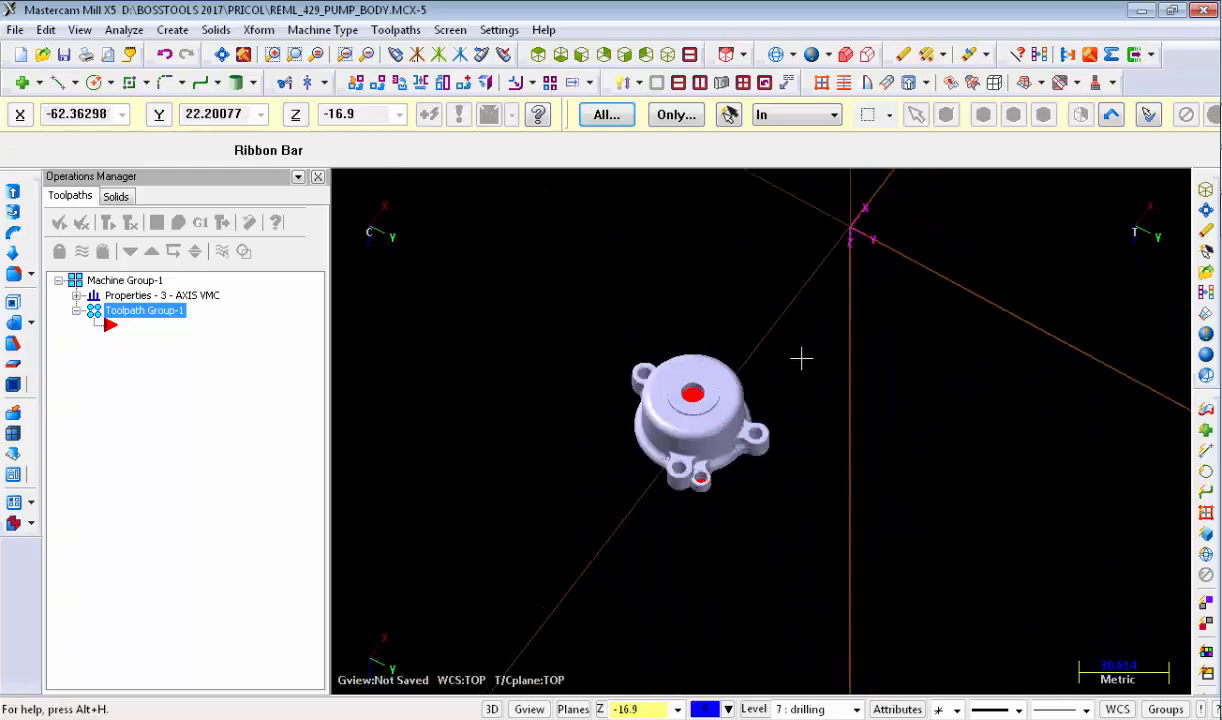
Step: Delete the five red cap surfaces covering the four flange lug holes and the central hole in the pocket floor
{"action": "right_click", "coordinate": [730, 328]}
{"action": "left_click", "coordinate": [776, 551]}
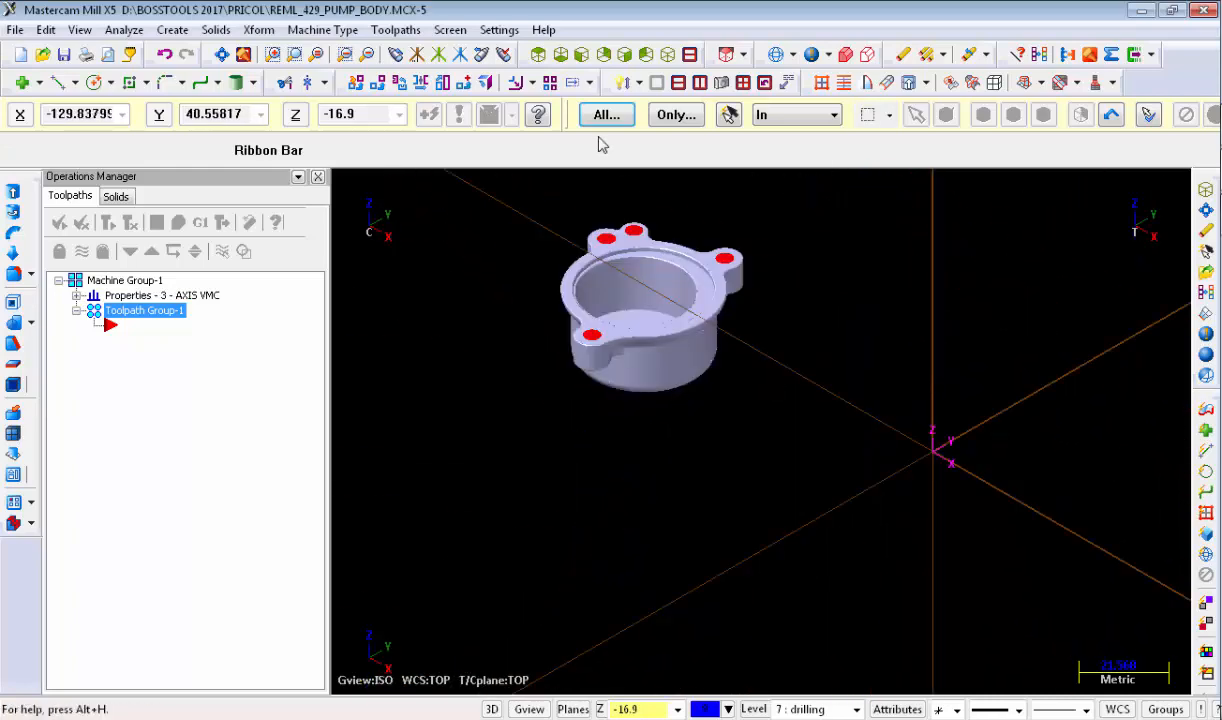
{"action": "scroll", "coordinate": [600, 200], "scroll_direction": "up", "scroll_amount": 5}
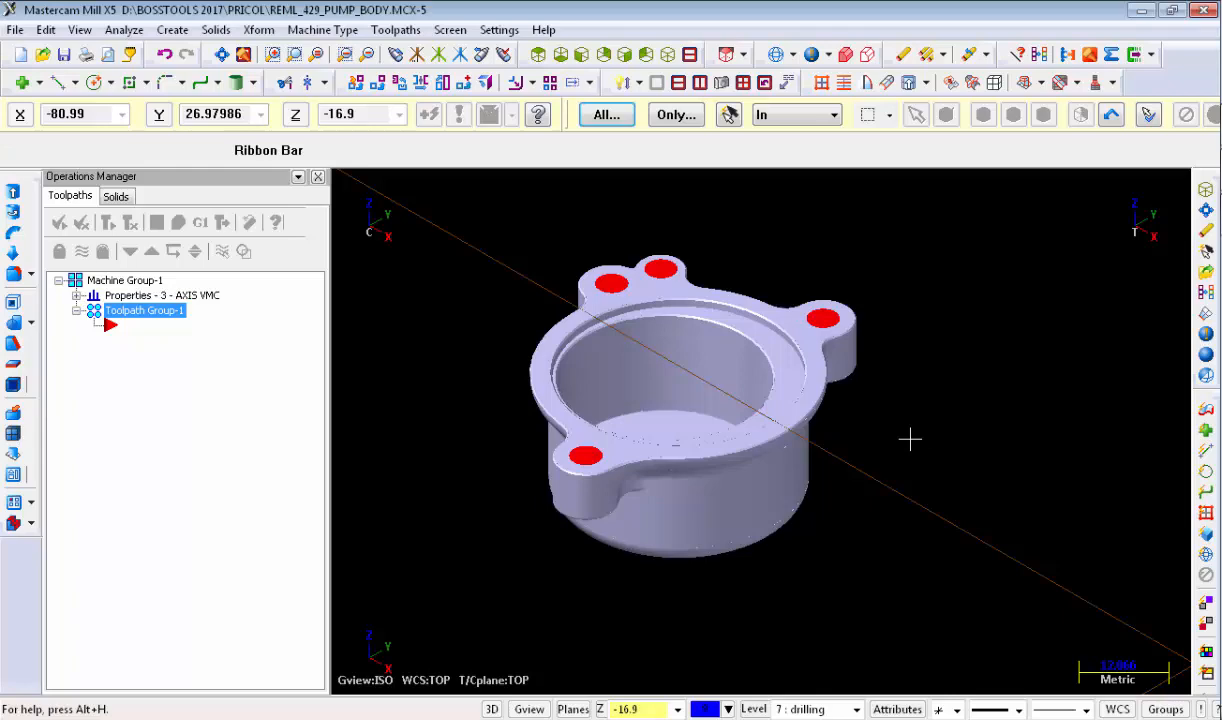
{"action": "middle_click_drag", "start_coordinate": [878, 431], "coordinate": [1110, 615]}
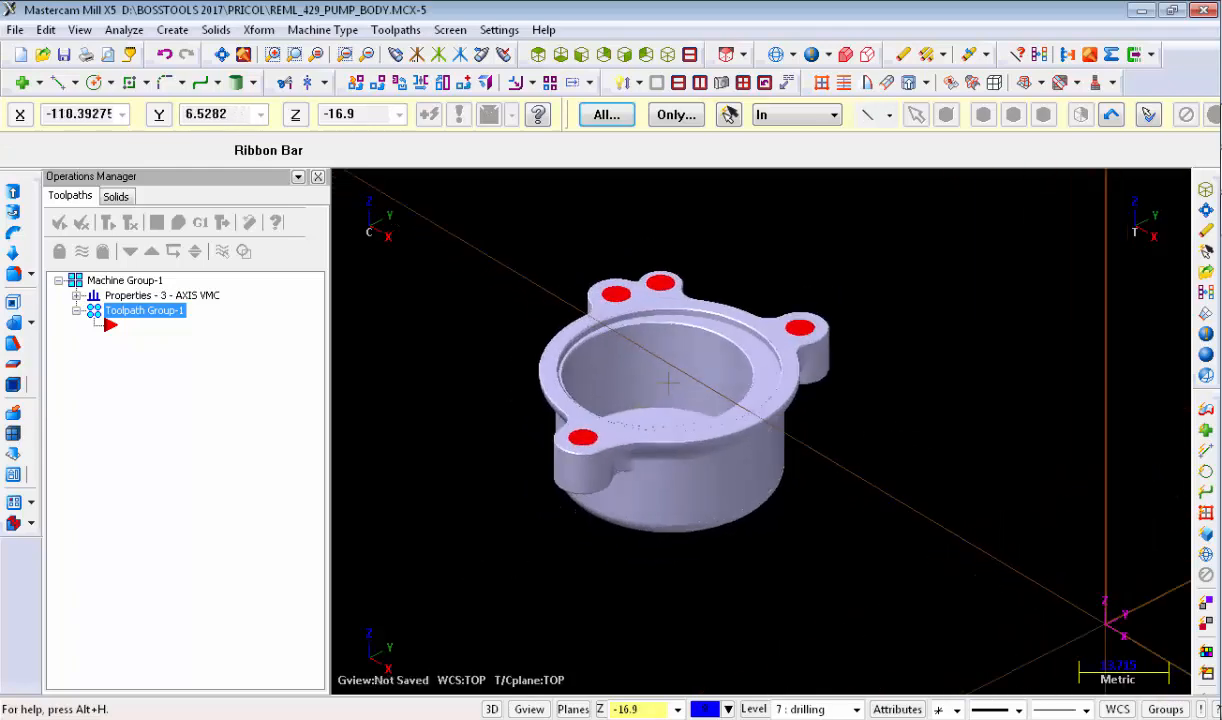
{"action": "middle_click_drag", "start_coordinate": [687, 455], "coordinate": [690, 350]}
{"action": "middle_click_drag", "start_coordinate": [622, 525], "coordinate": [758, 210]}
{"action": "scroll", "coordinate": [785, 211], "scroll_direction": "up", "scroll_amount": 3}
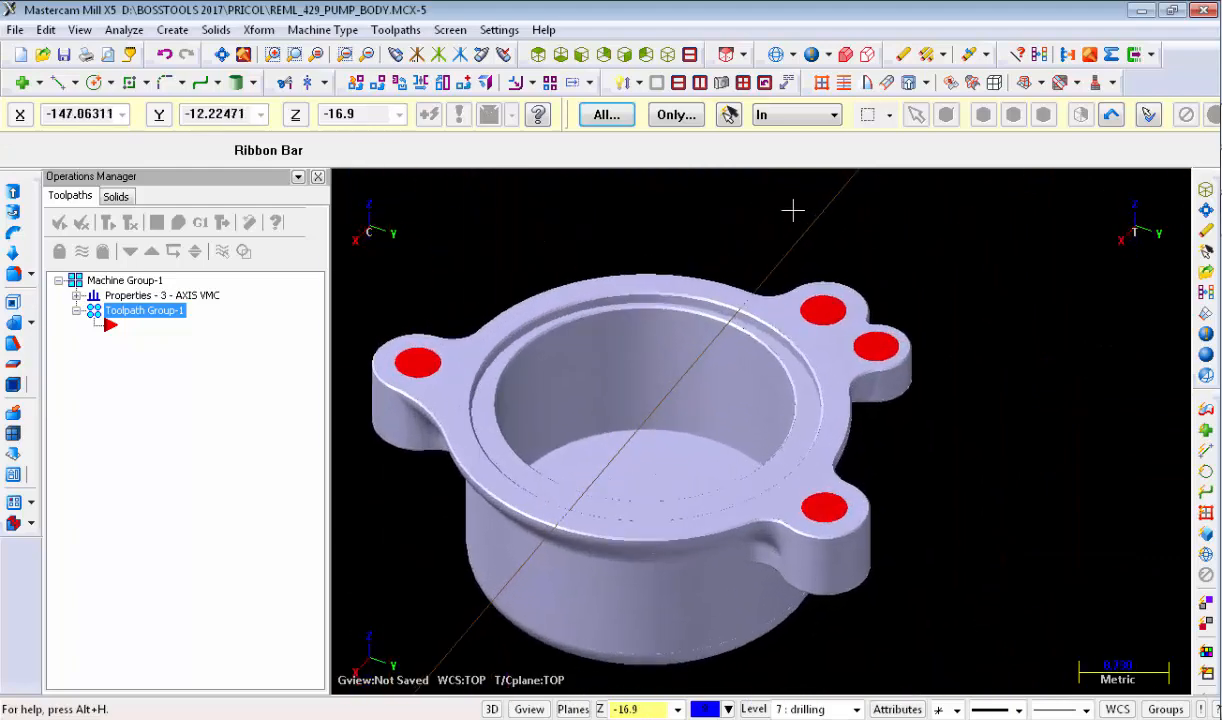
{"action": "scroll", "coordinate": [792, 210], "scroll_direction": "up", "scroll_amount": 2}
{"action": "left_click", "coordinate": [829, 331]}
{"action": "left_click", "coordinate": [893, 376]}
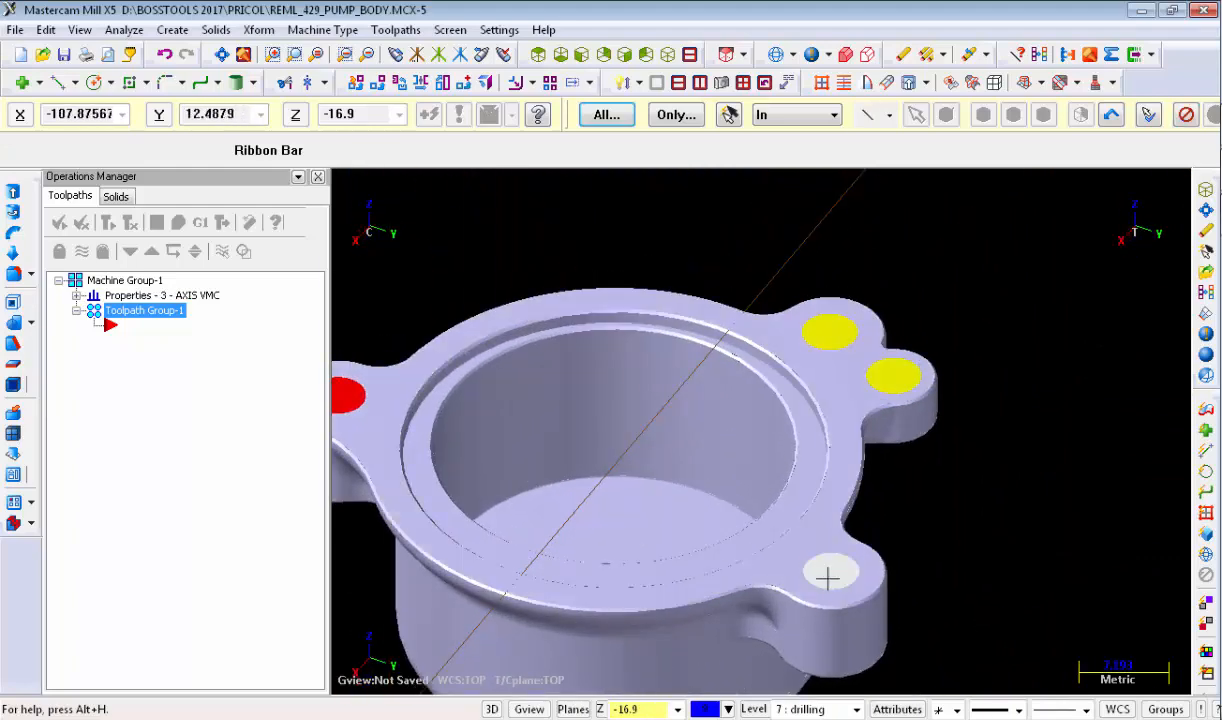
{"action": "left_click", "coordinate": [827, 577]}
{"action": "middle_click_drag", "start_coordinate": [827, 577], "coordinate": [813, 382]}
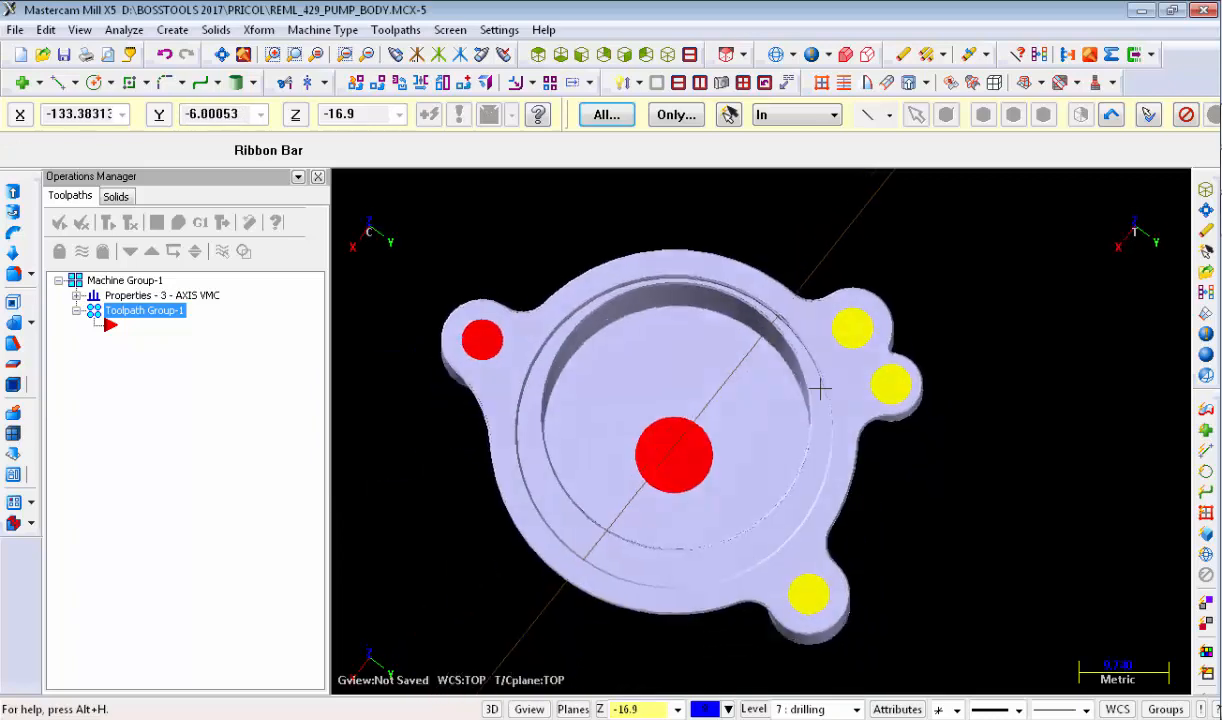
{"action": "left_click", "coordinate": [481, 337]}
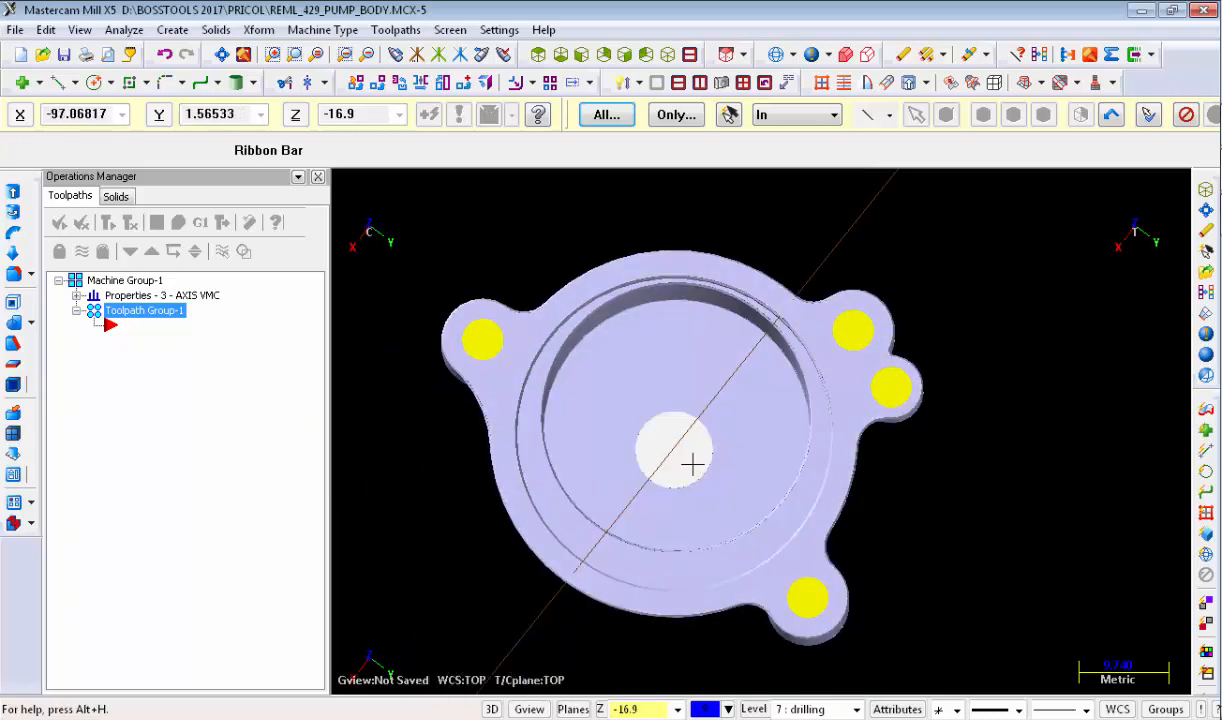
{"action": "left_click", "coordinate": [692, 462]}
{"action": "middle_click_drag", "start_coordinate": [694, 455], "coordinate": [715, 404]}
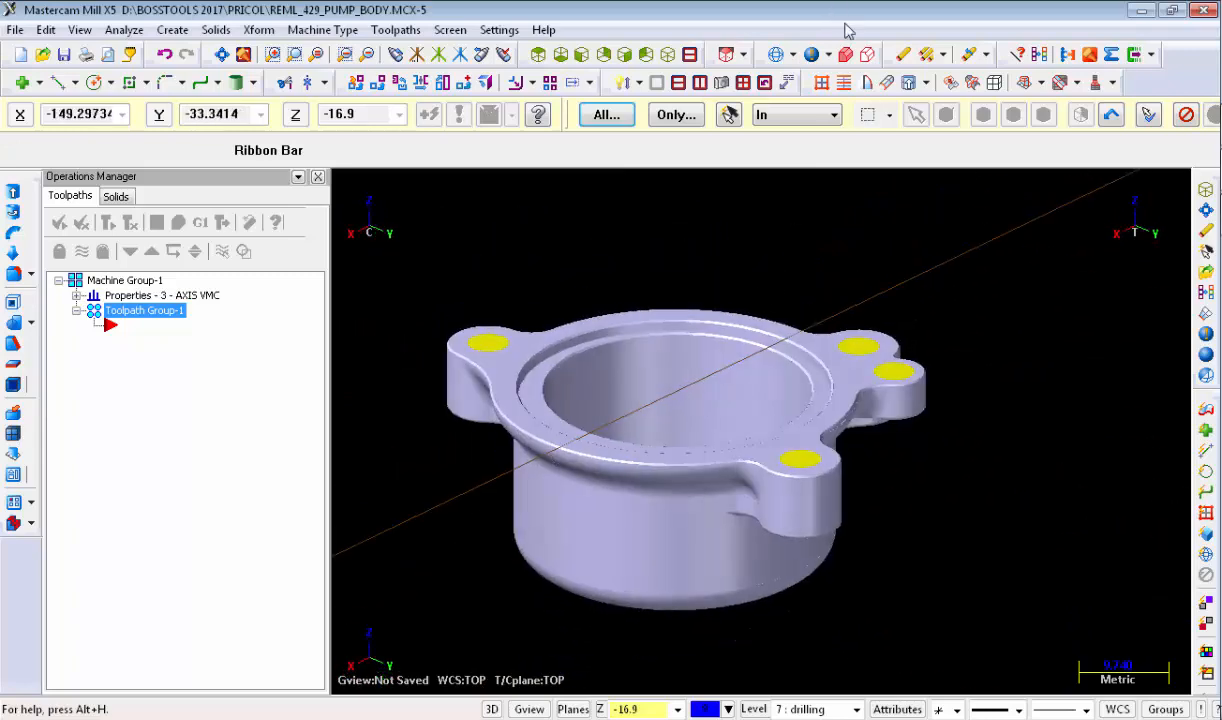
{"action": "left_click", "coordinate": [903, 55]}
Step: Examine the flange face, stepped bore and open lug holes of the pump body, and fit the part in an isometric view
{"action": "middle_click_drag", "start_coordinate": [788, 276], "coordinate": [791, 355]}
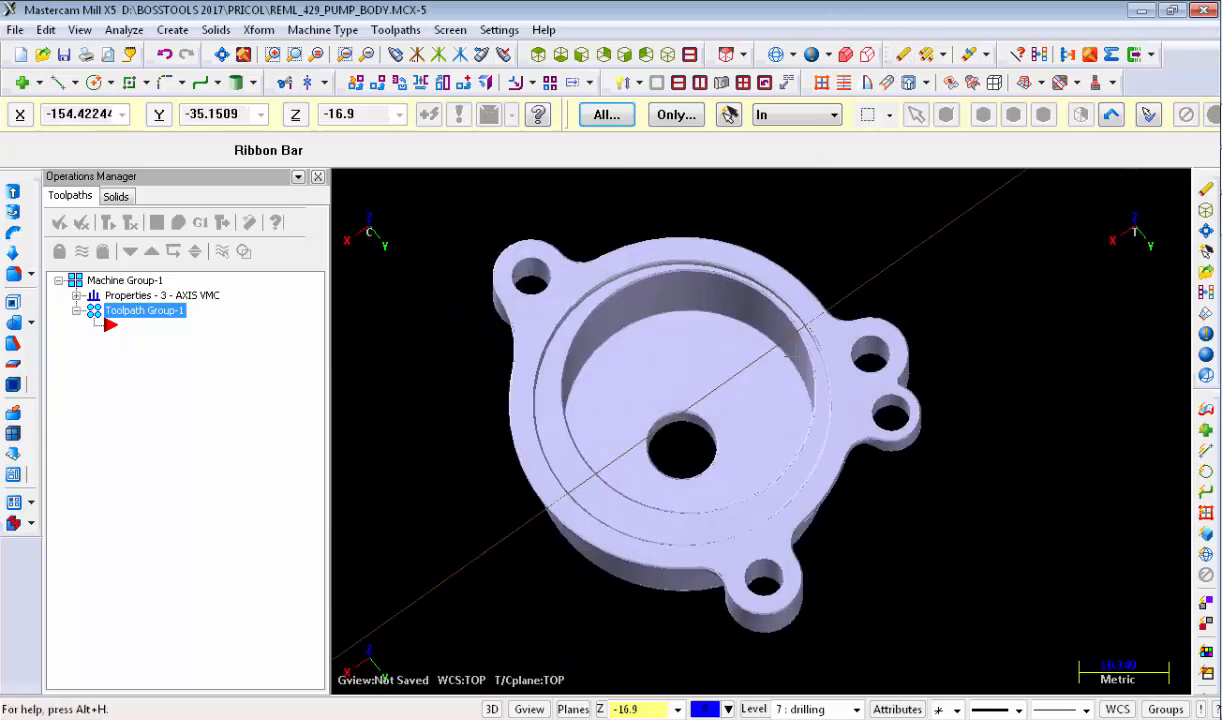
{"action": "scroll", "coordinate": [668, 240], "scroll_direction": "up", "scroll_amount": 2}
{"action": "scroll", "coordinate": [629, 228], "scroll_direction": "down", "scroll_amount": 1}
{"action": "middle_click_drag", "start_coordinate": [560, 375], "coordinate": [518, 306]}
{"action": "scroll", "coordinate": [520, 305], "scroll_direction": "up", "scroll_amount": 3}
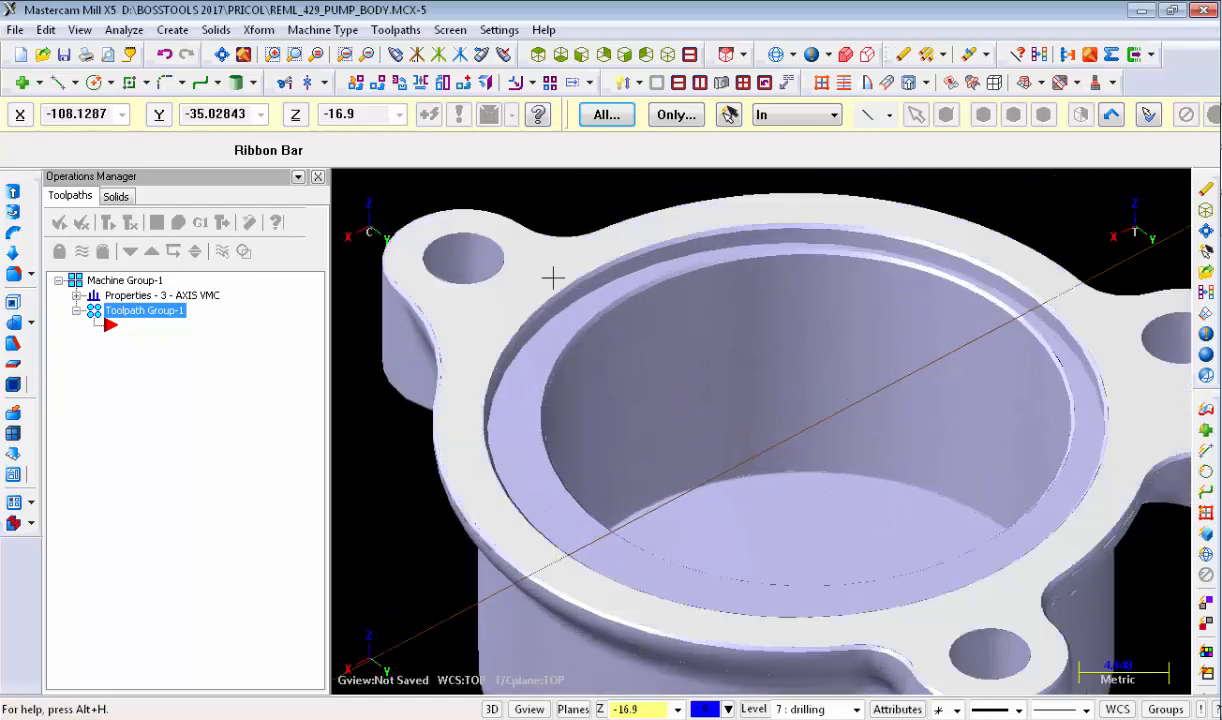
{"action": "scroll", "coordinate": [553, 277], "scroll_direction": "down", "scroll_amount": 2}
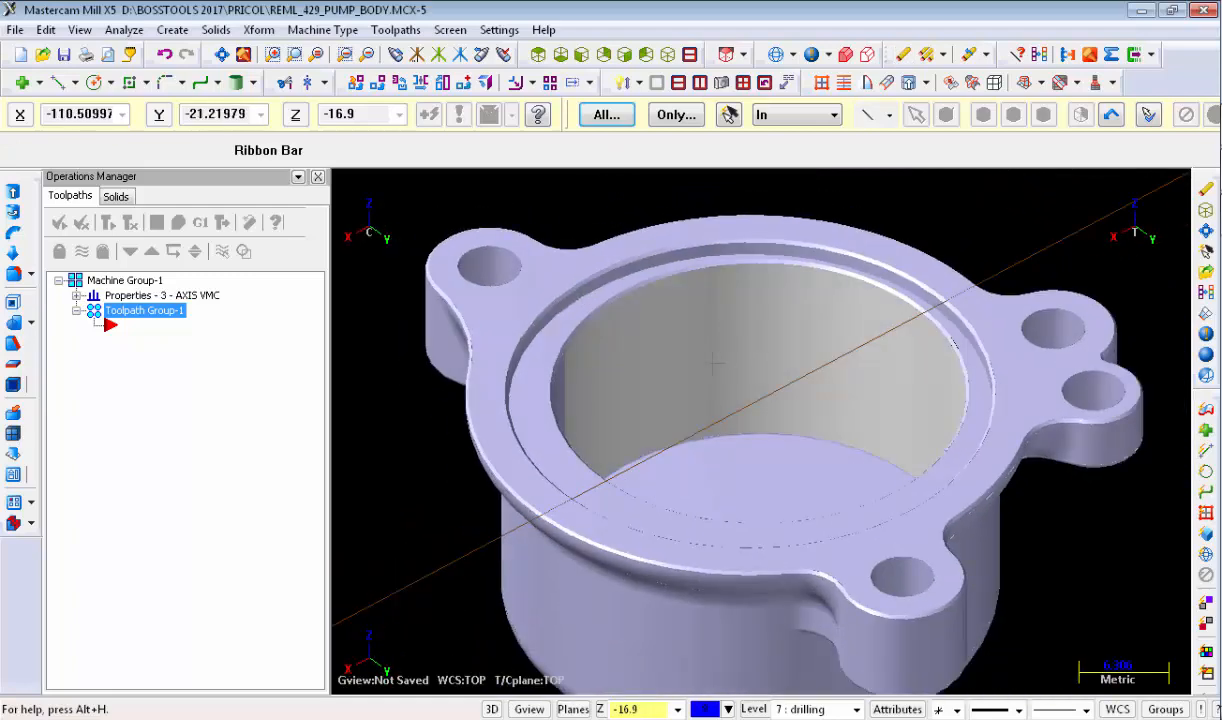
{"action": "scroll", "coordinate": [586, 259], "scroll_direction": "up", "scroll_amount": 2}
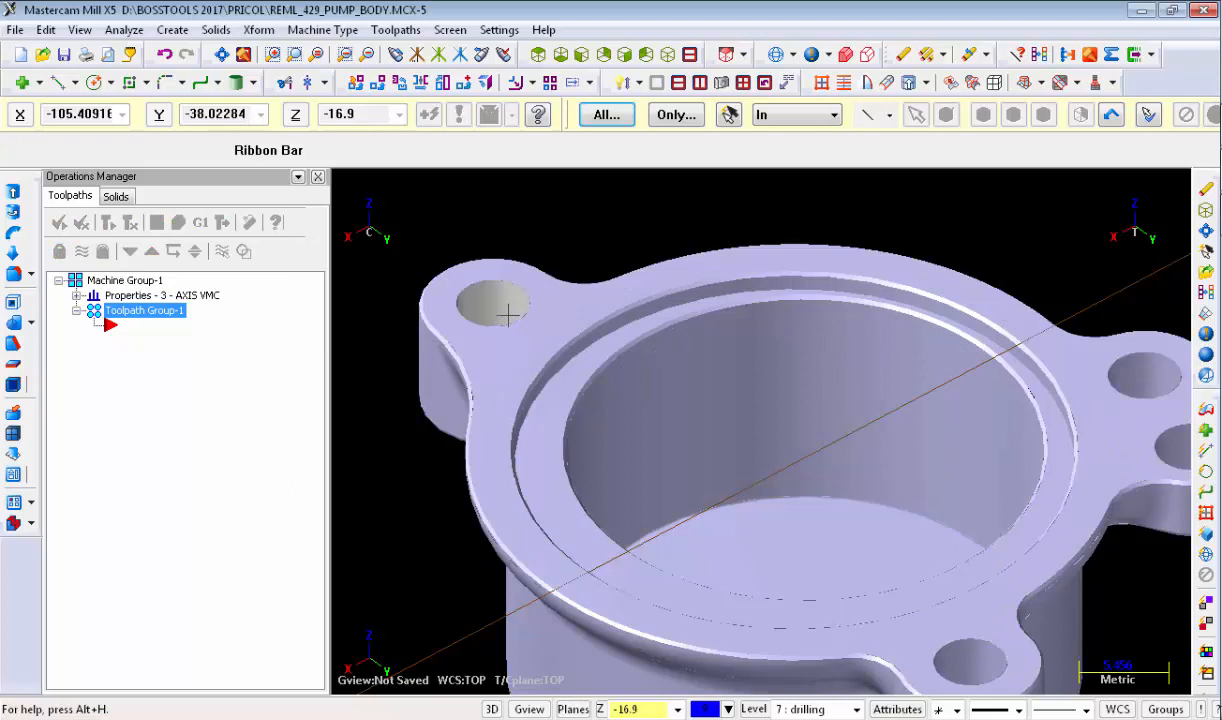
{"action": "right_click", "coordinate": [891, 259]}
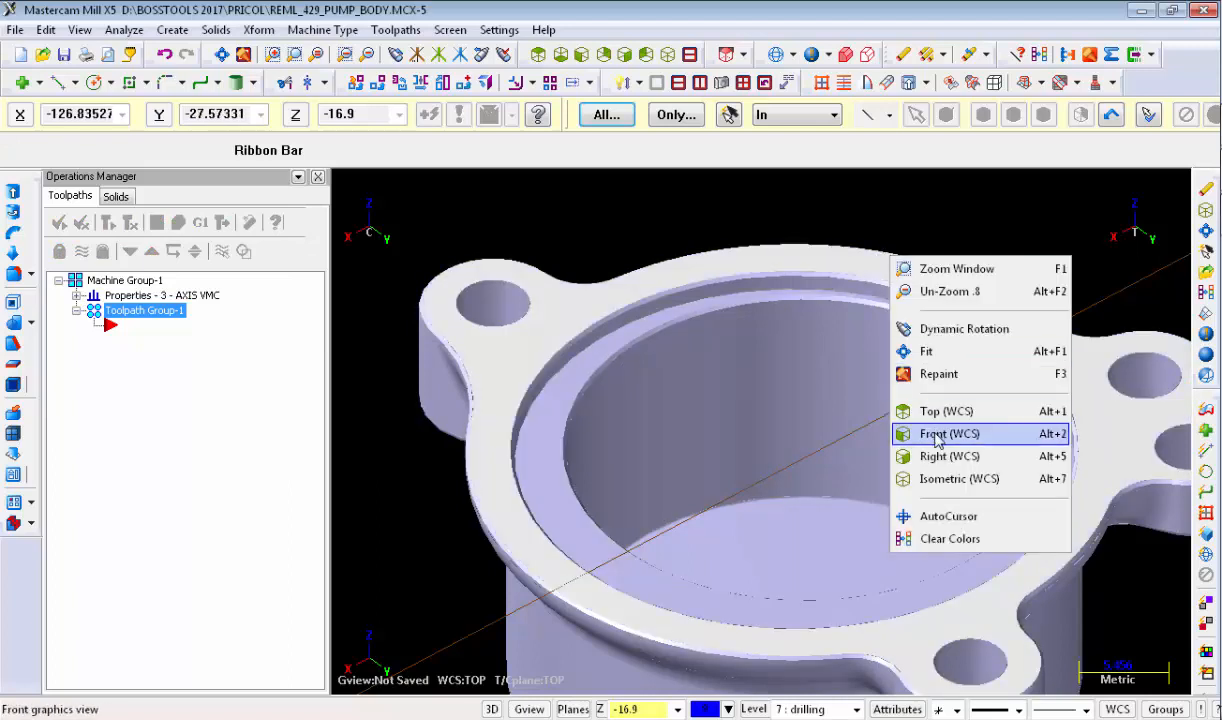
{"action": "left_click", "coordinate": [950, 482]}
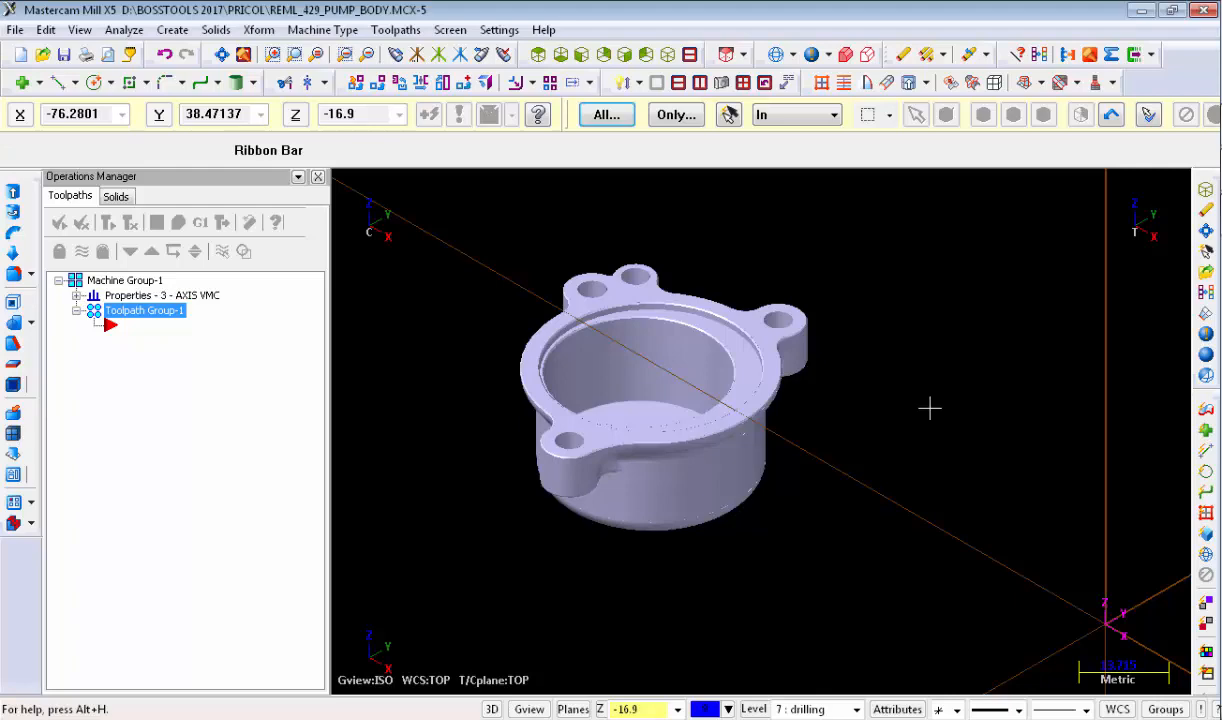
{"action": "scroll", "coordinate": [611, 320], "scroll_direction": "up", "scroll_amount": 3}
{"action": "middle_click_drag", "start_coordinate": [752, 409], "coordinate": [798, 427]}
{"action": "middle_click_drag", "start_coordinate": [655, 420], "coordinate": [652, 281]}
{"action": "right_click", "coordinate": [614, 259]}
{"action": "left_click", "coordinate": [712, 504]}
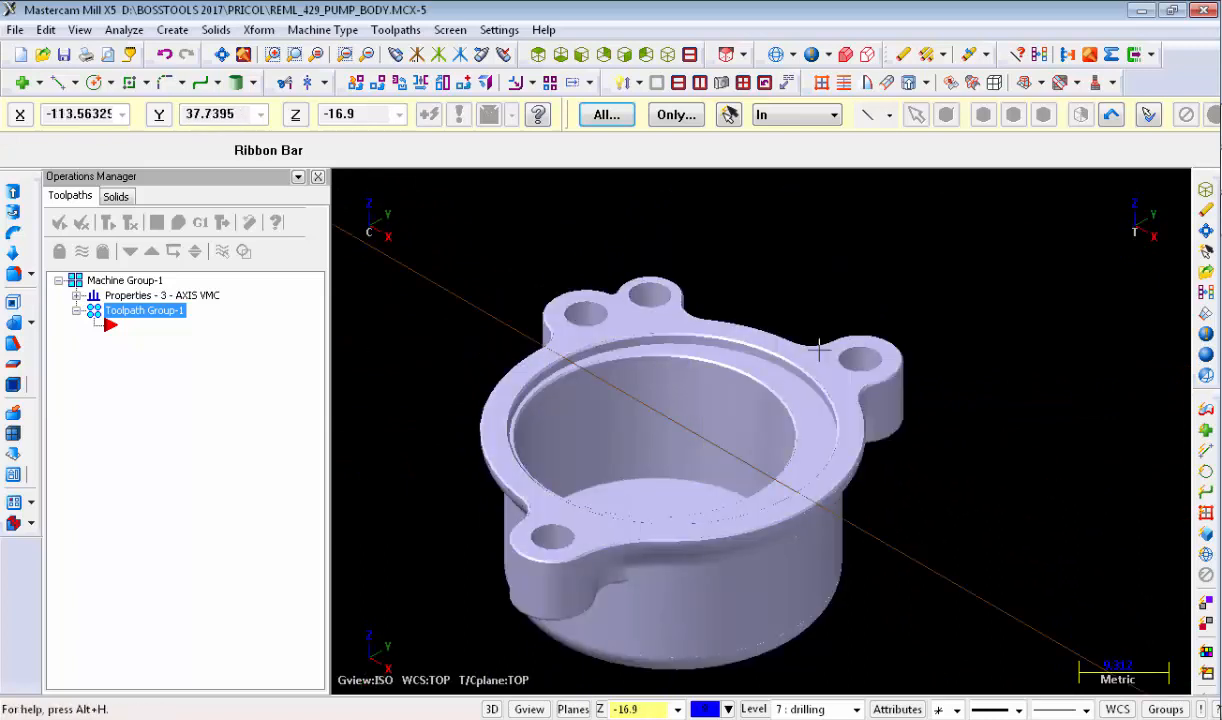
{"action": "right_click", "coordinate": [932, 235]}
{"action": "left_click", "coordinate": [973, 324]}
{"action": "scroll", "coordinate": [762, 403], "scroll_direction": "down", "scroll_amount": 3}
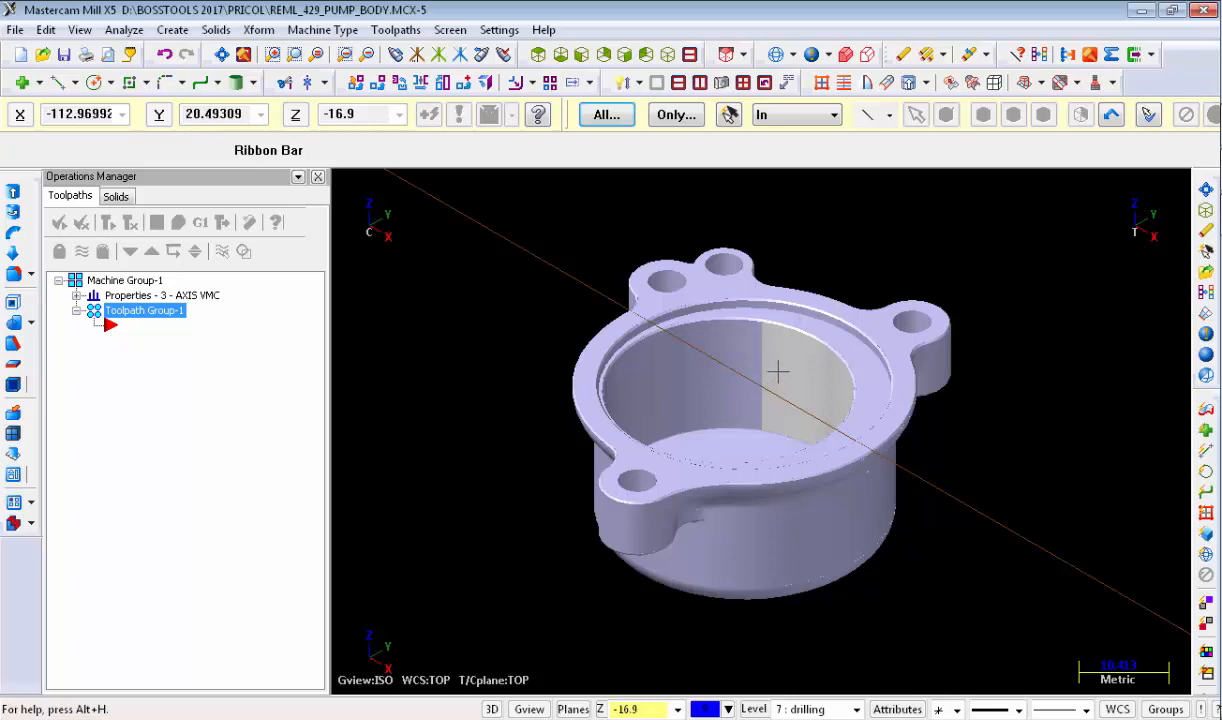
Step: Inspect the pump body's hole layout in the Top view and its pocket from several angles, finishing in the isometric view
{"action": "right_click", "coordinate": [934, 286]}
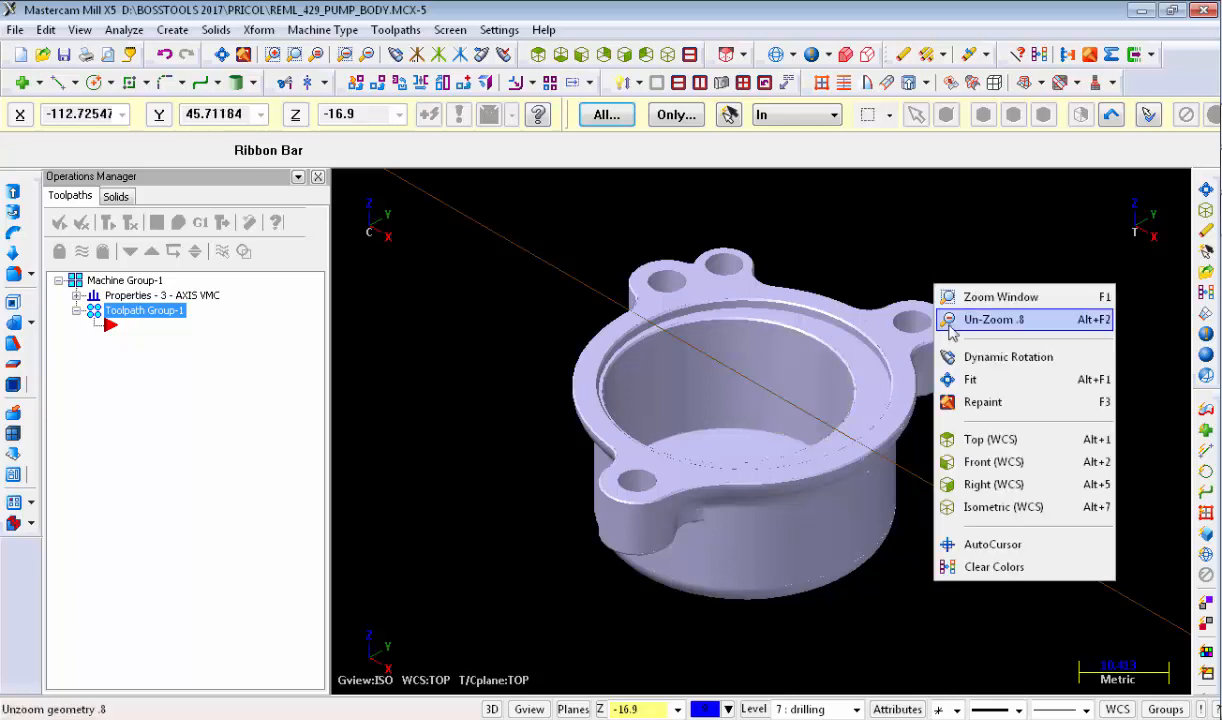
{"action": "left_click", "coordinate": [980, 441]}
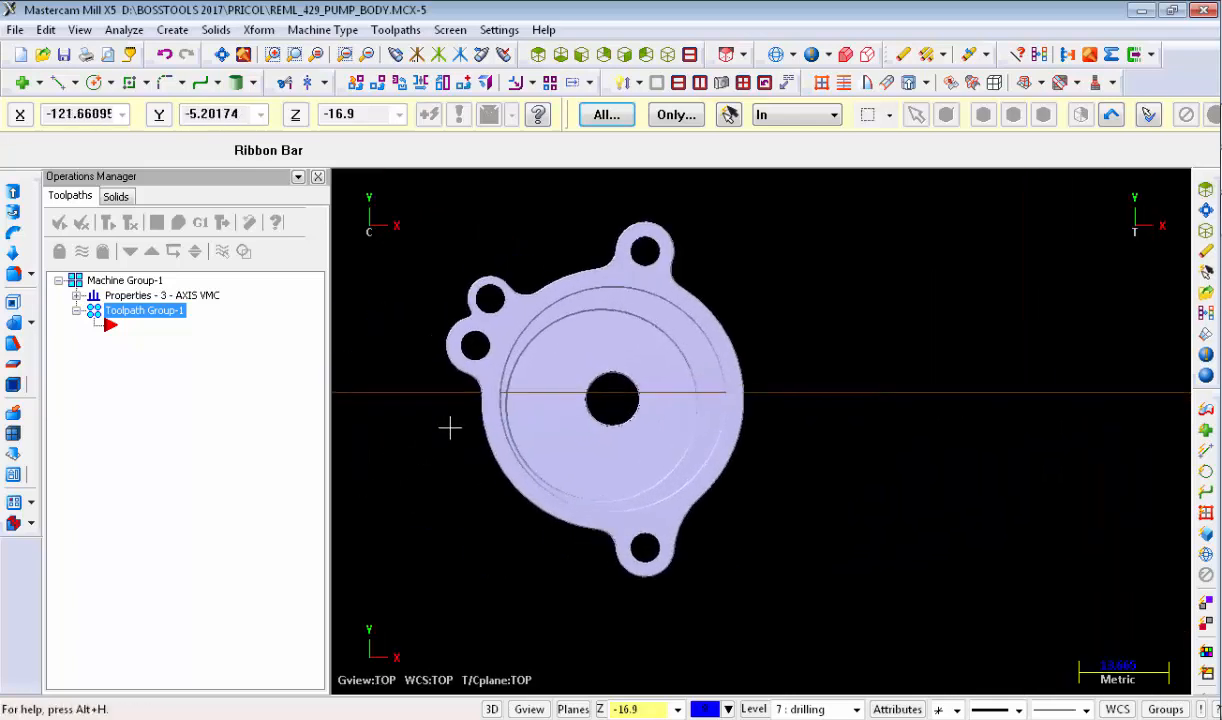
{"action": "scroll", "coordinate": [791, 424], "scroll_direction": "down", "scroll_amount": 1}
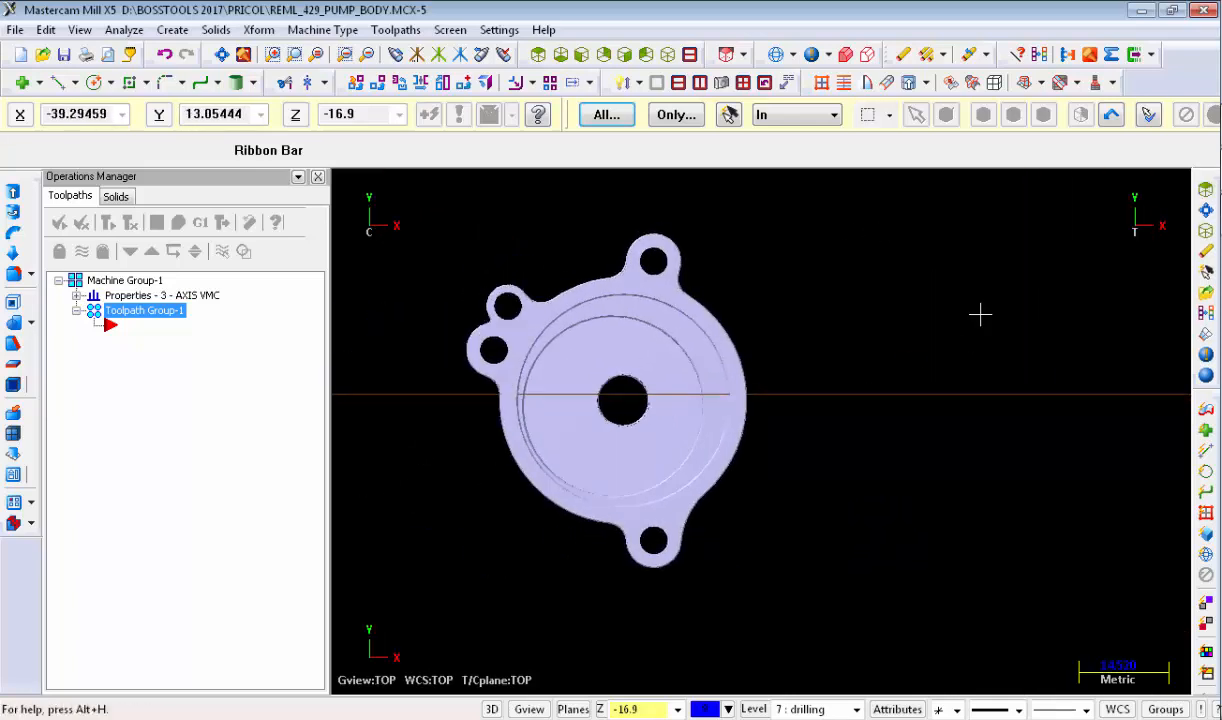
{"action": "middle_click_drag", "start_coordinate": [980, 316], "coordinate": [700, 290]}
{"action": "scroll", "coordinate": [630, 262], "scroll_direction": "up", "scroll_amount": 5}
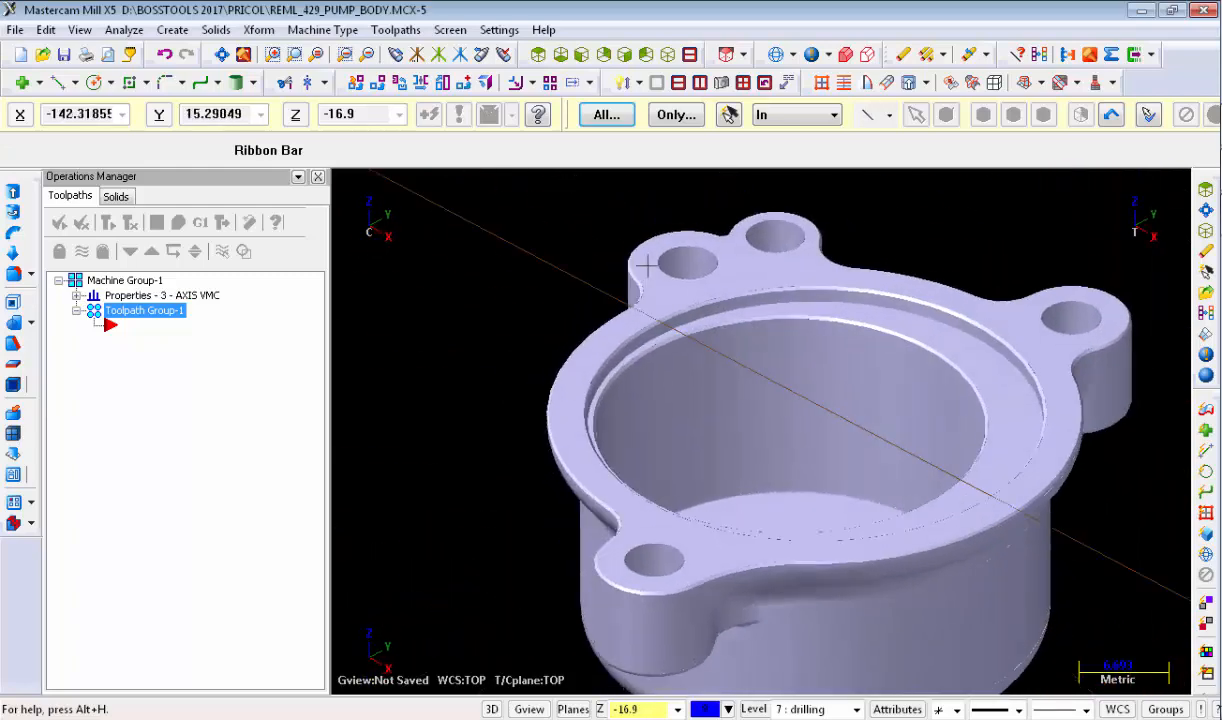
{"action": "right_click", "coordinate": [648, 265]}
{"action": "left_click", "coordinate": [708, 462]}
{"action": "right_click", "coordinate": [580, 292]}
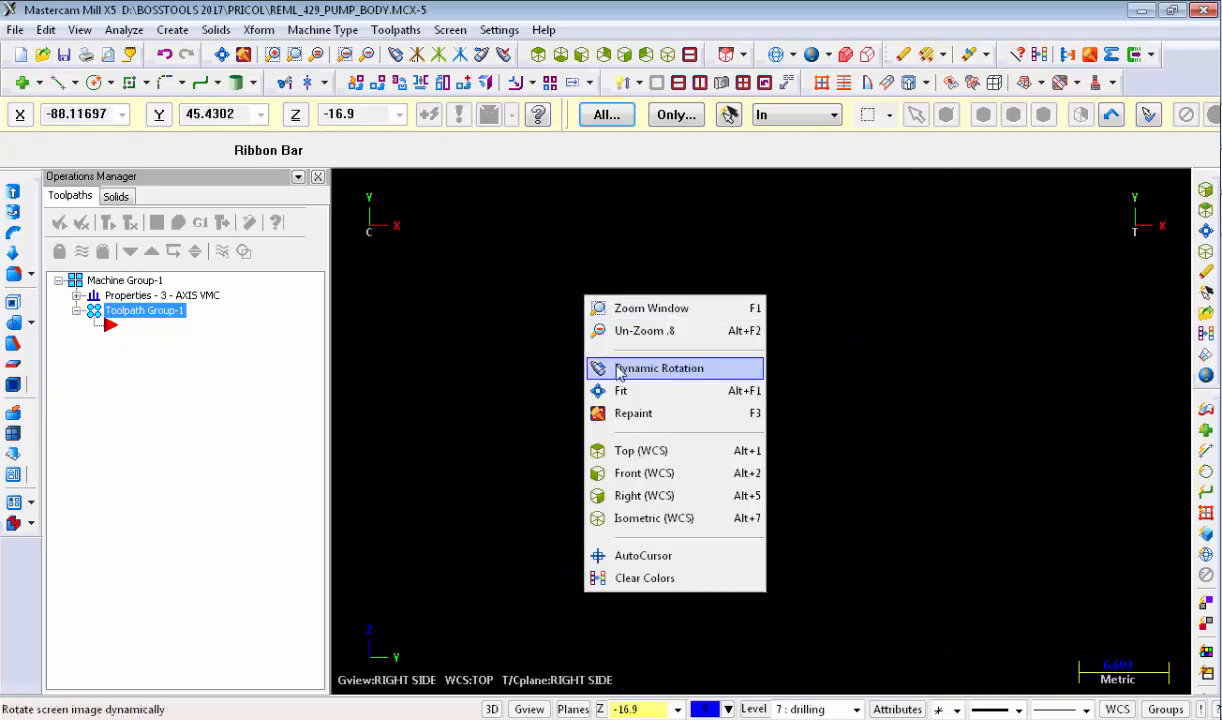
{"action": "left_click", "coordinate": [619, 369]}
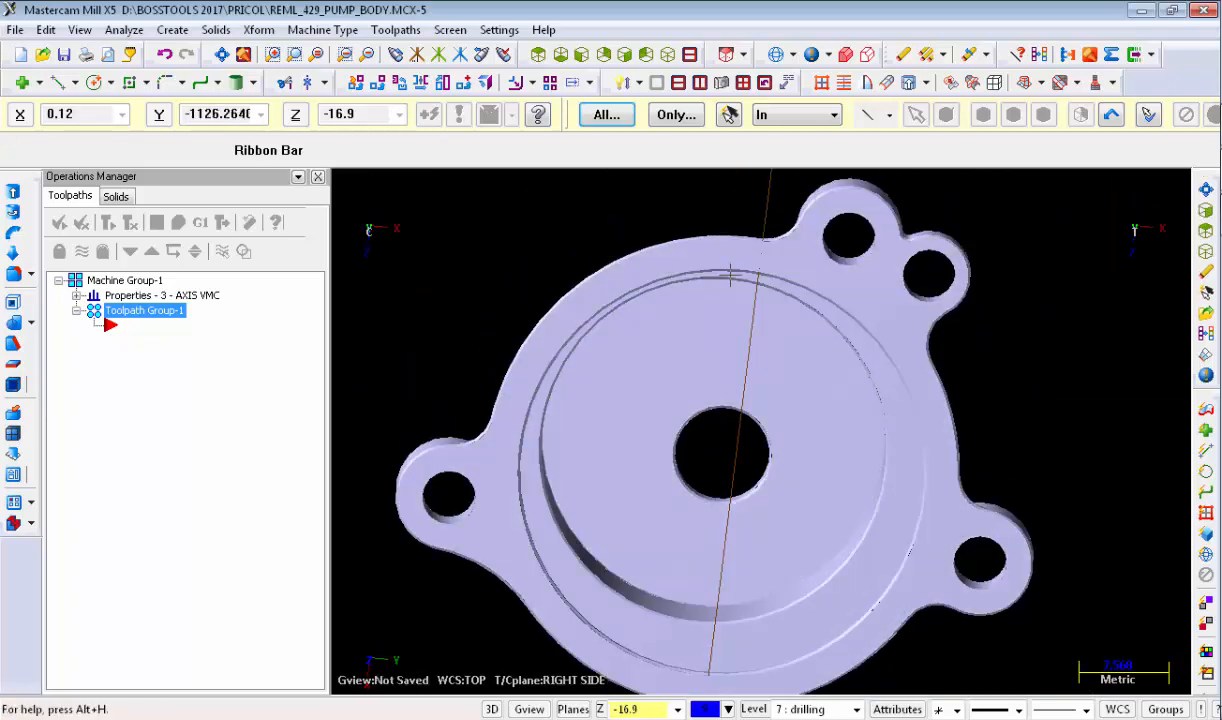
{"action": "scroll", "coordinate": [793, 281], "scroll_direction": "down", "scroll_amount": 3}
{"action": "middle_click_drag", "start_coordinate": [745, 276], "coordinate": [832, 347]}
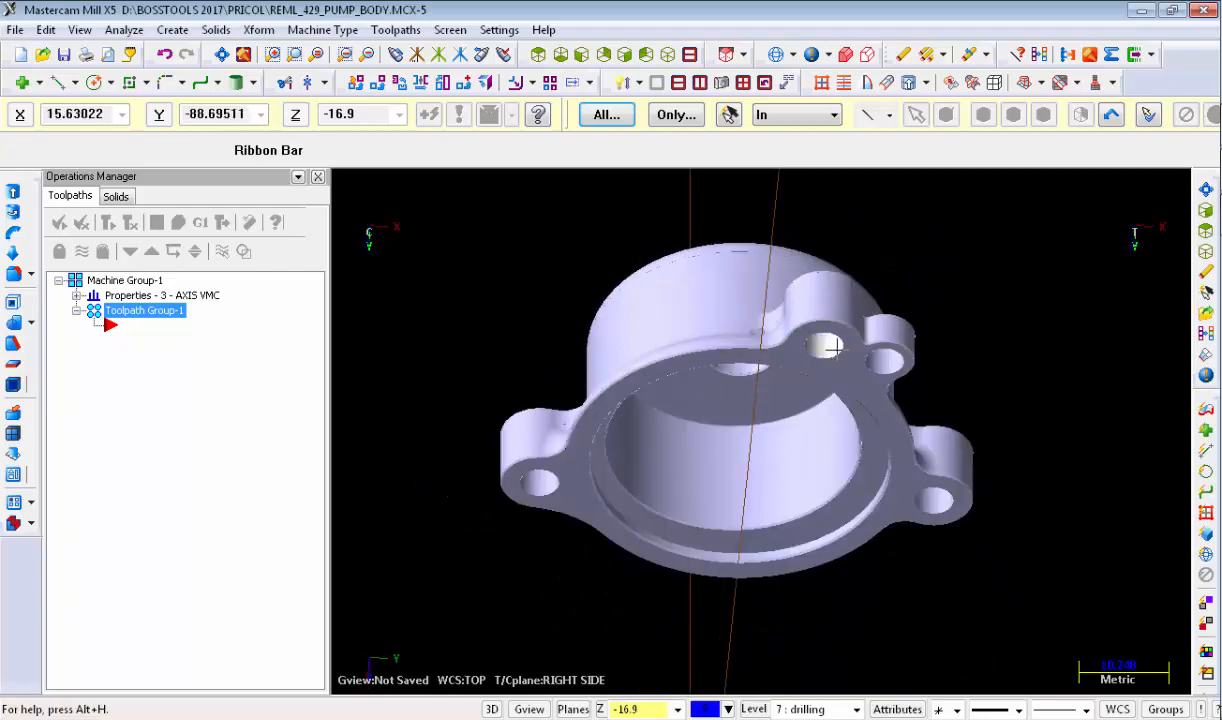
{"action": "middle_click_drag", "start_coordinate": [755, 457], "coordinate": [763, 388]}
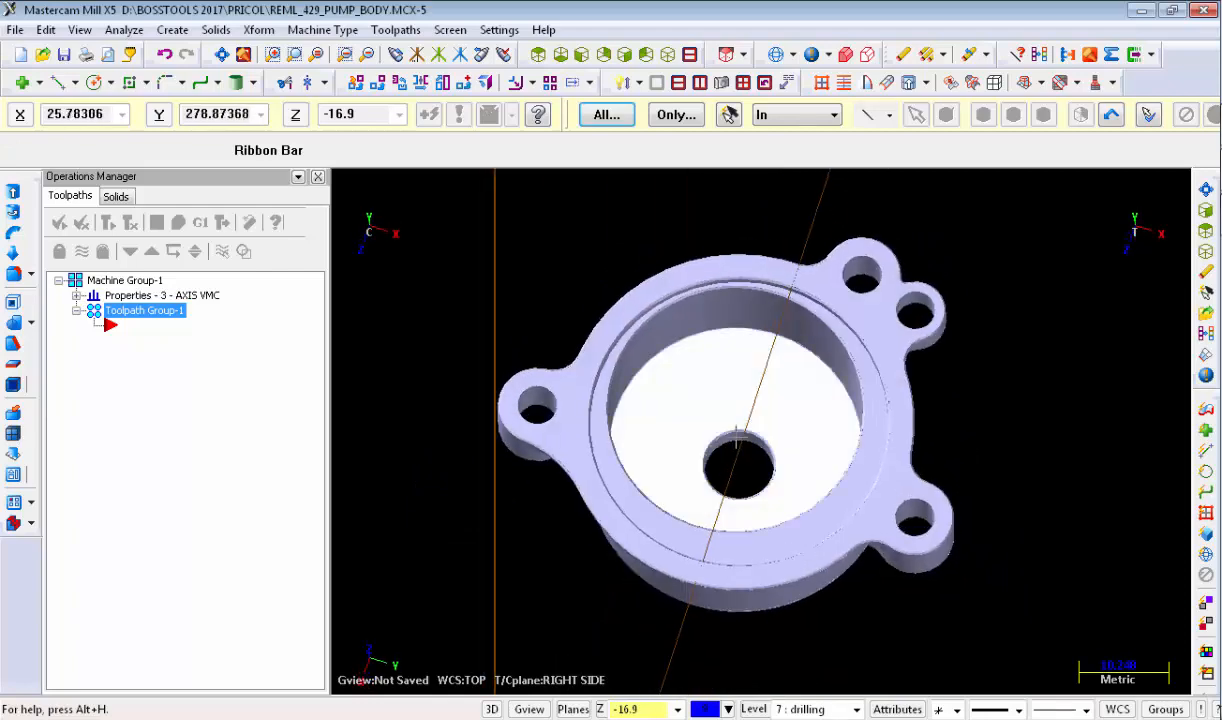
{"action": "scroll", "coordinate": [577, 483], "scroll_direction": "up", "scroll_amount": 3}
{"action": "right_click", "coordinate": [470, 252]}
{"action": "left_click", "coordinate": [505, 468]}
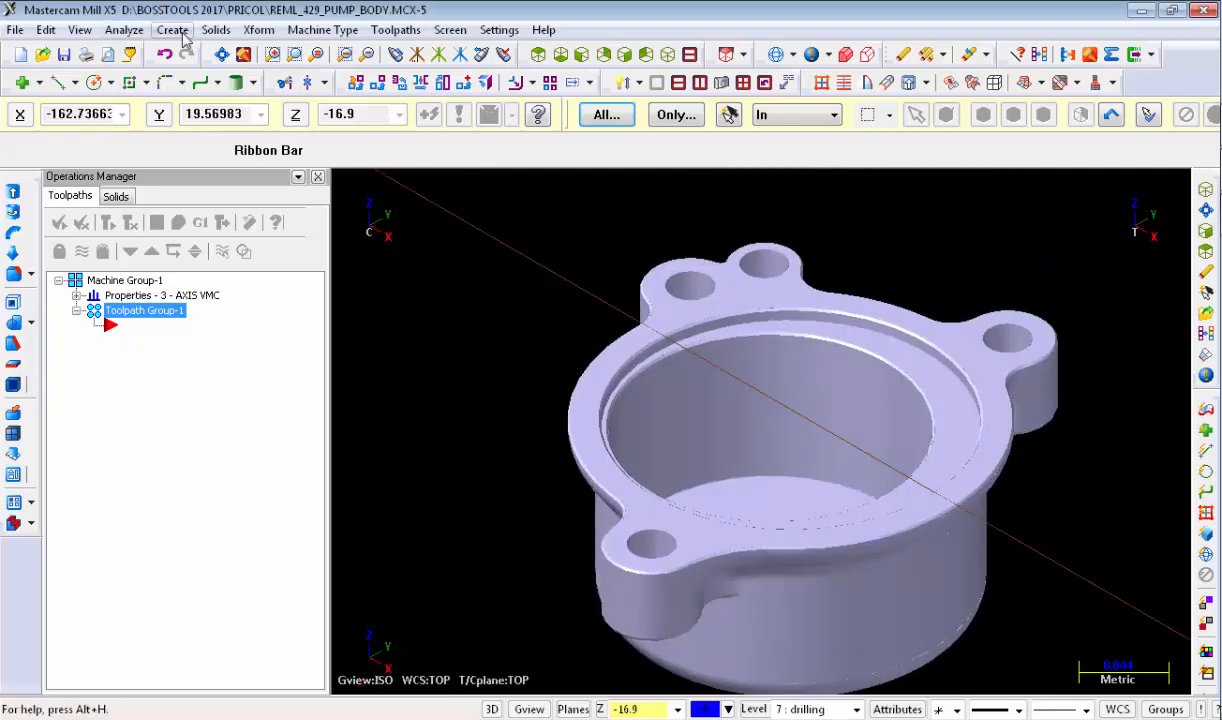
Step: Analyze the wall surface of the inner hole in the adjacent lug pair with Analyze Dynamic
{"action": "left_click", "coordinate": [126, 30]}
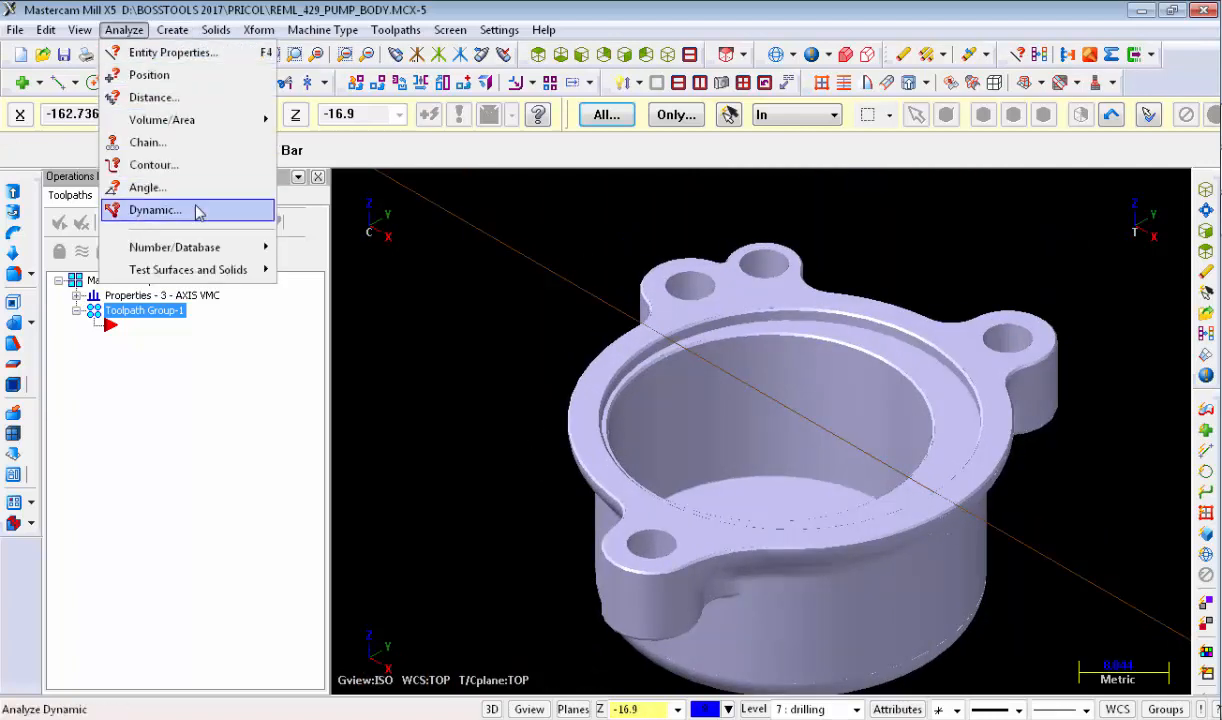
{"action": "left_click", "coordinate": [192, 207]}
{"action": "left_click", "coordinate": [688, 286]}
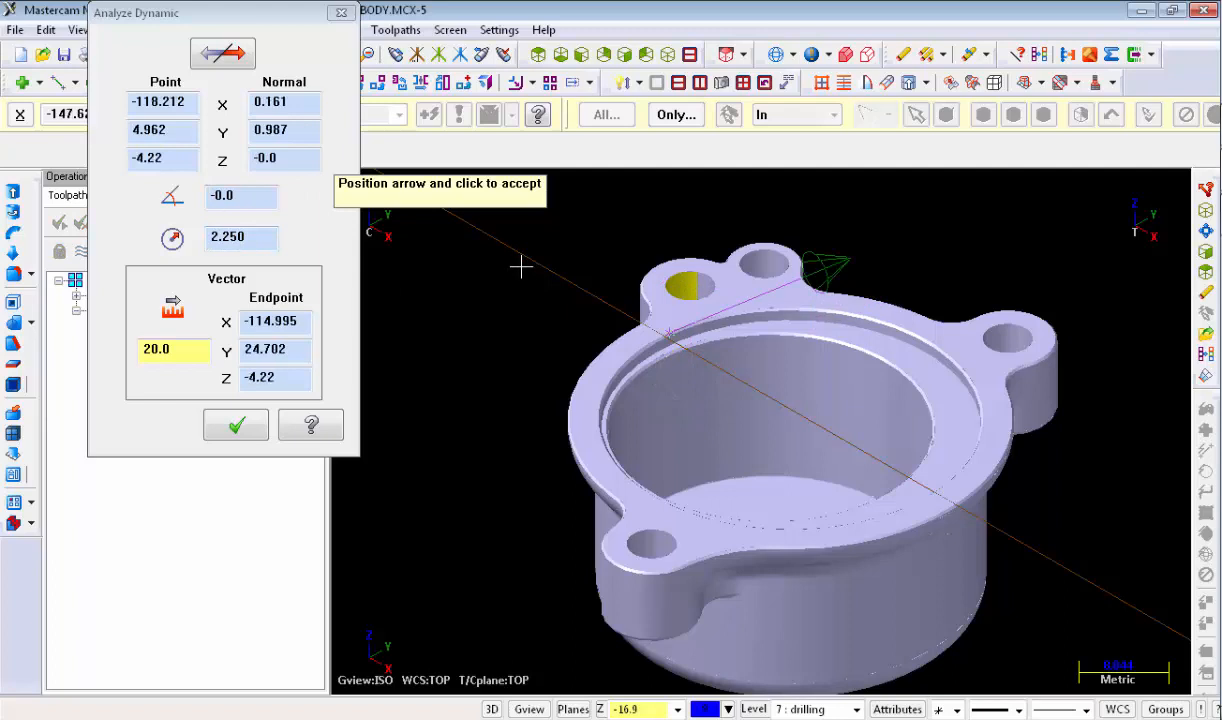
{"action": "key", "text": "Escape"}
{"action": "scroll", "coordinate": [521, 265], "scroll_direction": "down", "scroll_amount": 2}
{"action": "scroll", "coordinate": [640, 271], "scroll_direction": "up", "scroll_amount": 4}
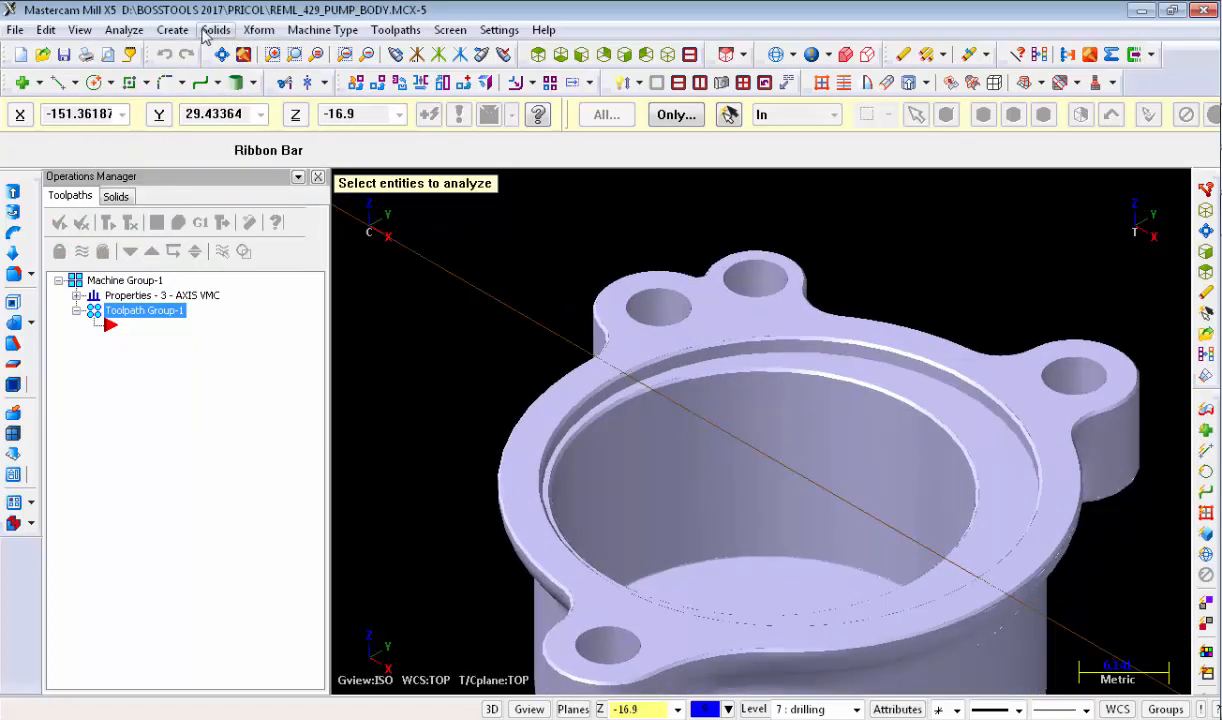
{"action": "left_click", "coordinate": [172, 29]}
{"action": "mouse_move", "coordinate": [259, 190]}
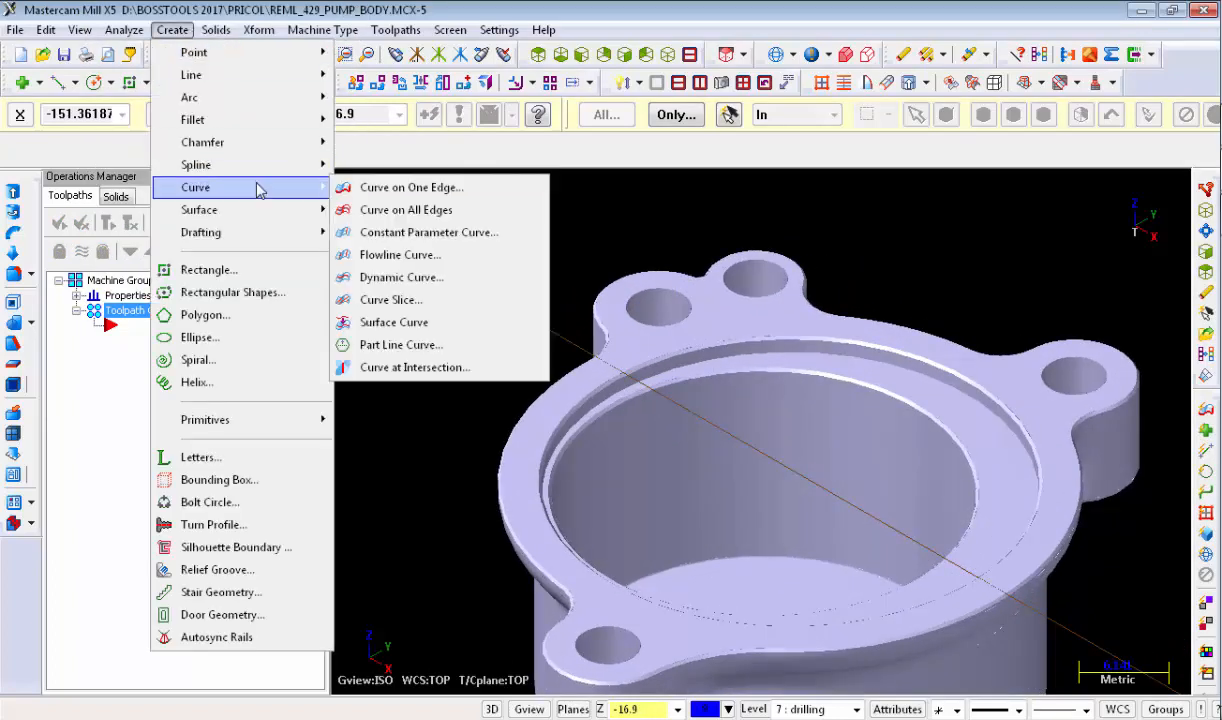
{"action": "left_click", "coordinate": [492, 187]}
{"action": "left_click", "coordinate": [645, 275]}
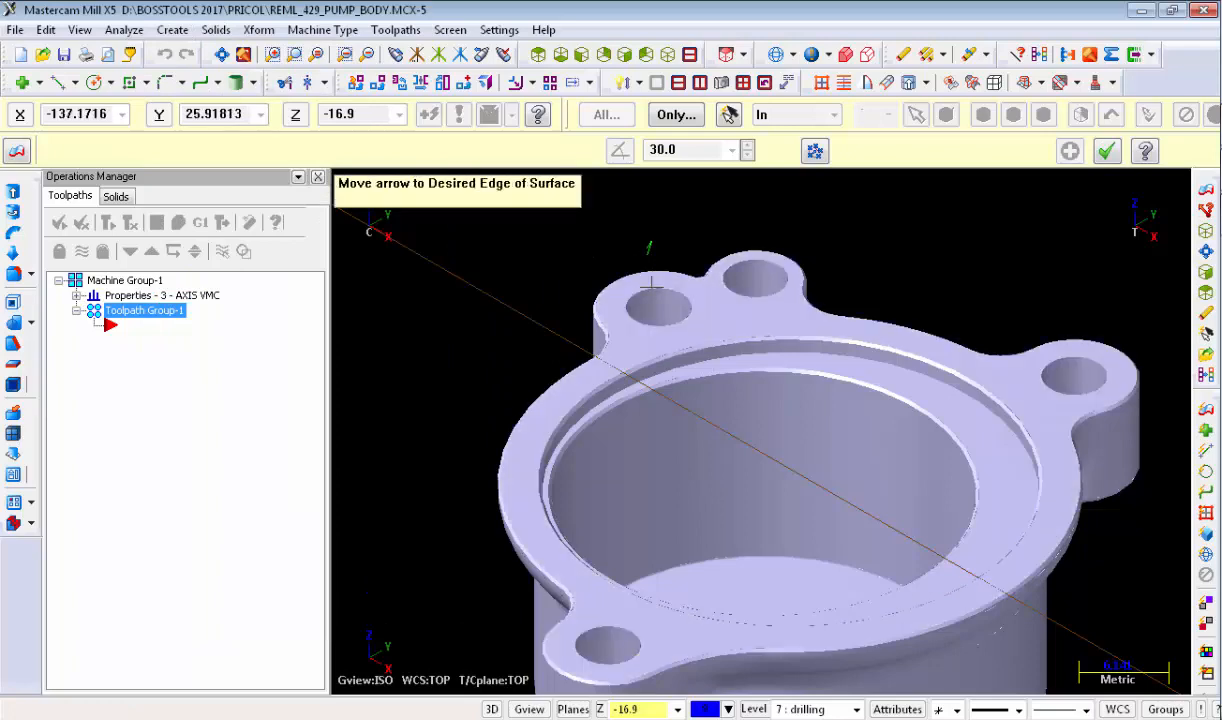
{"action": "scroll", "coordinate": [633, 272], "scroll_direction": "up", "scroll_amount": 3}
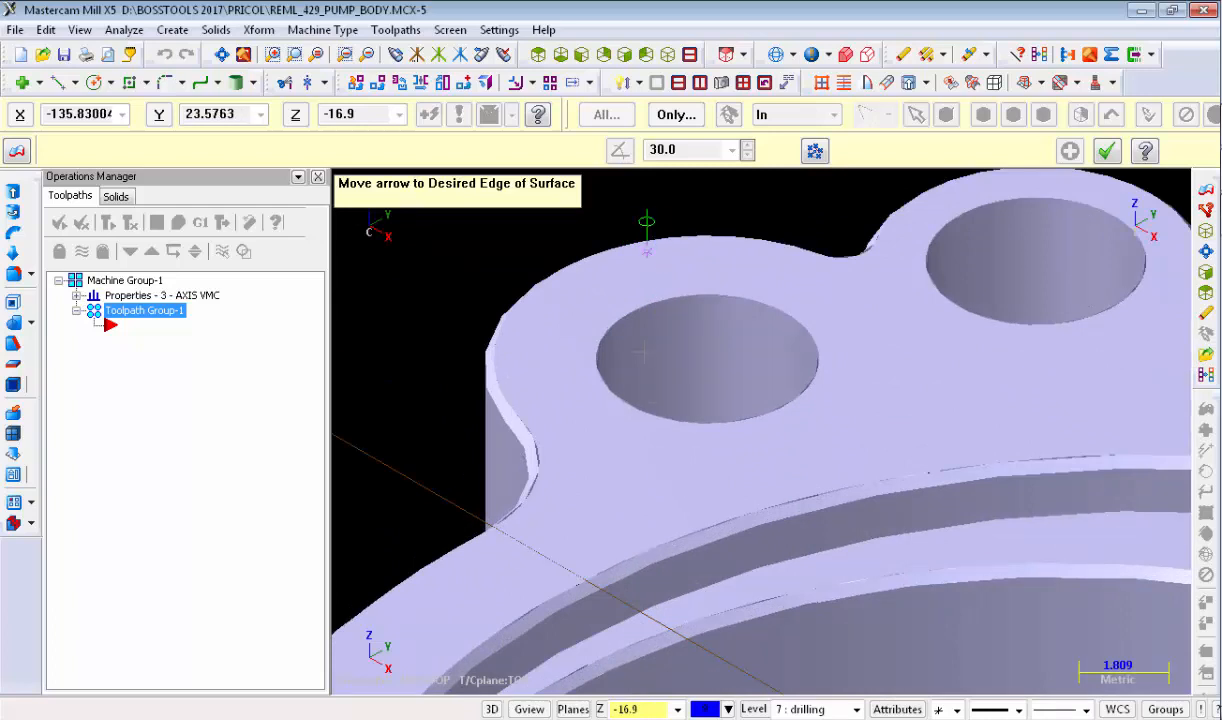
{"action": "left_click", "coordinate": [640, 352]}
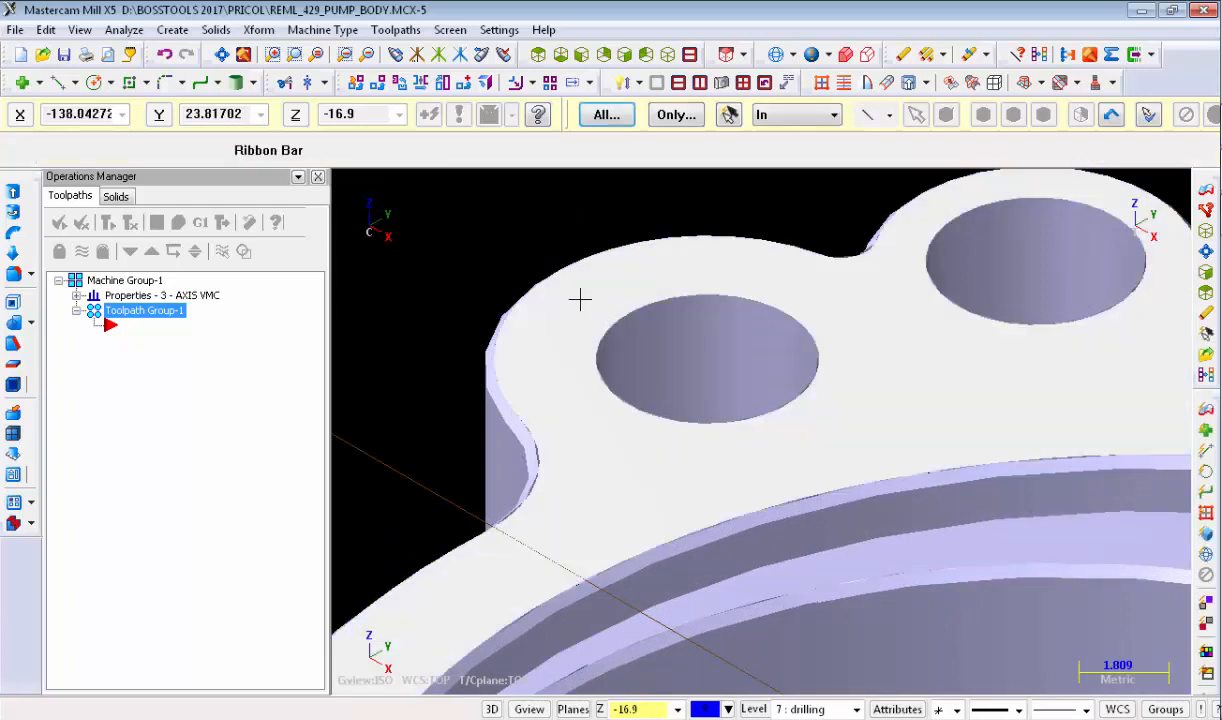
Step: Create Curve on One Edge curves on the top rims of both holes in the adjacent lug pair
{"action": "left_click", "coordinate": [174, 30]}
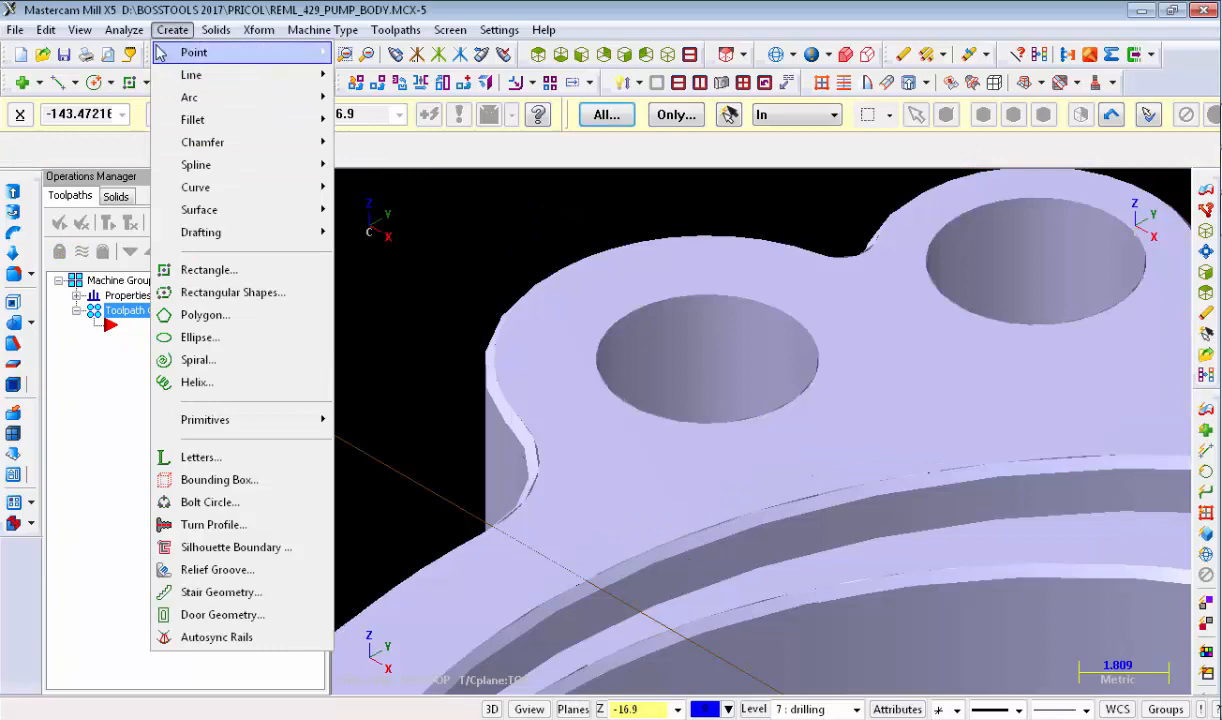
{"action": "mouse_move", "coordinate": [226, 187]}
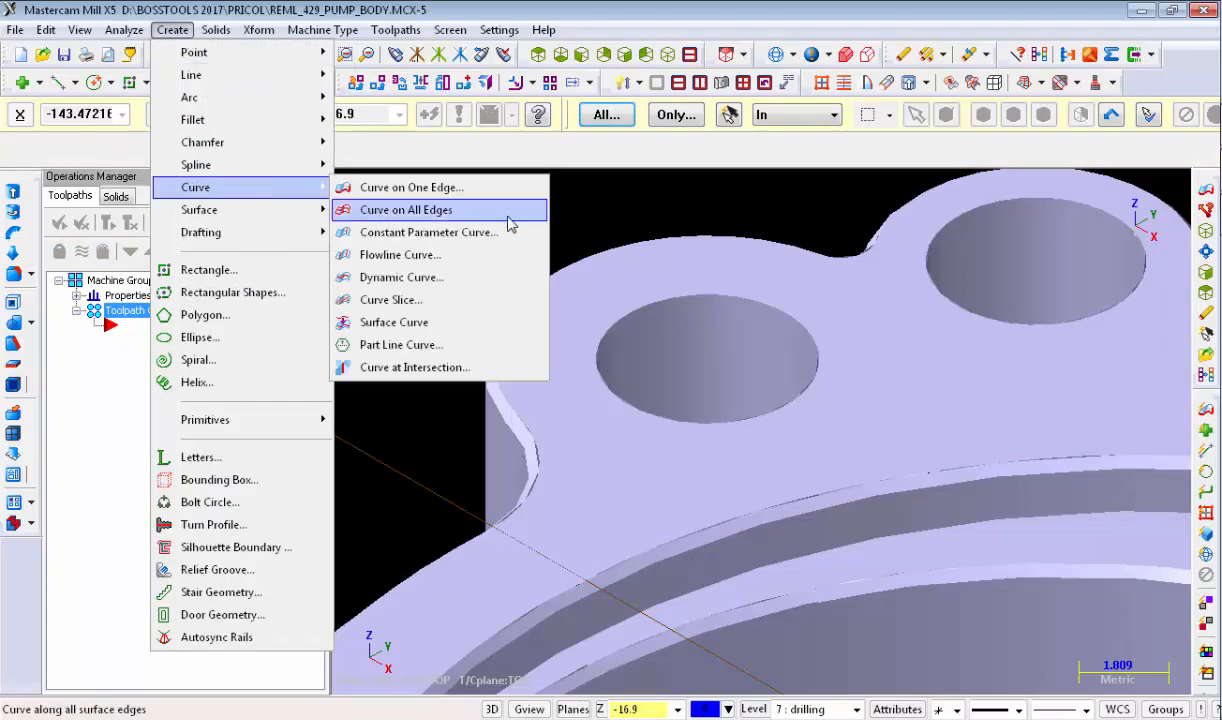
{"action": "left_click", "coordinate": [497, 186]}
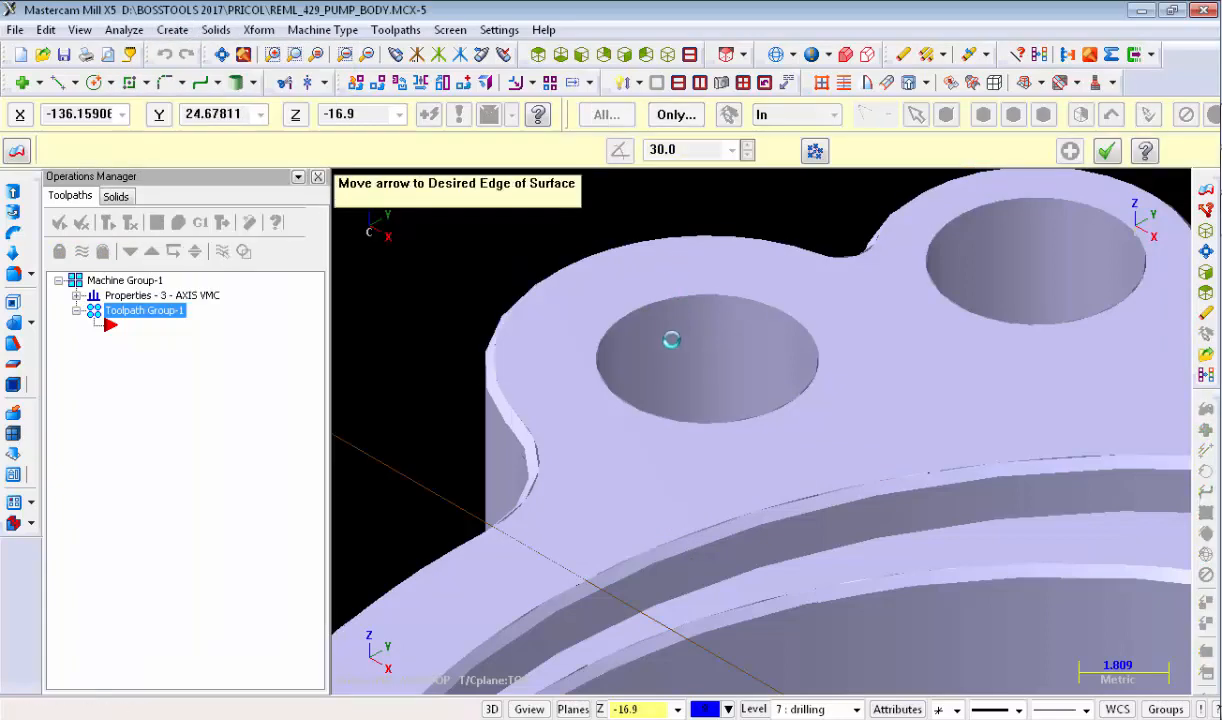
{"action": "left_click", "coordinate": [668, 338]}
{"action": "scroll", "coordinate": [597, 322], "scroll_direction": "down", "scroll_amount": 3}
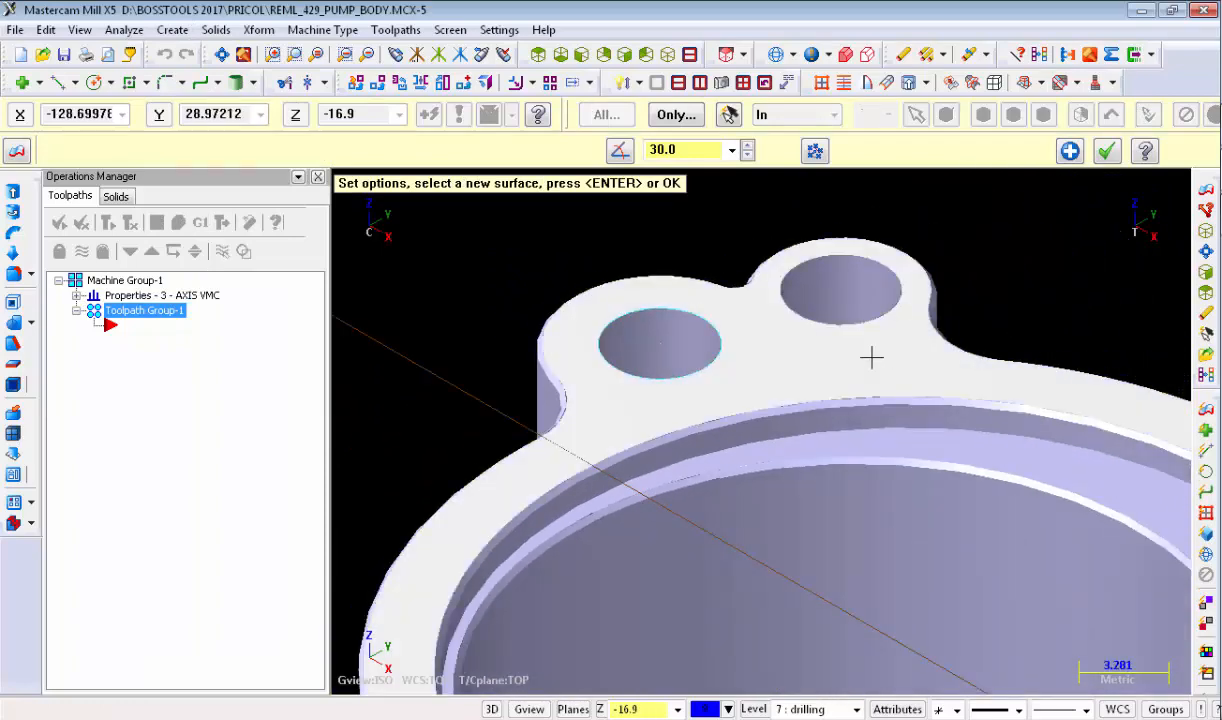
{"action": "left_click", "coordinate": [872, 352]}
{"action": "left_click", "coordinate": [838, 299]}
{"action": "scroll", "coordinate": [821, 306], "scroll_direction": "down", "scroll_amount": 2}
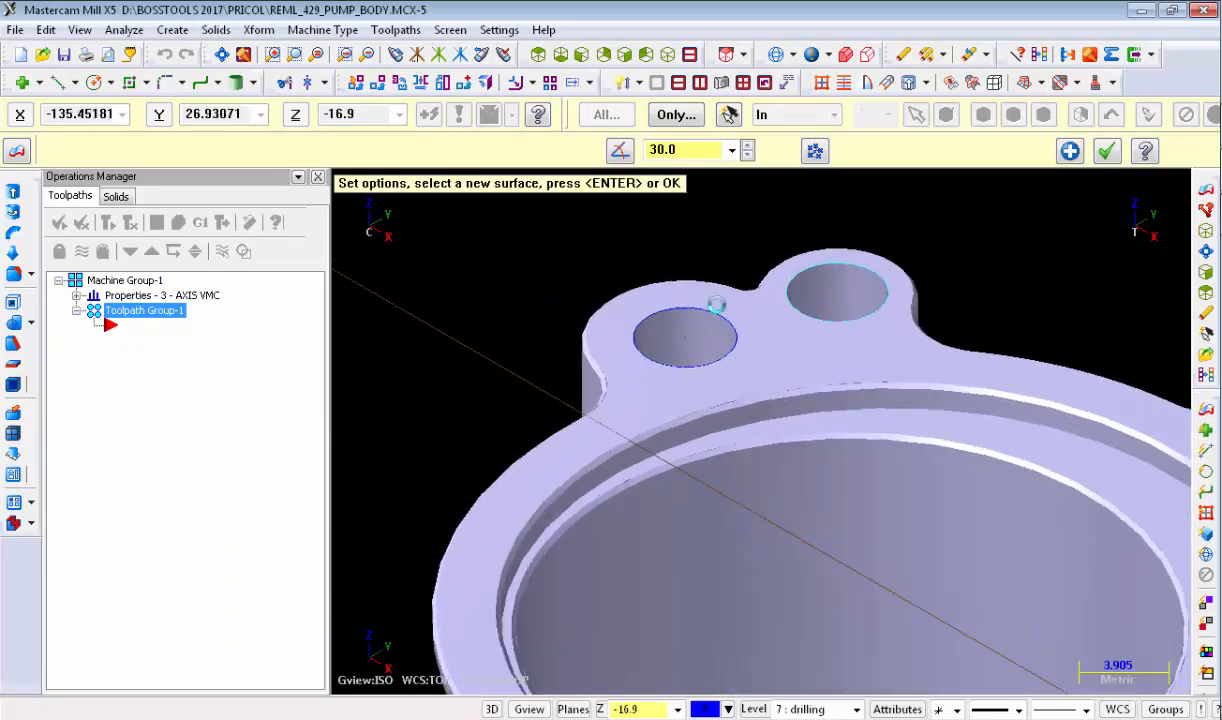
{"action": "scroll", "coordinate": [620, 288], "scroll_direction": "up", "scroll_amount": 3}
{"action": "right_click", "coordinate": [482, 251]}
{"action": "left_click", "coordinate": [527, 536]}
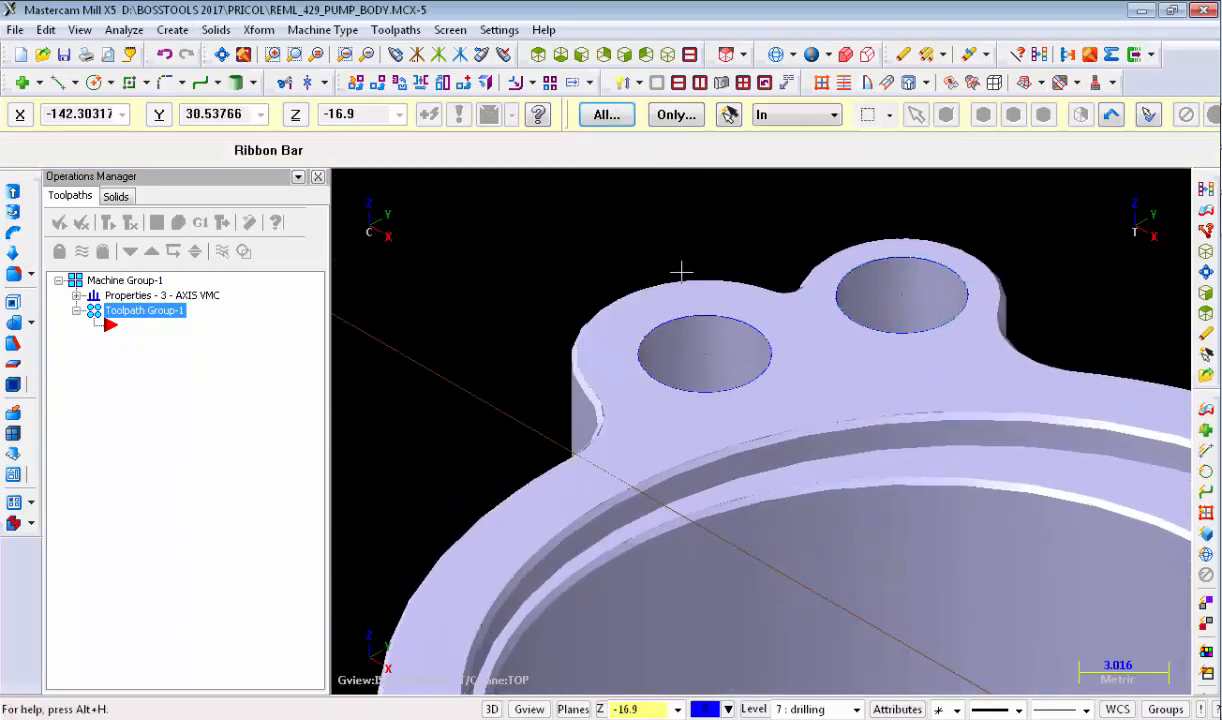
Step: Analyze the flange top face near the adjacent lug holes with Analyze Dynamic, setting the vector length to 10
{"action": "scroll", "coordinate": [679, 267], "scroll_direction": "down", "scroll_amount": 1}
{"action": "left_click", "coordinate": [124, 29]}
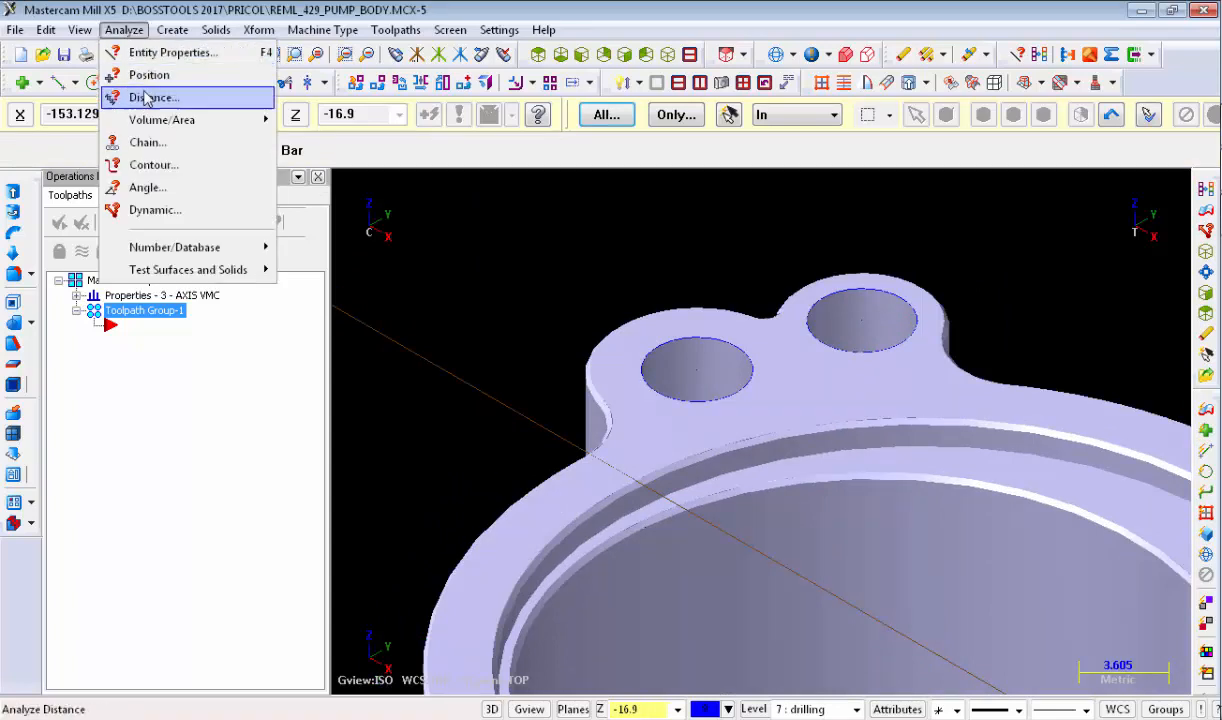
{"action": "left_click", "coordinate": [148, 210]}
{"action": "left_click", "coordinate": [727, 427]}
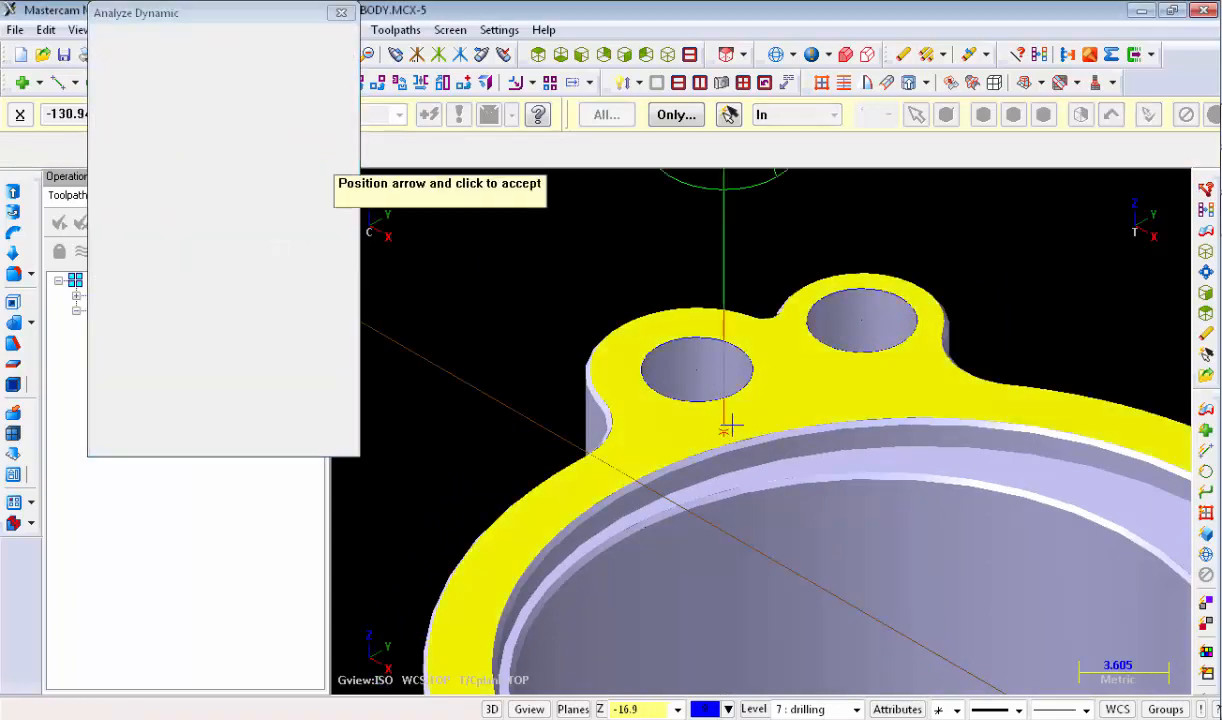
{"action": "scroll", "coordinate": [697, 430], "scroll_direction": "down", "scroll_amount": 4}
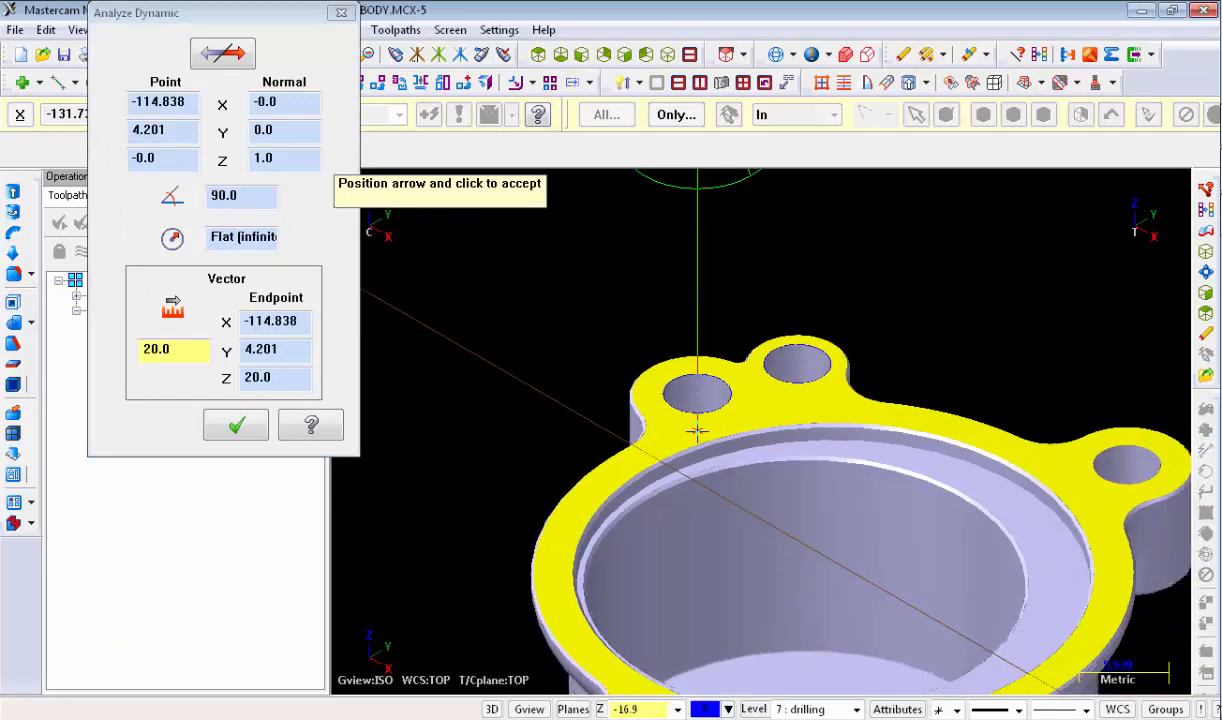
{"action": "double_click", "coordinate": [168, 349]}
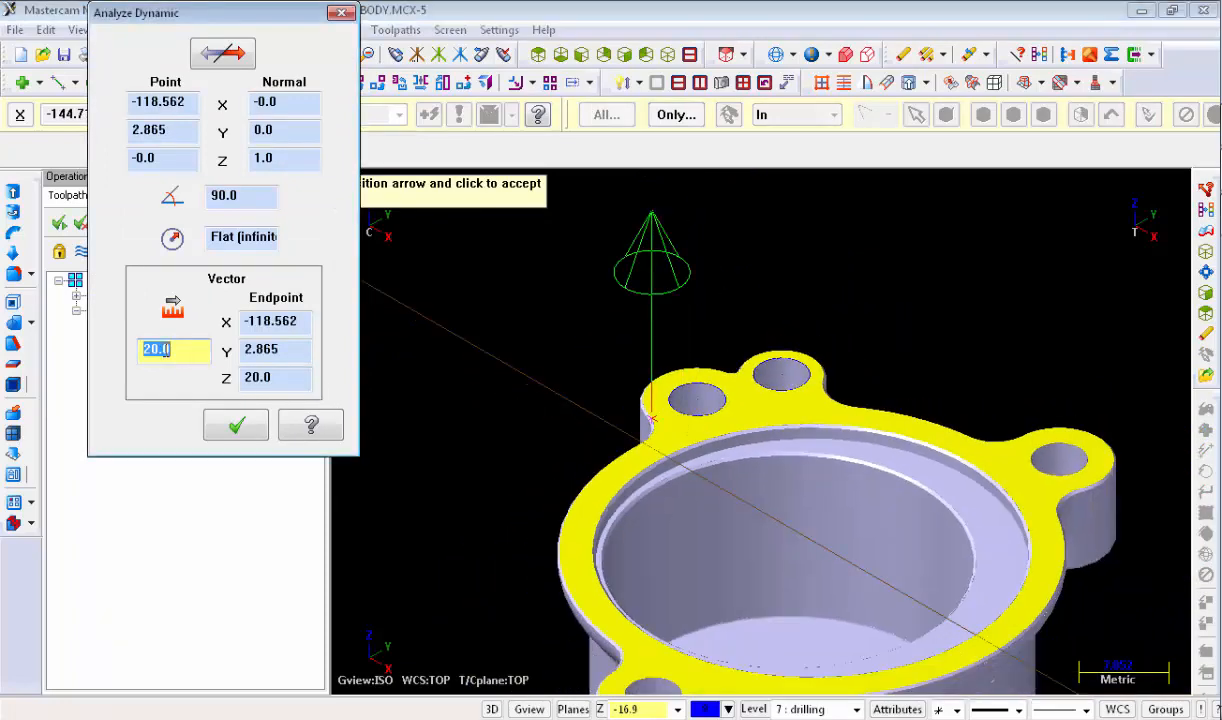
{"action": "type", "text": "10.0"}
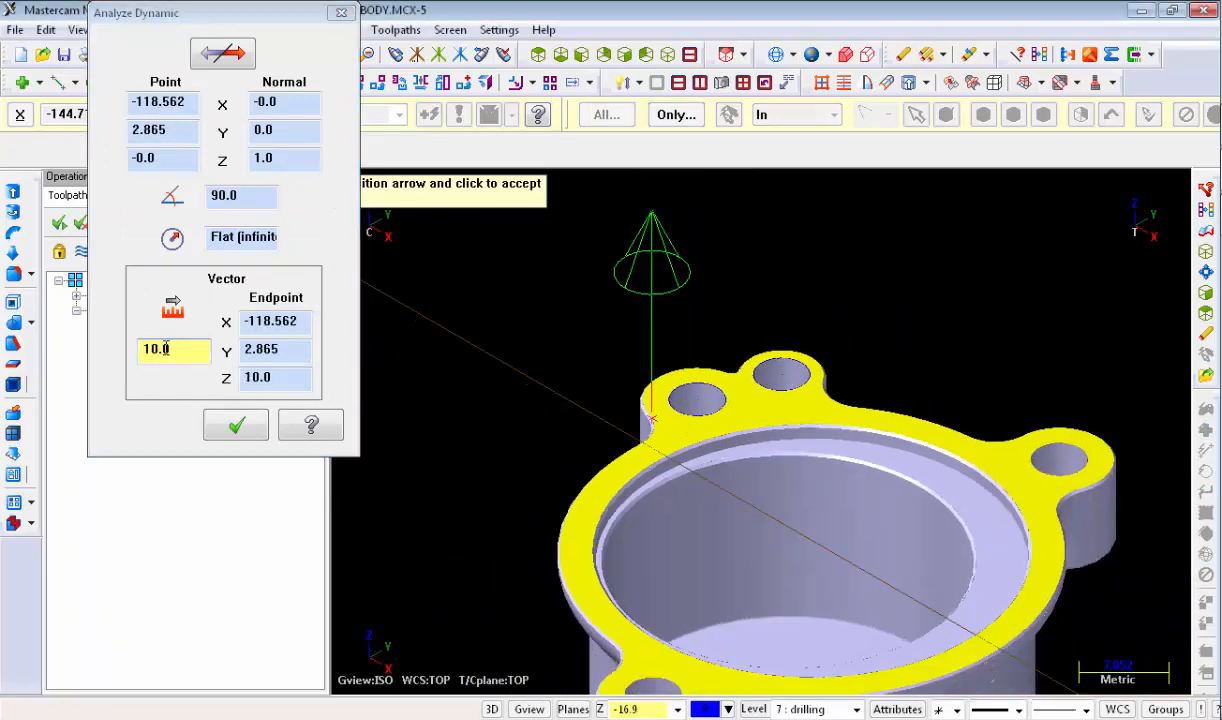
{"action": "left_click", "coordinate": [216, 420]}
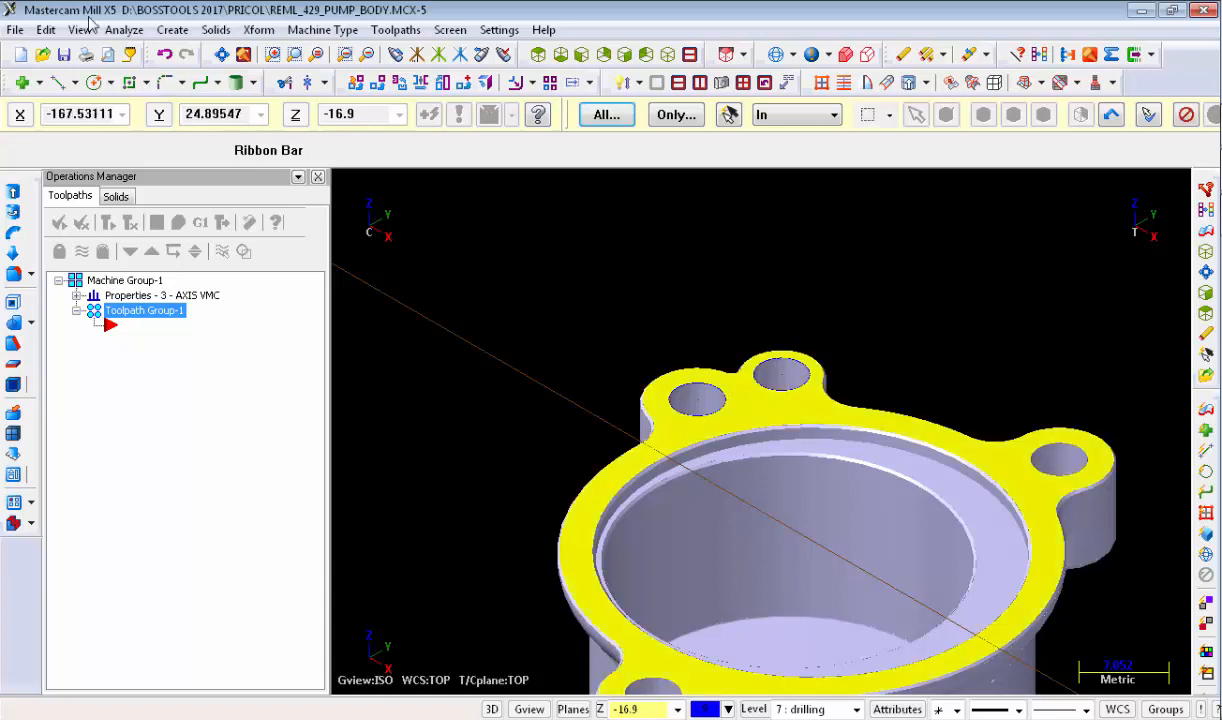
Step: Analyze the flange top face again with Analyze Dynamic, and set the vector length to 3
{"action": "left_click", "coordinate": [124, 29]}
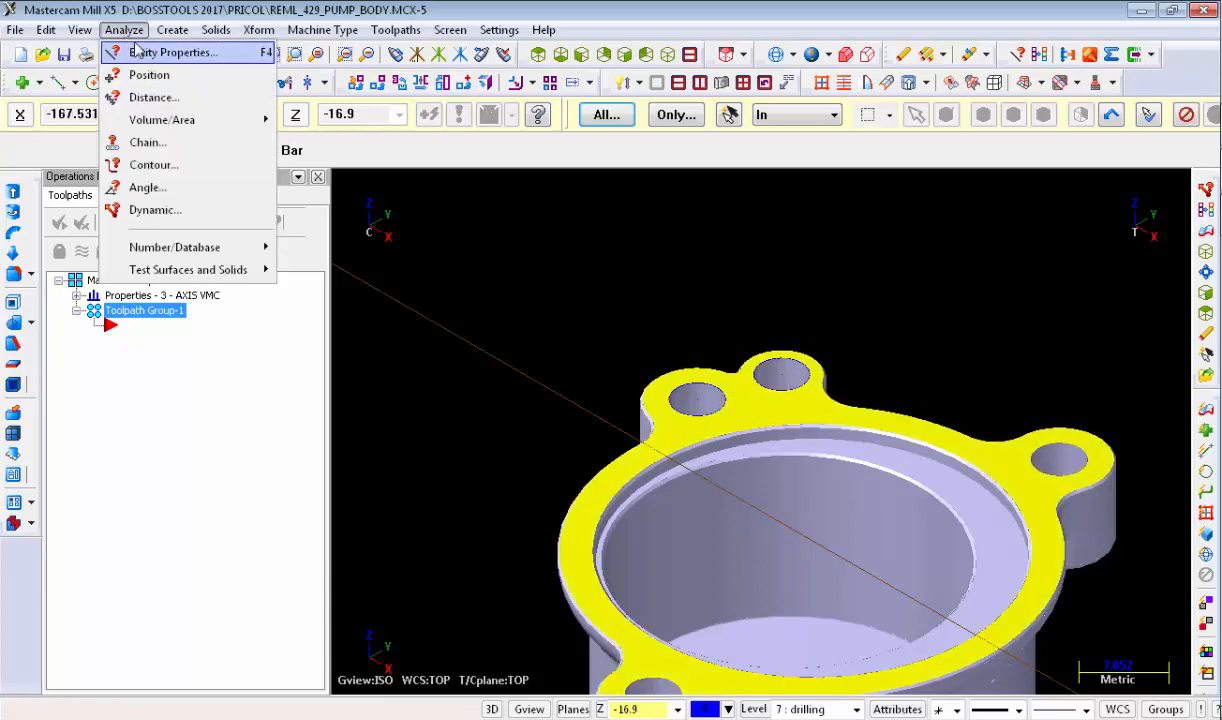
{"action": "left_click", "coordinate": [150, 209]}
{"action": "left_click", "coordinate": [771, 408]}
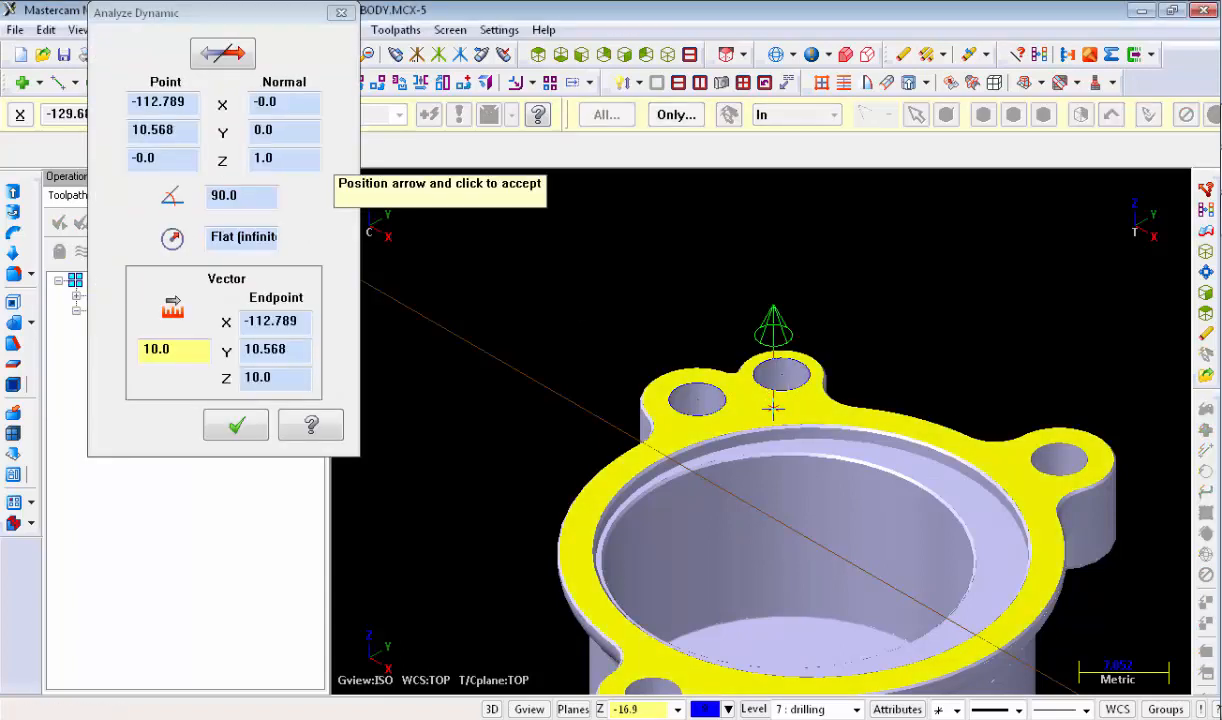
{"action": "left_click", "coordinate": [192, 352]}
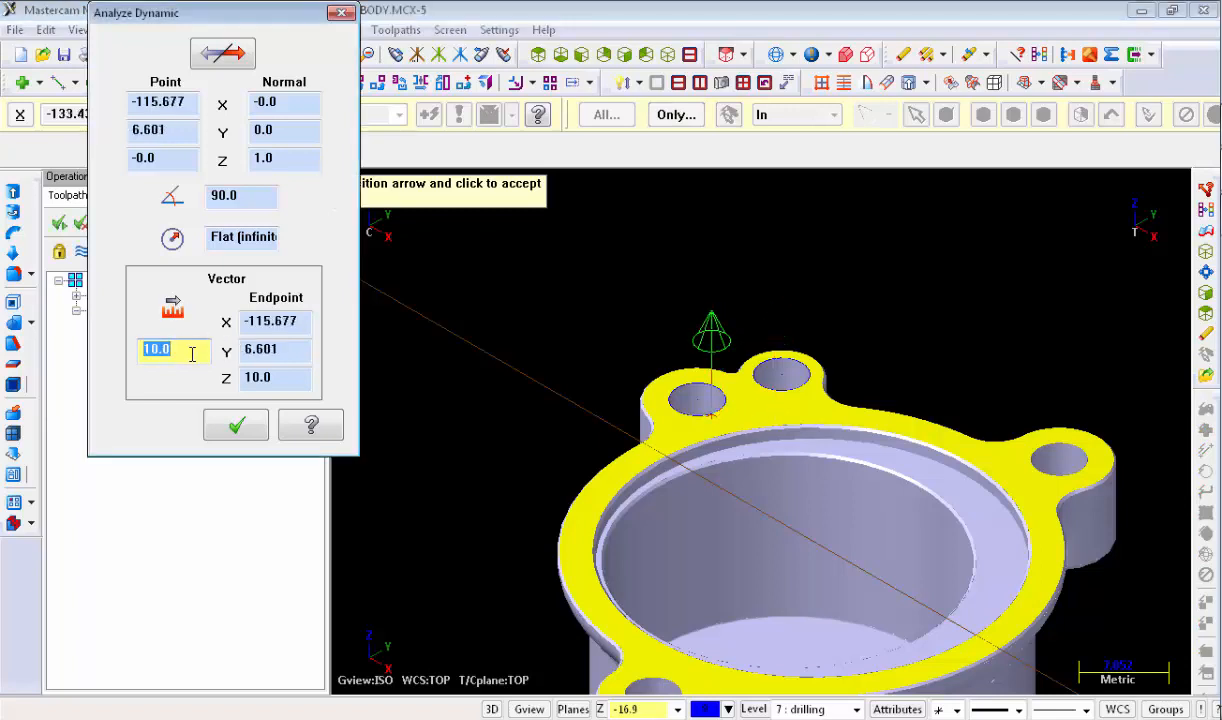
{"action": "left_click", "coordinate": [236, 425]}
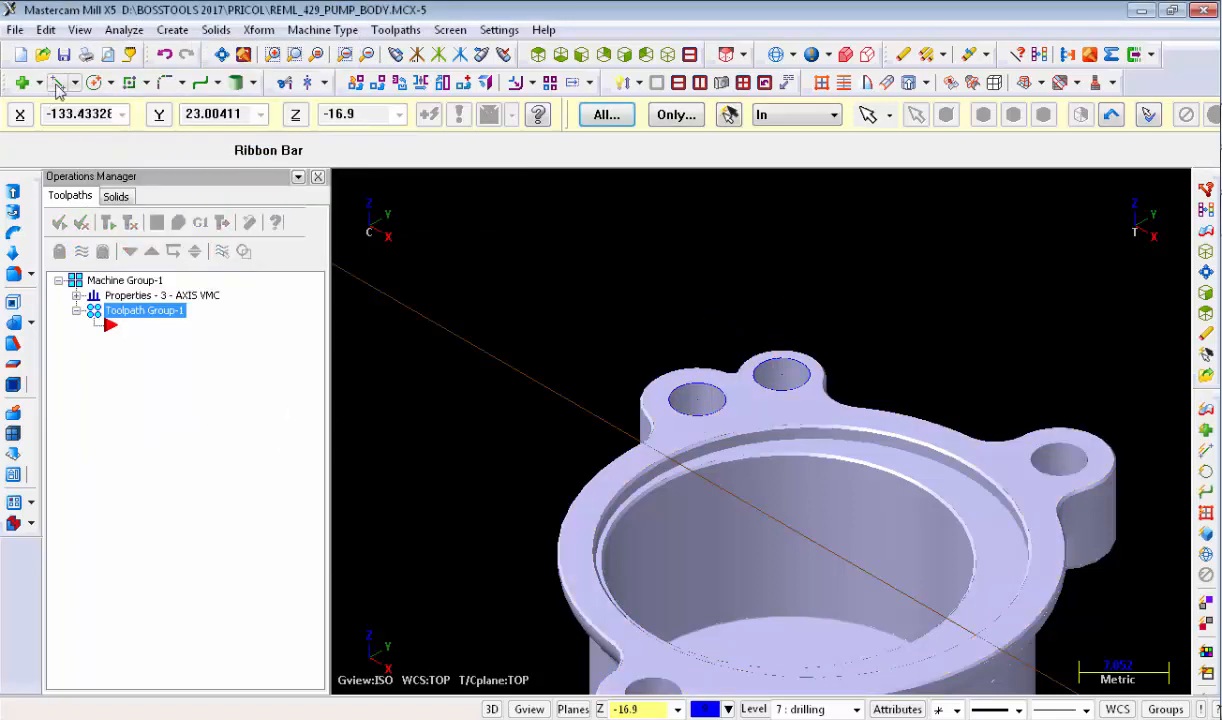
Step: Check the surface normal around the adjacent lug holes on the flange face with the shortened Analyze Dynamic arrow
{"action": "left_click", "coordinate": [135, 31]}
{"action": "left_click", "coordinate": [150, 209]}
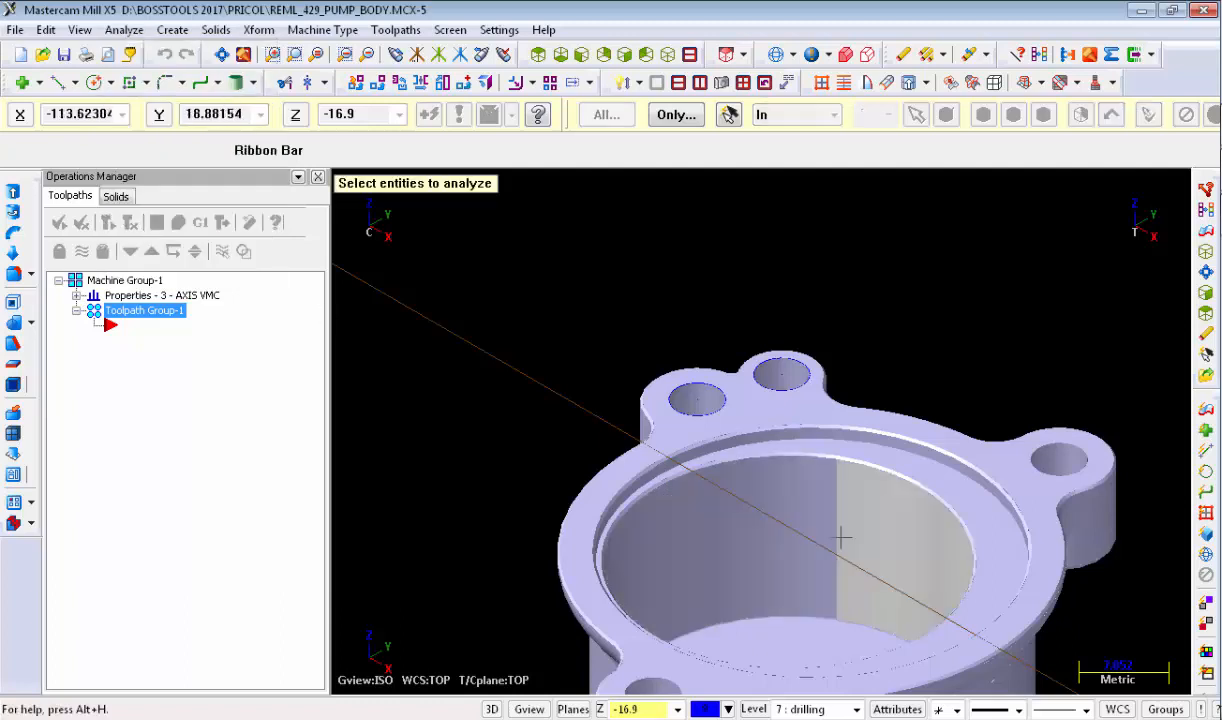
{"action": "left_click", "coordinate": [775, 407]}
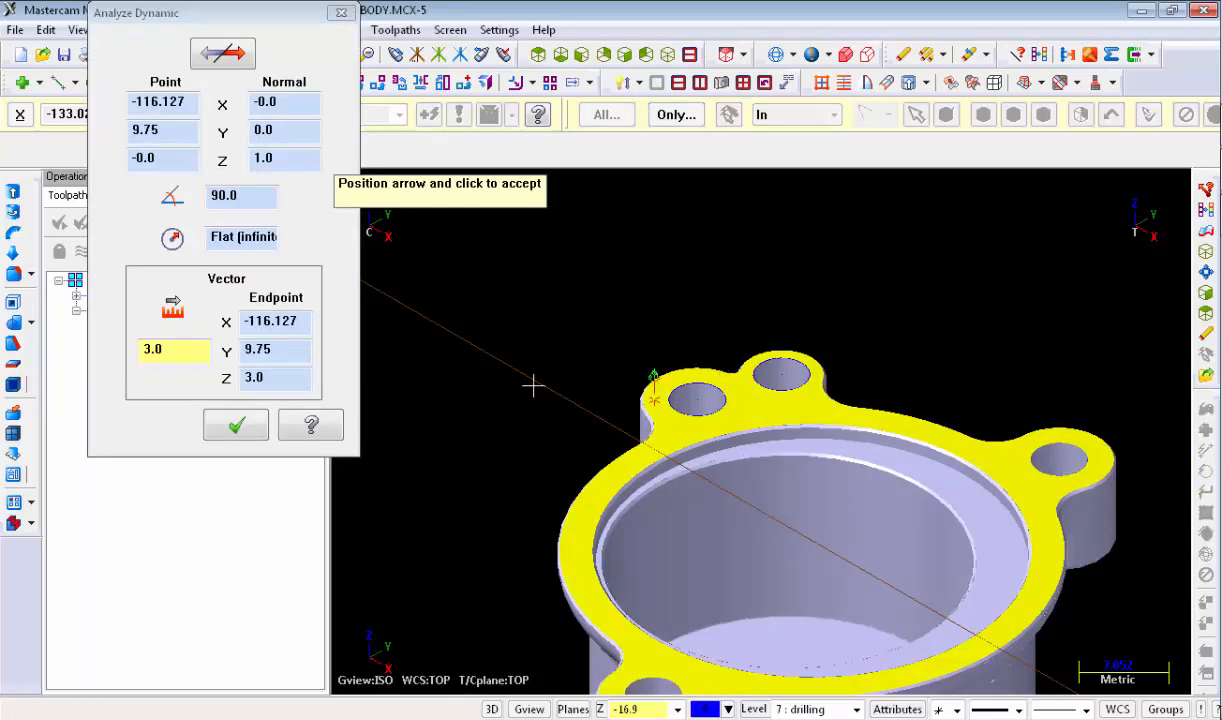
{"action": "key", "text": "Escape"}
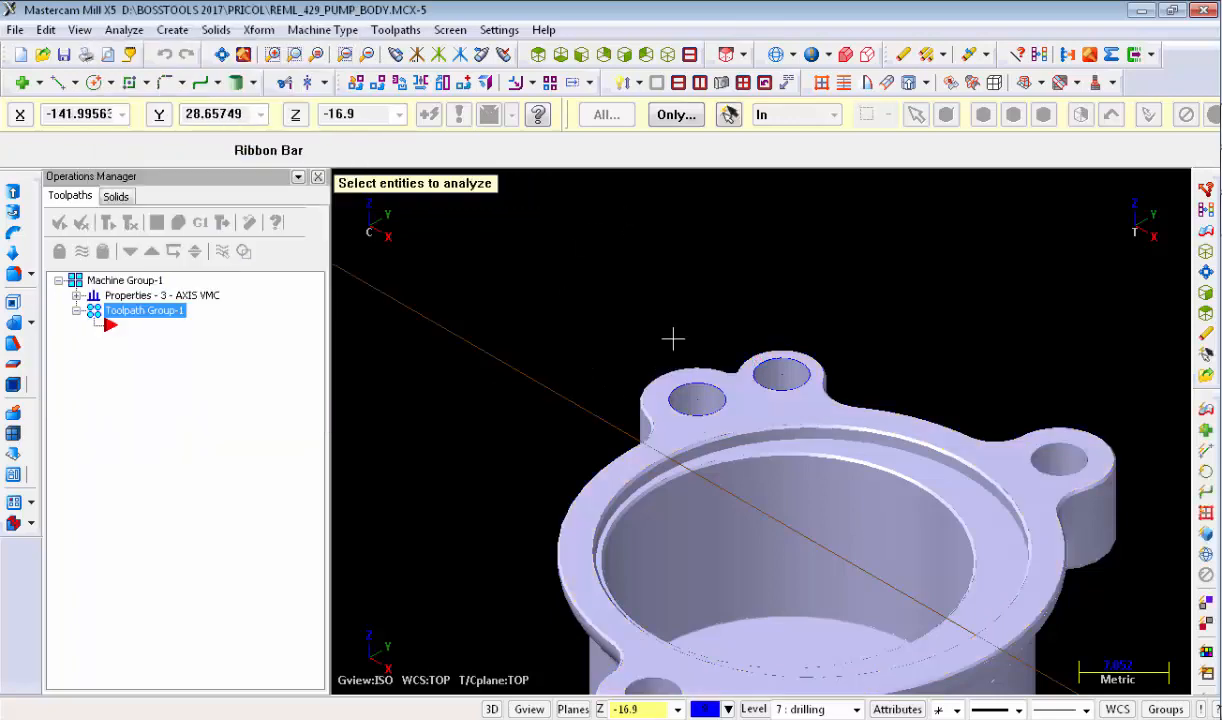
Step: Pick a line width and show the adjacent lug hole pair up close in the Top view
{"action": "scroll", "coordinate": [674, 338], "scroll_direction": "up", "scroll_amount": 4}
{"action": "scroll", "coordinate": [731, 343], "scroll_direction": "up", "scroll_amount": 3}
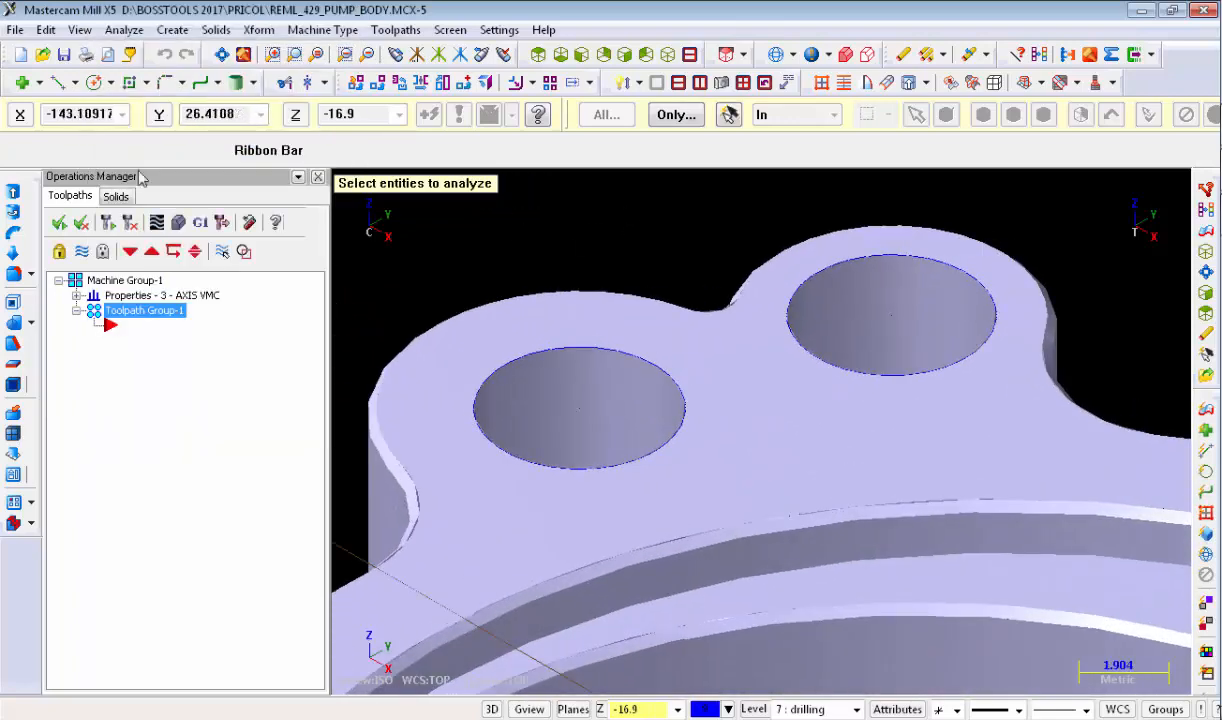
{"action": "scroll", "coordinate": [658, 349], "scroll_direction": "down", "scroll_amount": 3}
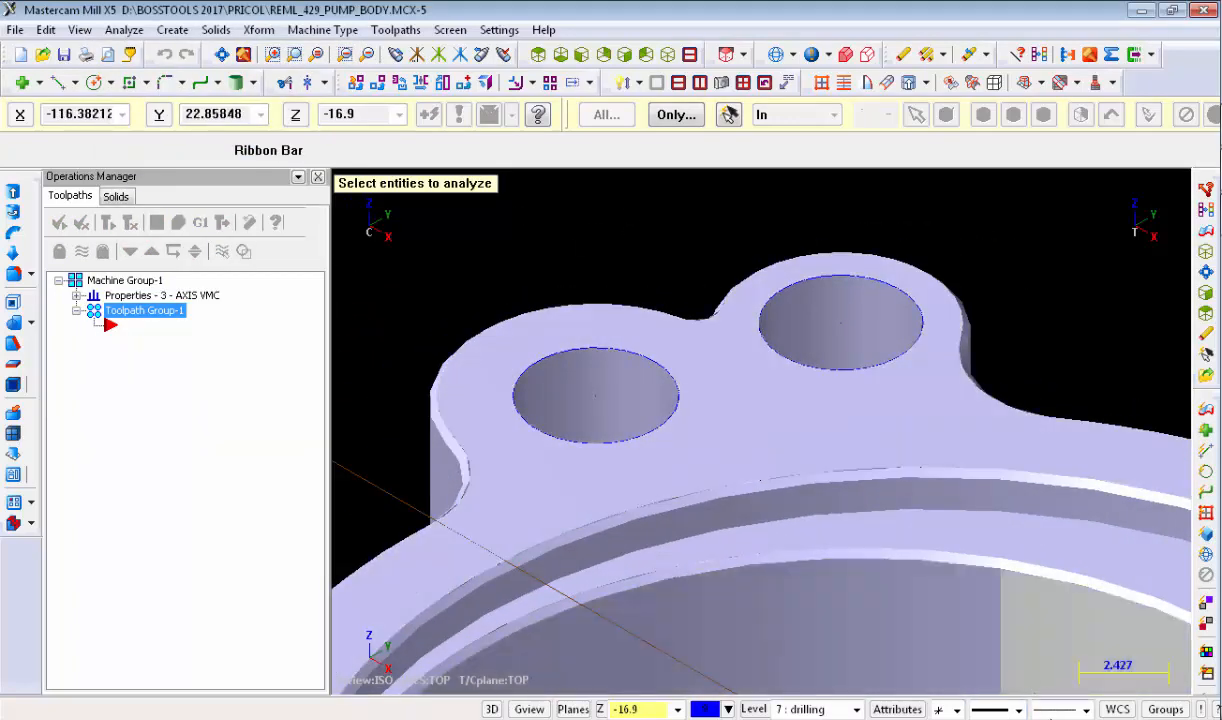
{"action": "left_click", "coordinate": [1086, 709]}
{"action": "left_click", "coordinate": [1068, 668]}
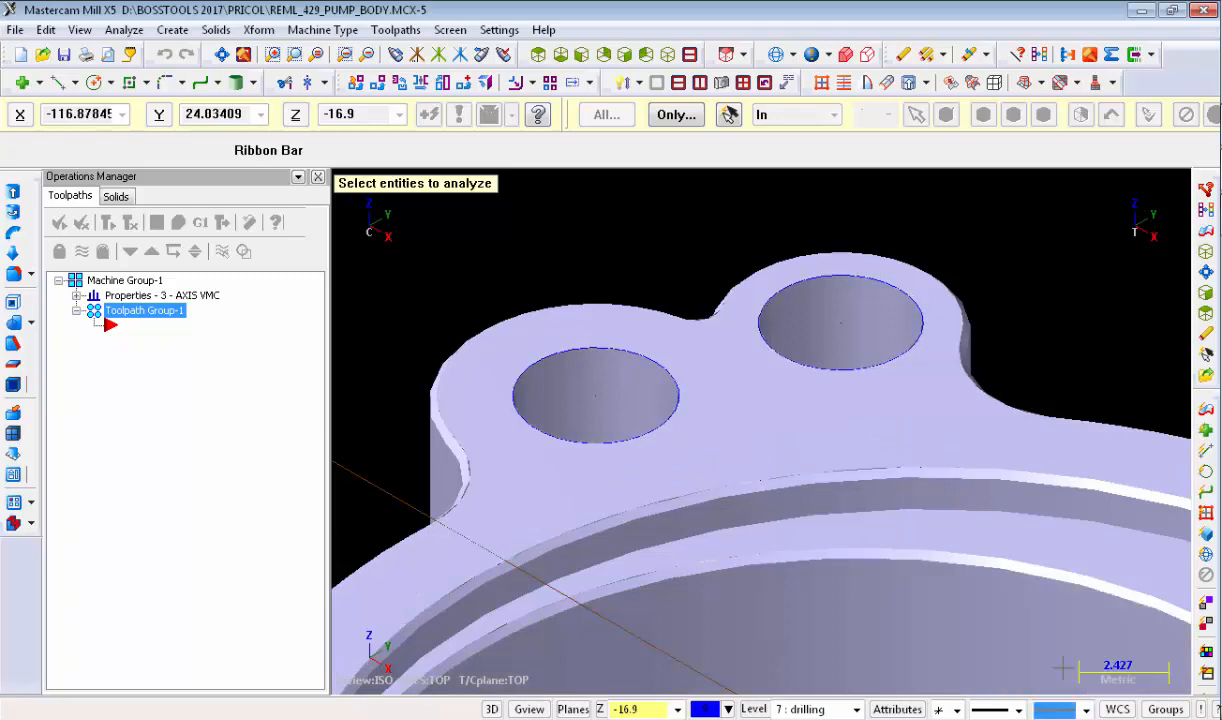
{"action": "right_click", "coordinate": [1069, 545]}
{"action": "left_click", "coordinate": [1094, 403]}
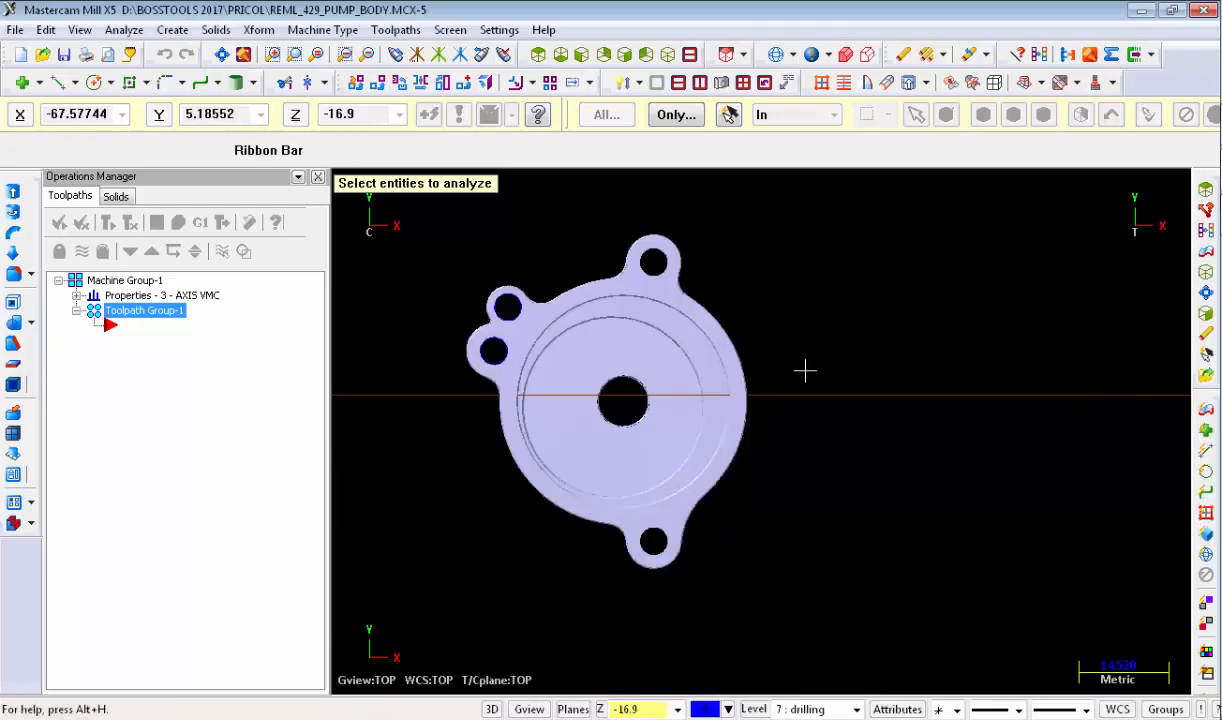
{"action": "scroll", "coordinate": [716, 296], "scroll_direction": "up", "scroll_amount": 3}
{"action": "scroll", "coordinate": [716, 296], "scroll_direction": "up", "scroll_amount": 1}
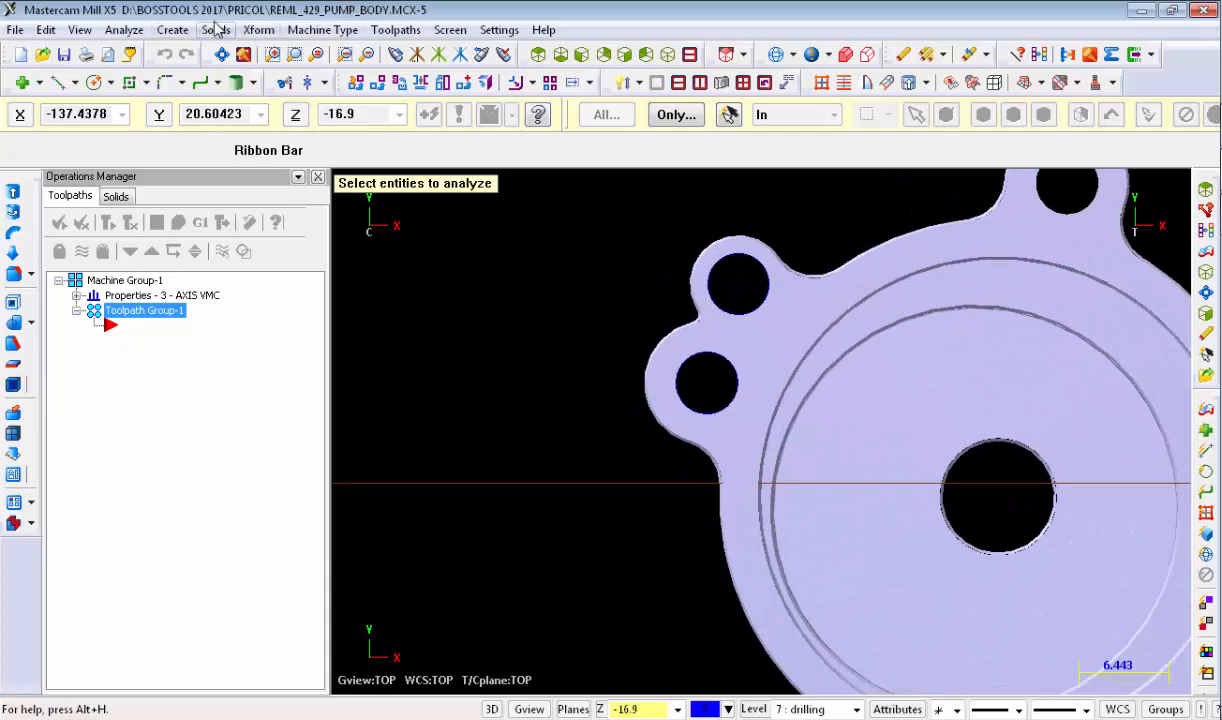
{"action": "left_click", "coordinate": [172, 29]}
{"action": "mouse_move", "coordinate": [297, 242]}
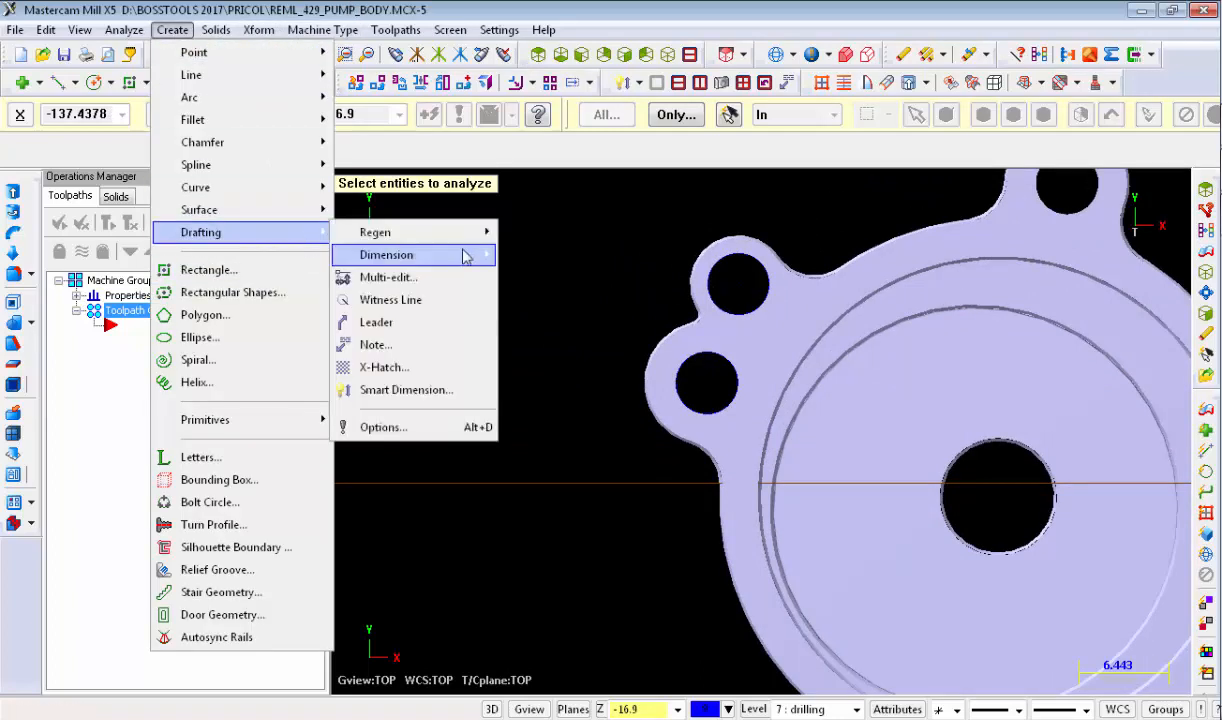
{"action": "left_click", "coordinate": [405, 390]}
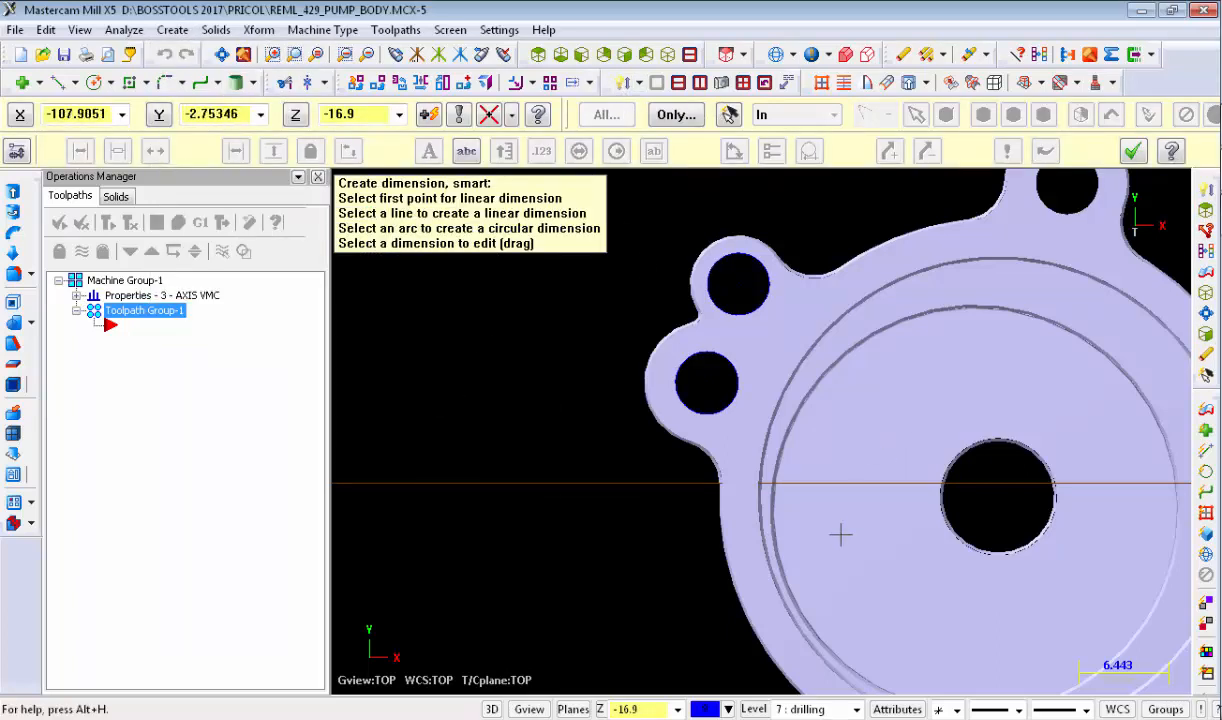
{"action": "scroll", "coordinate": [900, 470], "scroll_direction": "down", "scroll_amount": 1}
{"action": "left_click", "coordinate": [760, 405]}
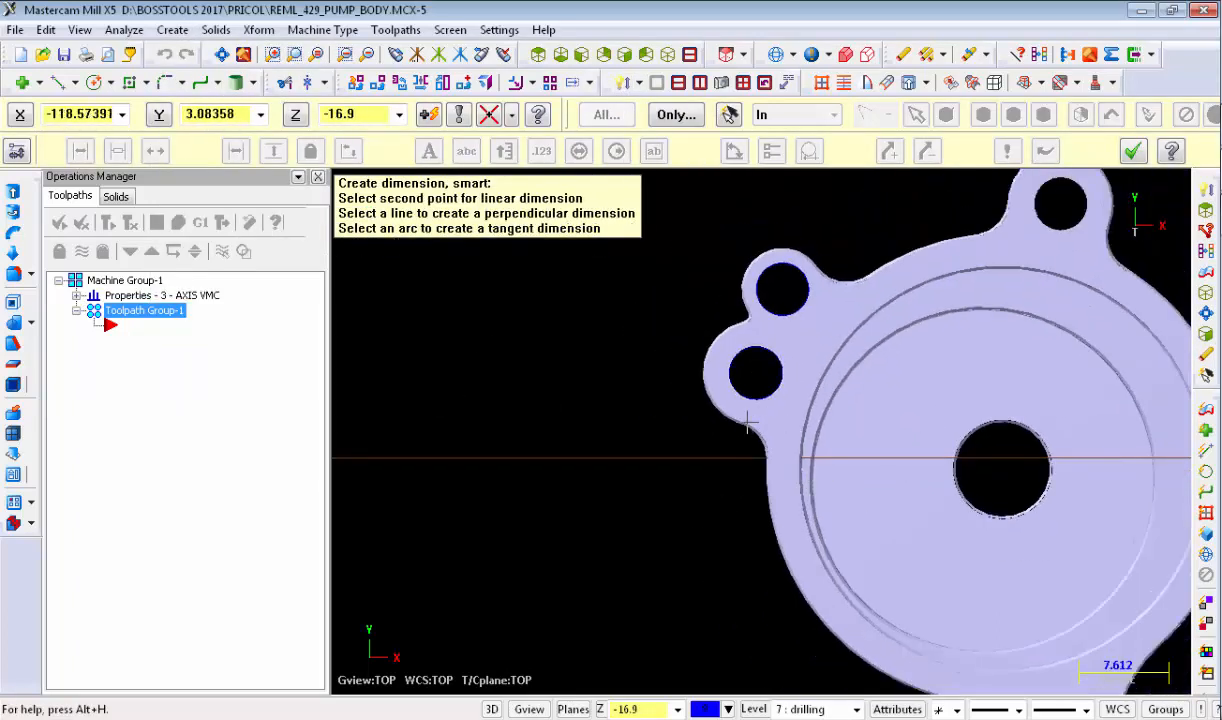
{"action": "key", "text": "Escape"}
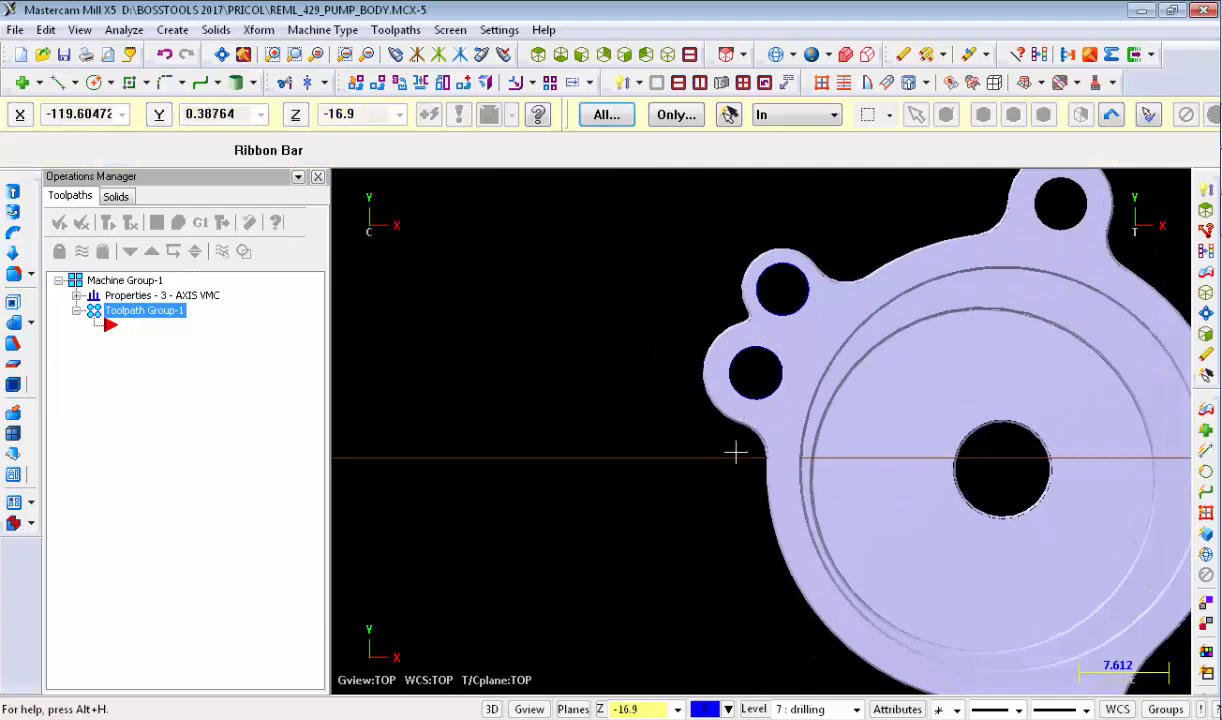
Step: Dimension the diameter of the lower hole in the adjacent lug pair with Smart Dimension, placing the text outside the part
{"action": "left_click", "coordinate": [623, 84]}
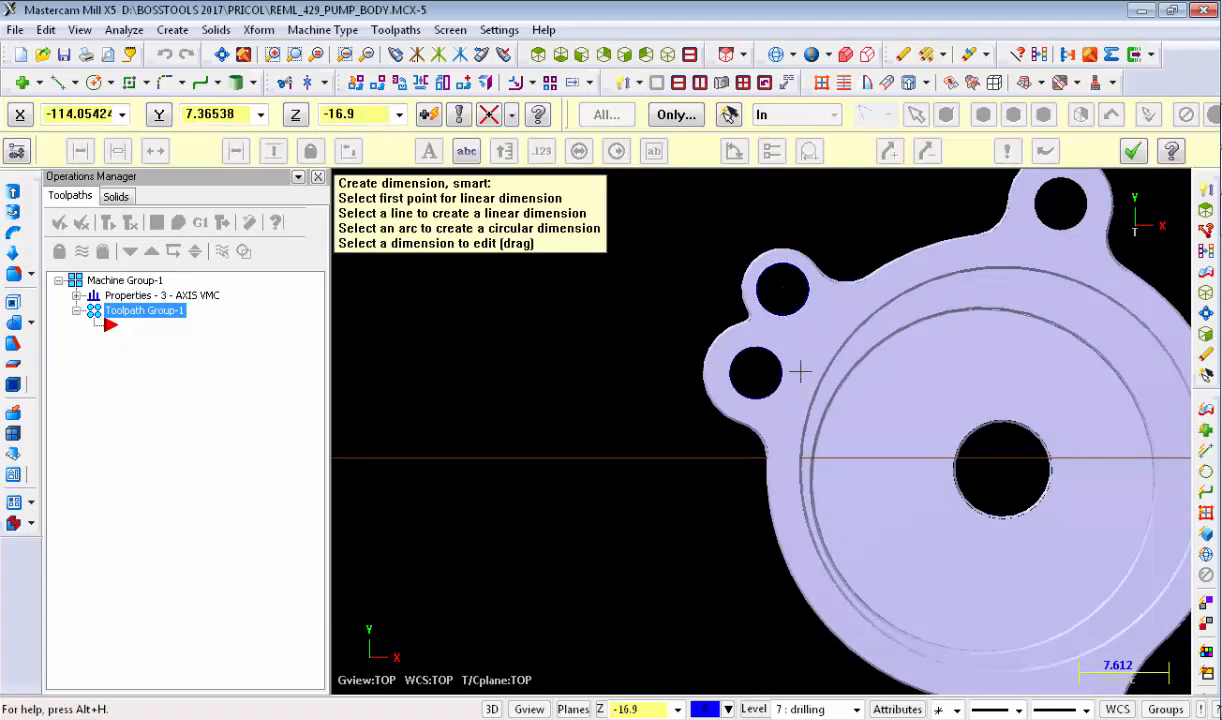
{"action": "left_click", "coordinate": [781, 362]}
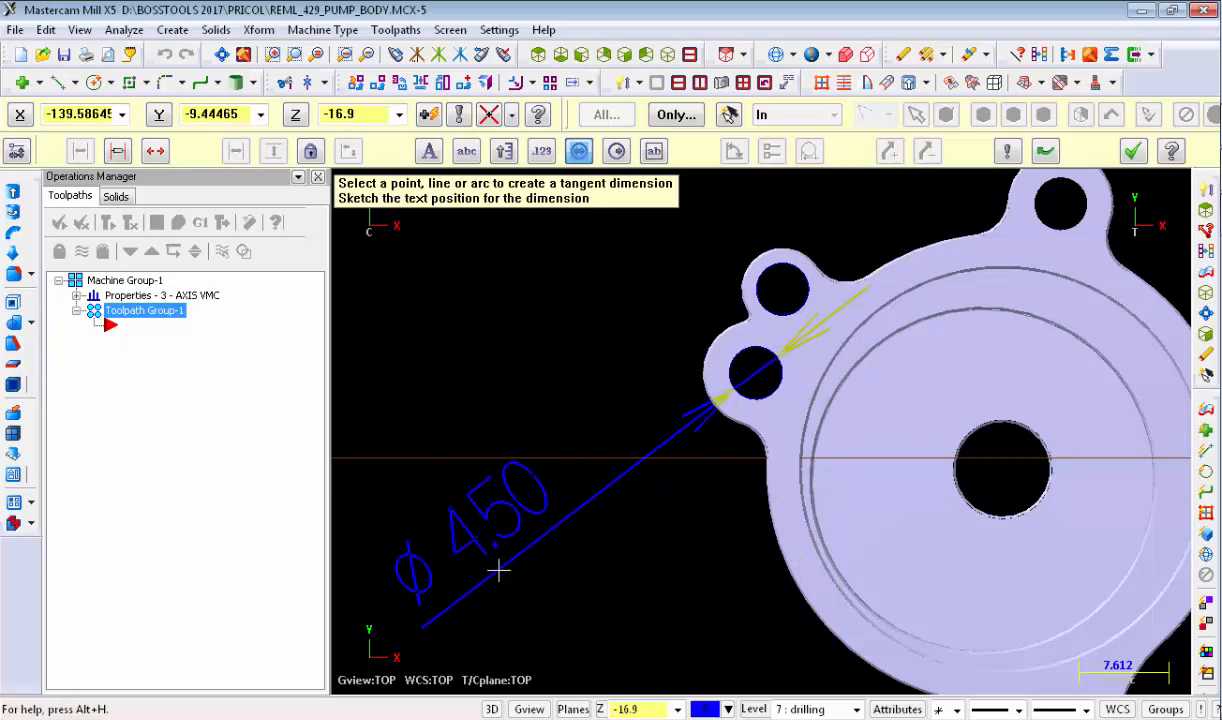
{"action": "left_click", "coordinate": [510, 572]}
{"action": "scroll", "coordinate": [745, 330], "scroll_direction": "up", "scroll_amount": 3}
{"action": "scroll", "coordinate": [862, 276], "scroll_direction": "up", "scroll_amount": 1}
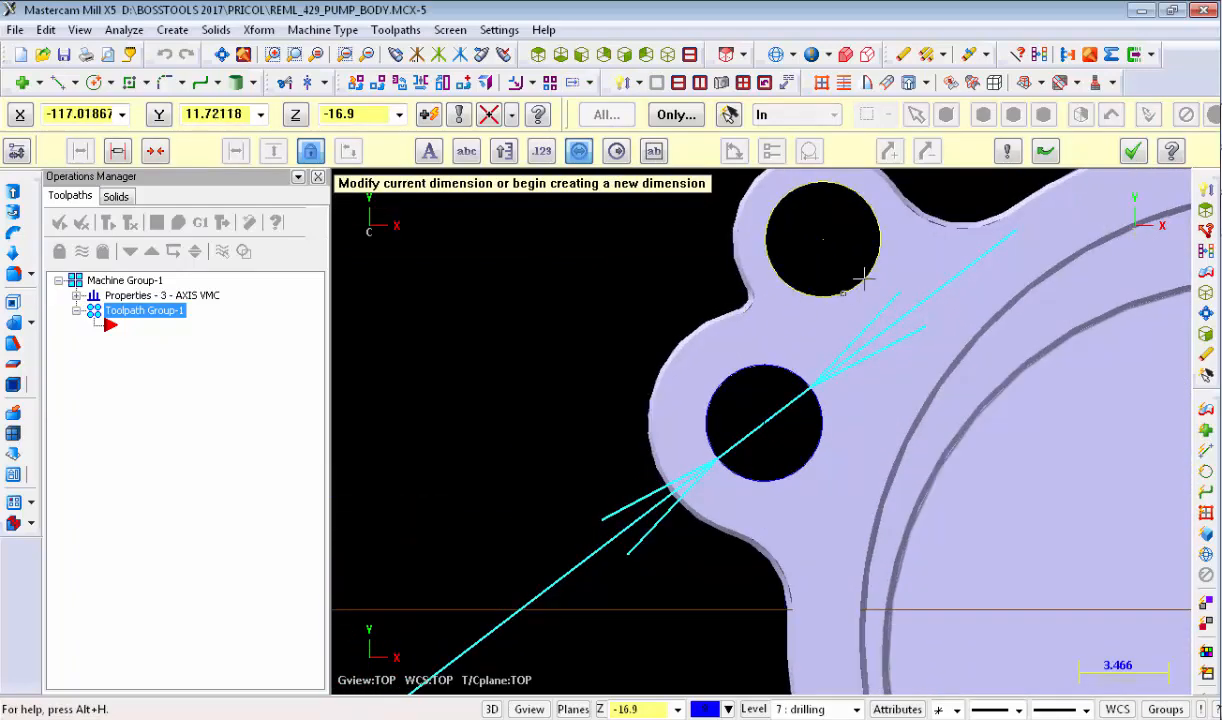
{"action": "scroll", "coordinate": [860, 280], "scroll_direction": "down", "scroll_amount": 4}
{"action": "scroll", "coordinate": [661, 354], "scroll_direction": "up", "scroll_amount": 1}
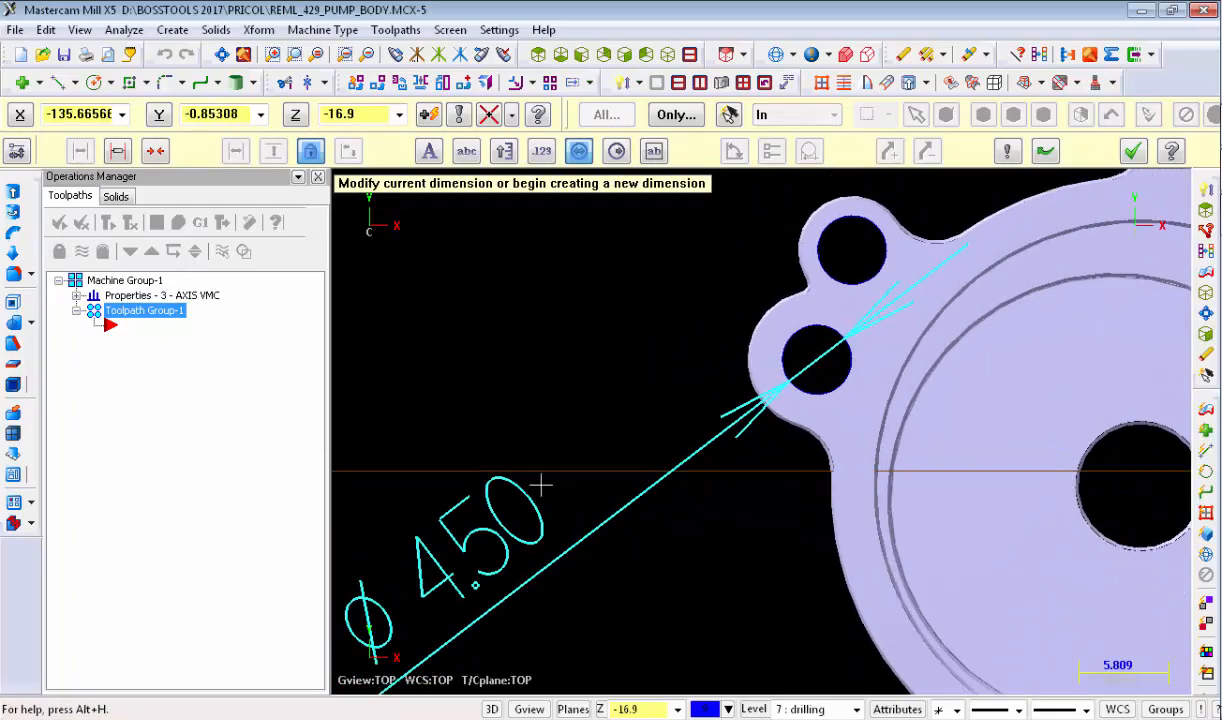
{"action": "key", "text": "Escape"}
{"action": "key", "text": "Escape"}
Step: Delete the diameter dimension from the lower lug hole
{"action": "left_click", "coordinate": [489, 556]}
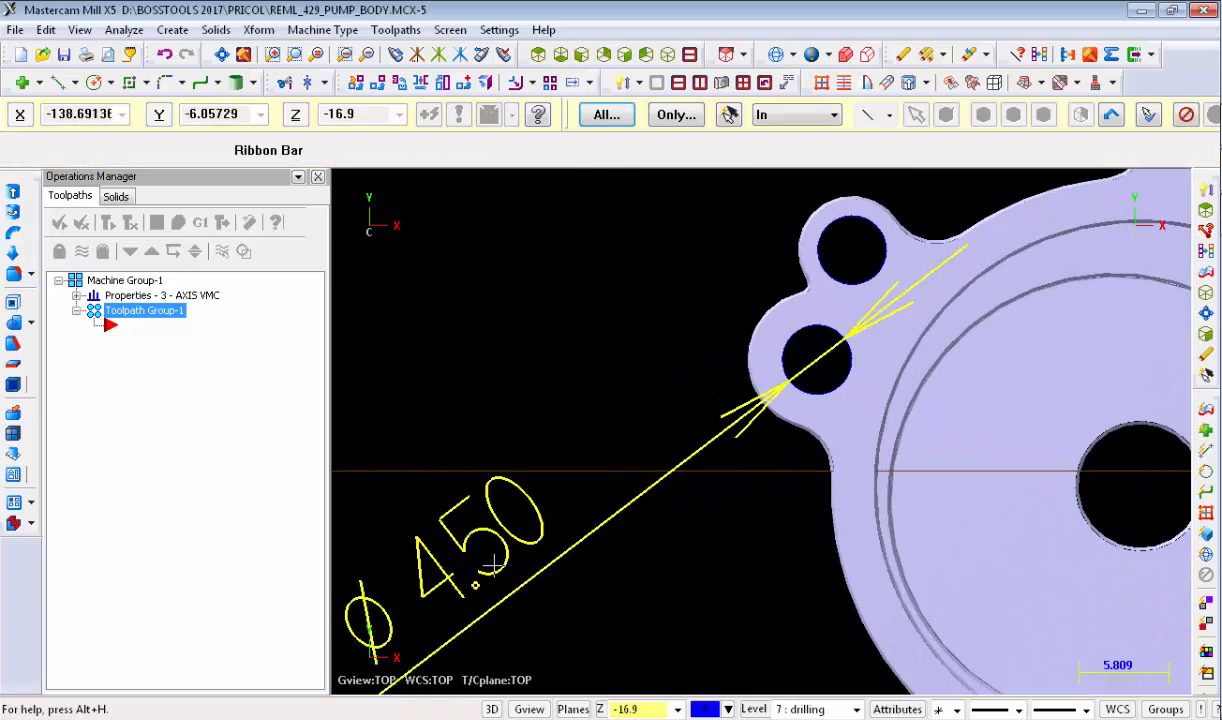
{"action": "left_click", "coordinate": [901, 58]}
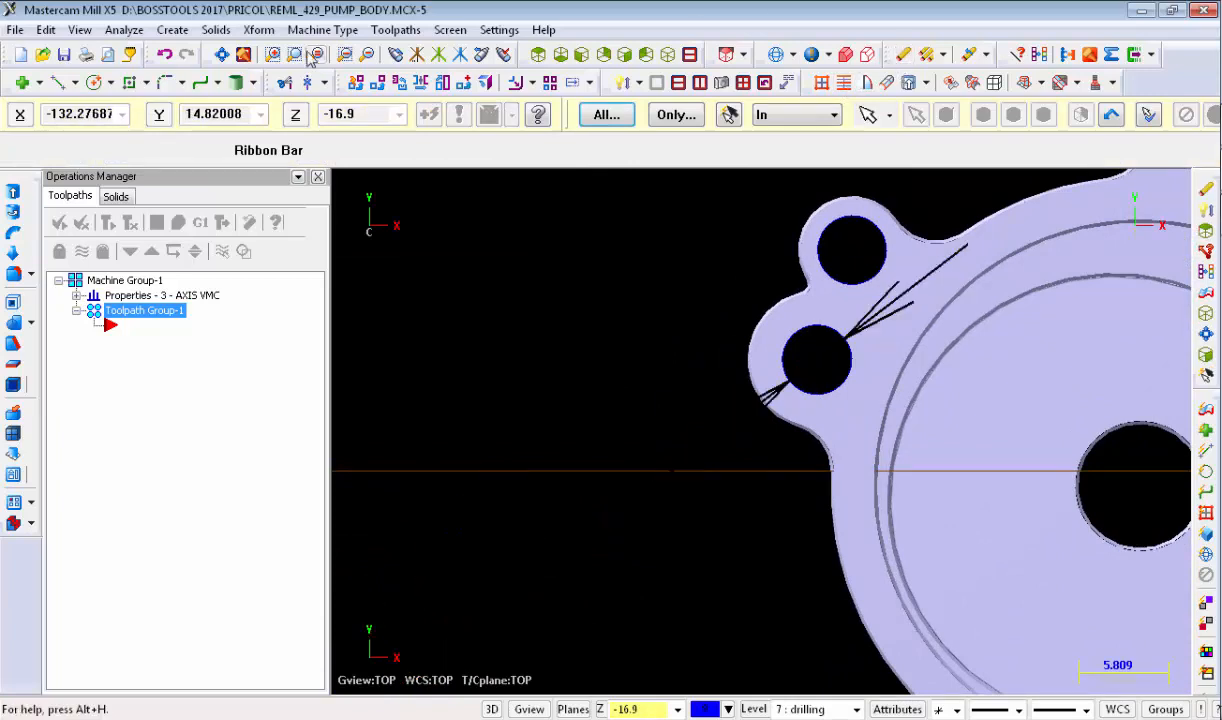
Step: Analyze the entity properties of the lower lug hole's edge curve with selection limited to arcs, and read its diameter
{"action": "left_click", "coordinate": [124, 30]}
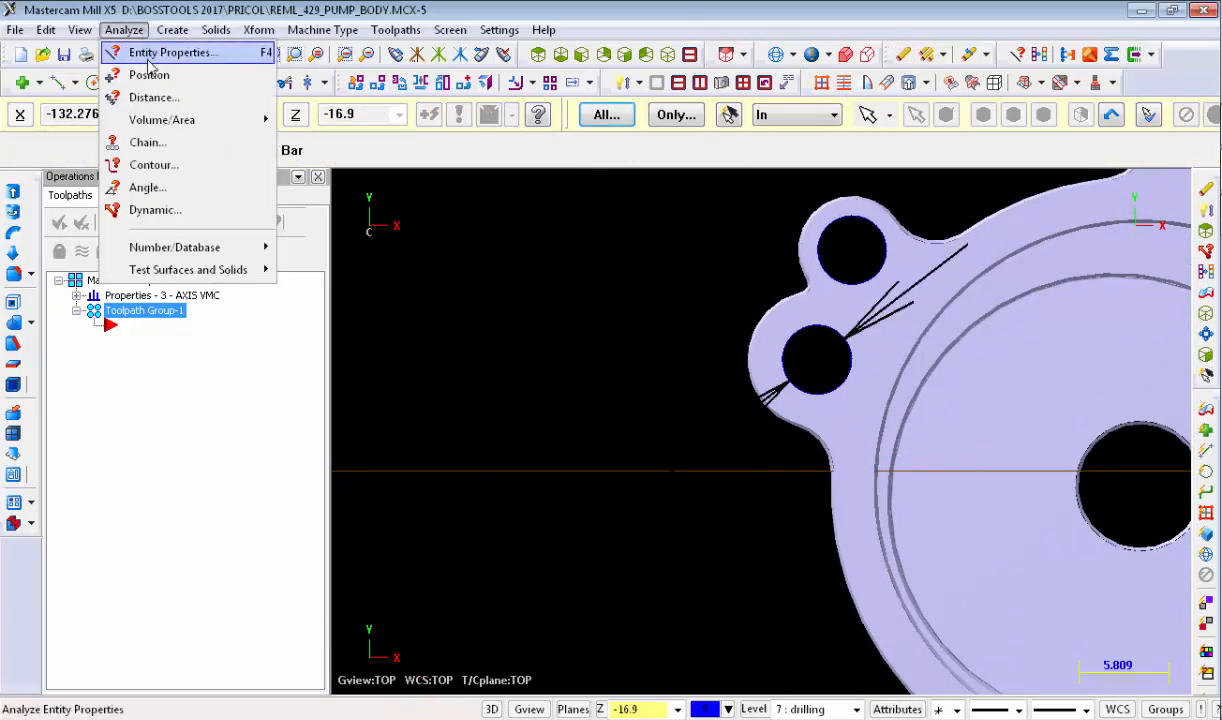
{"action": "left_click", "coordinate": [150, 56]}
{"action": "left_click", "coordinate": [676, 116]}
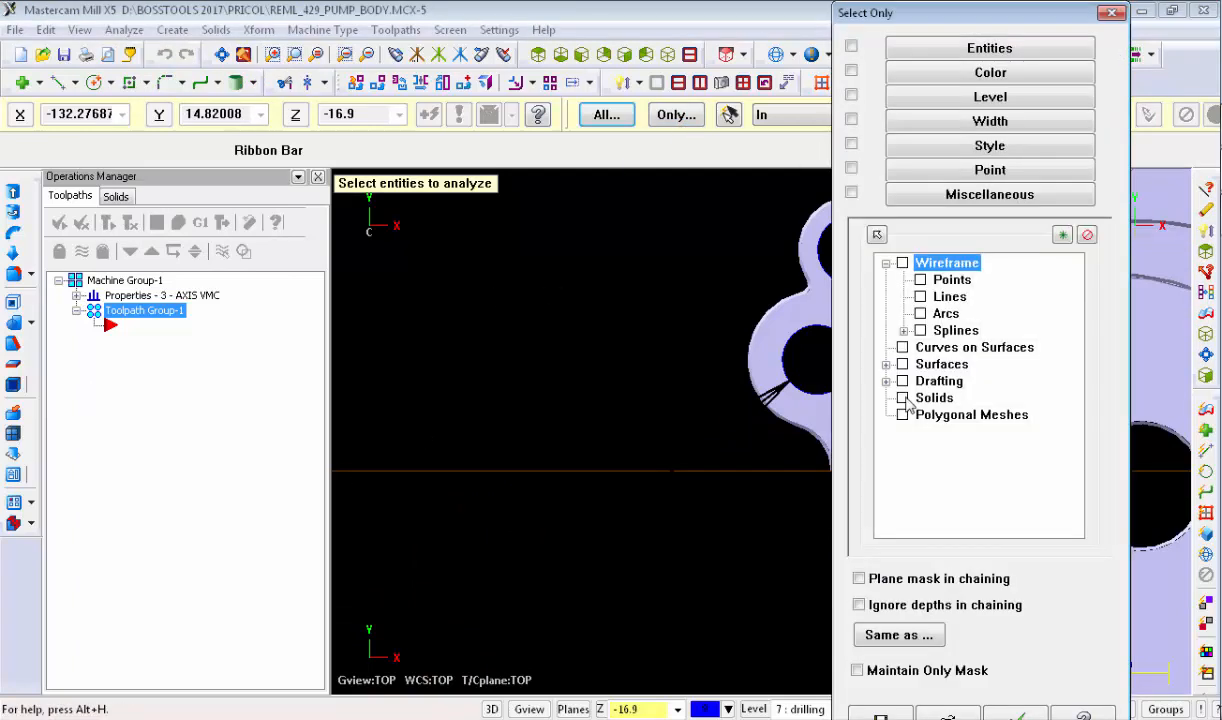
{"action": "left_click", "coordinate": [943, 315]}
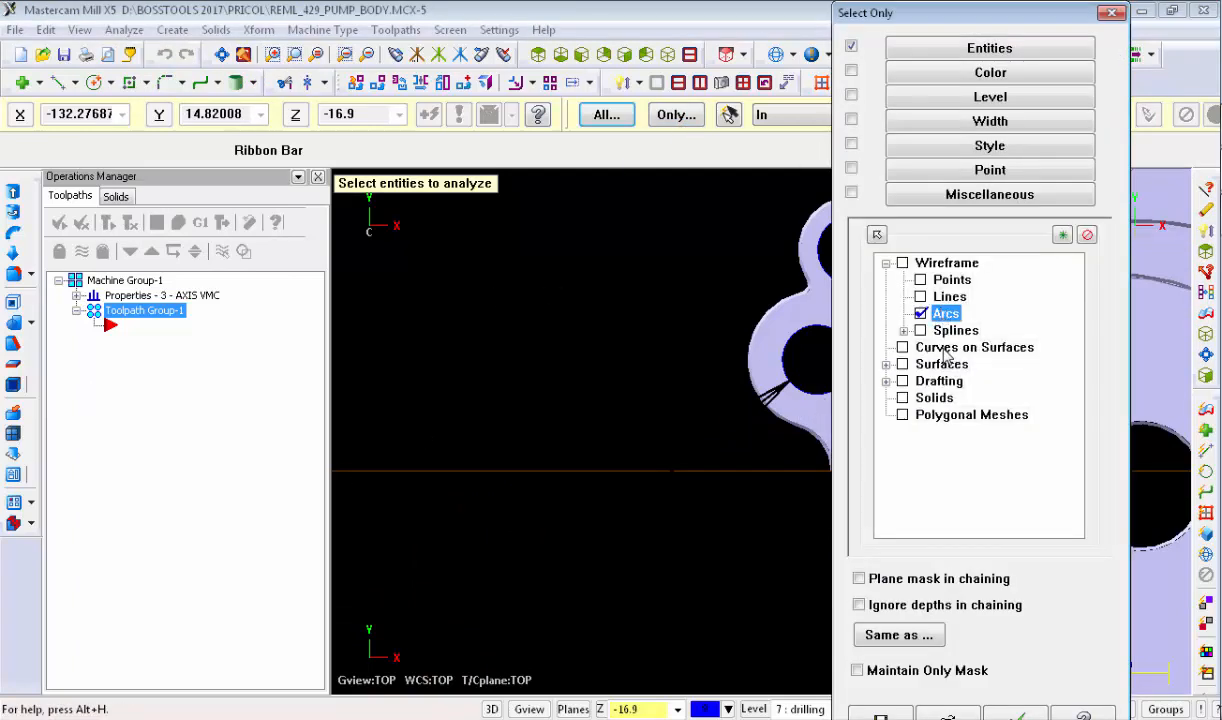
{"action": "key", "text": "Return"}
{"action": "left_click", "coordinate": [795, 385]}
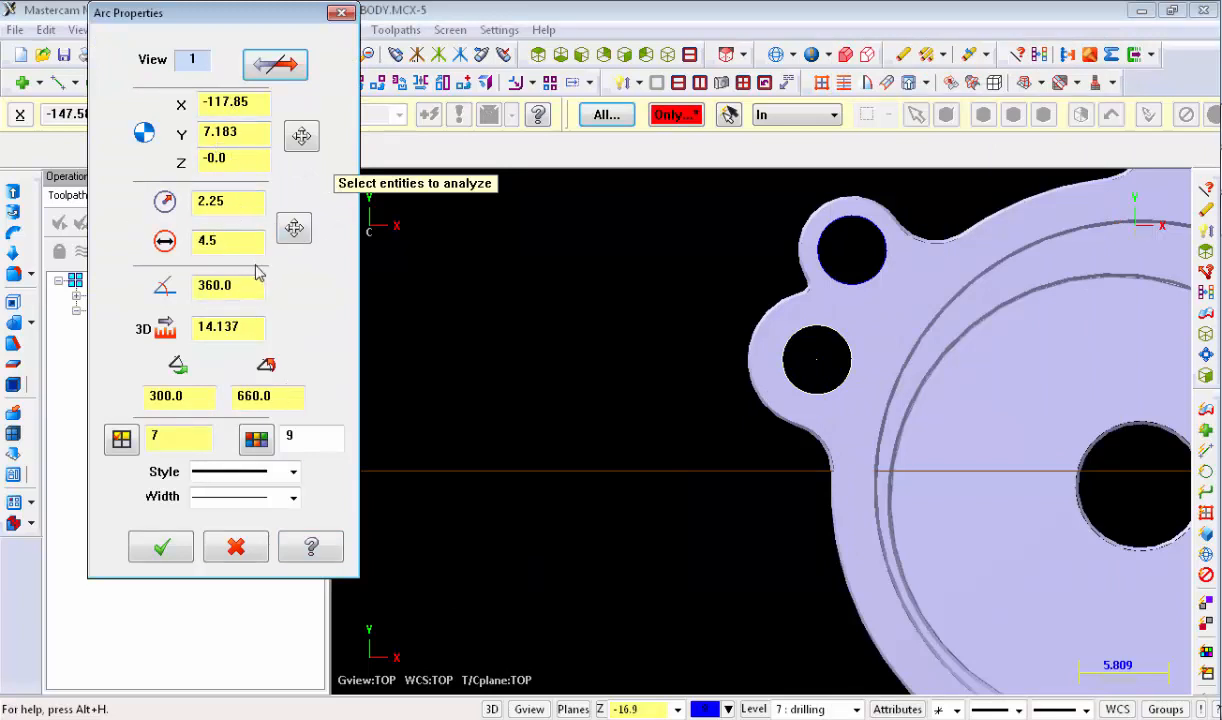
{"action": "double_click", "coordinate": [239, 239]}
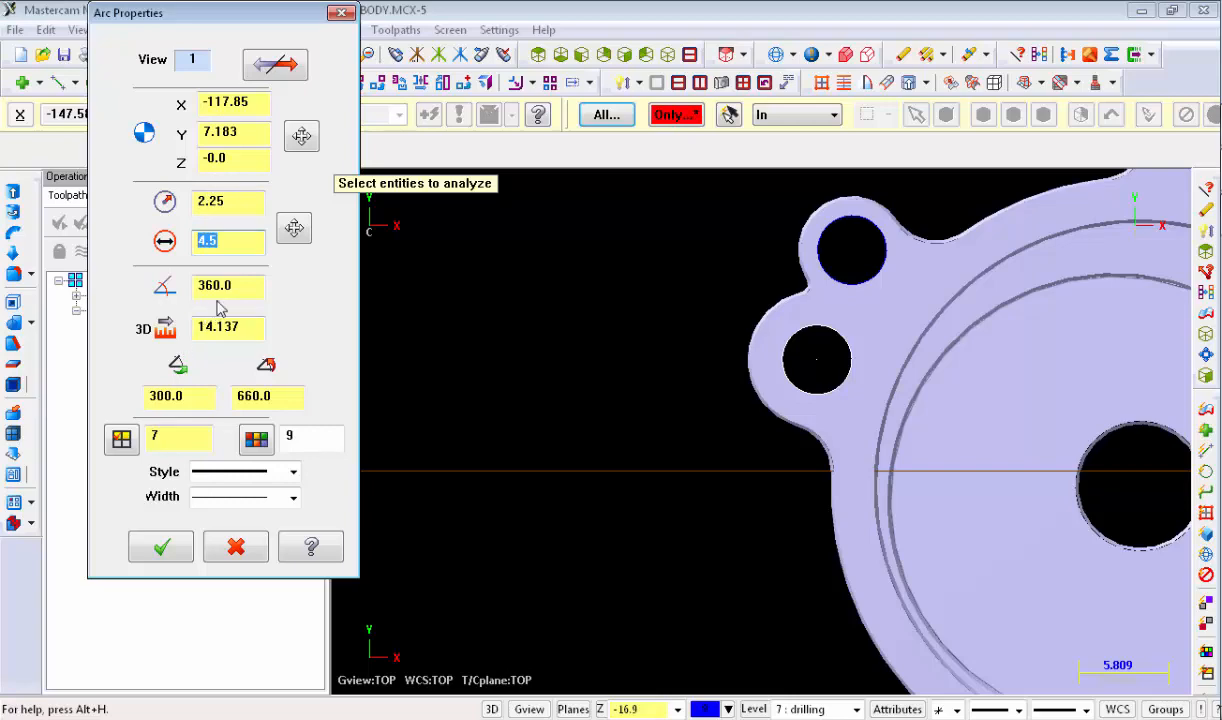
{"action": "scroll", "coordinate": [425, 417], "scroll_direction": "down", "scroll_amount": 6}
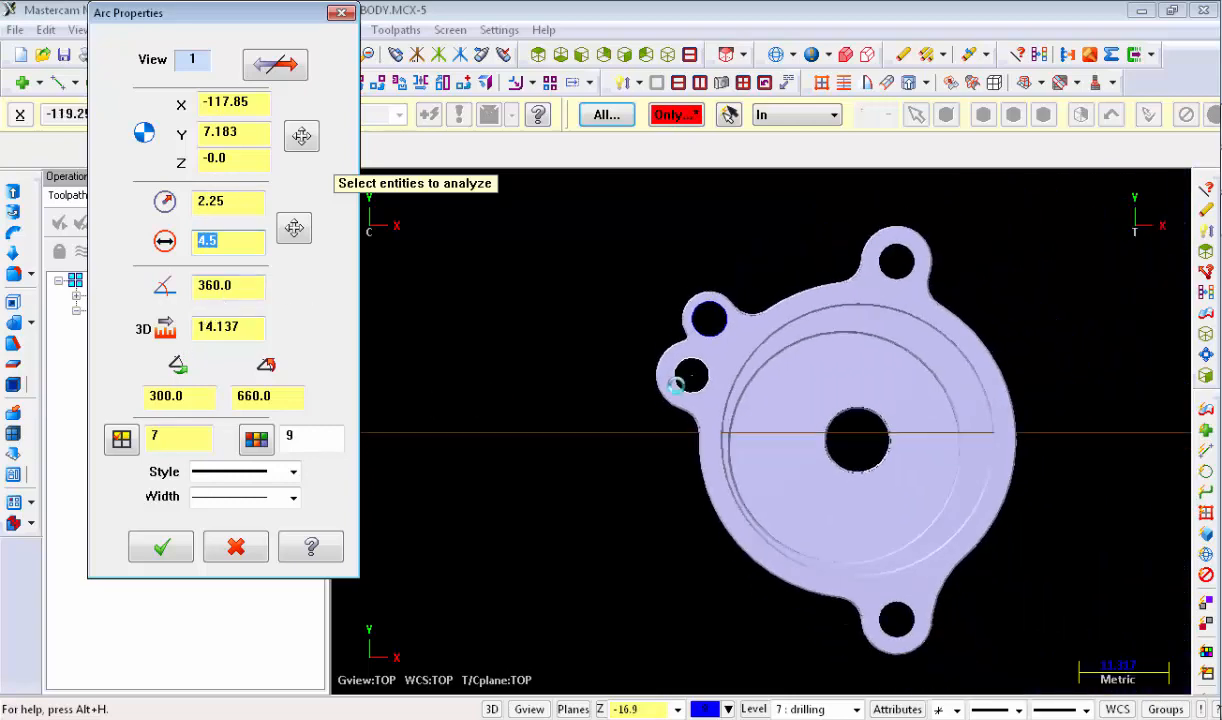
{"action": "middle_click_drag", "start_coordinate": [676, 390], "coordinate": [750, 254]}
{"action": "scroll", "coordinate": [720, 310], "scroll_direction": "up", "scroll_amount": 4}
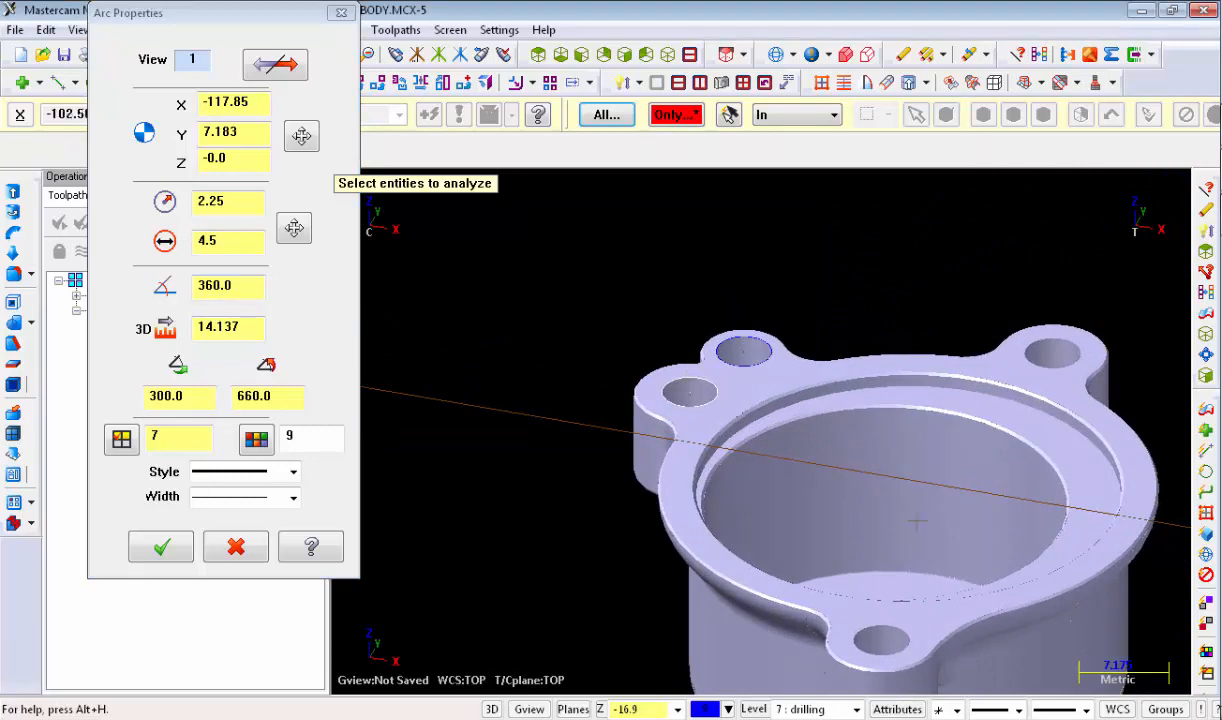
{"action": "scroll", "coordinate": [743, 404], "scroll_direction": "down", "scroll_amount": 2}
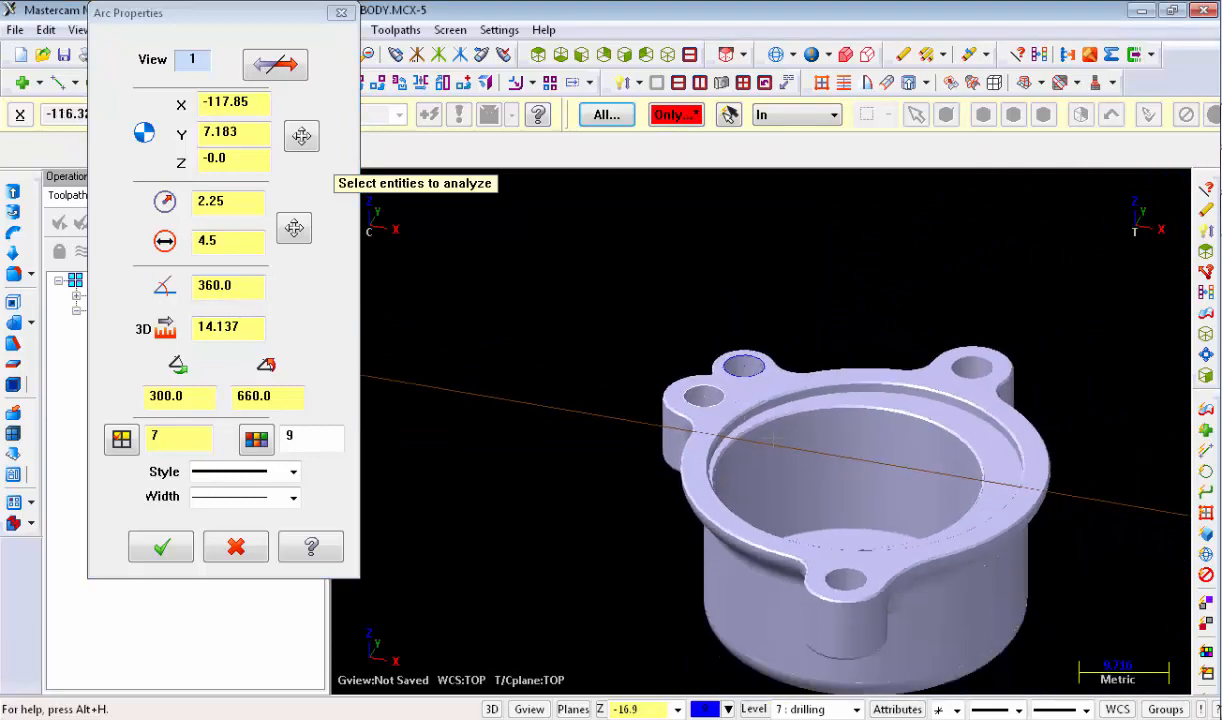
{"action": "middle_click_drag", "start_coordinate": [767, 441], "coordinate": [859, 491]}
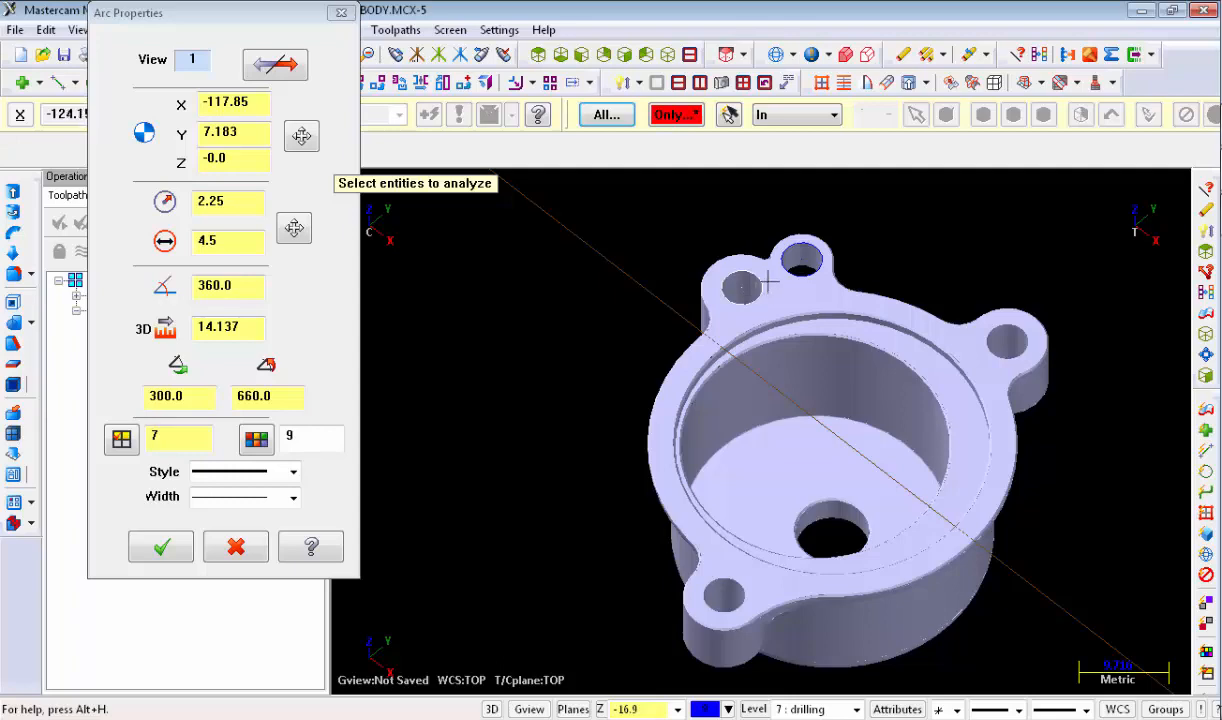
{"action": "left_click", "coordinate": [340, 12]}
Step: Inspect the adjacent lug hole pair, the flange face and the underside of the pump body, ending in the Top view
{"action": "middle_click_drag", "start_coordinate": [530, 263], "coordinate": [622, 518]}
{"action": "right_click", "coordinate": [618, 438]}
{"action": "left_click", "coordinate": [690, 365]}
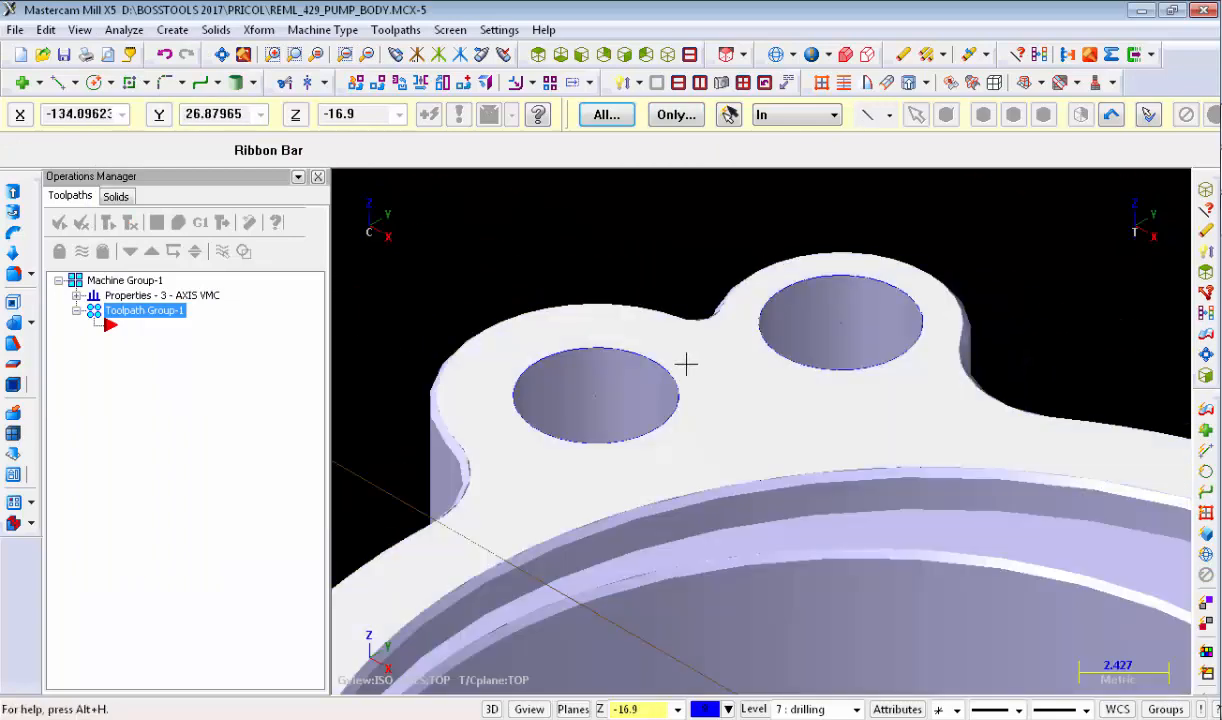
{"action": "scroll", "coordinate": [578, 221], "scroll_direction": "down", "scroll_amount": 4}
{"action": "right_click", "coordinate": [786, 265]}
{"action": "left_click", "coordinate": [820, 415]}
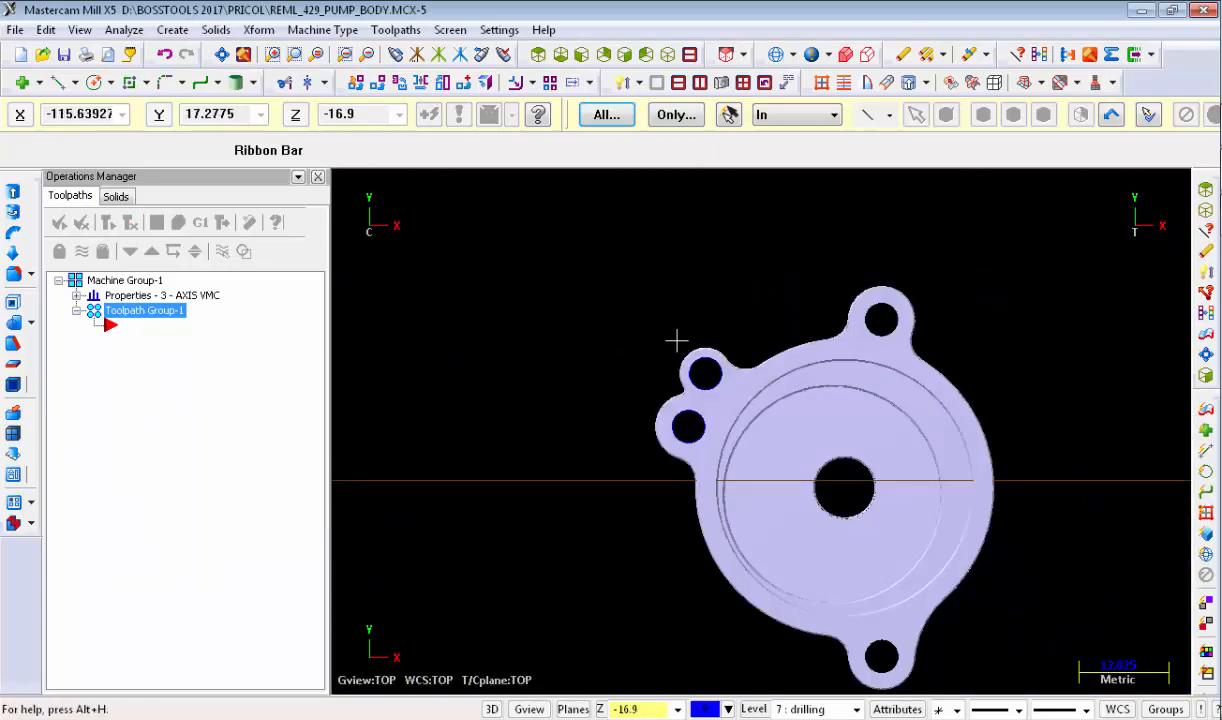
{"action": "scroll", "coordinate": [1055, 425], "scroll_direction": "down", "scroll_amount": 2}
{"action": "scroll", "coordinate": [1063, 398], "scroll_direction": "up", "scroll_amount": 4}
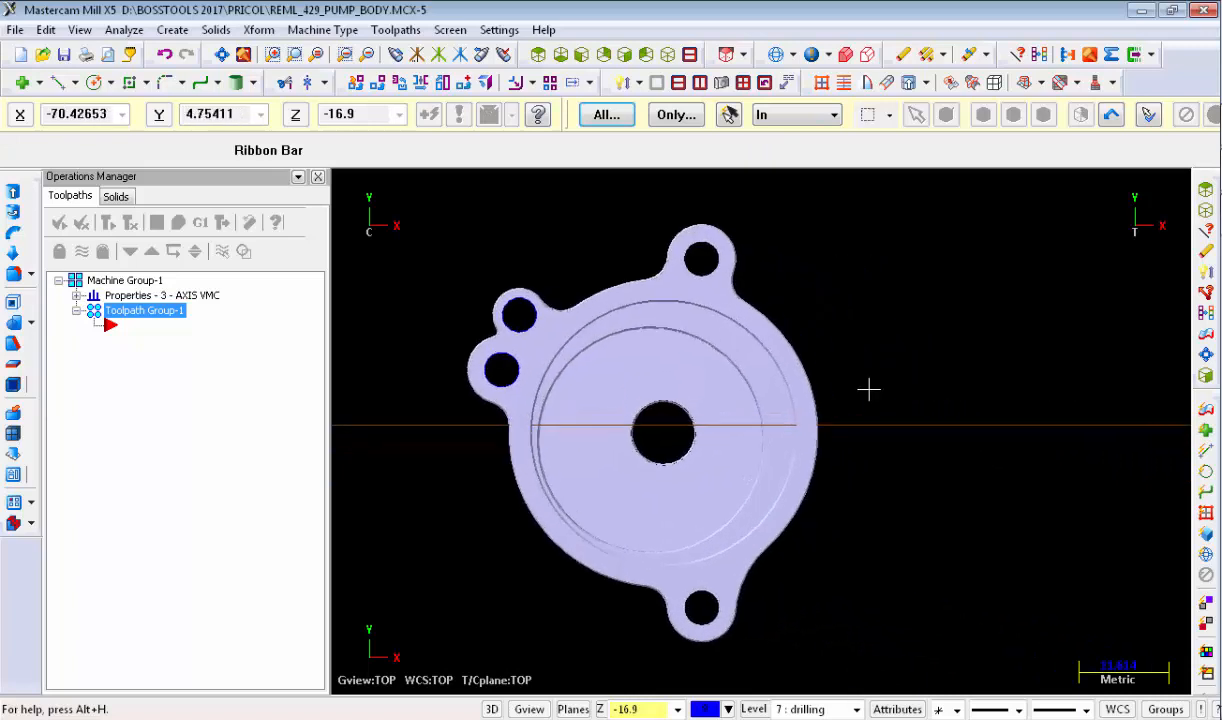
{"action": "middle_click_drag", "start_coordinate": [868, 389], "coordinate": [908, 666]}
{"action": "right_click", "coordinate": [908, 666]}
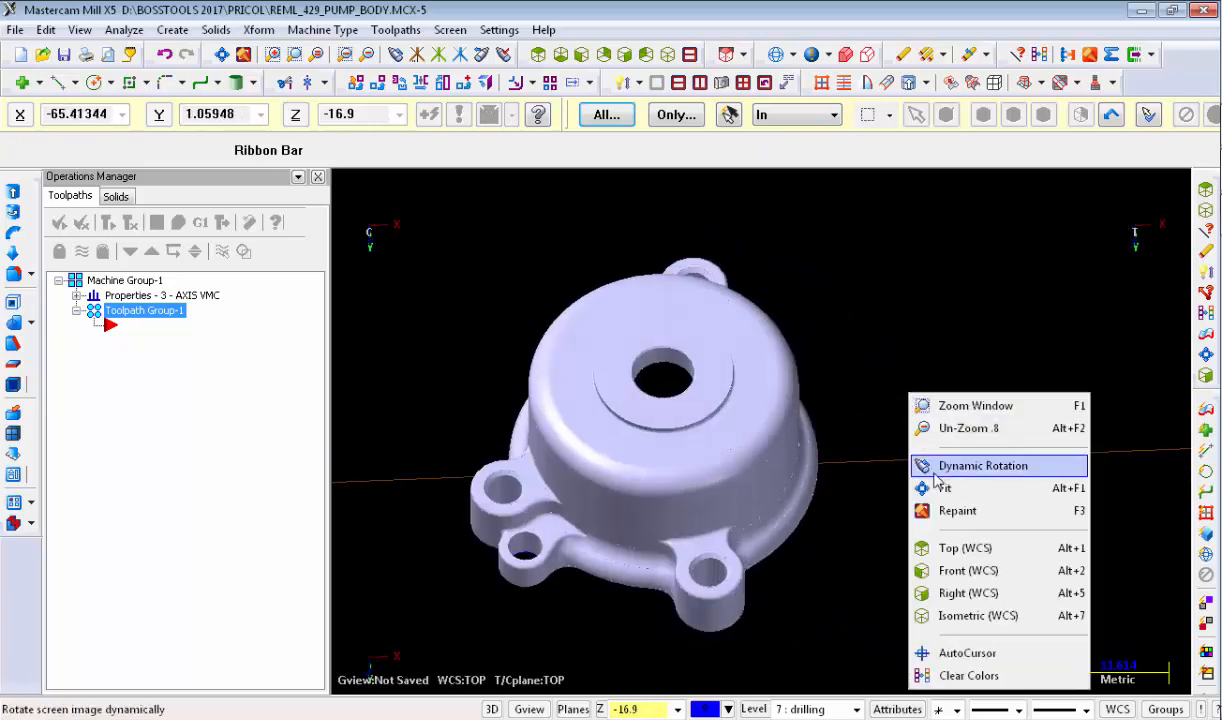
{"action": "left_click", "coordinate": [944, 549]}
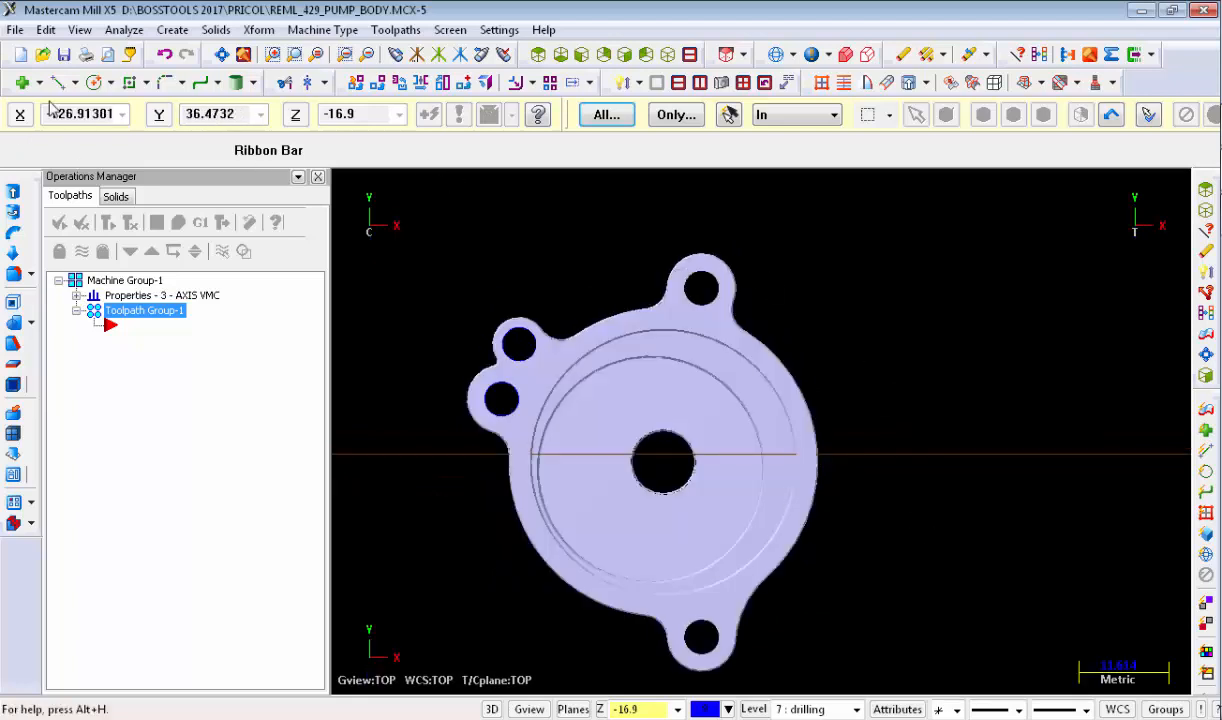
Step: Preview a rectangular bounding box with lines and a center point around all entities of the pump body
{"action": "left_click", "coordinate": [173, 30]}
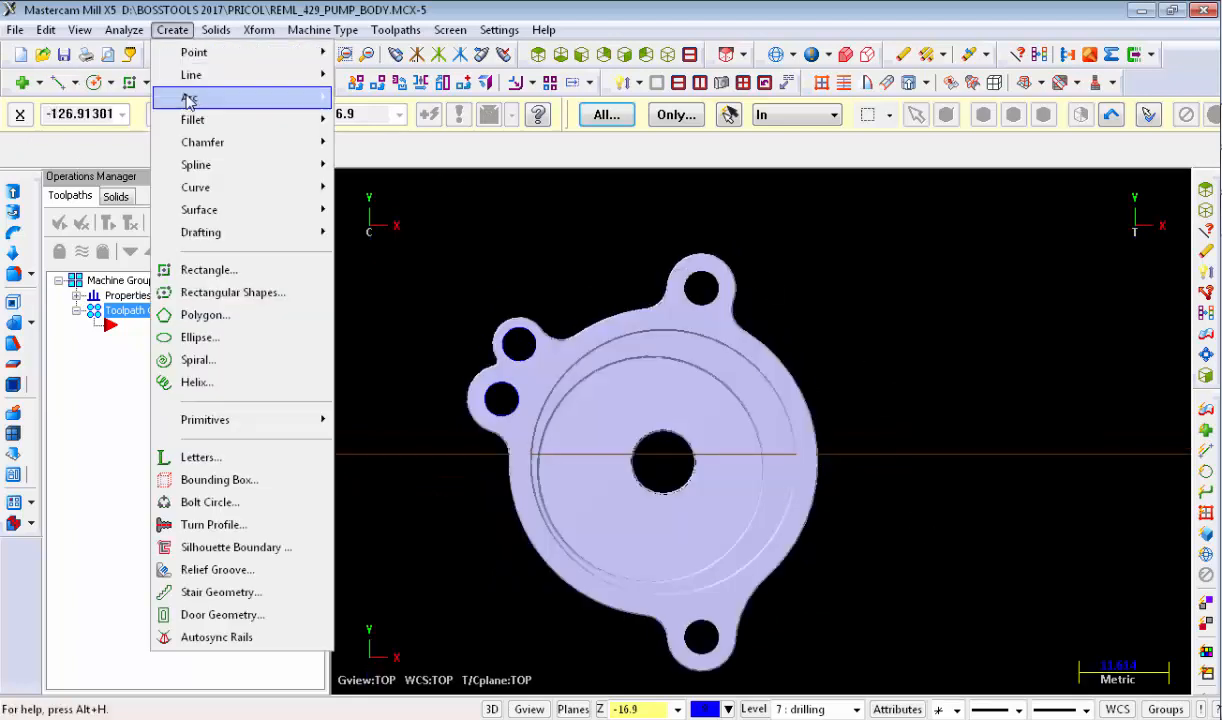
{"action": "left_click", "coordinate": [222, 480]}
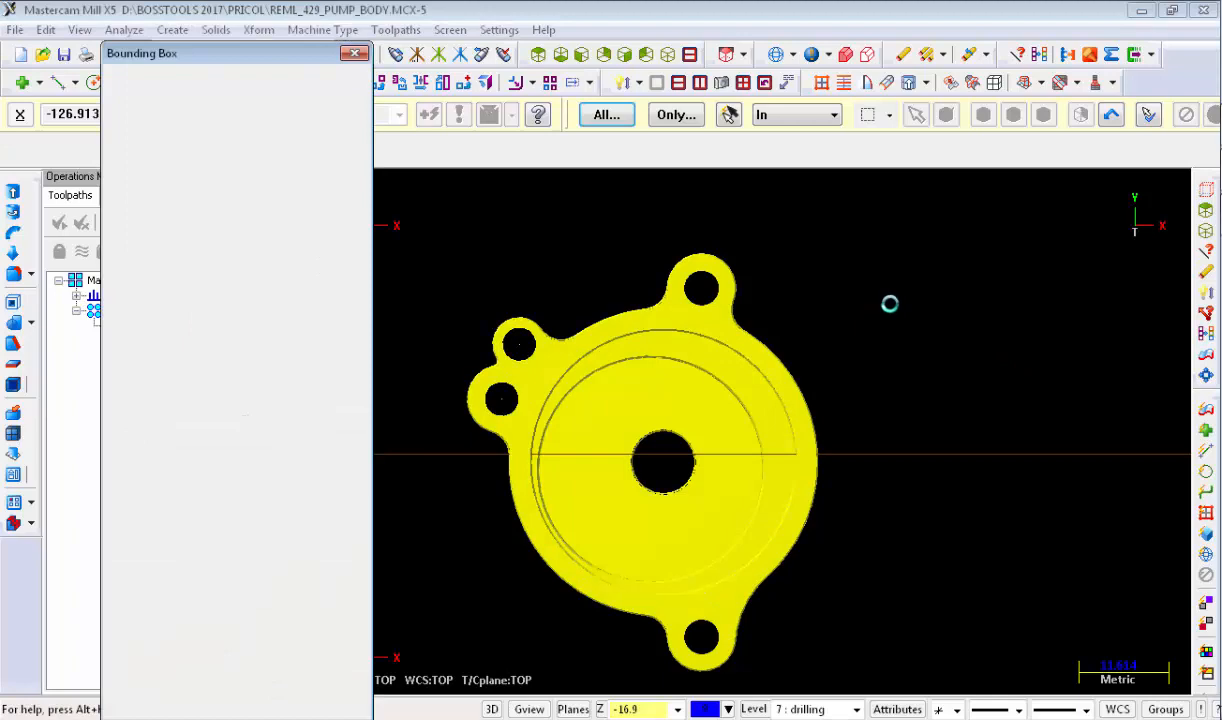
{"action": "key", "text": "alt+7"}
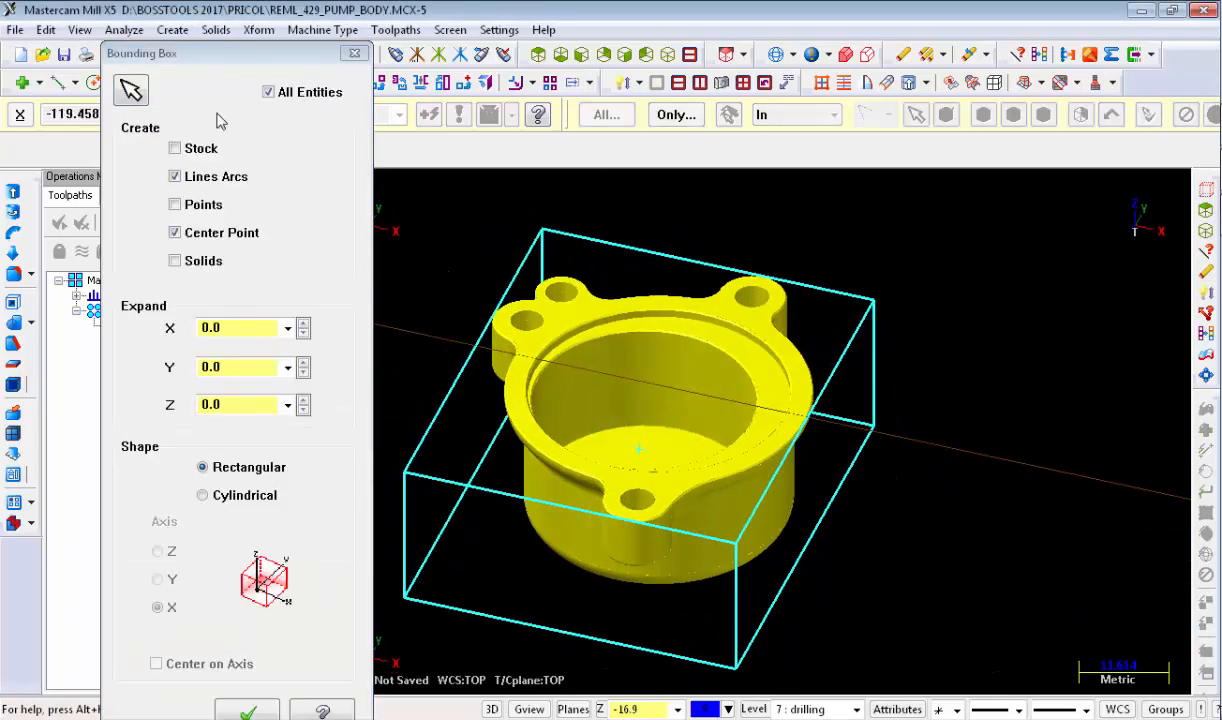
Step: Try a bounding box around only the flange face instead of all entities, and close it without creating anything
{"action": "left_click", "coordinate": [300, 93]}
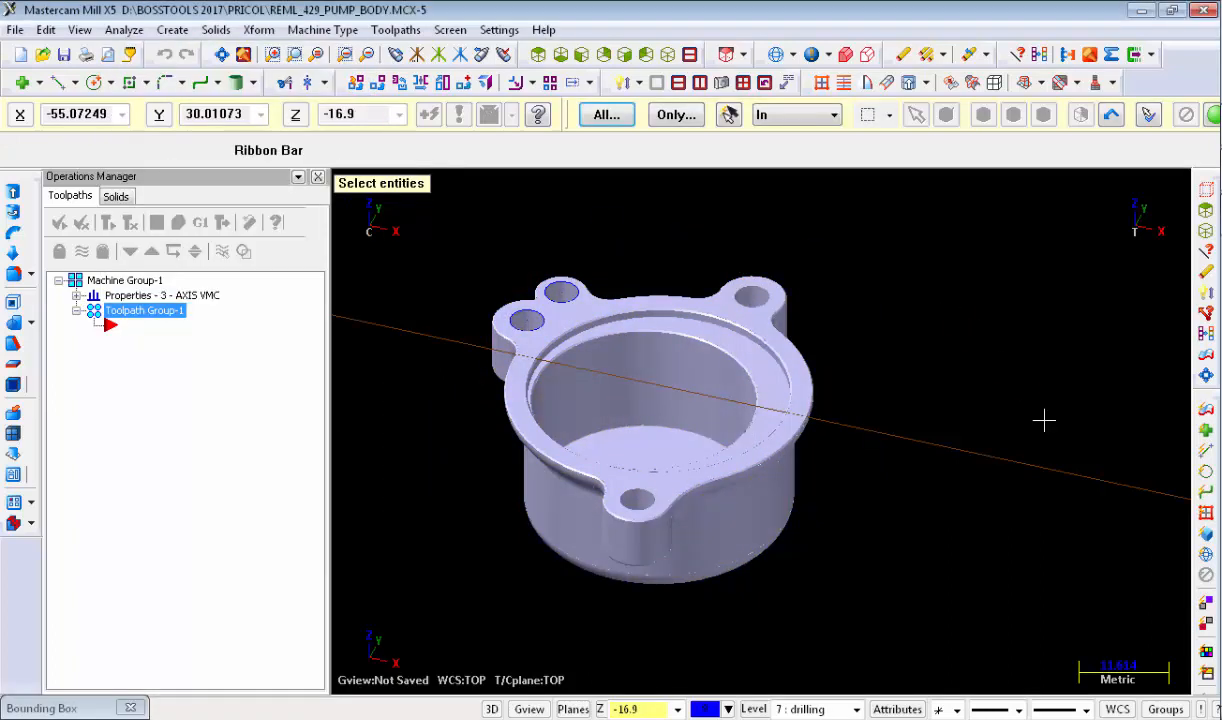
{"action": "scroll", "coordinate": [892, 327], "scroll_direction": "down", "scroll_amount": 2}
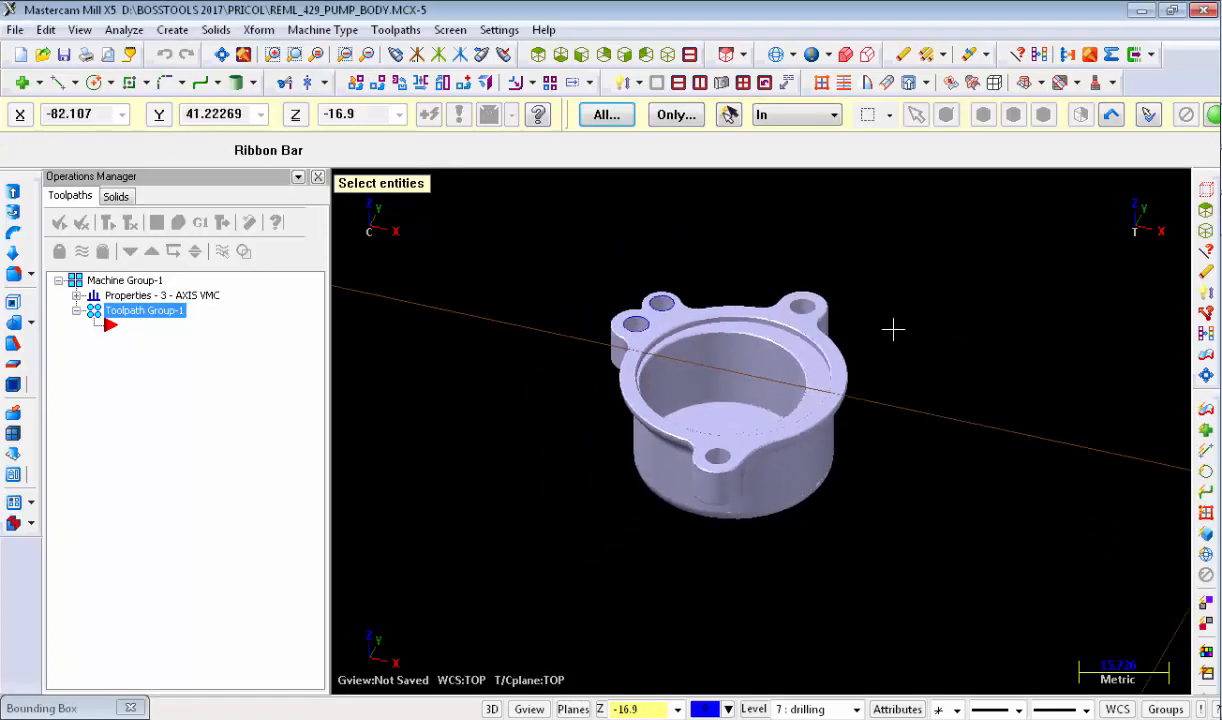
{"action": "left_click", "coordinate": [805, 323]}
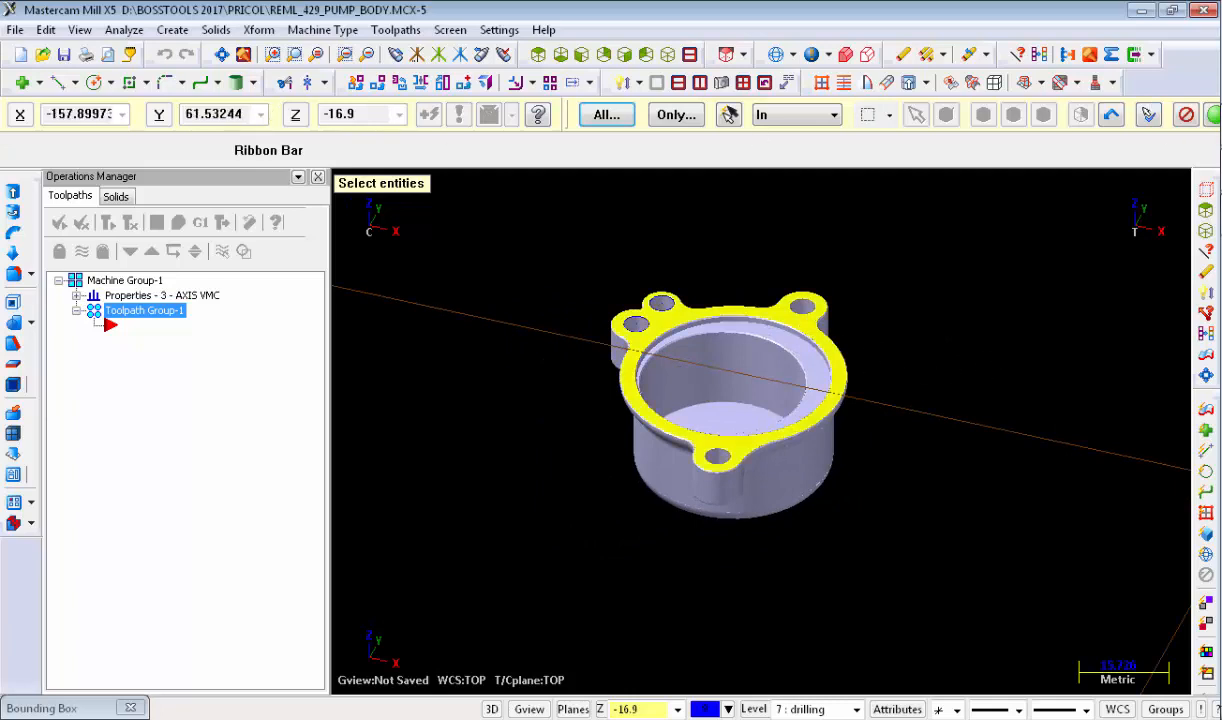
{"action": "left_click", "coordinate": [1213, 117]}
{"action": "scroll", "coordinate": [486, 456], "scroll_direction": "up", "scroll_amount": 3}
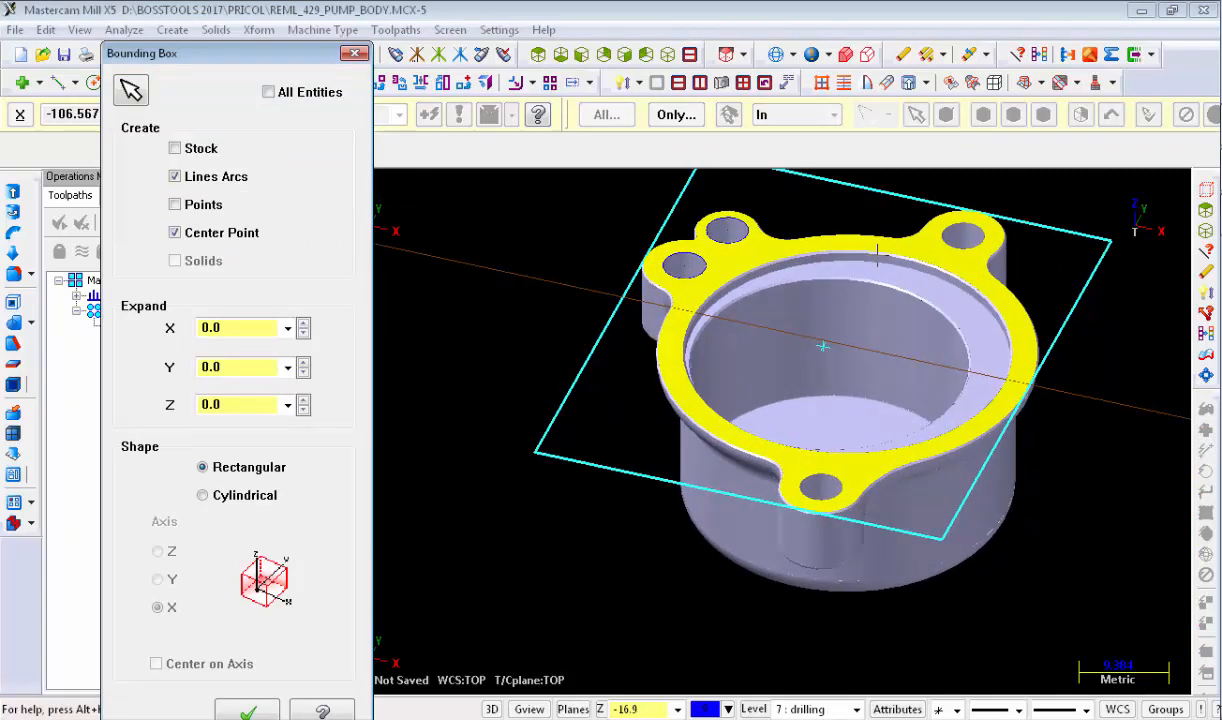
{"action": "scroll", "coordinate": [877, 252], "scroll_direction": "down", "scroll_amount": 3}
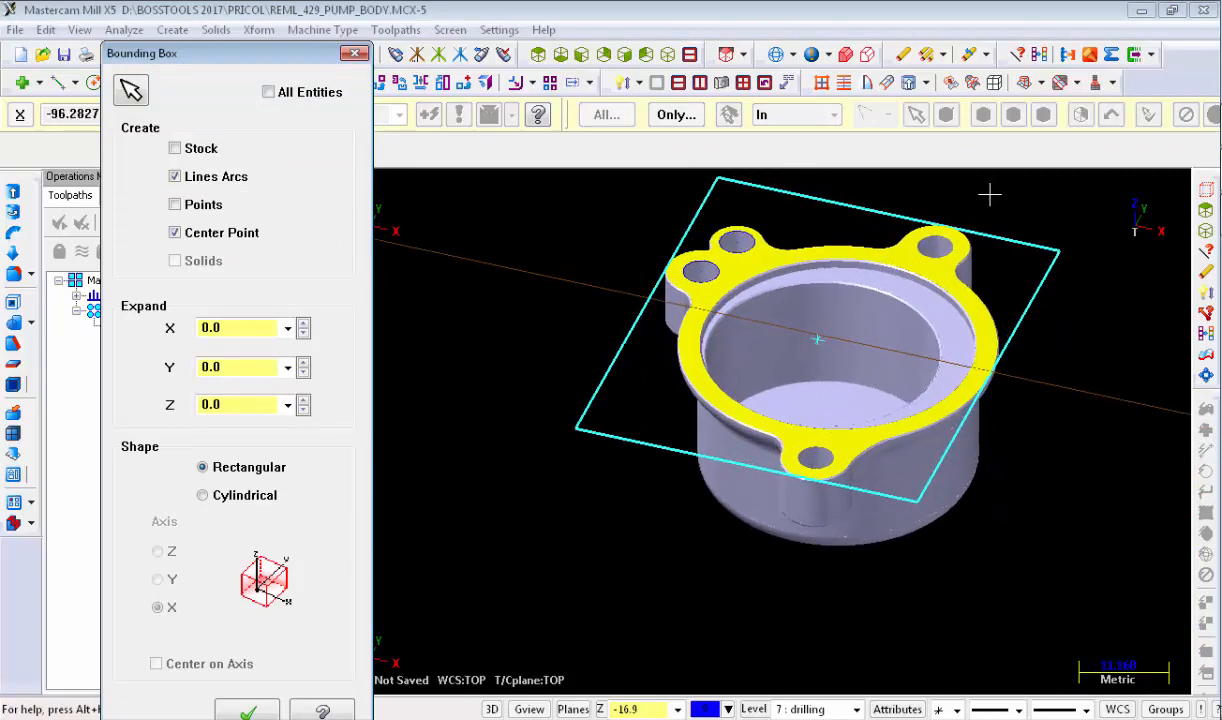
{"action": "scroll", "coordinate": [989, 195], "scroll_direction": "up", "scroll_amount": 1}
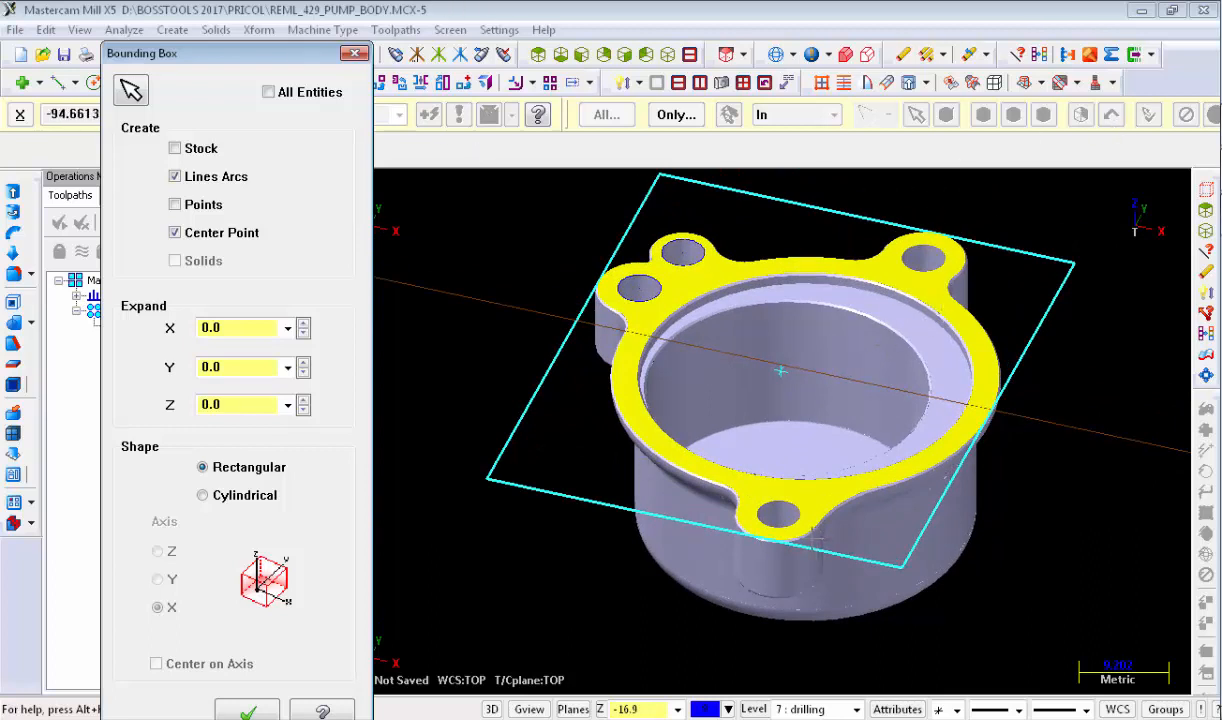
{"action": "left_click", "coordinate": [356, 53]}
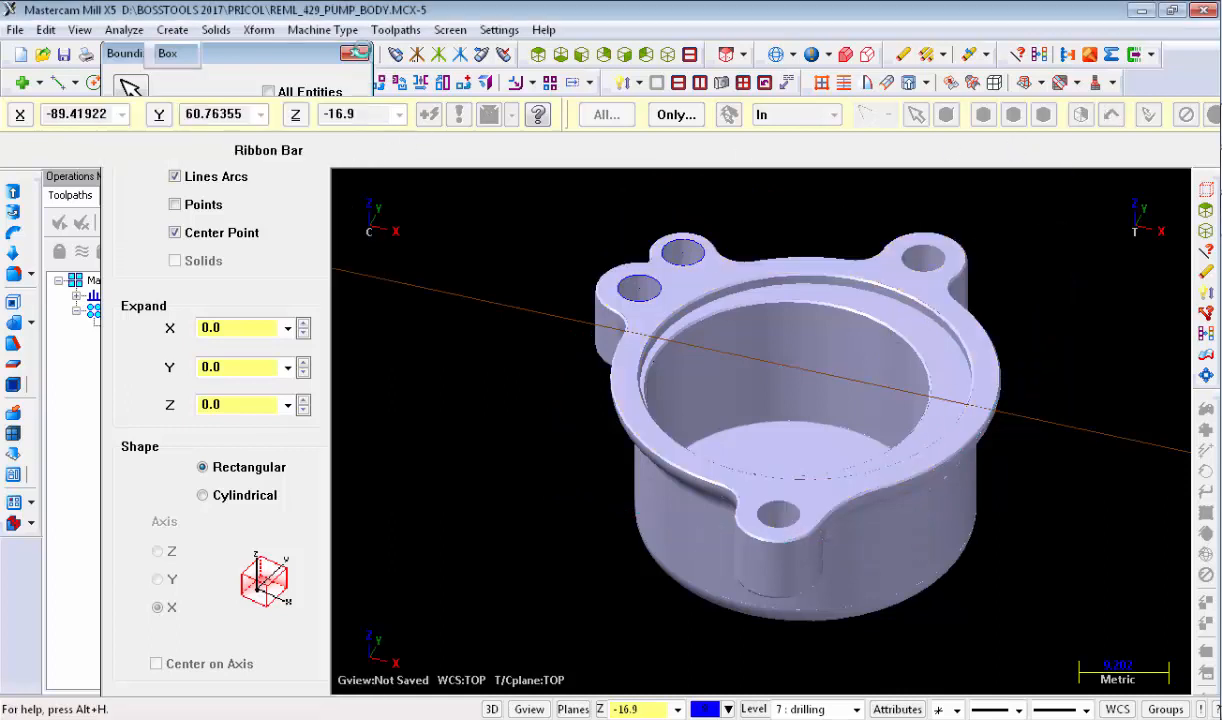
Step: Preview a bounding box around the cavity's floor face and check its center point against the bore in the Top view
{"action": "left_click", "coordinate": [172, 29]}
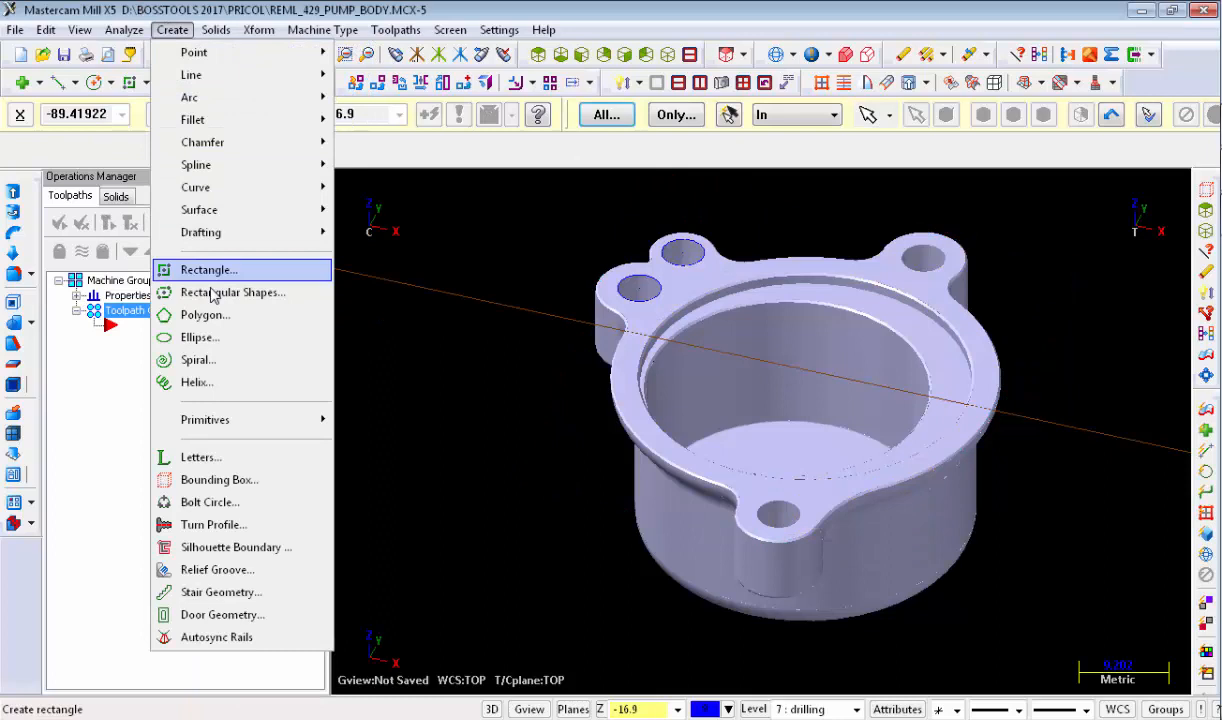
{"action": "left_click", "coordinate": [215, 480]}
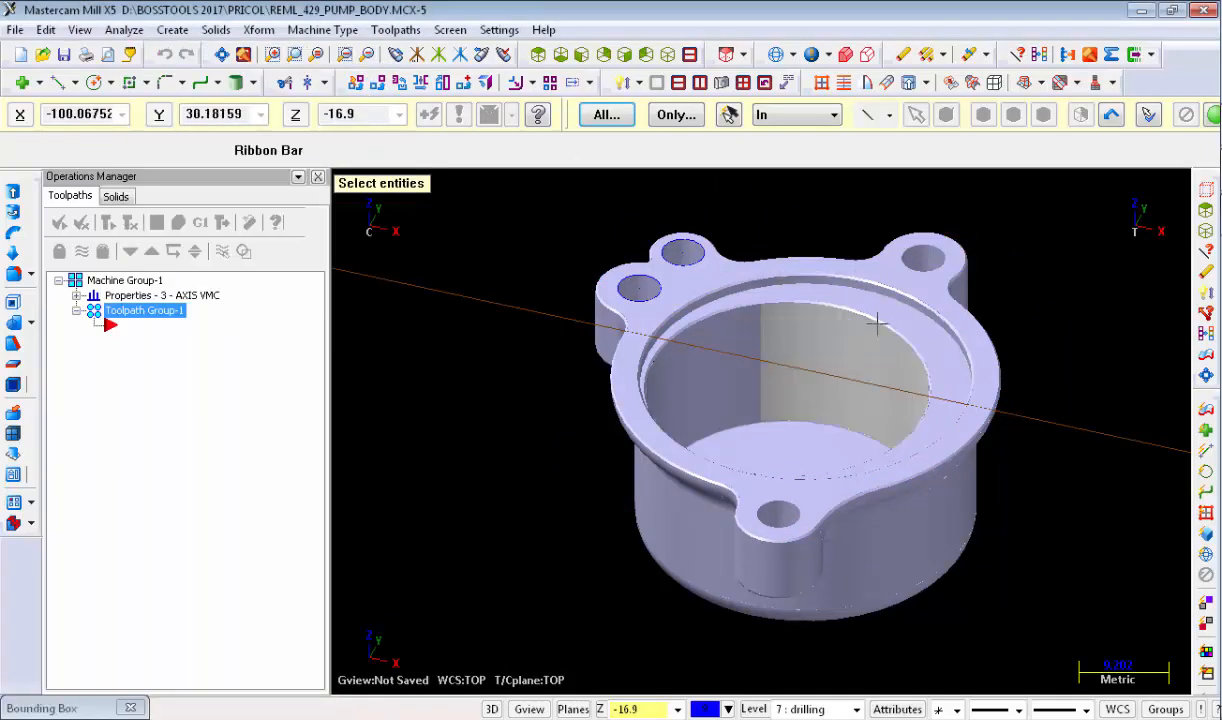
{"action": "left_click", "coordinate": [788, 450]}
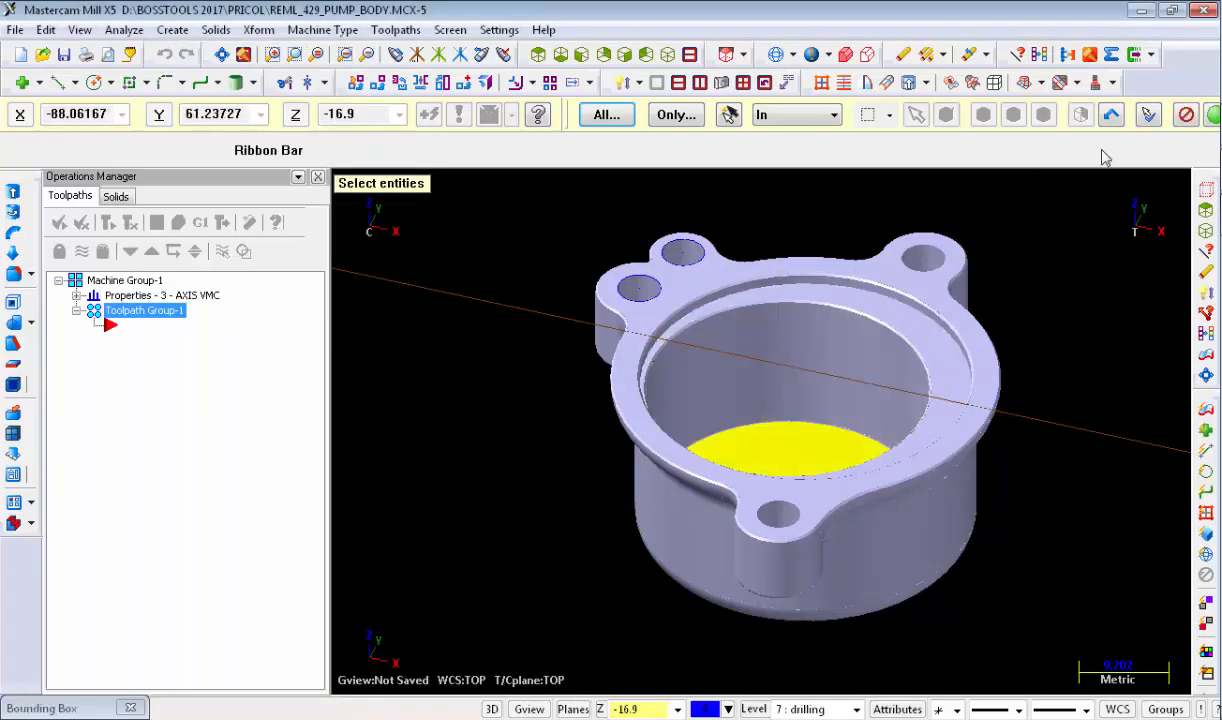
{"action": "left_click", "coordinate": [1208, 116]}
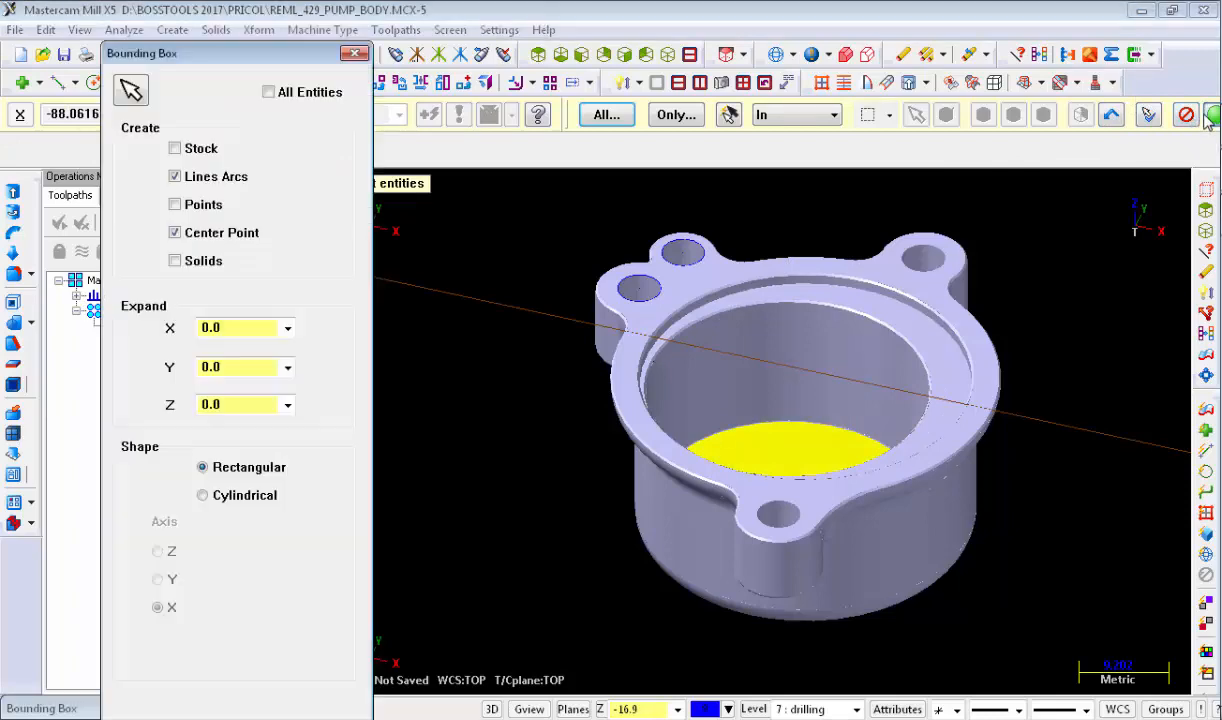
{"action": "right_click", "coordinate": [524, 272]}
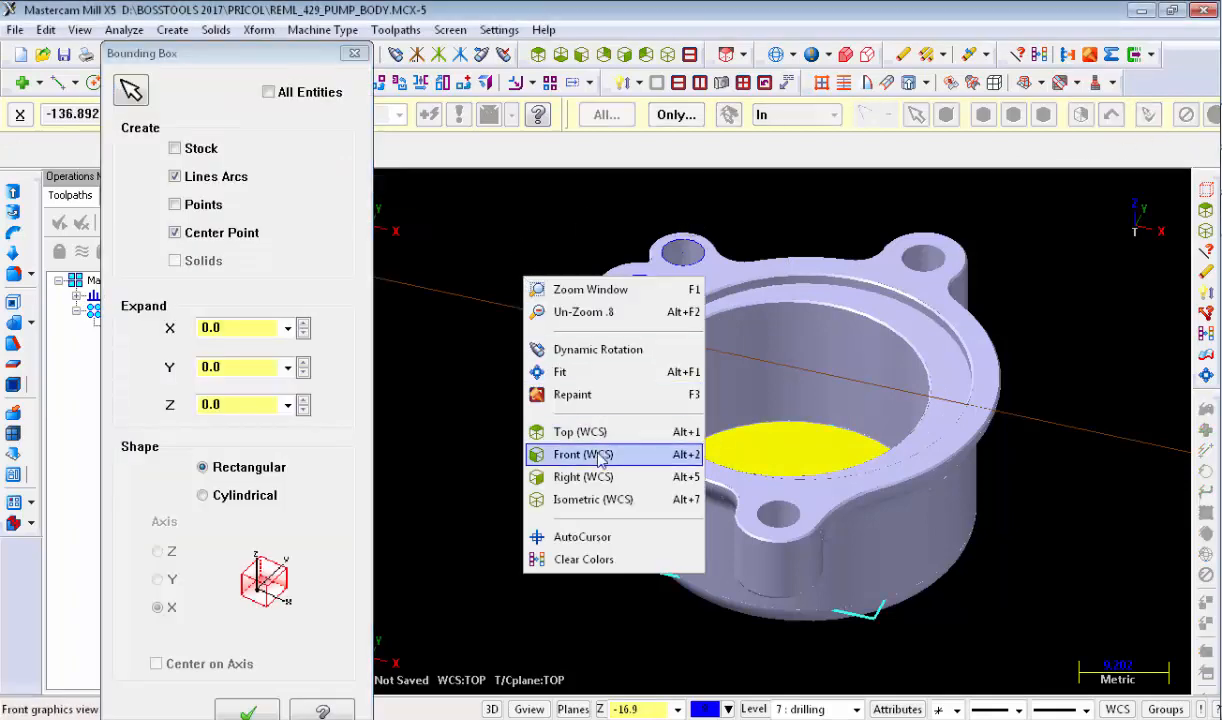
{"action": "left_click", "coordinate": [587, 428]}
{"action": "scroll", "coordinate": [737, 349], "scroll_direction": "down", "scroll_amount": 2}
{"action": "scroll", "coordinate": [698, 444], "scroll_direction": "up", "scroll_amount": 2}
{"action": "scroll", "coordinate": [717, 396], "scroll_direction": "up", "scroll_amount": 1}
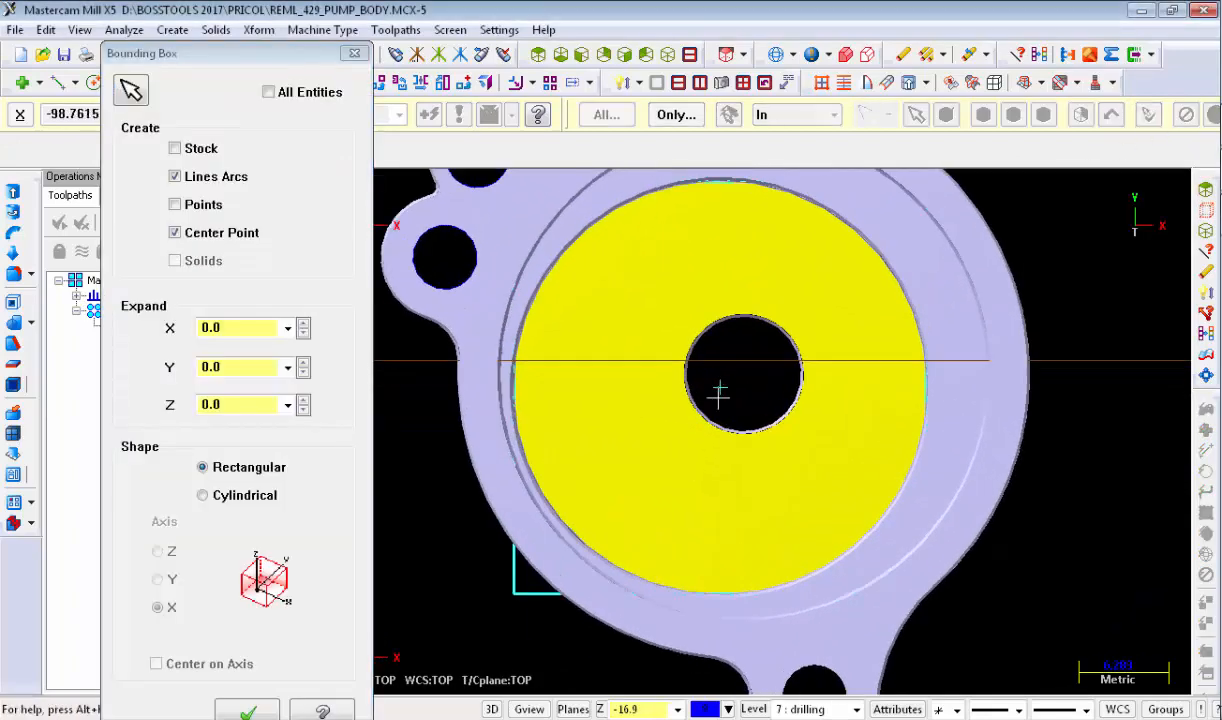
{"action": "scroll", "coordinate": [715, 396], "scroll_direction": "down", "scroll_amount": 2}
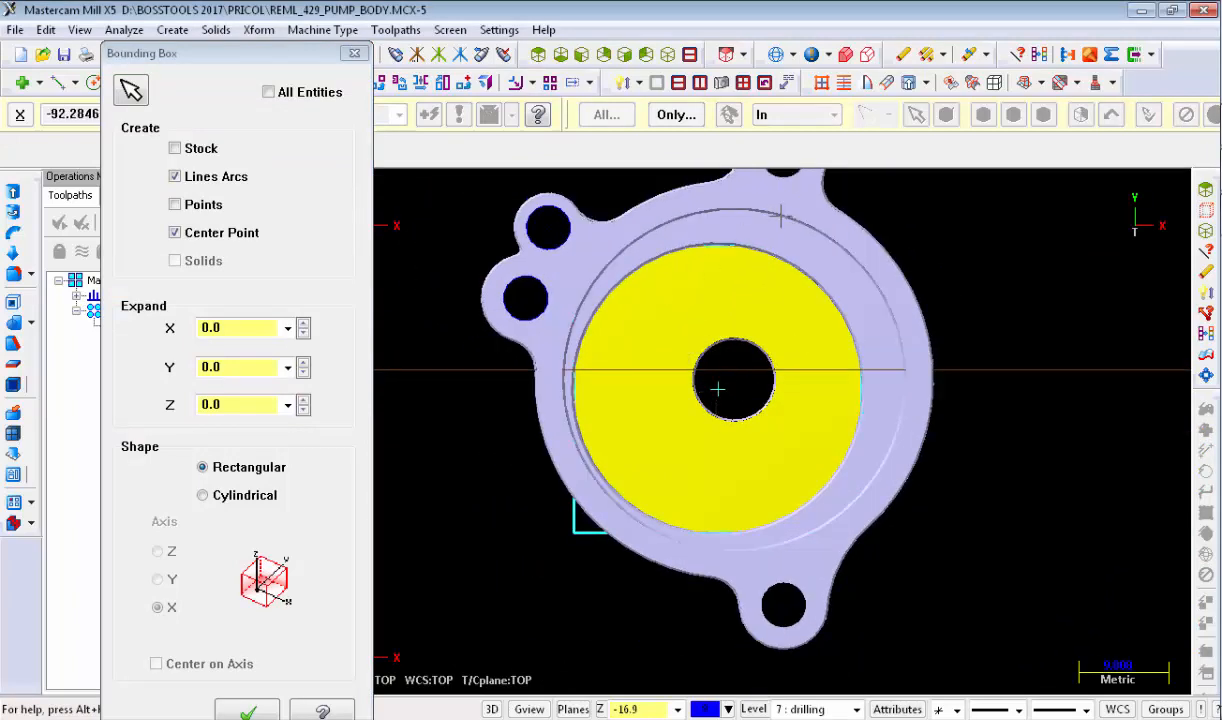
Step: Fit the bounding box around all entities of the pump body and show it in the Isometric view
{"action": "left_click", "coordinate": [334, 97]}
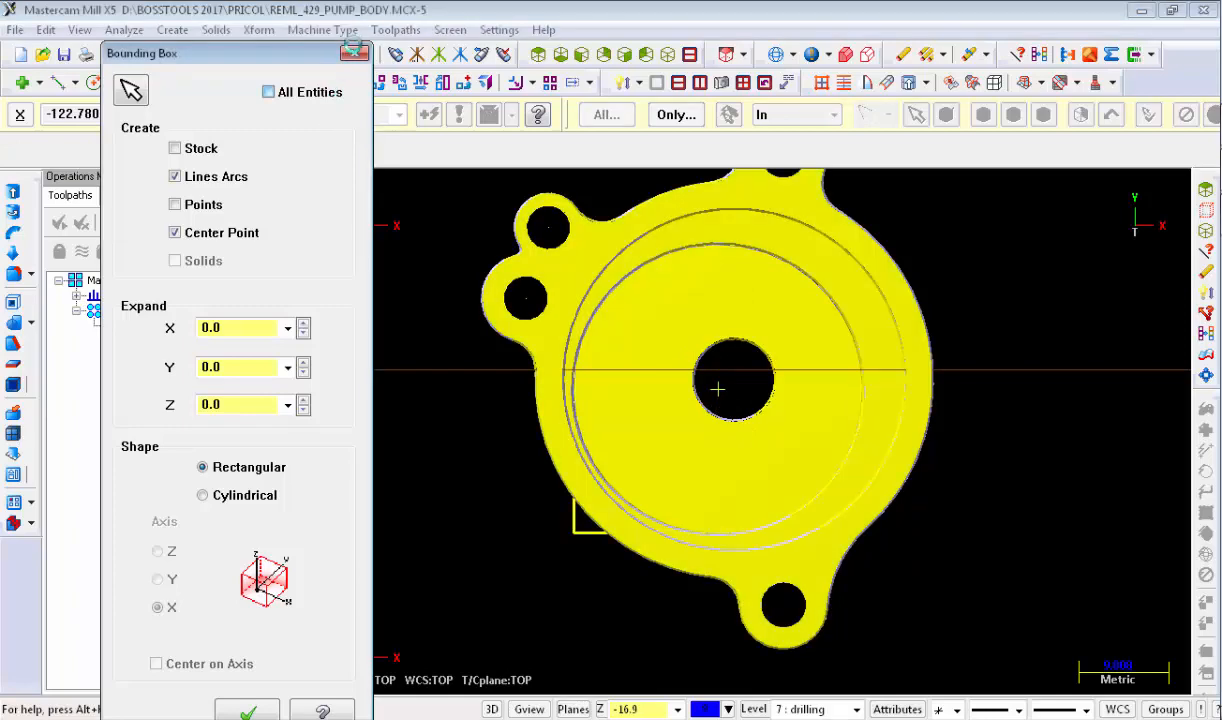
{"action": "left_click", "coordinate": [431, 115]}
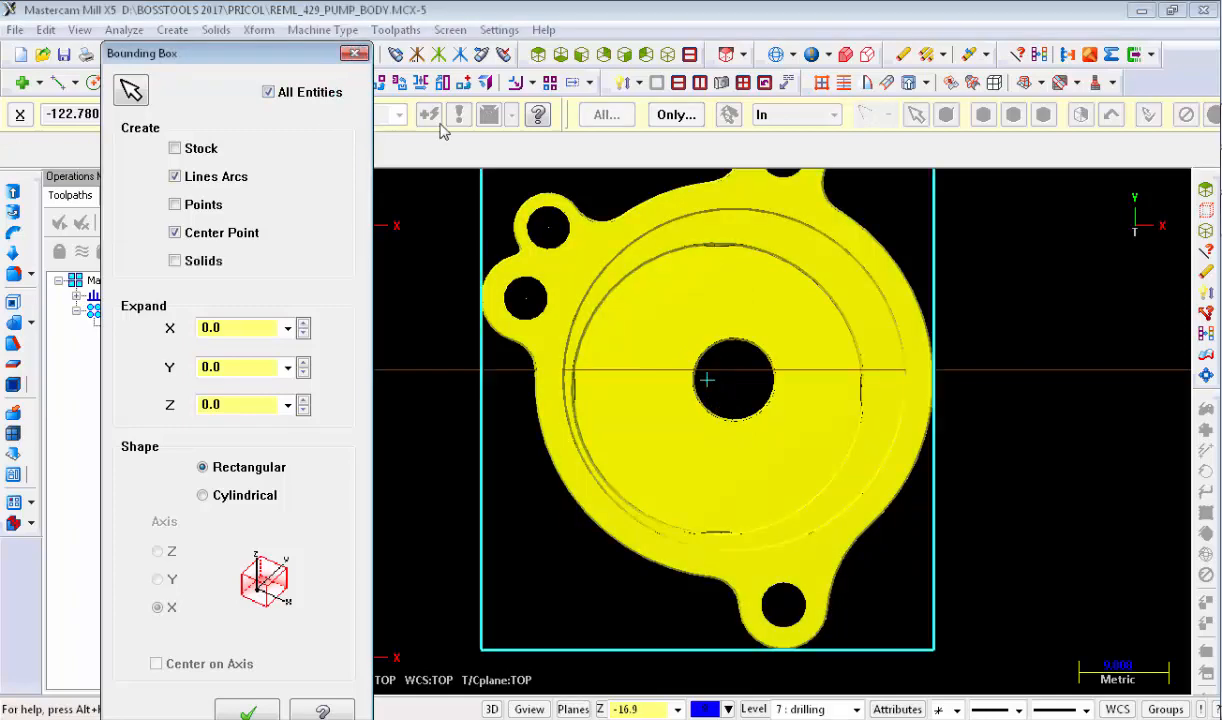
{"action": "right_click", "coordinate": [684, 310]}
{"action": "left_click", "coordinate": [750, 539]}
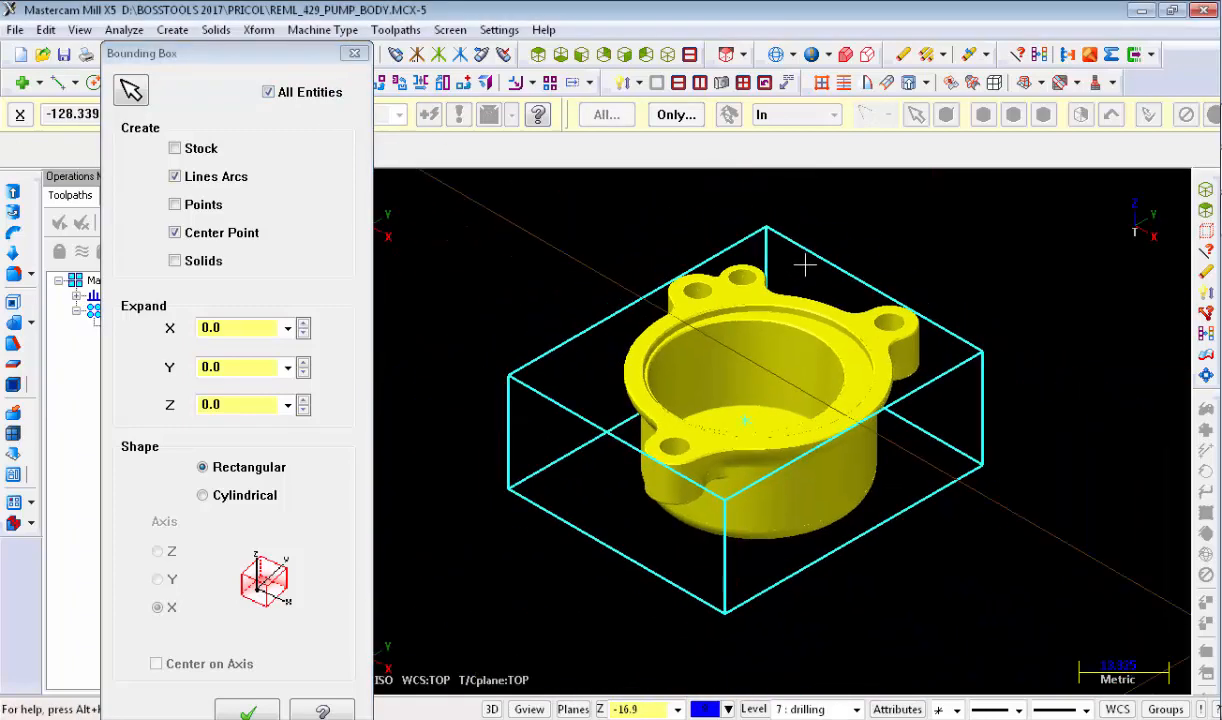
Step: Try the bounding box with corner points and without its lines and arcs
{"action": "left_click", "coordinate": [205, 208]}
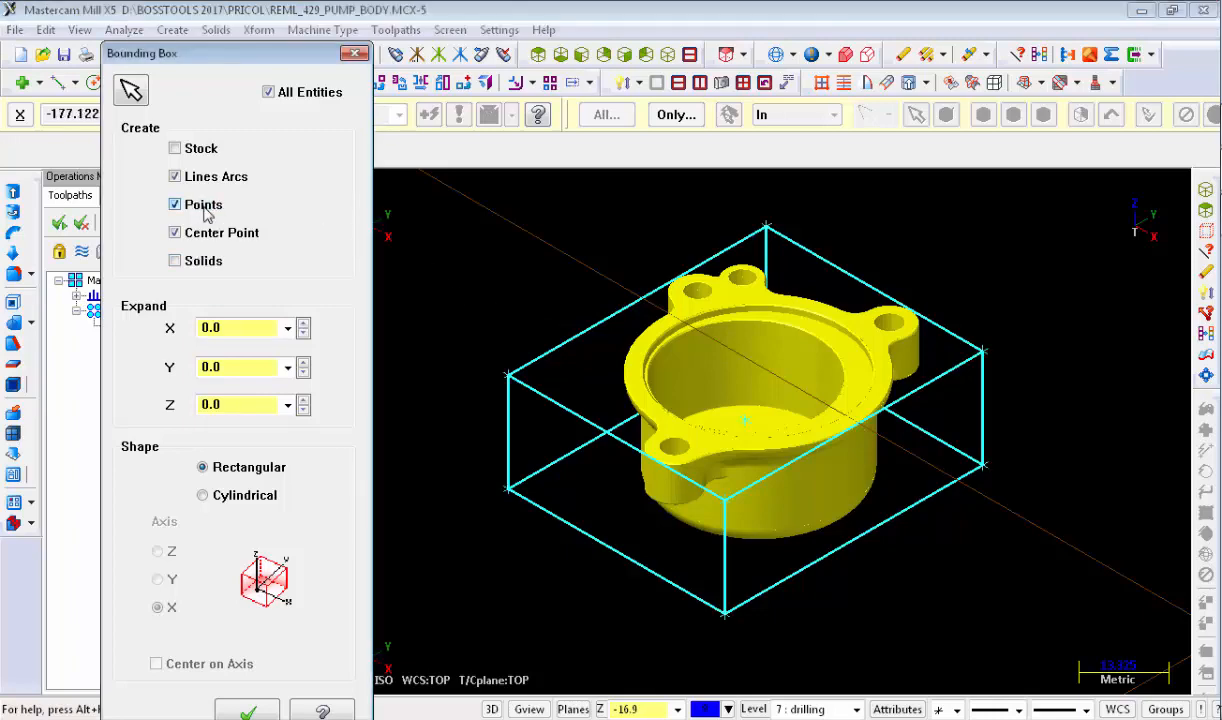
{"action": "scroll", "coordinate": [765, 240], "scroll_direction": "up", "scroll_amount": 3}
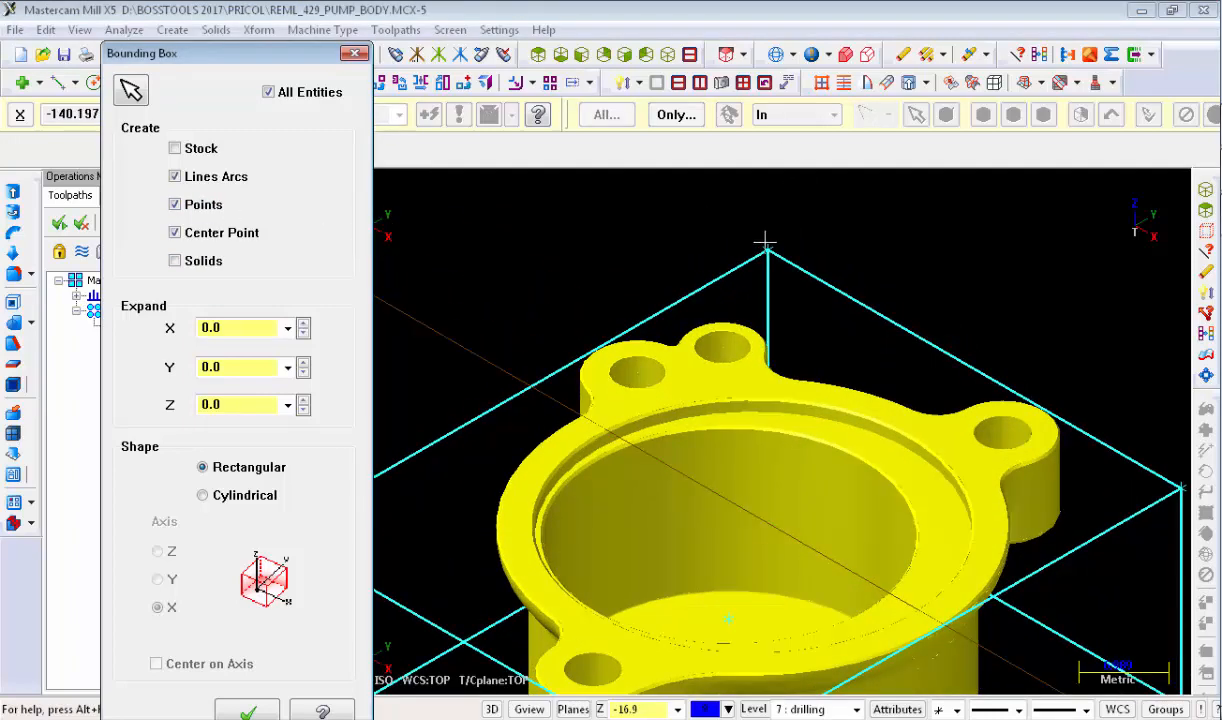
{"action": "scroll", "coordinate": [770, 240], "scroll_direction": "up", "scroll_amount": 2}
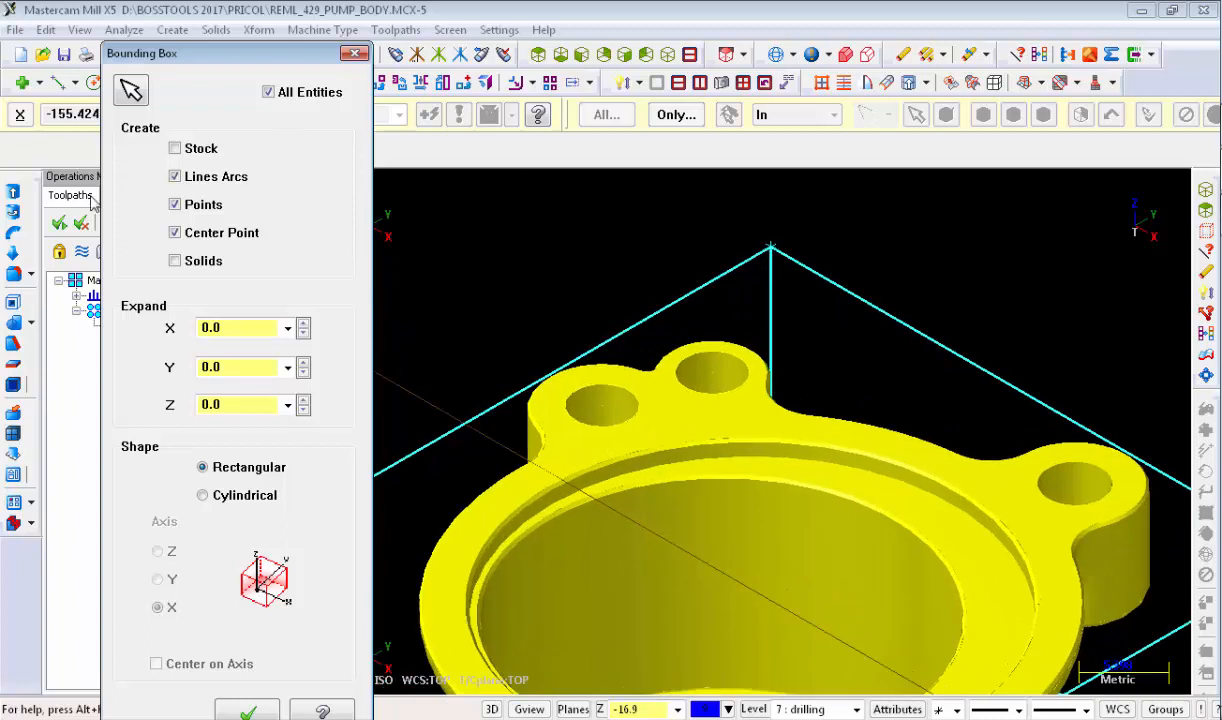
{"action": "left_click", "coordinate": [229, 176]}
{"action": "scroll", "coordinate": [780, 248], "scroll_direction": "down", "scroll_amount": 5}
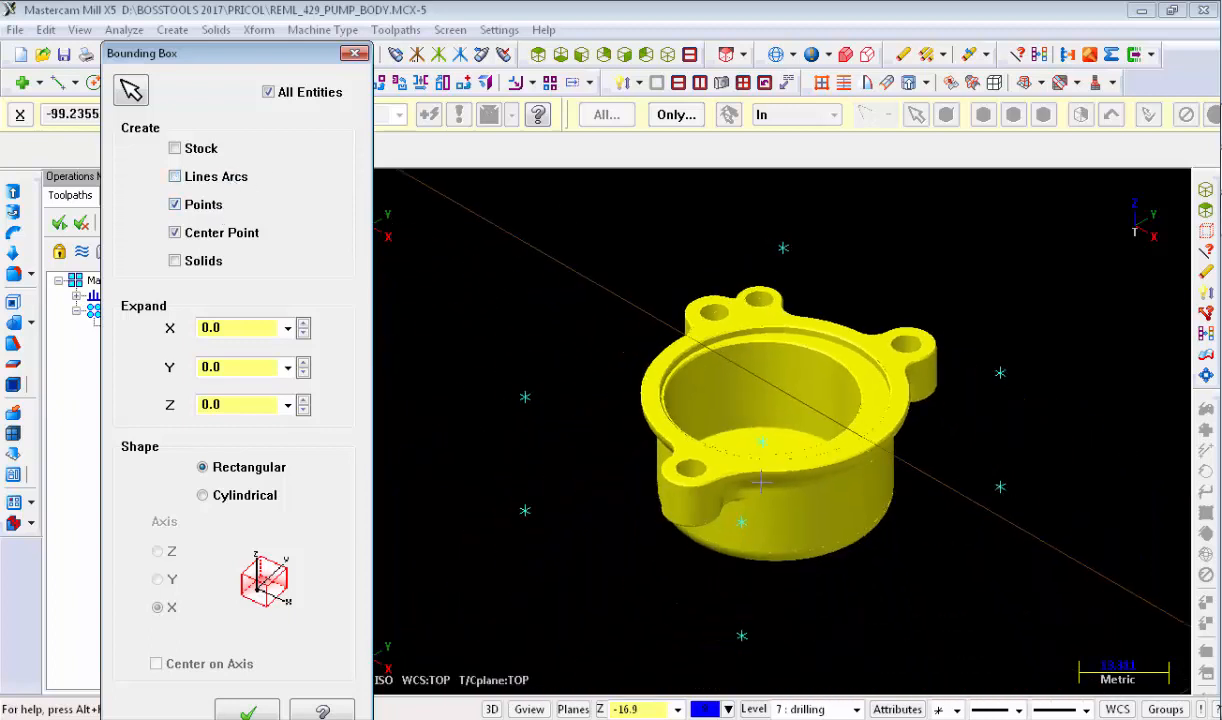
Step: Create the rectangular bounding box with stock, lines and arcs, and a center point, leaving out the corner points
{"action": "left_click", "coordinate": [213, 150]}
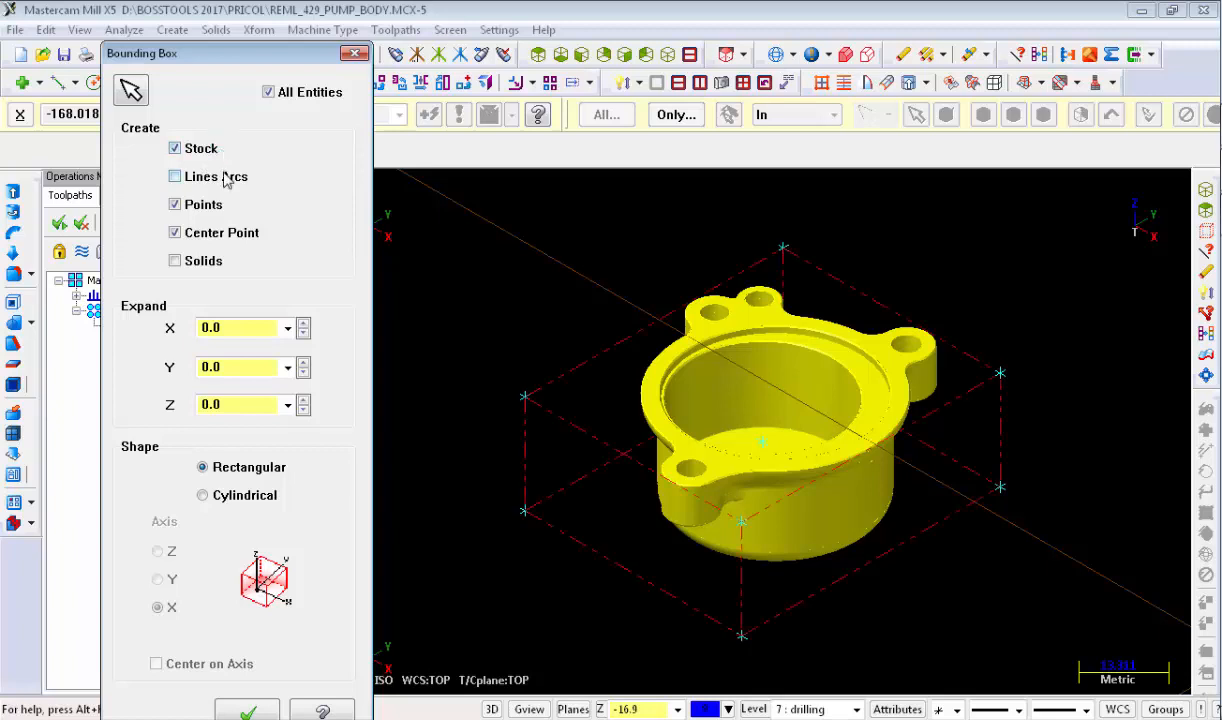
{"action": "left_click", "coordinate": [215, 174]}
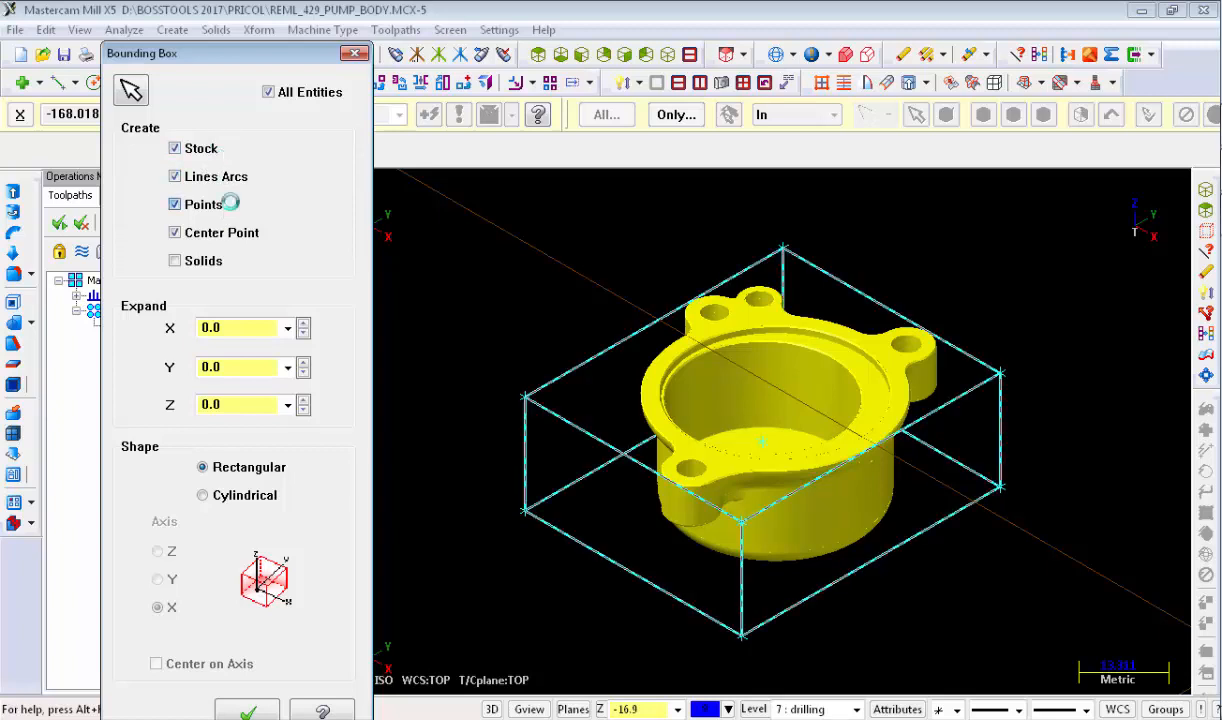
{"action": "left_click", "coordinate": [228, 204]}
{"action": "left_click", "coordinate": [246, 712]}
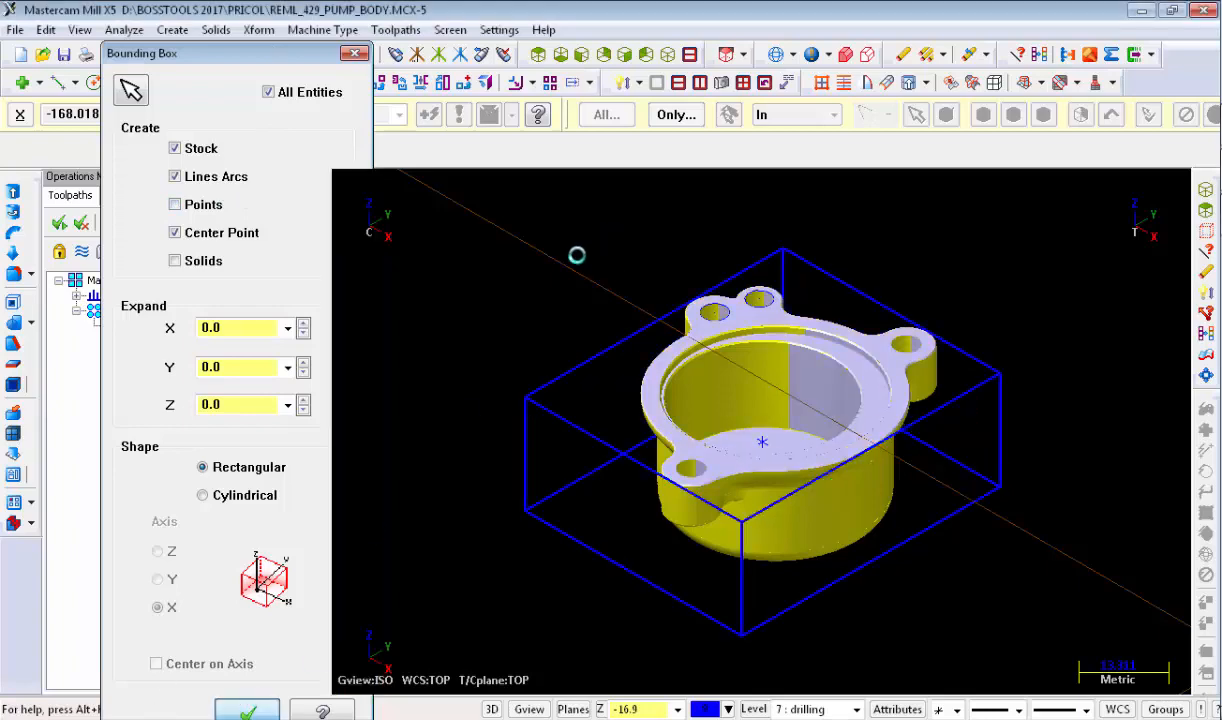
Step: Review the rectangular stock's settings in the machine group's stock setup and close it without changes
{"action": "scroll", "coordinate": [570, 377], "scroll_direction": "up", "scroll_amount": 2}
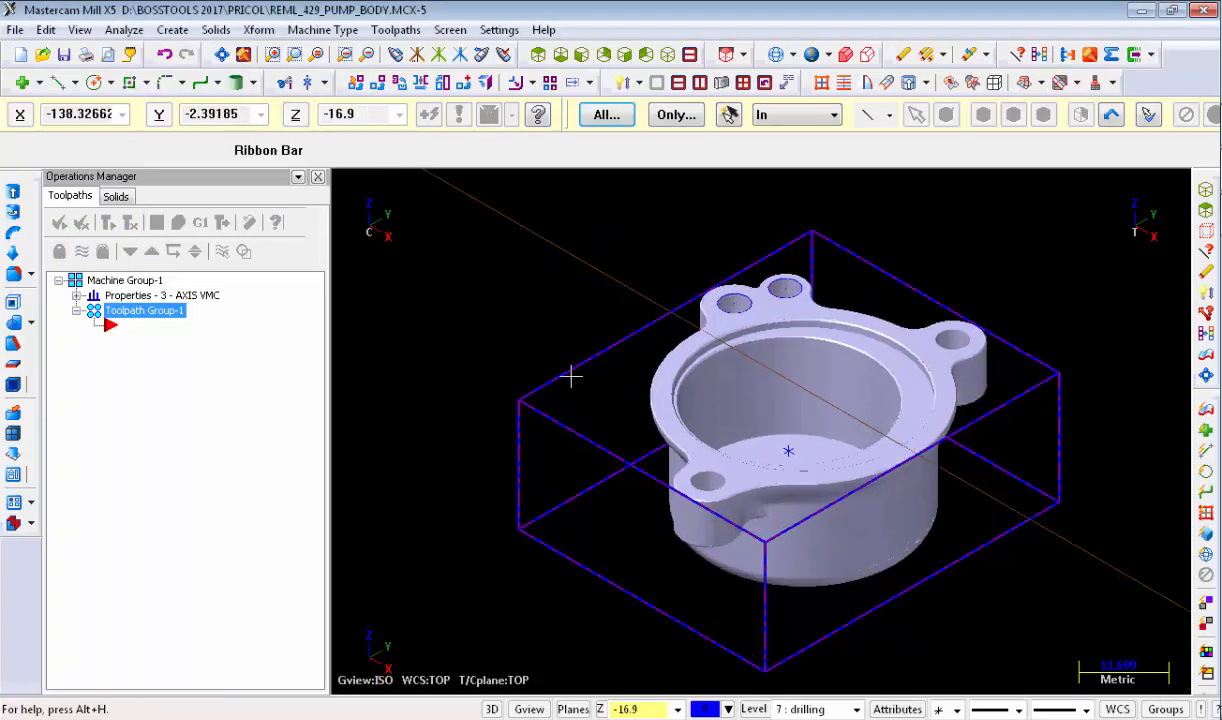
{"action": "scroll", "coordinate": [570, 361], "scroll_direction": "down", "scroll_amount": 4}
{"action": "scroll", "coordinate": [570, 361], "scroll_direction": "up", "scroll_amount": 3}
{"action": "left_click", "coordinate": [76, 296]}
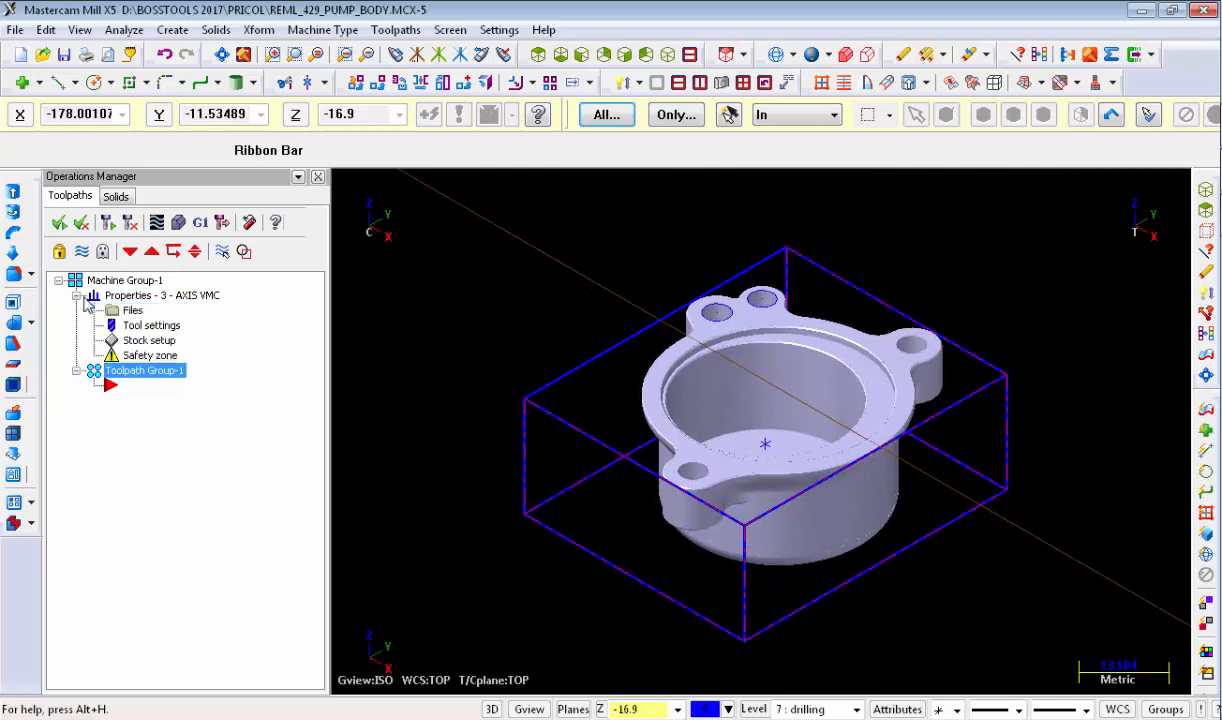
{"action": "left_click", "coordinate": [144, 343]}
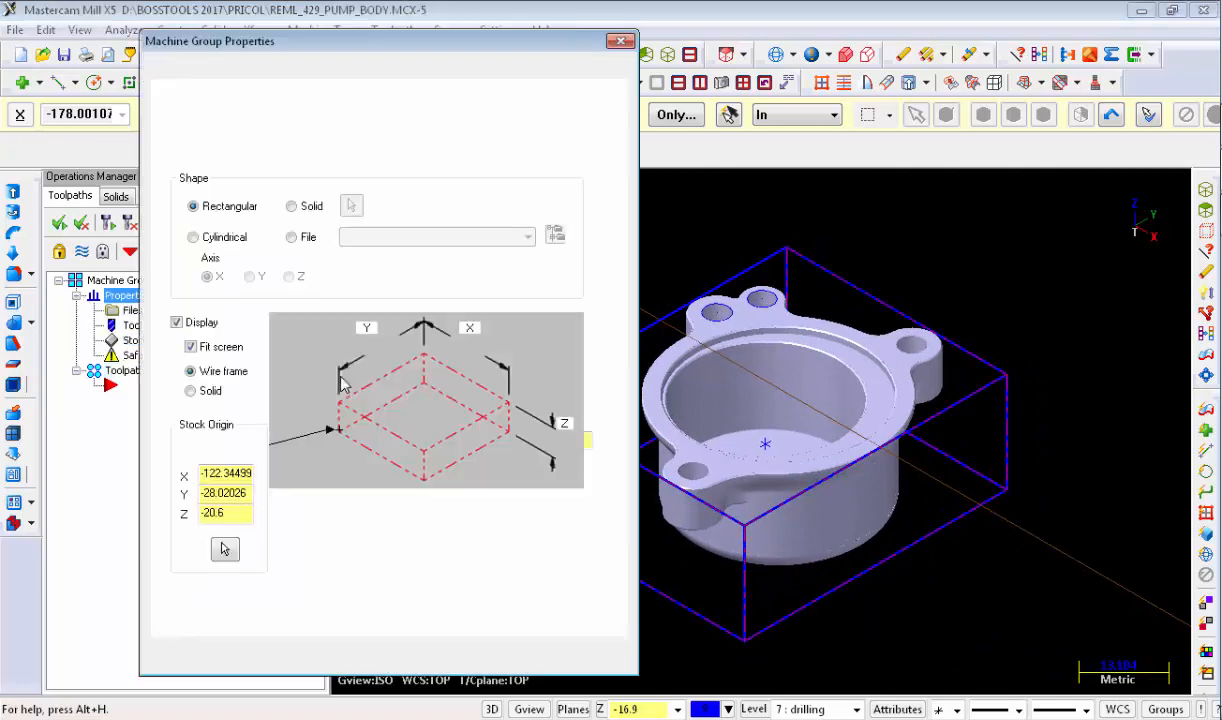
{"action": "left_click", "coordinate": [626, 40]}
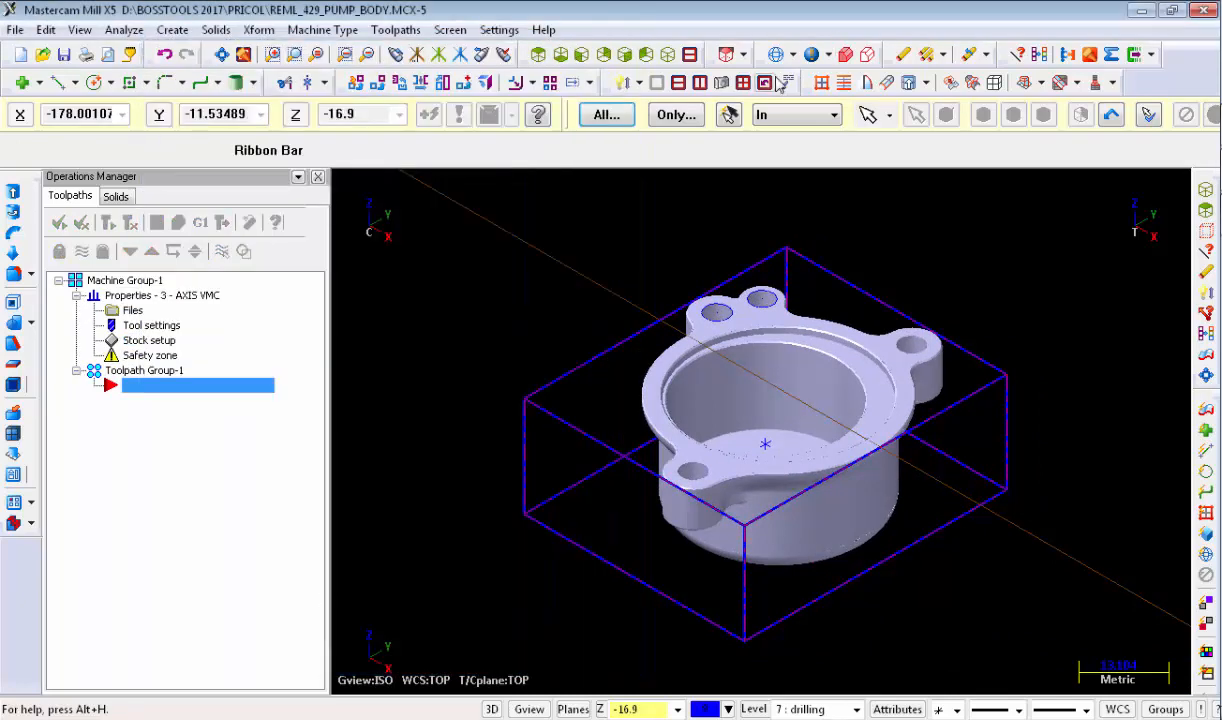
Step: Shade the stock temporarily to examine it around the pump body from an angle and in the Top view
{"action": "left_click", "coordinate": [845, 57]}
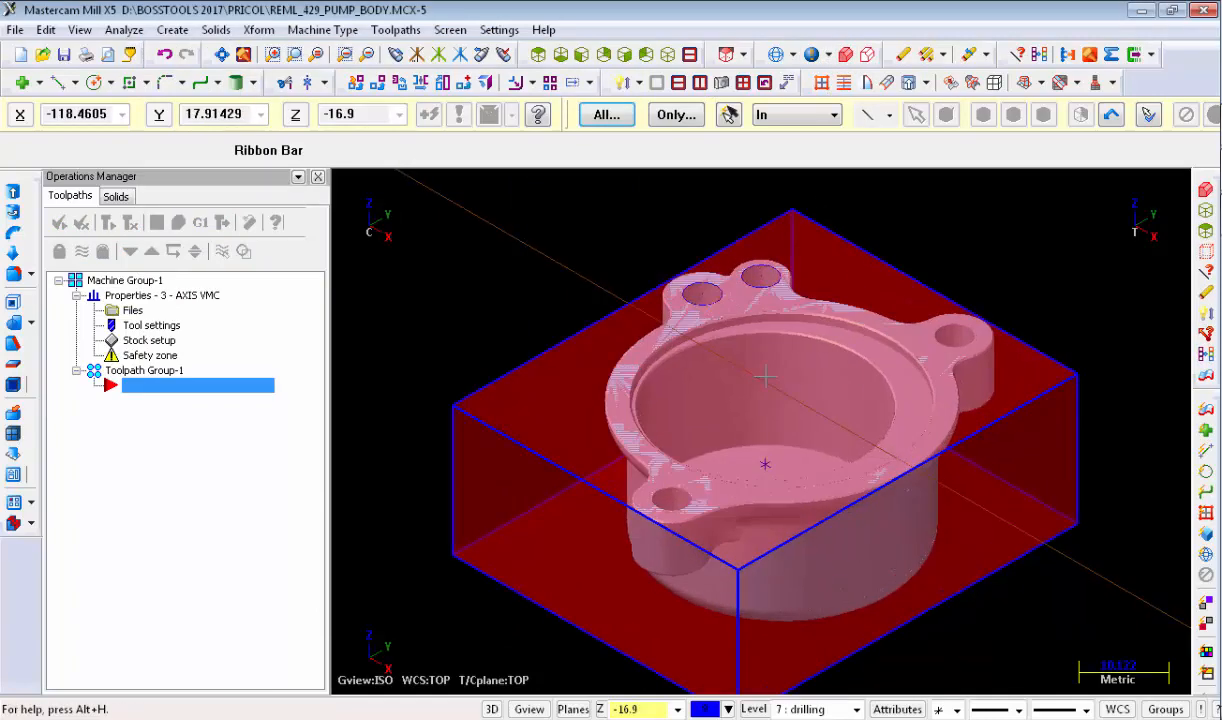
{"action": "mouse_move", "coordinate": [764, 376]}
{"action": "middle_mouse_down"}
{"action": "mouse_move", "coordinate": [668, 305]}
{"action": "mouse_move", "coordinate": [679, 254]}
{"action": "mouse_move", "coordinate": [704, 423]}
{"action": "mouse_move", "coordinate": [600, 371]}
{"action": "mouse_move", "coordinate": [630, 390]}
{"action": "mouse_move", "coordinate": [776, 380]}
{"action": "mouse_move", "coordinate": [731, 423]}
{"action": "mouse_move", "coordinate": [701, 382]}
{"action": "middle_mouse_up"}
{"action": "right_click", "coordinate": [727, 338]}
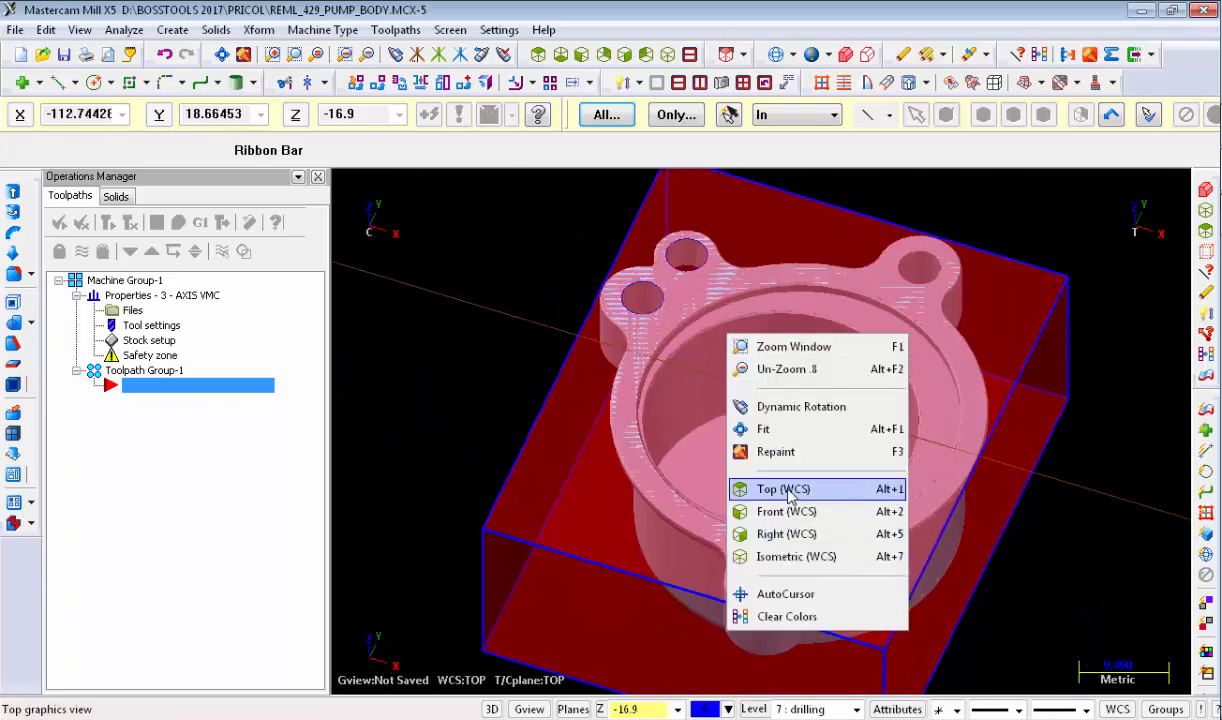
{"action": "left_click", "coordinate": [785, 490]}
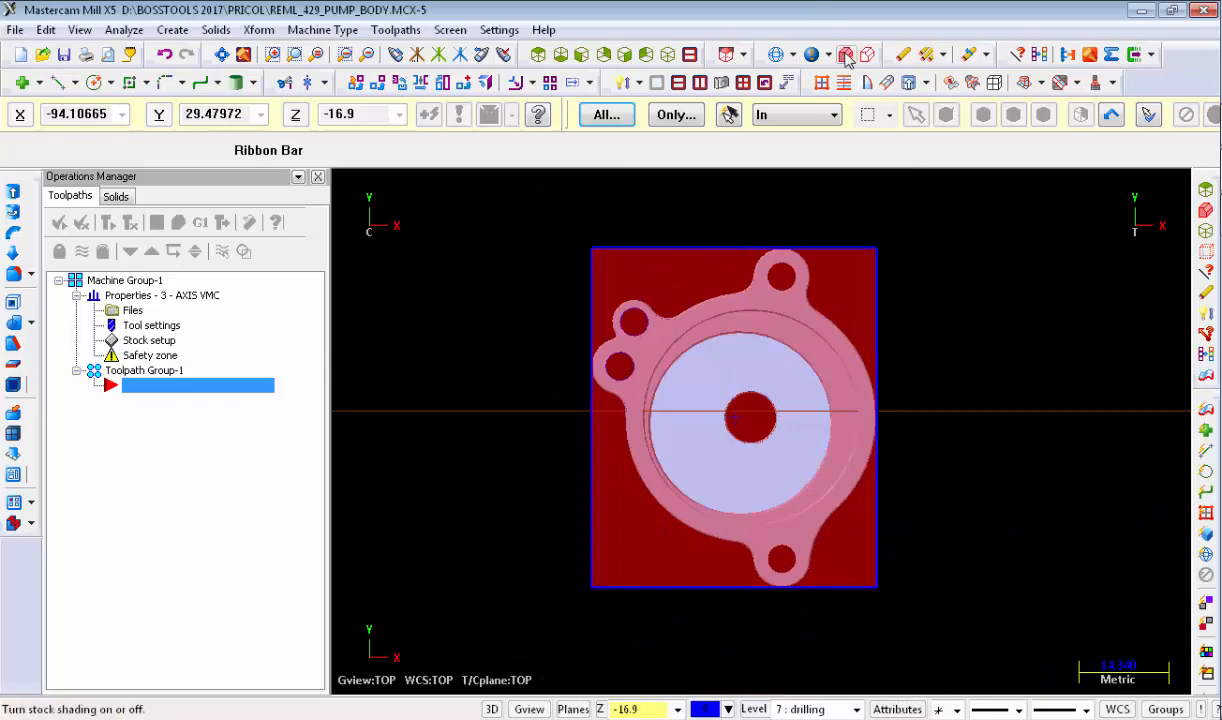
{"action": "left_click", "coordinate": [845, 55]}
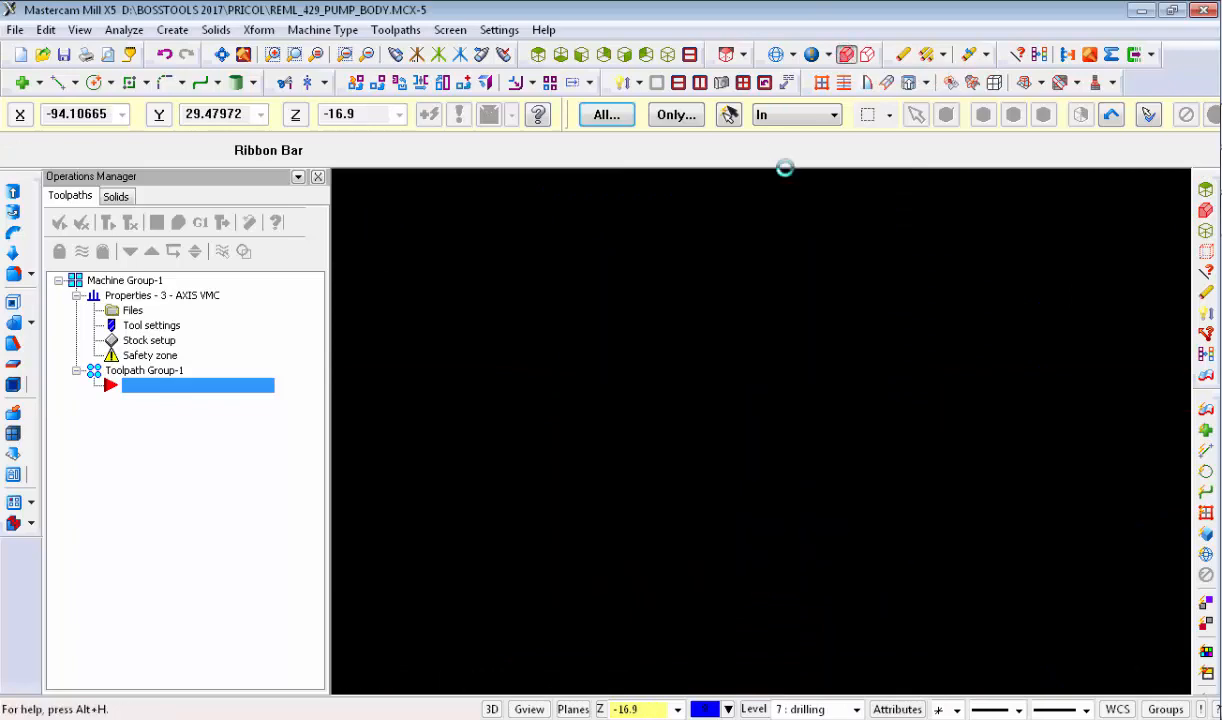
Step: Inspect the bounding box and its center point relative to the bore in the Top view and from an angle
{"action": "mouse_move", "coordinate": [835, 210]}
{"action": "middle_mouse_down"}
{"action": "mouse_move", "coordinate": [868, 282]}
{"action": "mouse_move", "coordinate": [788, 428]}
{"action": "mouse_move", "coordinate": [753, 451]}
{"action": "middle_mouse_up"}
{"action": "right_click", "coordinate": [753, 451]}
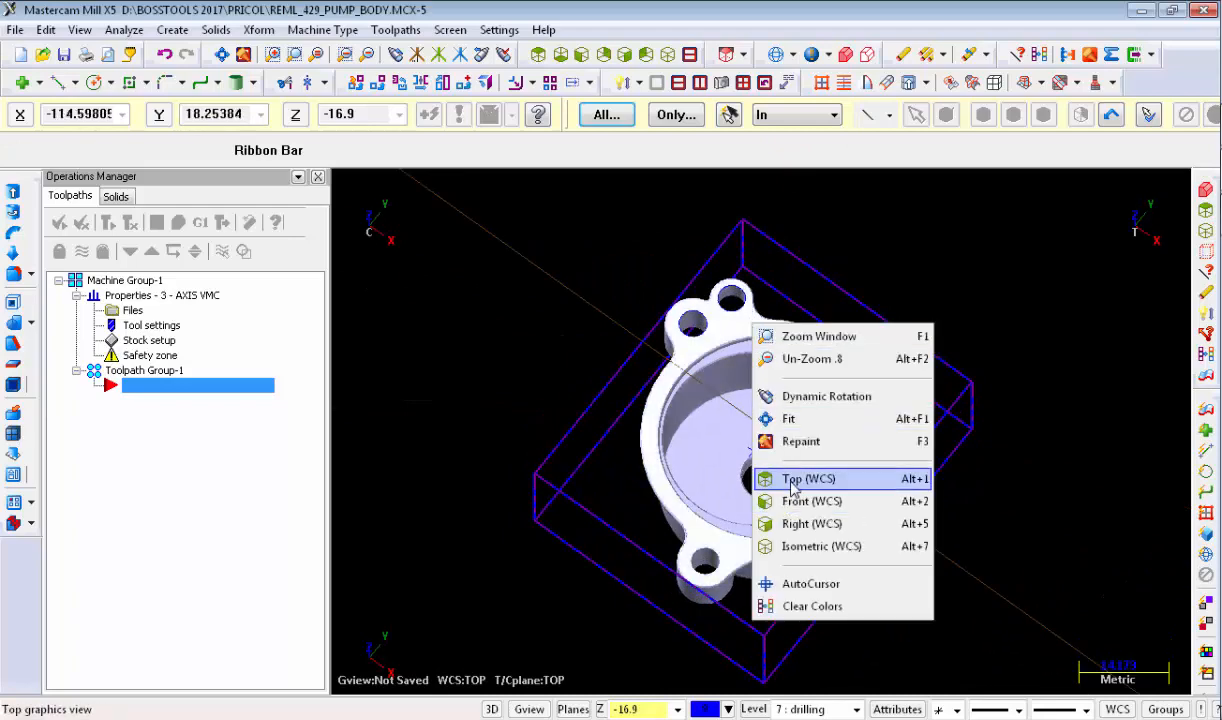
{"action": "left_click", "coordinate": [793, 480]}
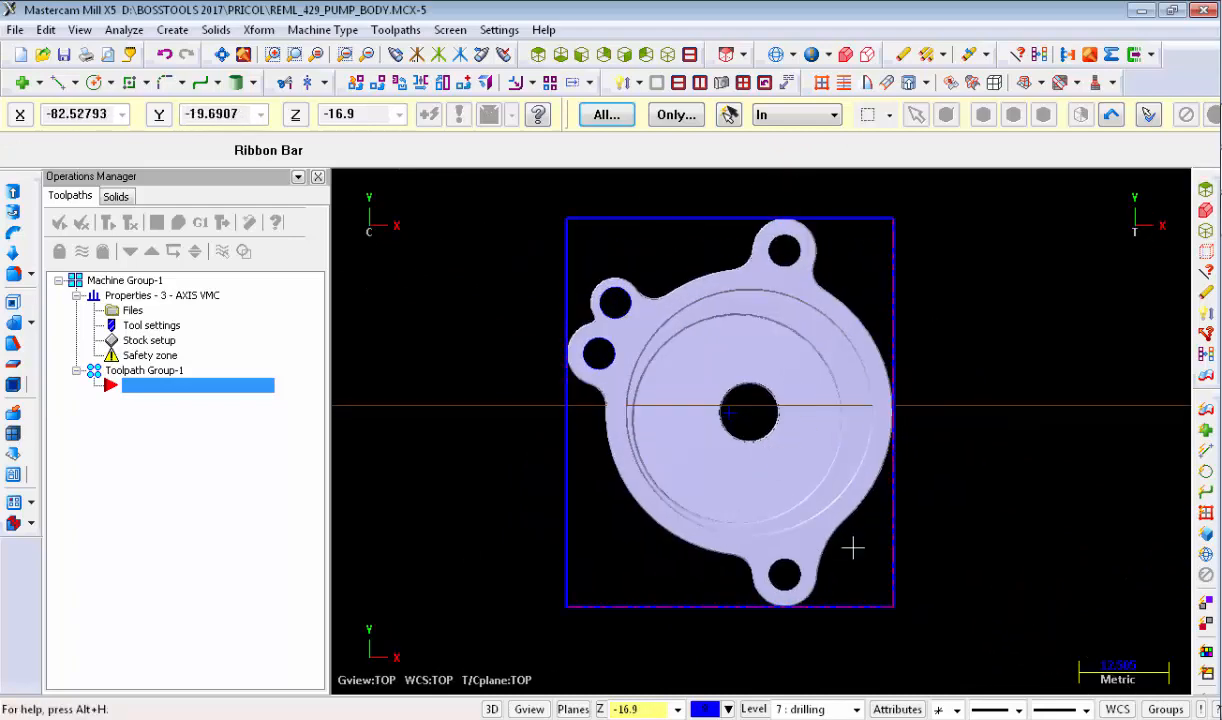
{"action": "scroll", "coordinate": [733, 410], "scroll_direction": "up", "scroll_amount": 2}
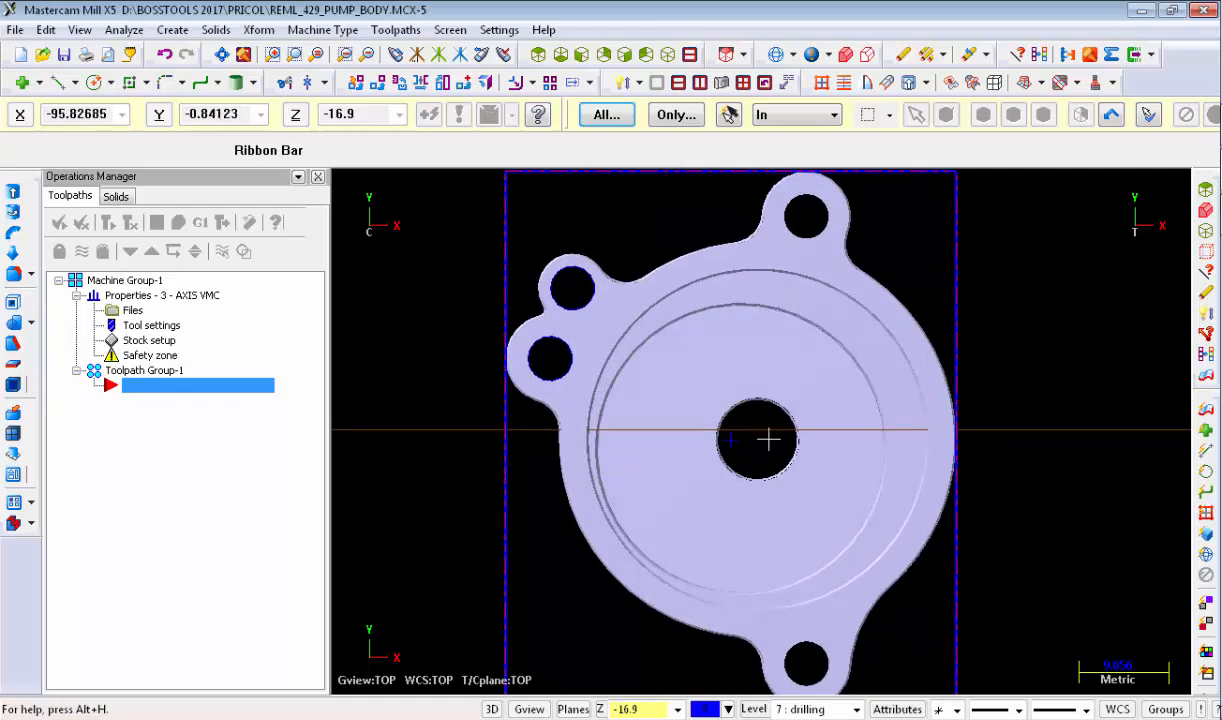
{"action": "middle_click_drag", "start_coordinate": [768, 438], "coordinate": [714, 463]}
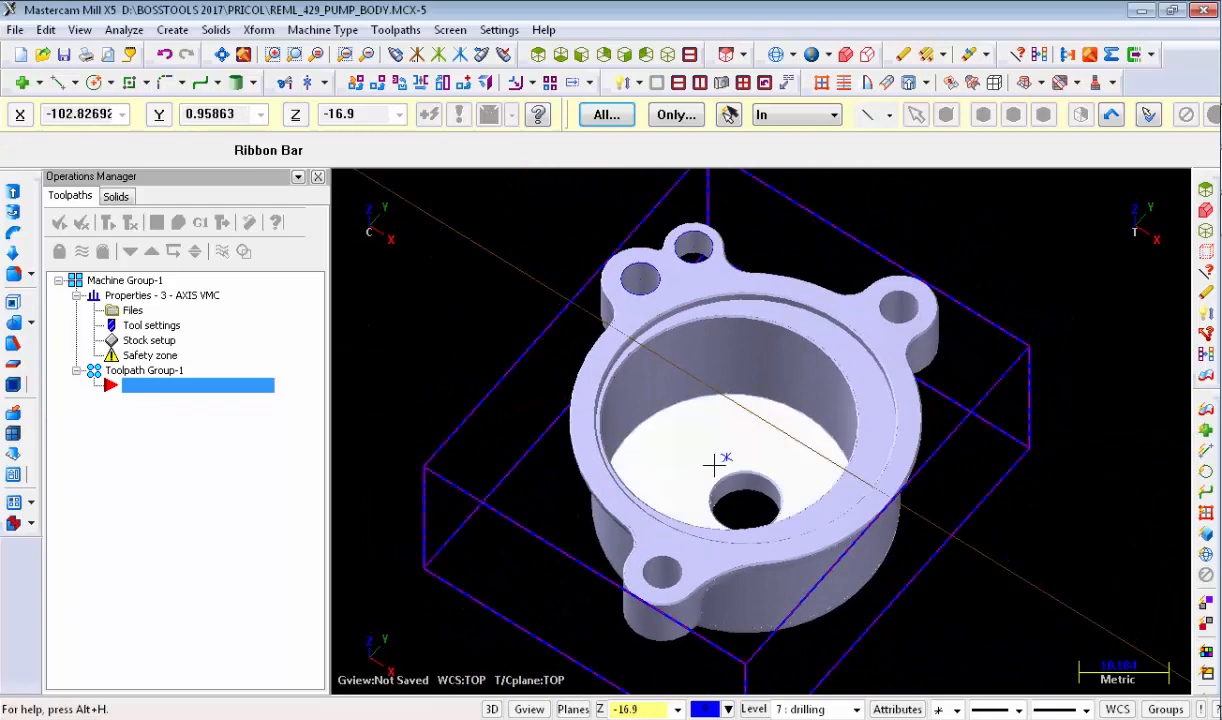
{"action": "scroll", "coordinate": [714, 463], "scroll_direction": "up", "scroll_amount": 1}
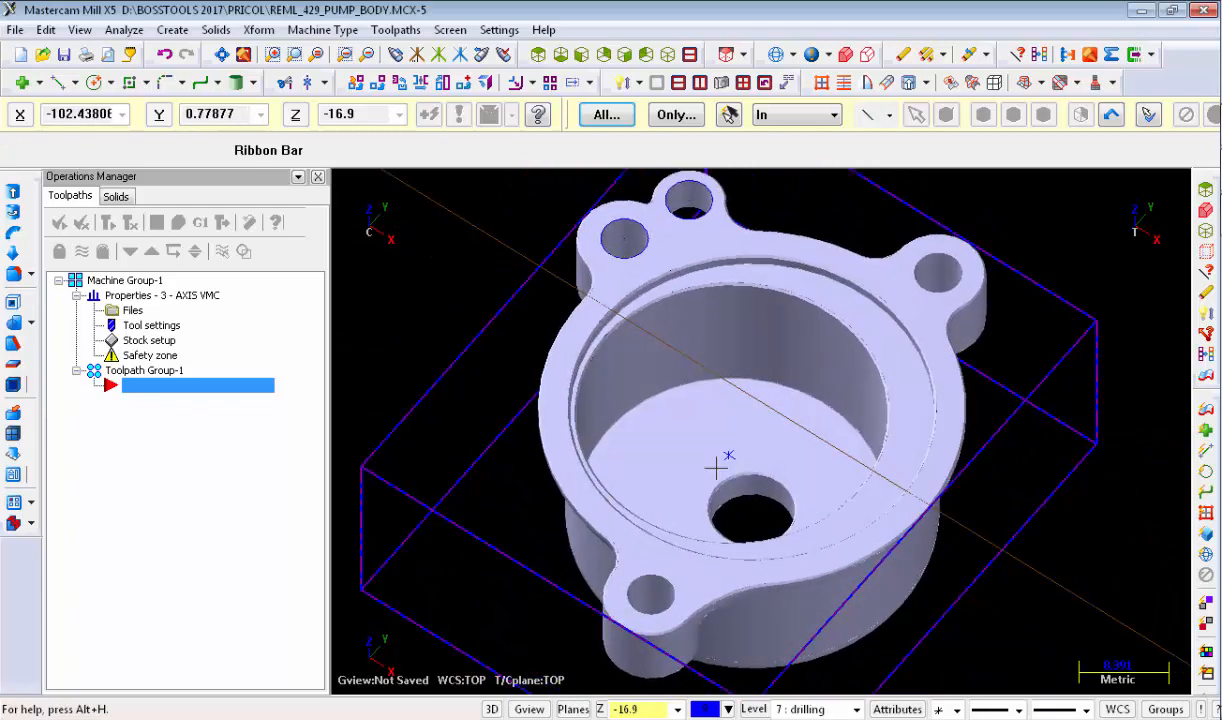
Step: Select the pump body together with its bounding box and start a Translate in Move mode
{"action": "scroll", "coordinate": [515, 243], "scroll_direction": "down", "scroll_amount": 5}
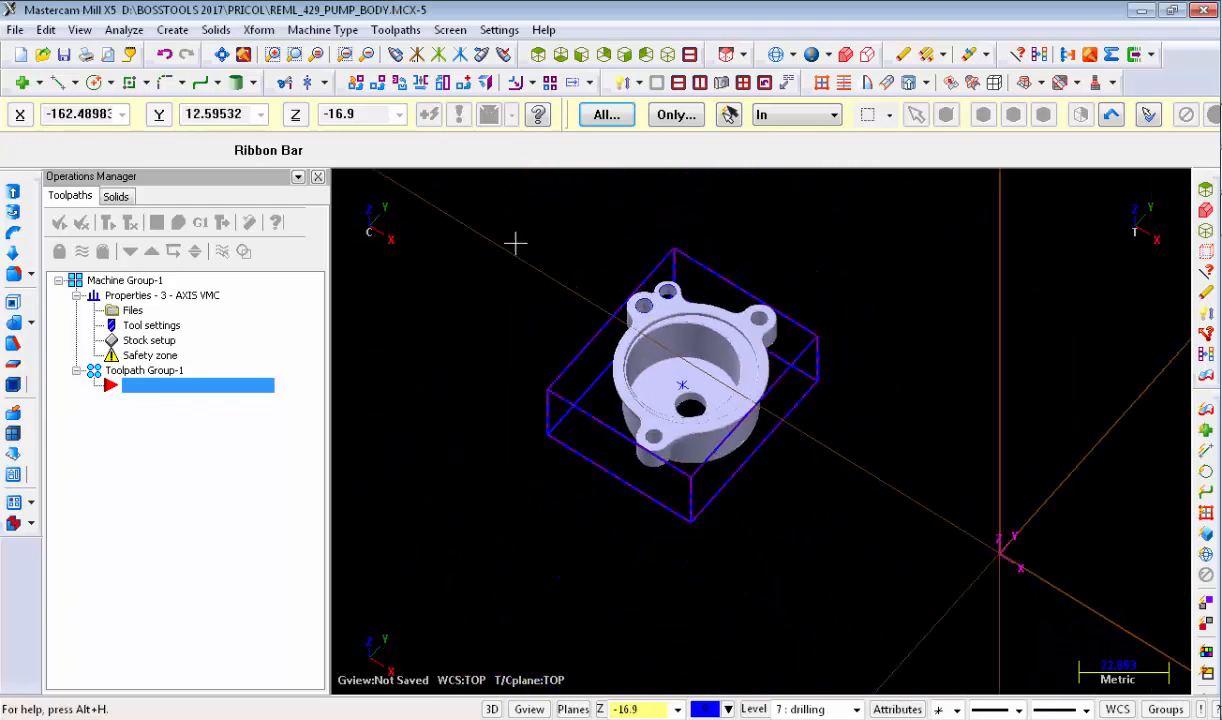
{"action": "left_click_drag", "start_coordinate": [432, 199], "coordinate": [979, 651]}
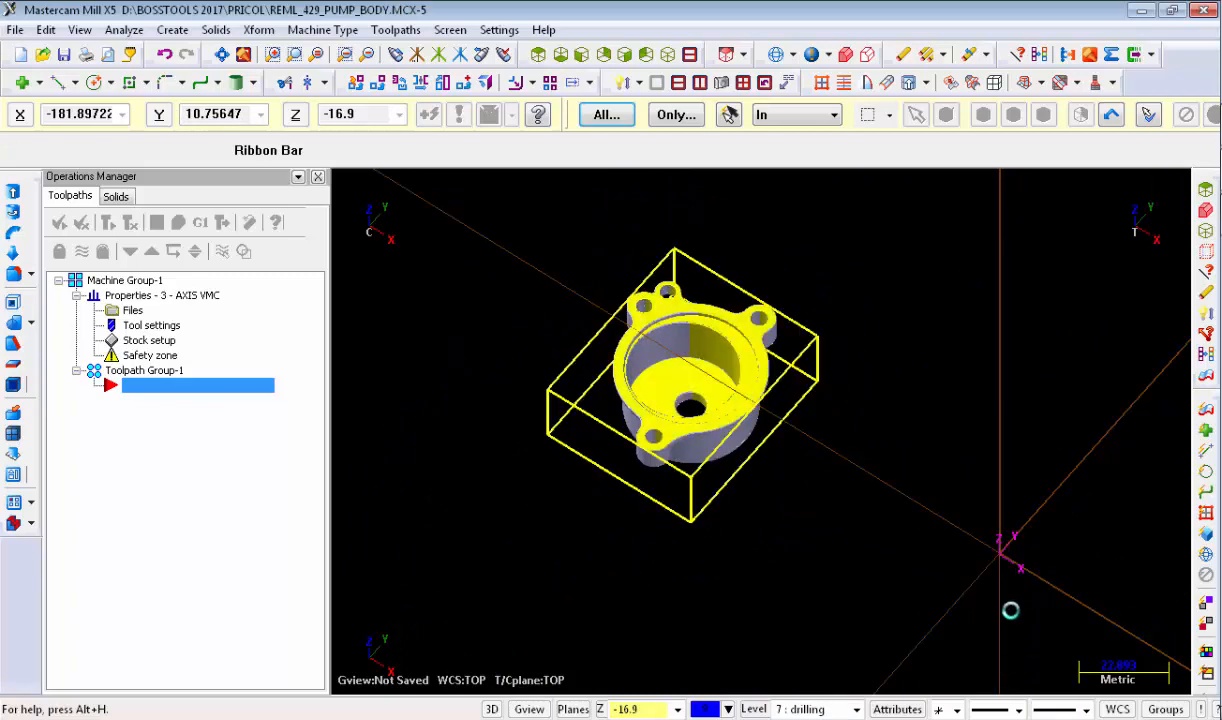
{"action": "scroll", "coordinate": [700, 205], "scroll_direction": "up", "scroll_amount": 4}
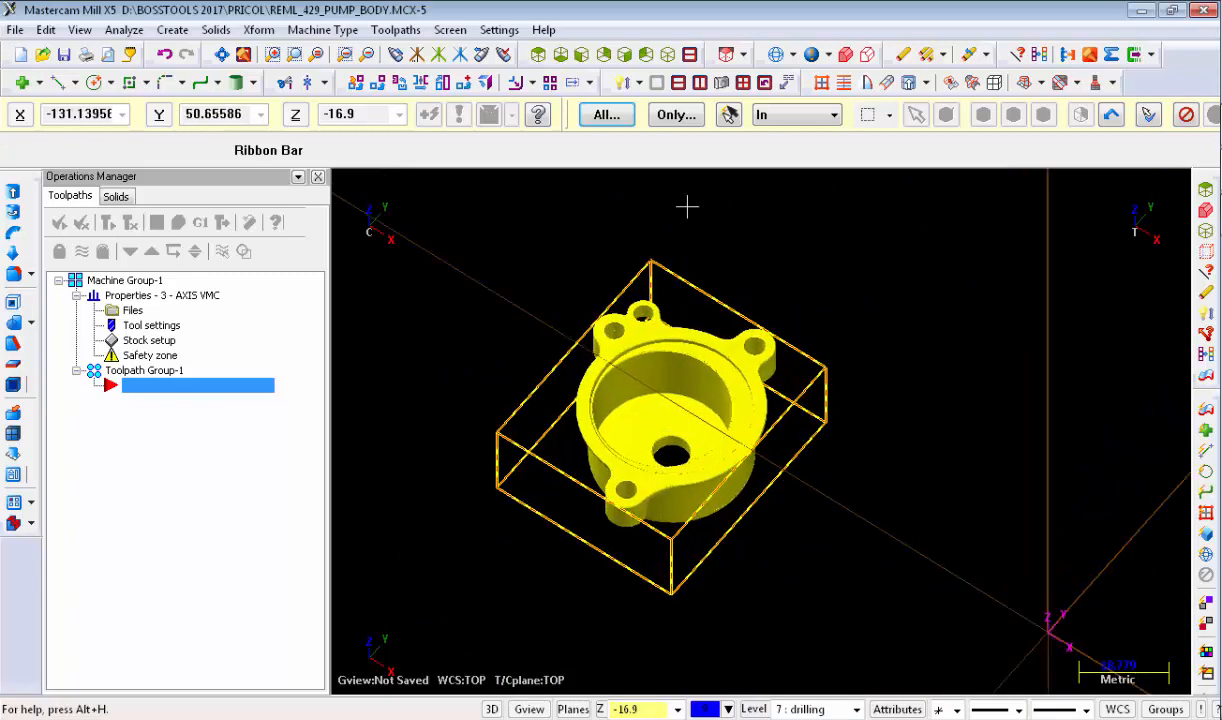
{"action": "left_click", "coordinate": [265, 31]}
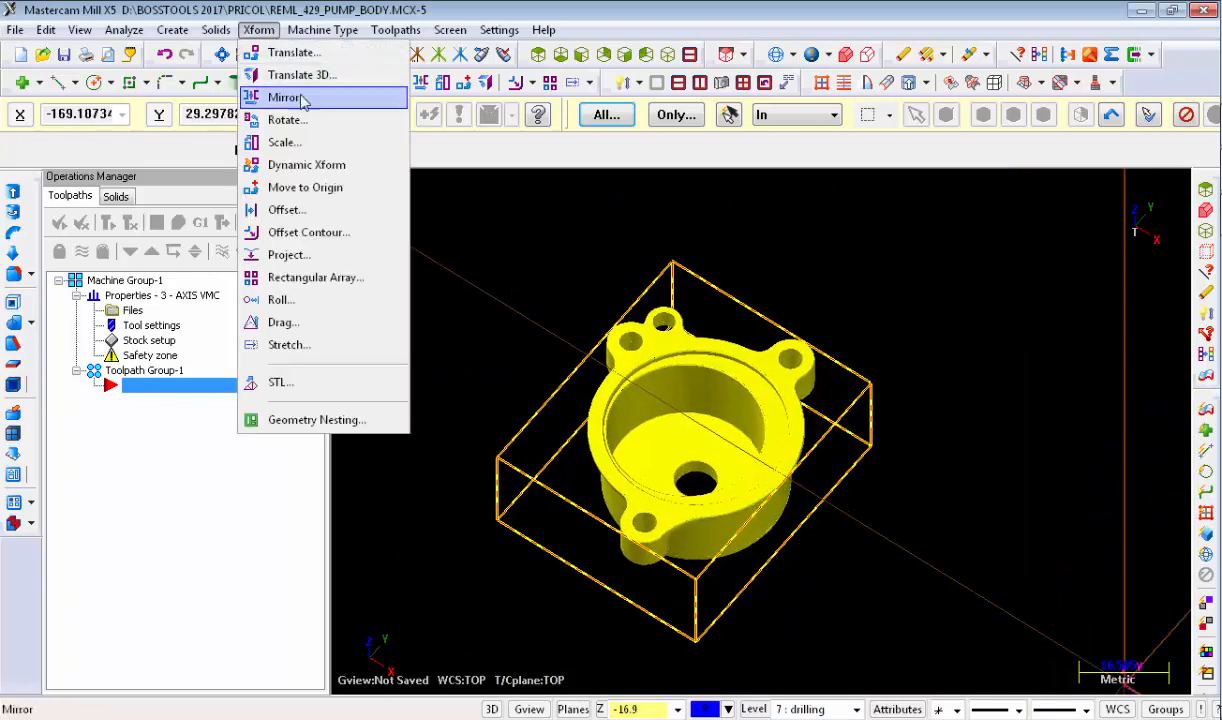
{"action": "left_click", "coordinate": [330, 52]}
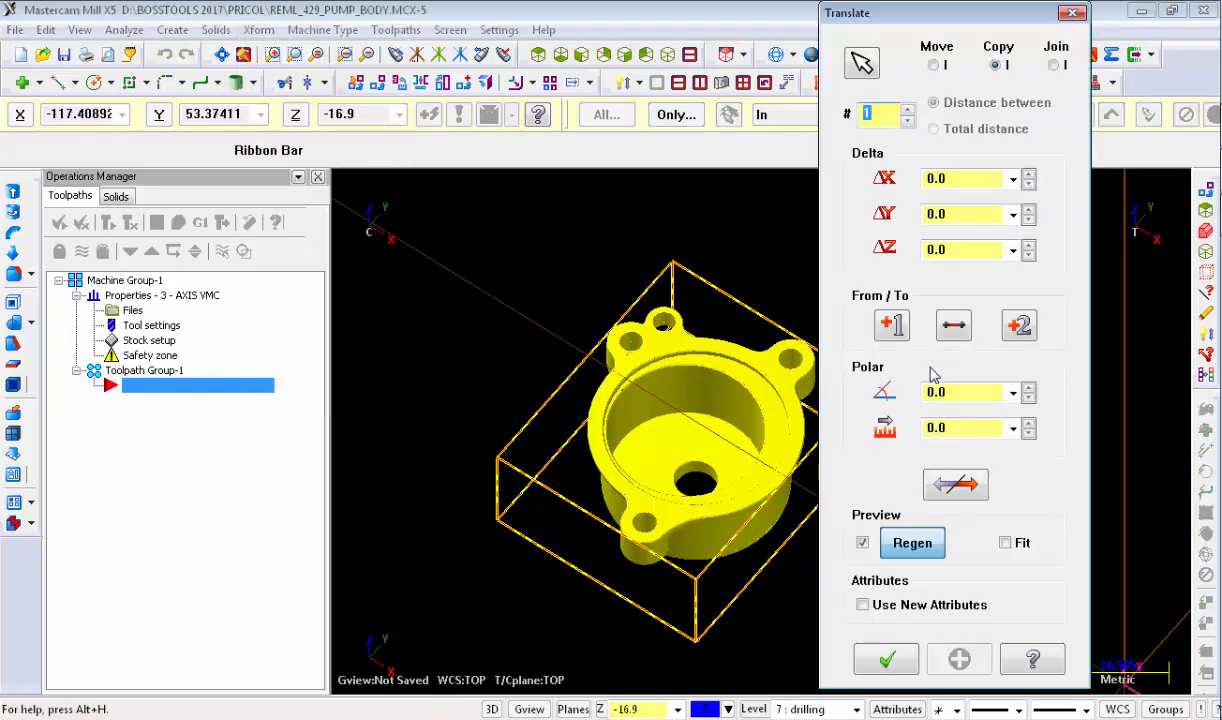
{"action": "left_click", "coordinate": [936, 67]}
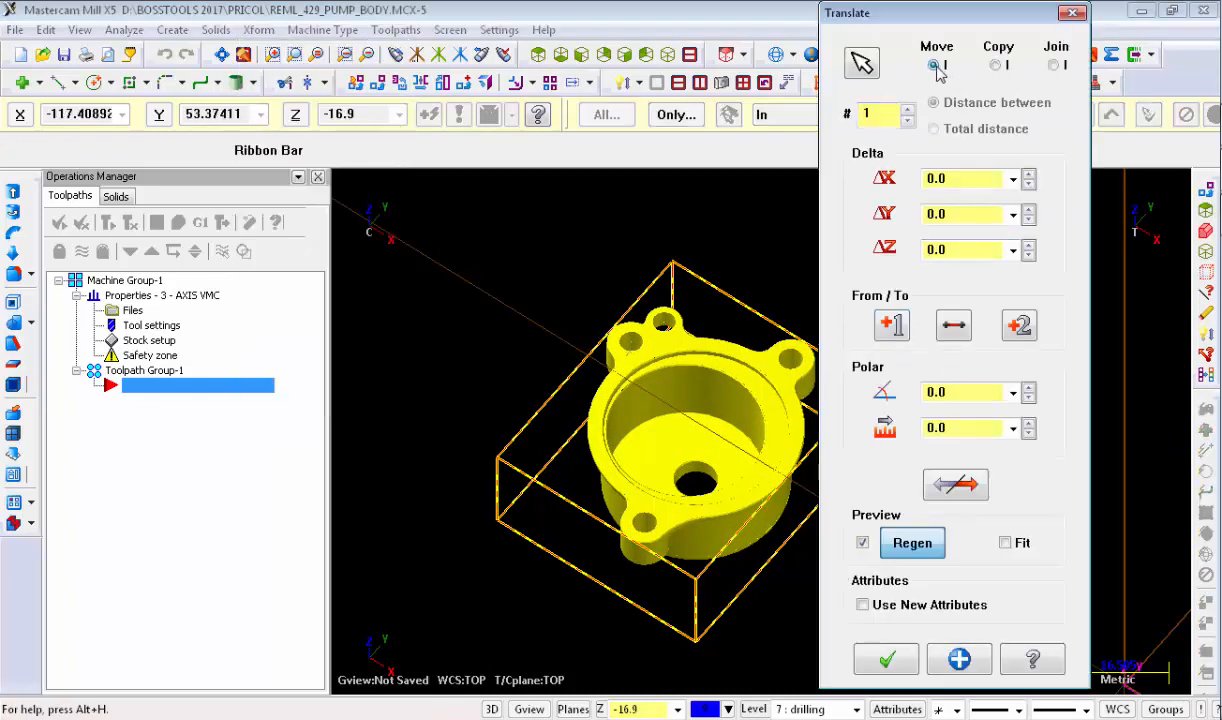
Step: Choose the bounding box's center point near the bore as the point to translate from
{"action": "left_click", "coordinate": [891, 327]}
{"action": "middle_click_drag", "start_coordinate": [837, 472], "coordinate": [480, 370]}
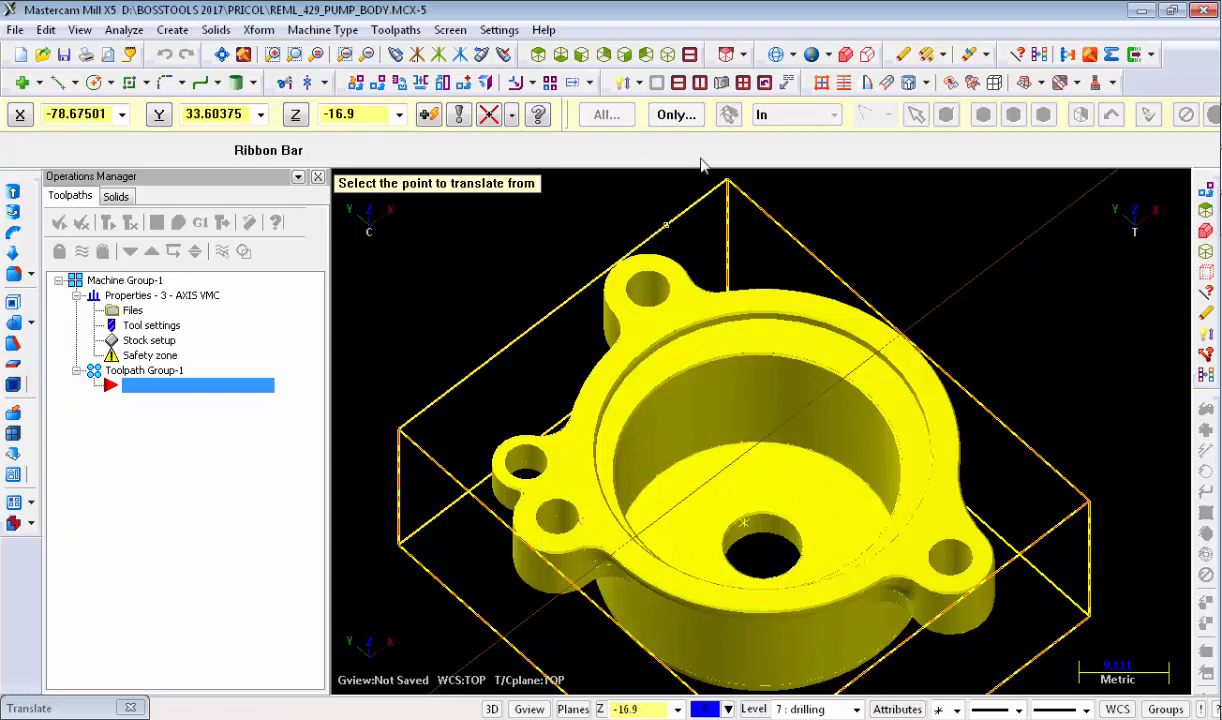
{"action": "middle_click_drag", "start_coordinate": [790, 638], "coordinate": [735, 525]}
{"action": "scroll", "coordinate": [740, 516], "scroll_direction": "up", "scroll_amount": 1}
{"action": "scroll", "coordinate": [740, 516], "scroll_direction": "up", "scroll_amount": 4}
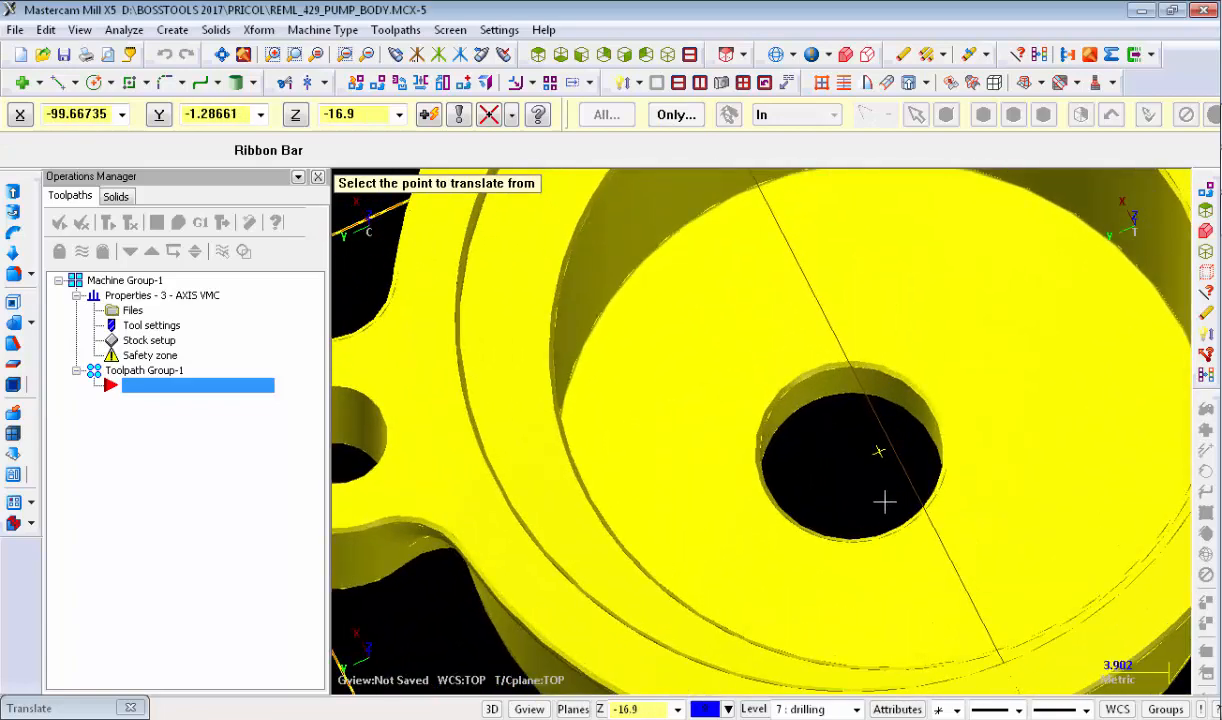
{"action": "left_click", "coordinate": [879, 451]}
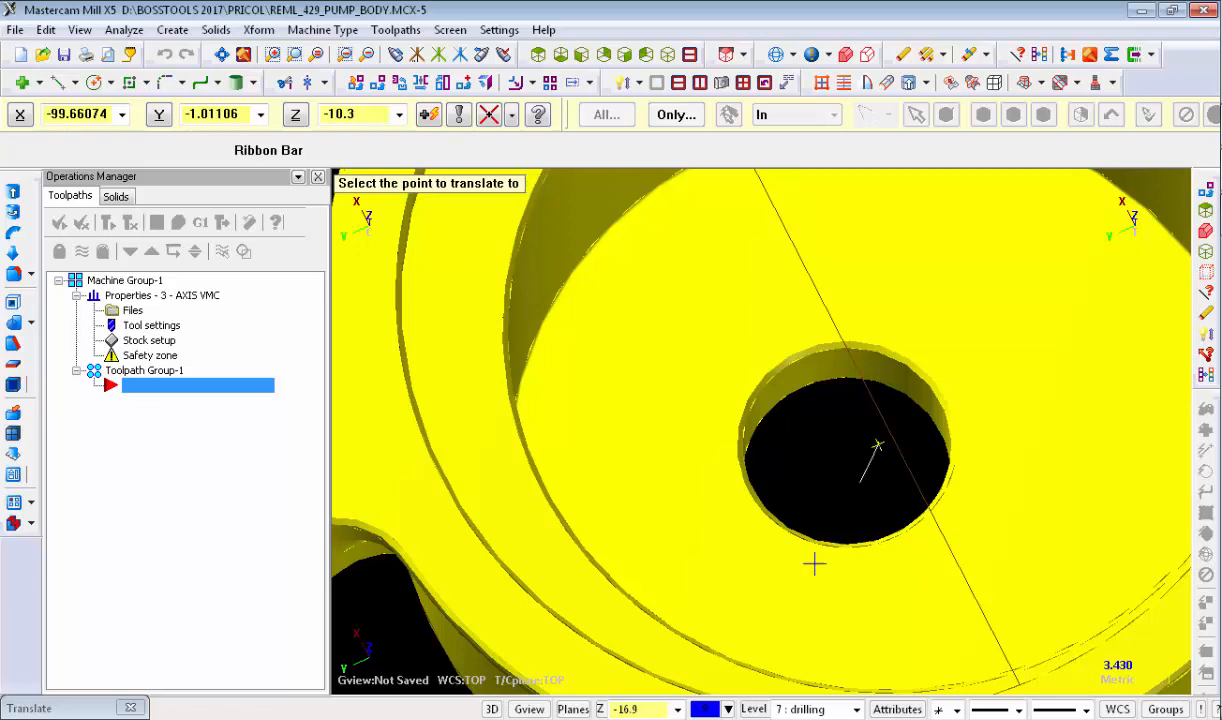
Step: Use the origin as the point to translate to and apply the move
{"action": "left_click", "coordinate": [513, 115]}
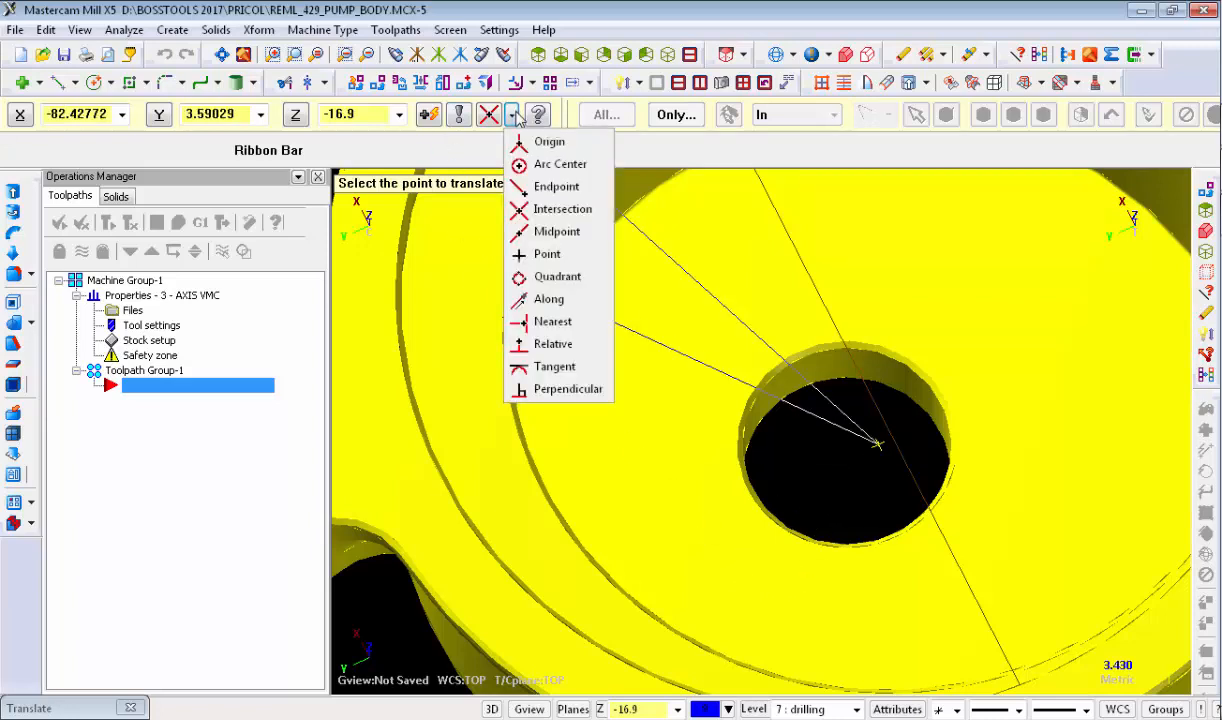
{"action": "left_click", "coordinate": [537, 147]}
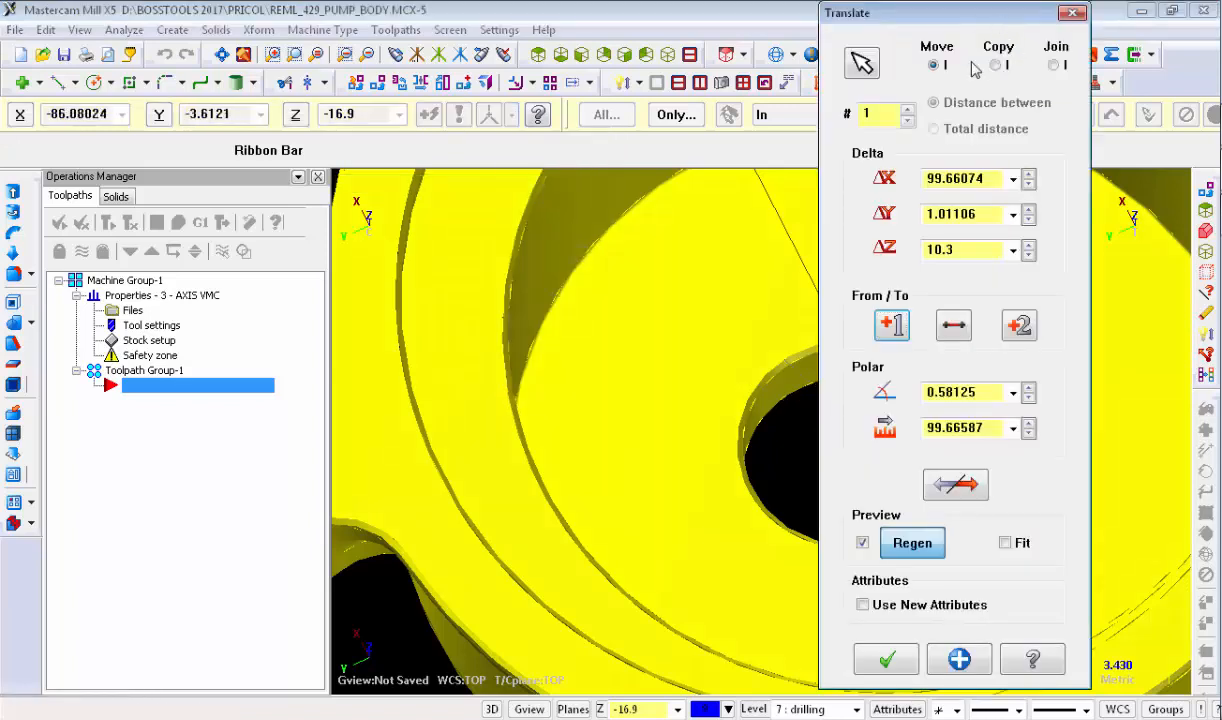
{"action": "left_click", "coordinate": [960, 658]}
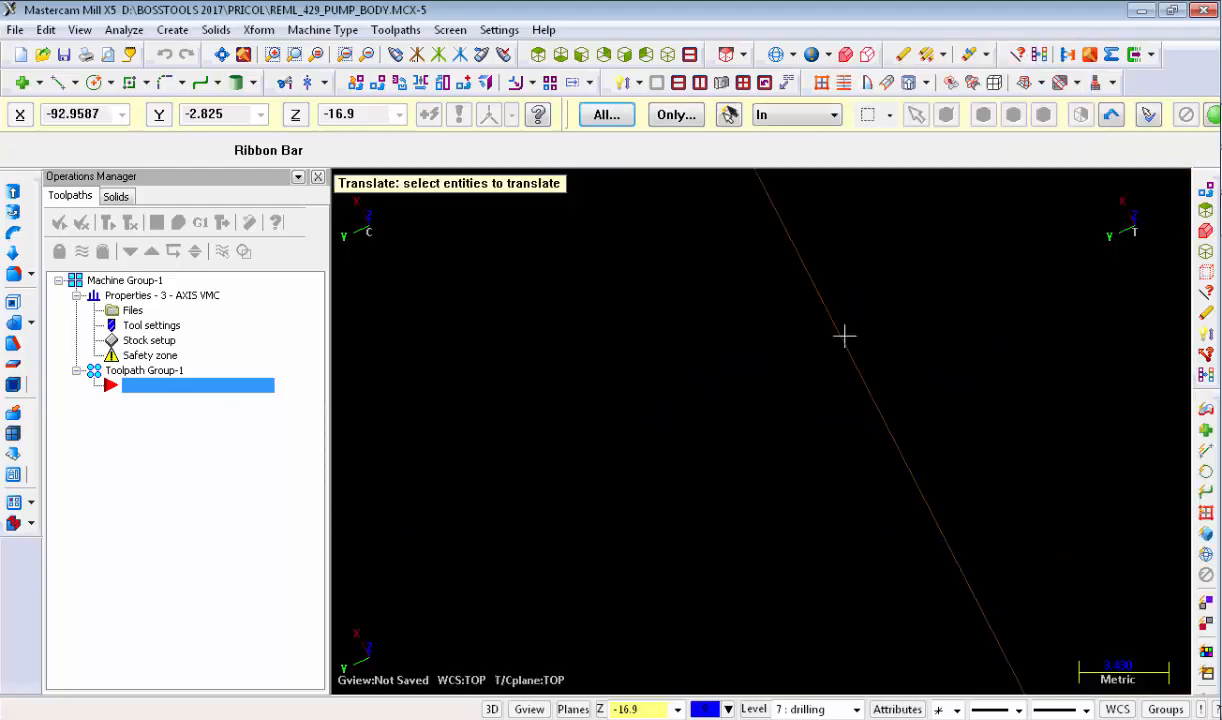
Step: Show the moved pump body and bounding box in the Isometric view and clear the transform colors
{"action": "right_click", "coordinate": [841, 320]}
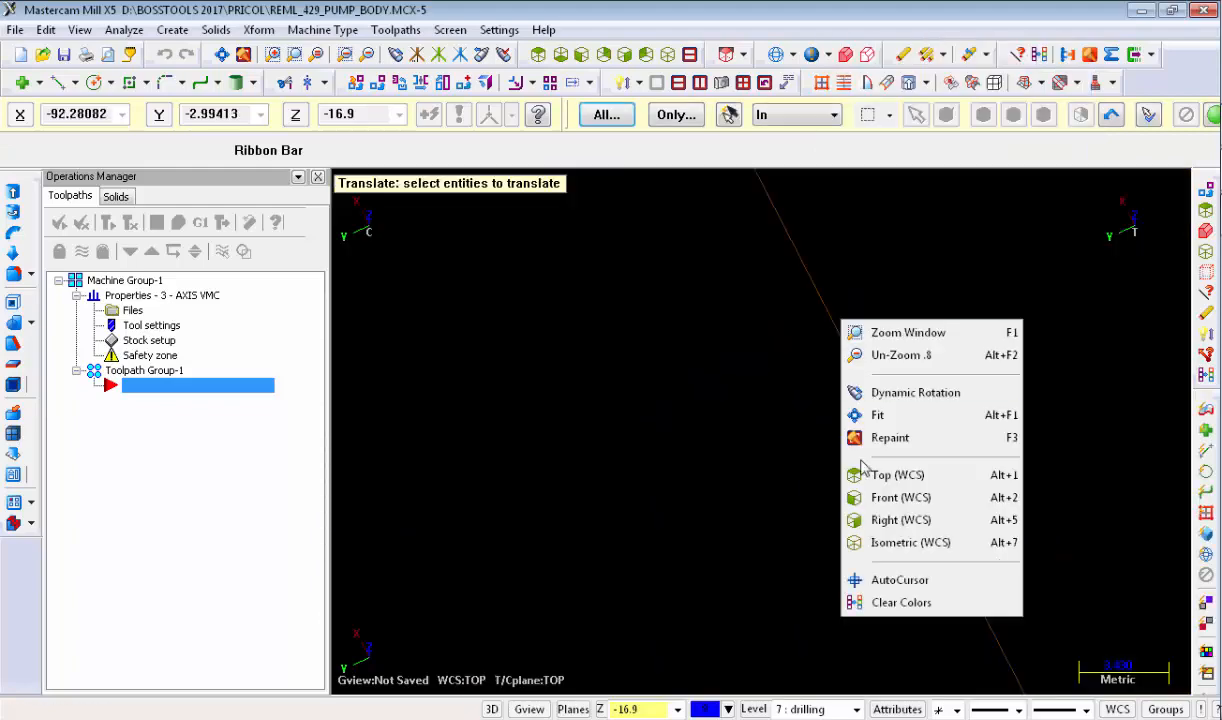
{"action": "left_click", "coordinate": [900, 530]}
{"action": "scroll", "coordinate": [748, 396], "scroll_direction": "down", "scroll_amount": 3}
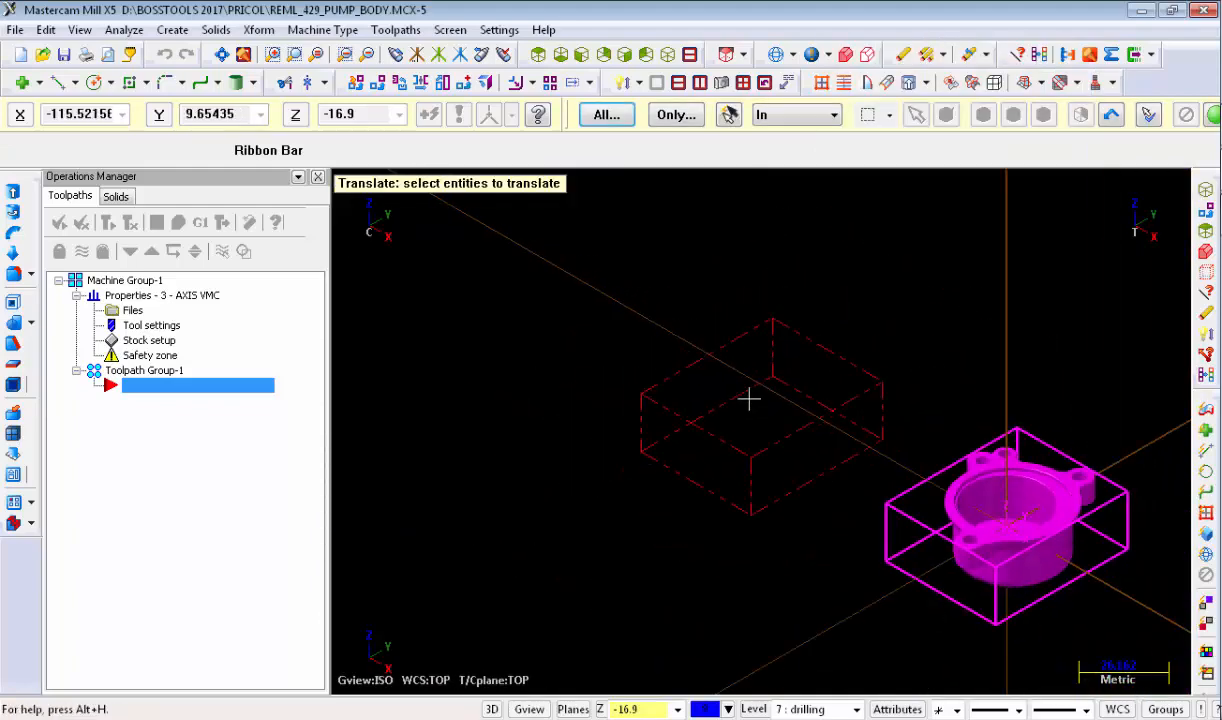
{"action": "right_click", "coordinate": [773, 293]}
{"action": "left_click", "coordinate": [848, 579]}
{"action": "scroll", "coordinate": [832, 508], "scroll_direction": "up", "scroll_amount": 1}
{"action": "scroll", "coordinate": [829, 468], "scroll_direction": "down", "scroll_amount": 1}
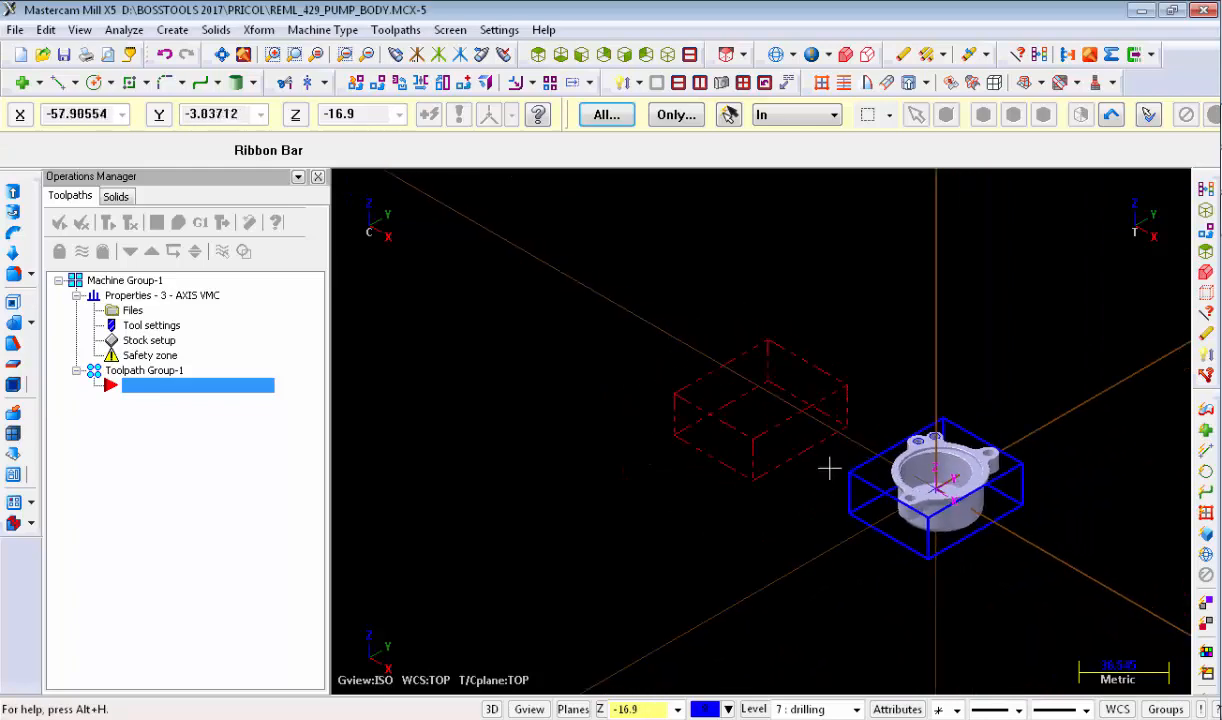
{"action": "scroll", "coordinate": [957, 425], "scroll_direction": "up", "scroll_amount": 4}
{"action": "scroll", "coordinate": [420, 335], "scroll_direction": "up", "scroll_amount": 1}
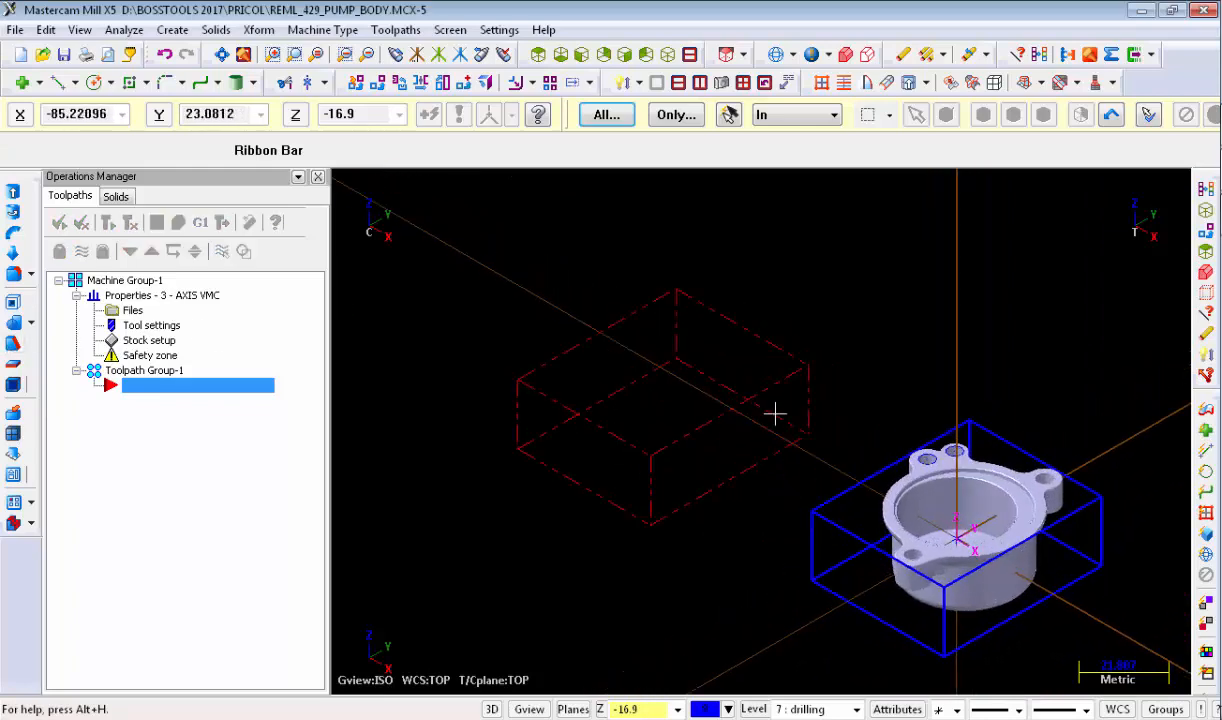
Step: Set the stock origin to X 0.0, Y 0.0, Z 0.0 in the machine group's Stock Setup
{"action": "left_click", "coordinate": [140, 296]}
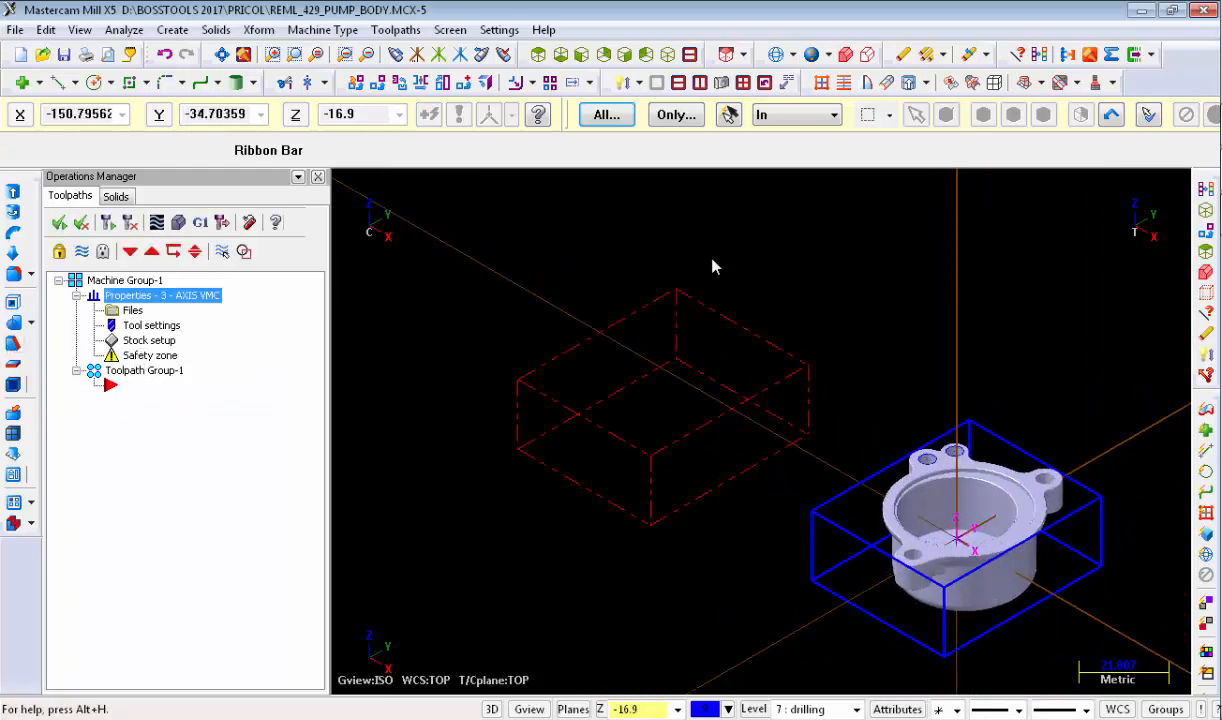
{"action": "left_click", "coordinate": [290, 69]}
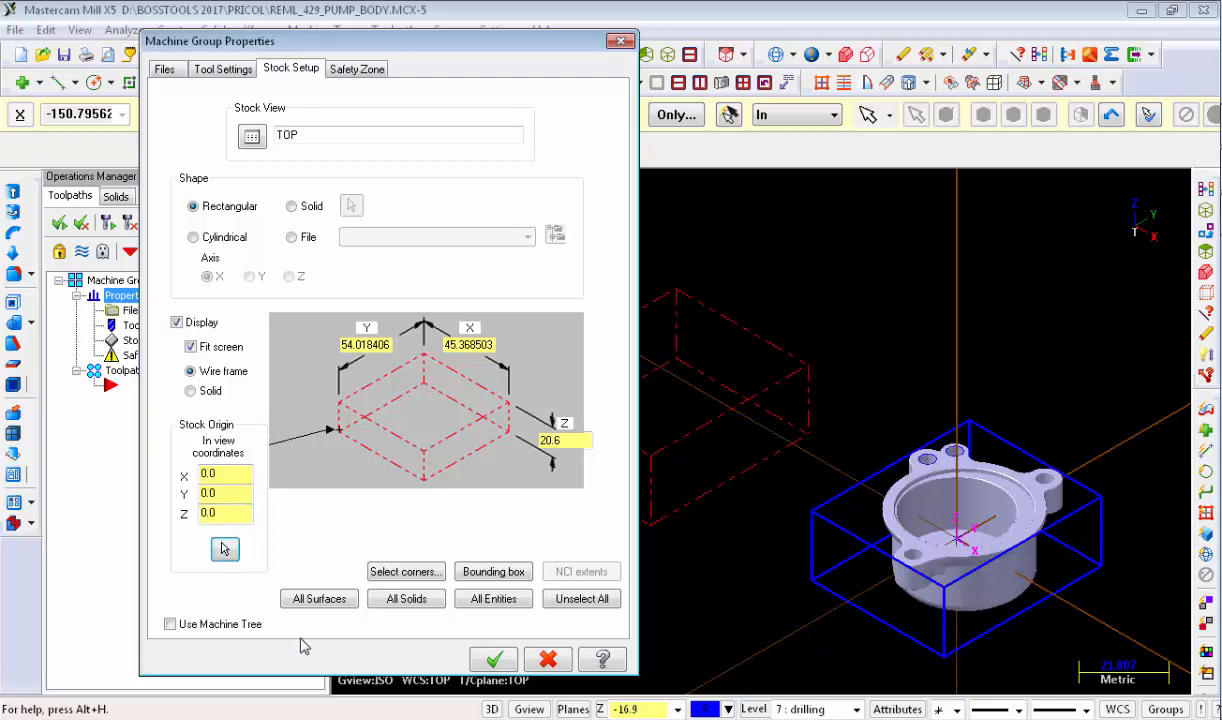
{"action": "left_click", "coordinate": [496, 661]}
{"action": "scroll", "coordinate": [690, 402], "scroll_direction": "down", "scroll_amount": 5}
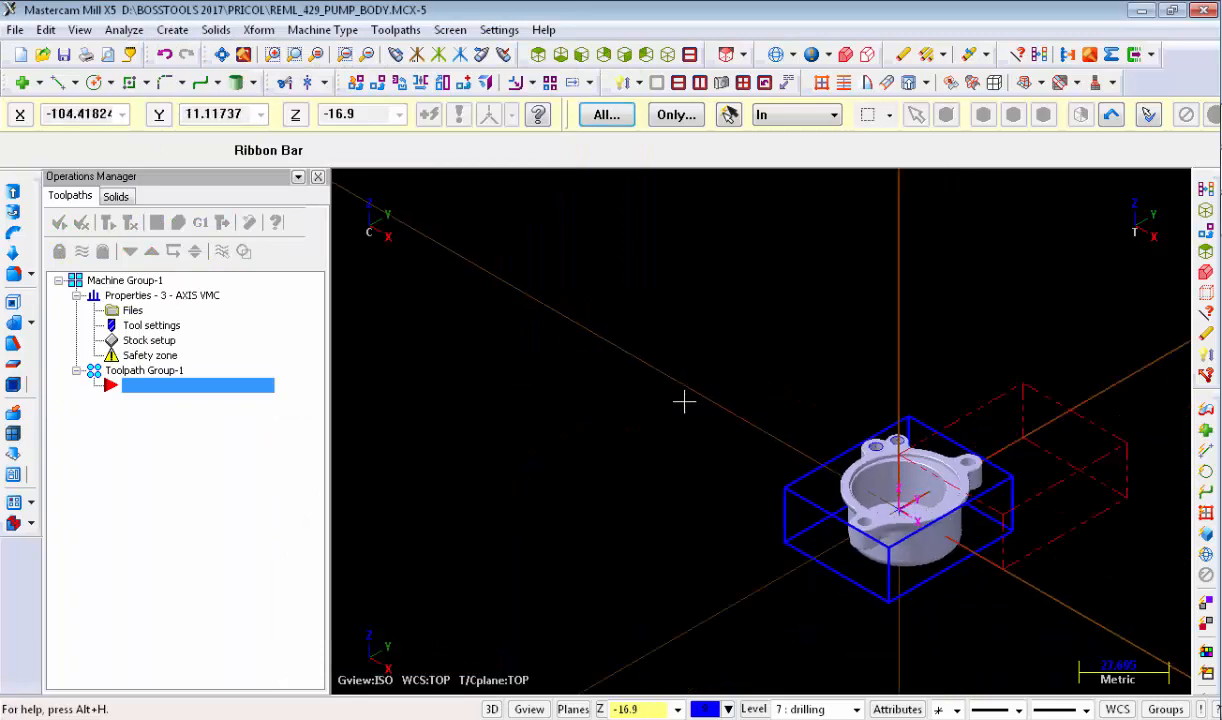
{"action": "scroll", "coordinate": [1126, 501], "scroll_direction": "up", "scroll_amount": 4}
{"action": "scroll", "coordinate": [865, 232], "scroll_direction": "up", "scroll_amount": 3}
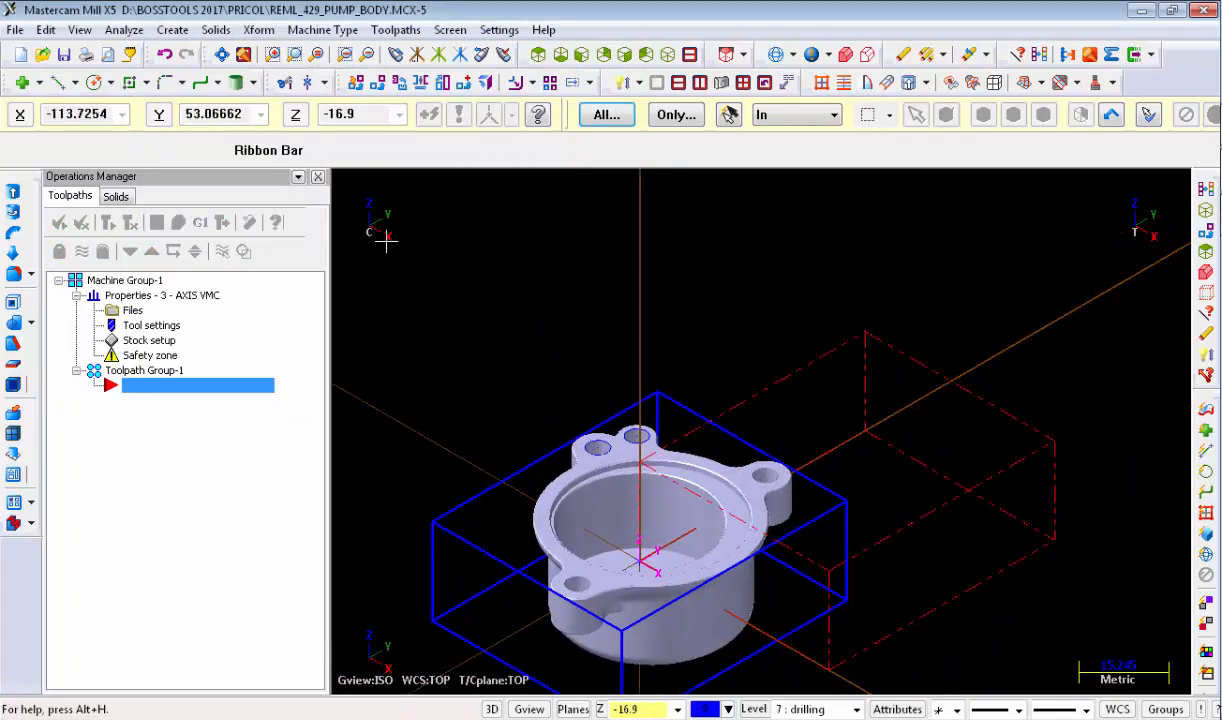
Step: Refit the stock to the moved pump body using a bounding box in Stock Setup
{"action": "left_click", "coordinate": [145, 341]}
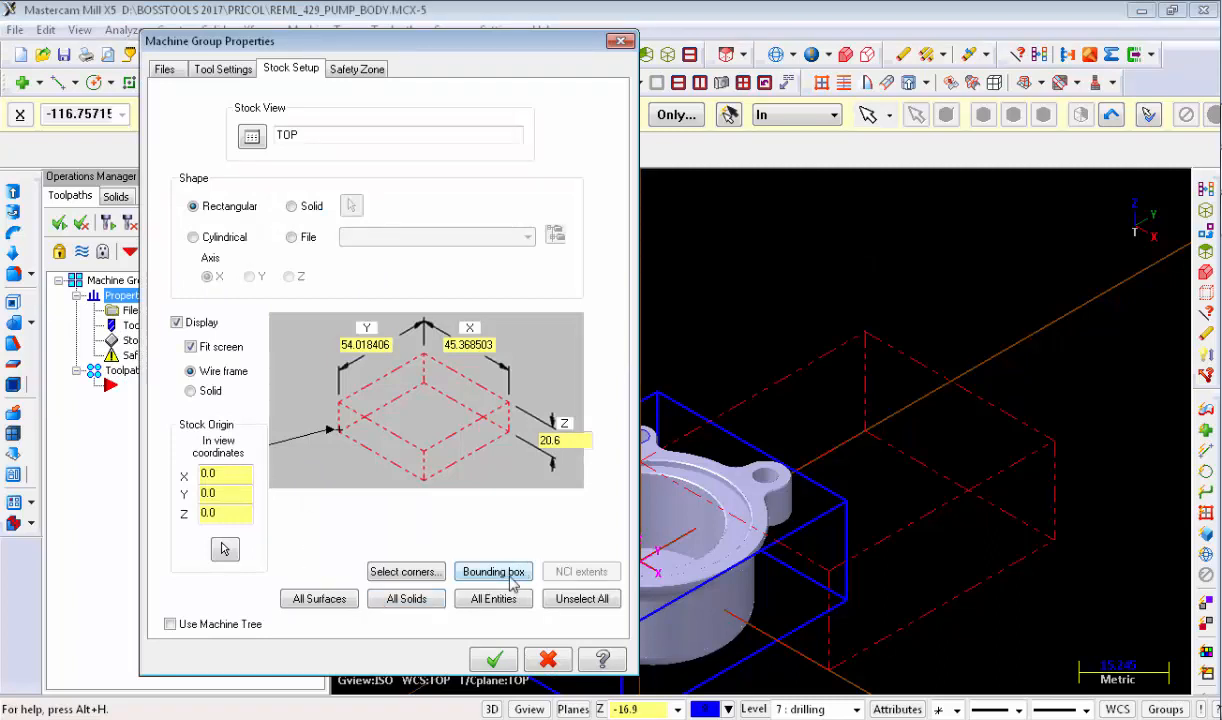
{"action": "left_click", "coordinate": [510, 578]}
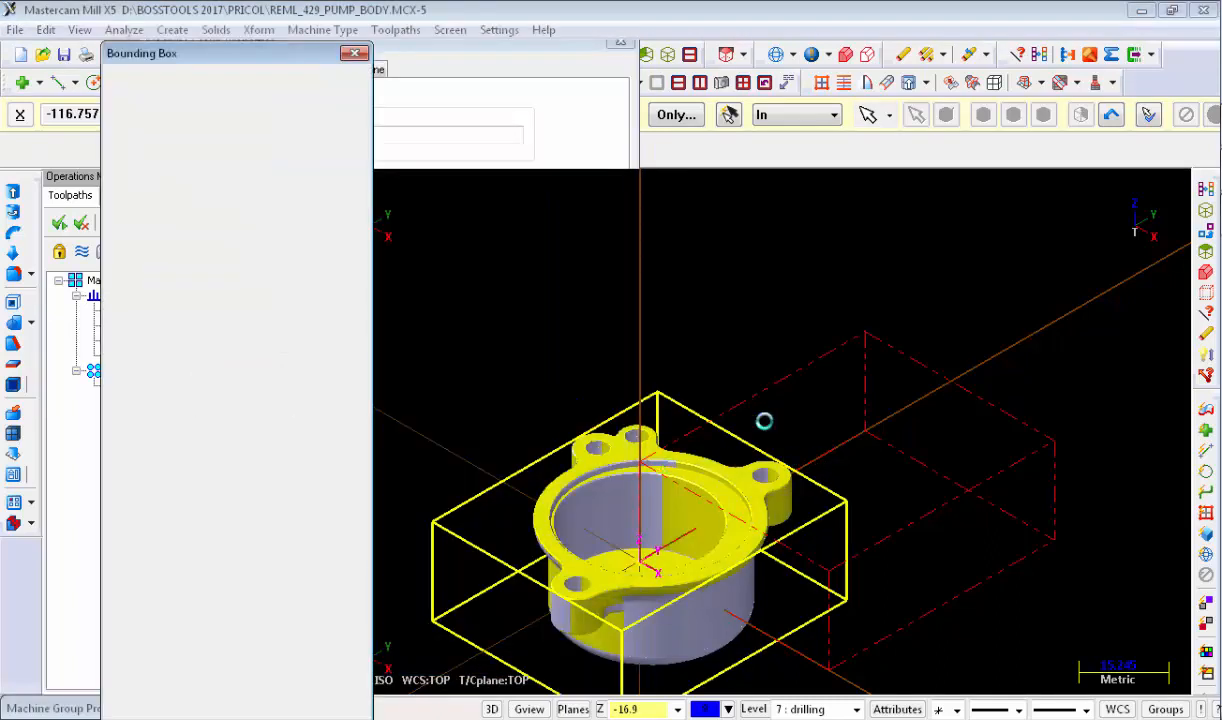
{"action": "left_click", "coordinate": [245, 708]}
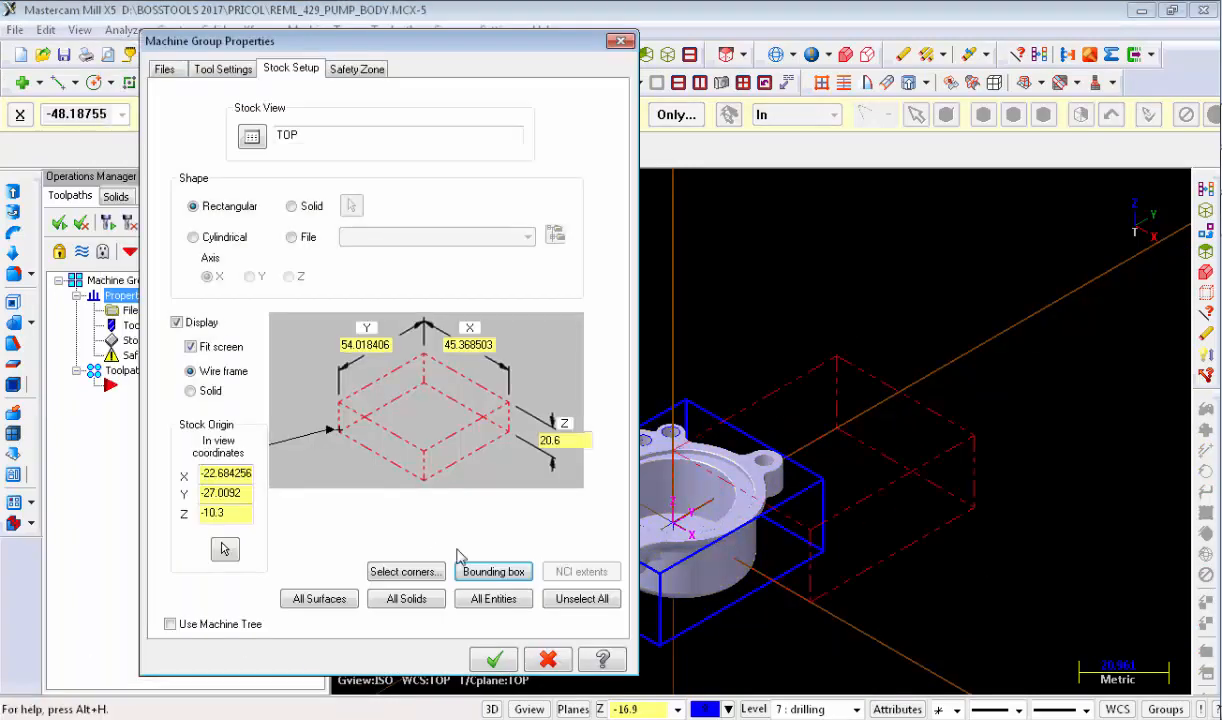
{"action": "left_click", "coordinate": [517, 661]}
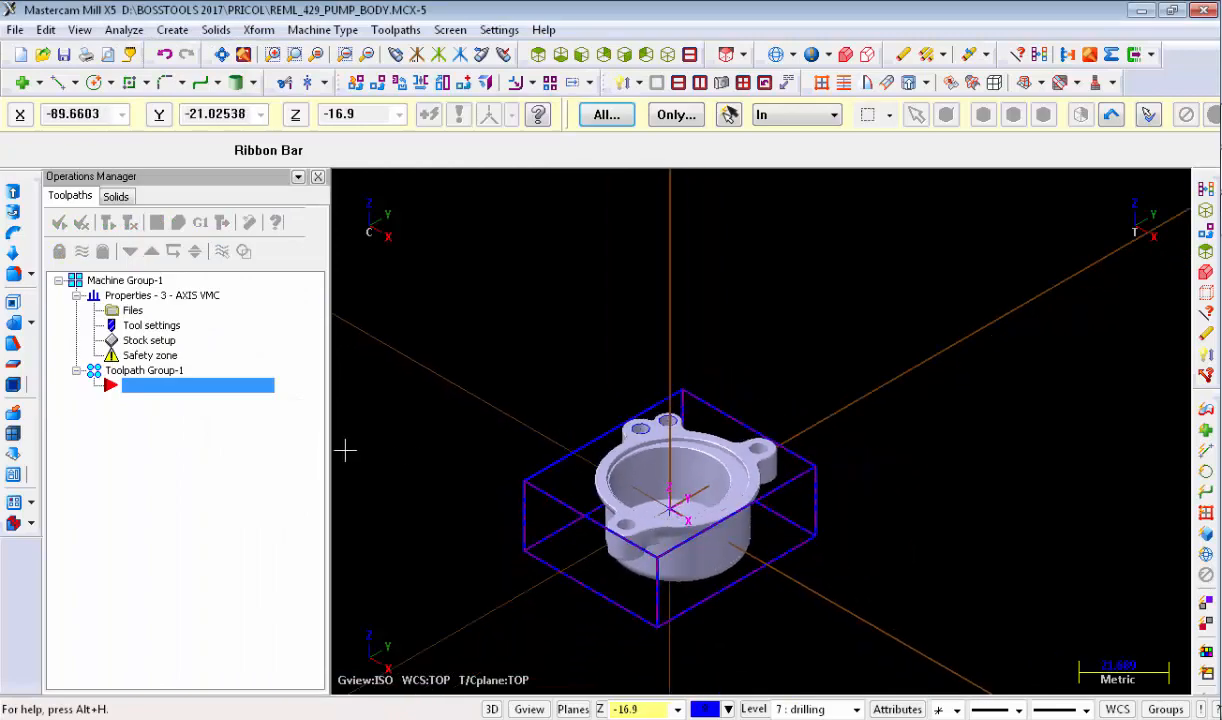
Step: Measure the Z position of the pump body's upper flange face with Analyze Dynamic
{"action": "scroll", "coordinate": [612, 475], "scroll_direction": "up", "scroll_amount": 5}
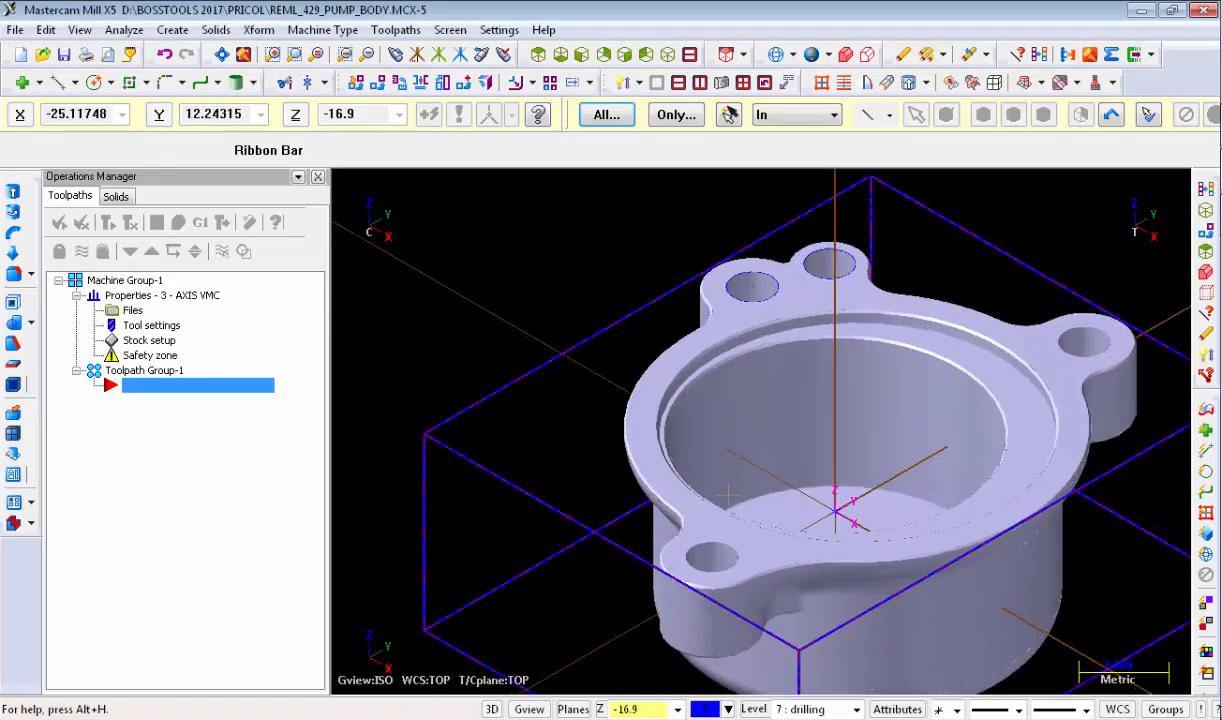
{"action": "middle_click_drag", "start_coordinate": [612, 475], "coordinate": [739, 527]}
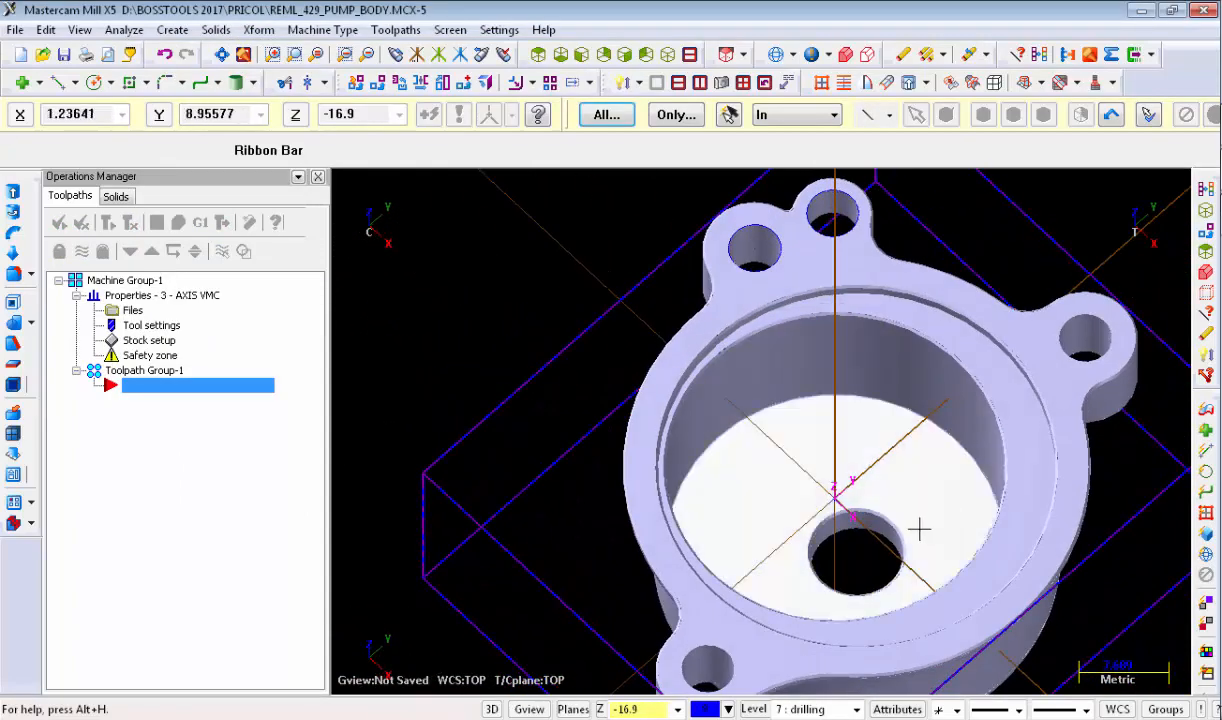
{"action": "middle_click_drag", "start_coordinate": [507, 254], "coordinate": [625, 386]}
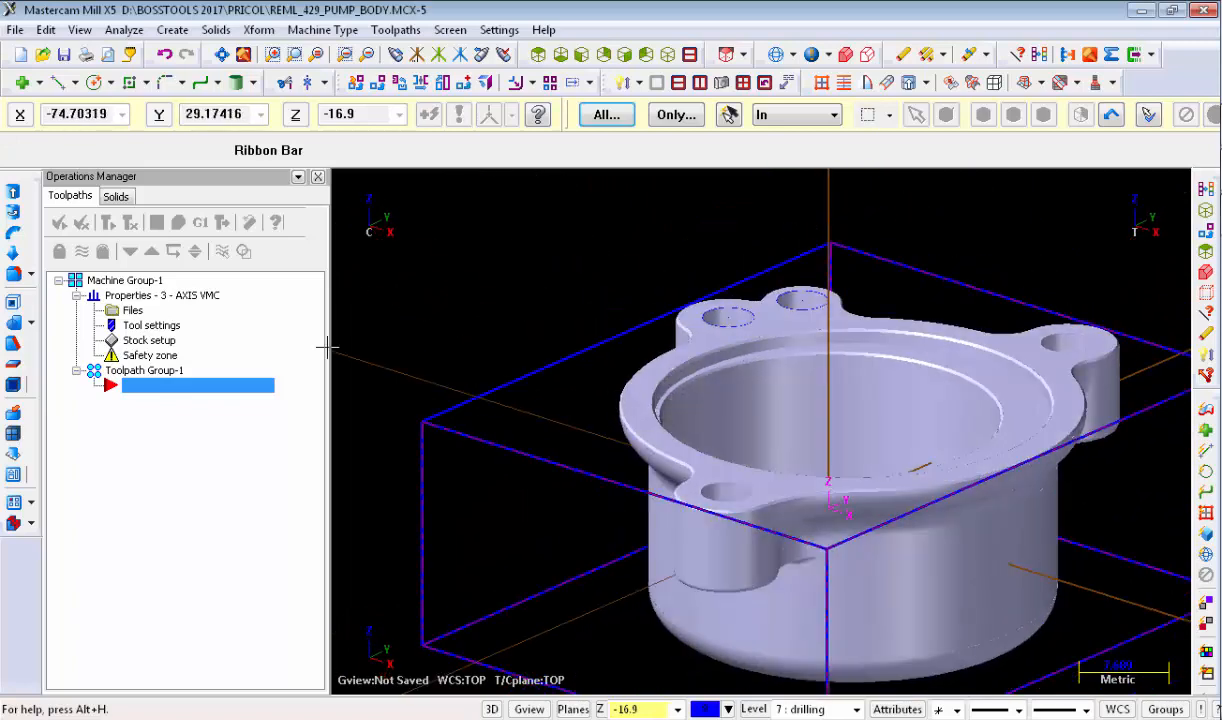
{"action": "left_click", "coordinate": [124, 29]}
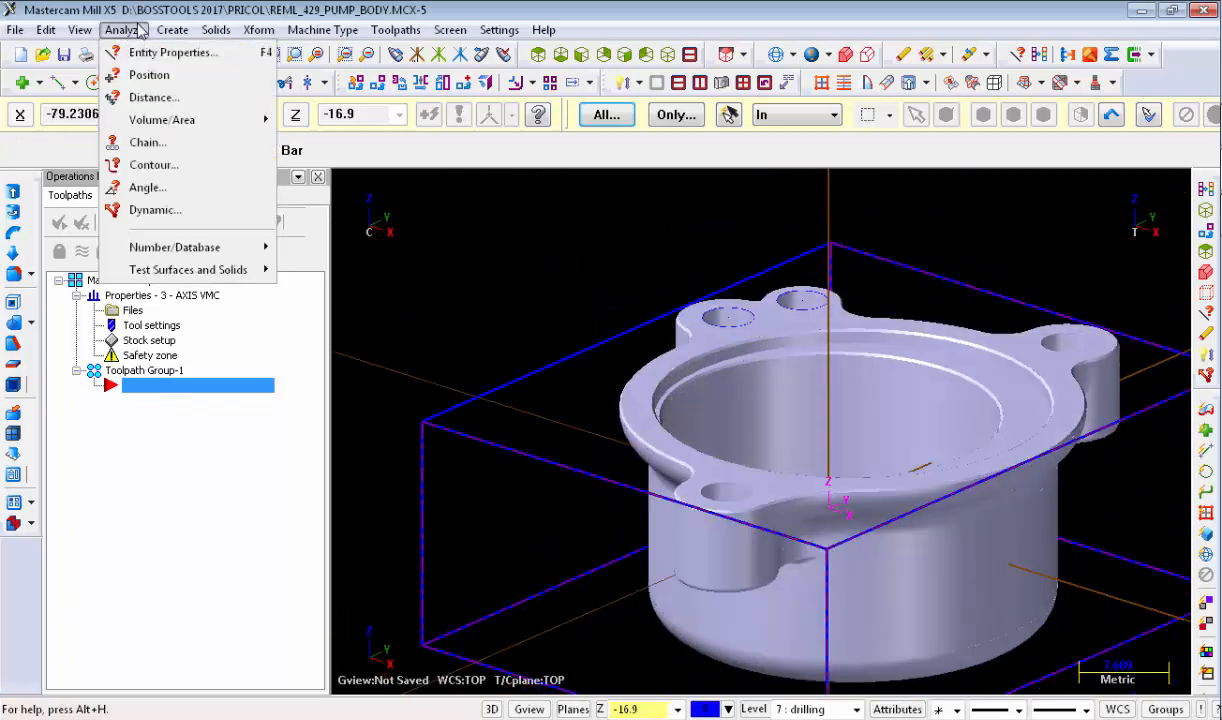
{"action": "left_click", "coordinate": [182, 209]}
{"action": "left_click", "coordinate": [643, 415]}
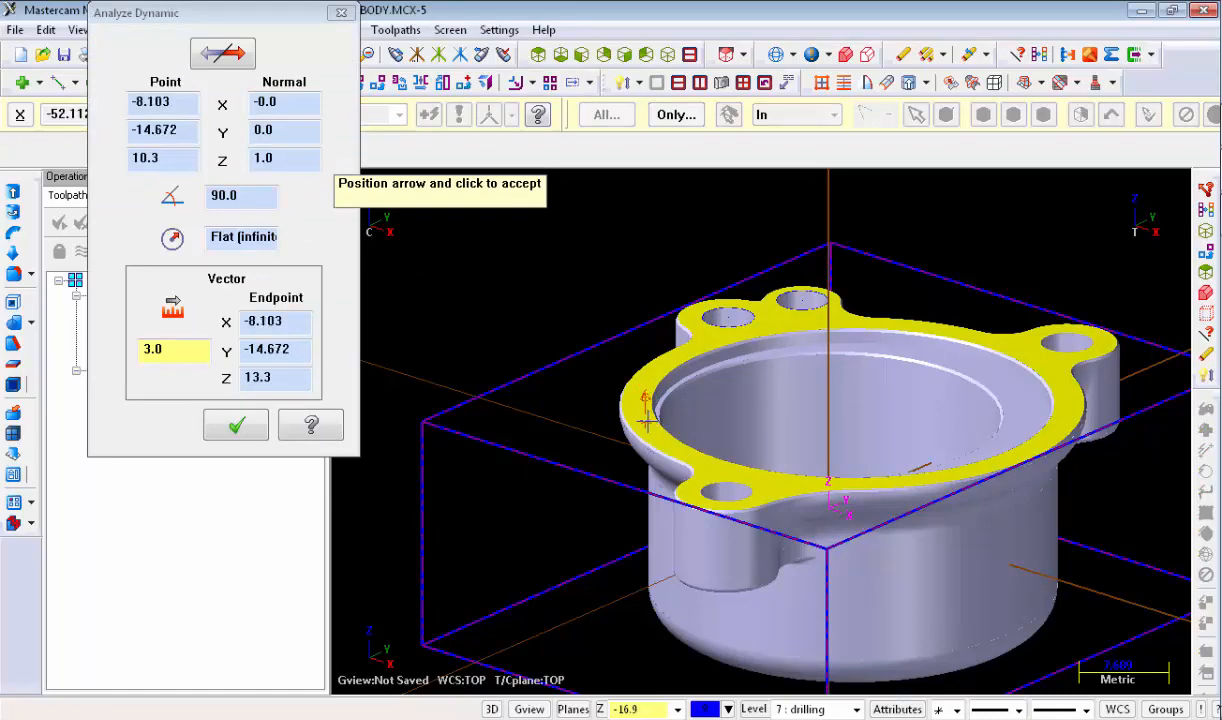
{"action": "key", "text": "Escape"}
Step: Move the pump body together with its bounding box by -10.3 in Z using Translate, and clear the transform colors
{"action": "right_click", "coordinate": [557, 212]}
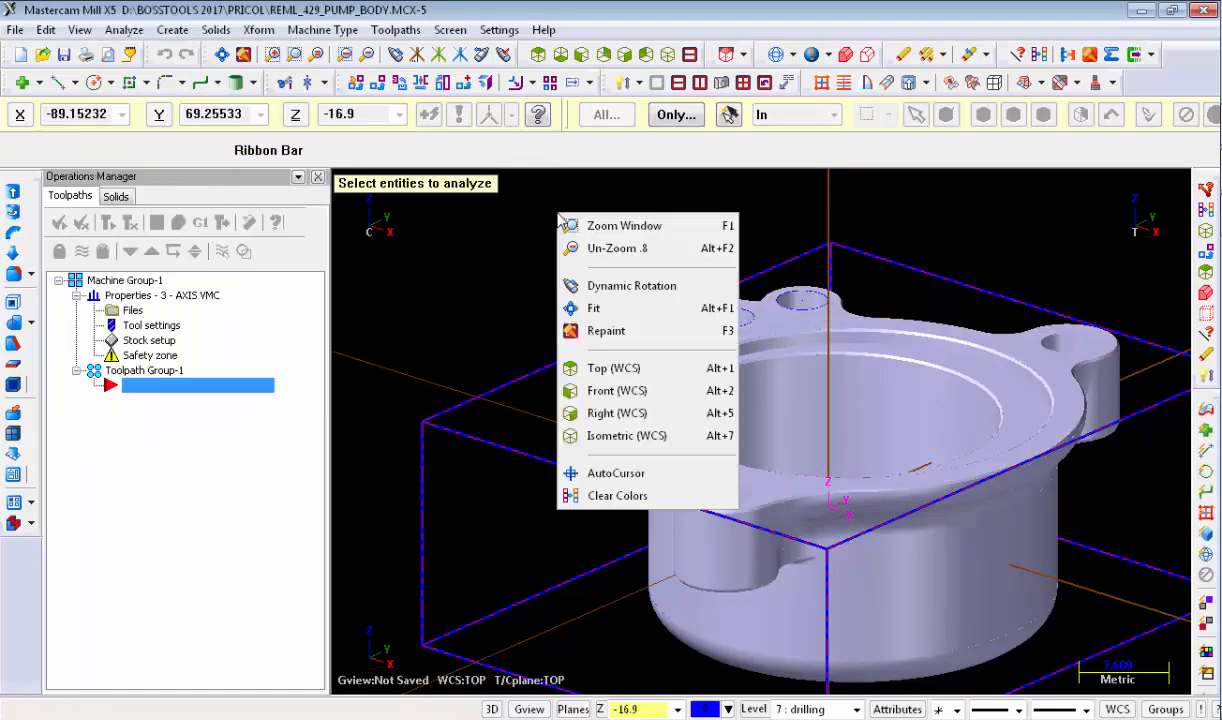
{"action": "left_click", "coordinate": [610, 440]}
{"action": "scroll", "coordinate": [584, 404], "scroll_direction": "down", "scroll_amount": 3}
{"action": "scroll", "coordinate": [663, 318], "scroll_direction": "up", "scroll_amount": 1}
{"action": "left_click", "coordinate": [258, 29]}
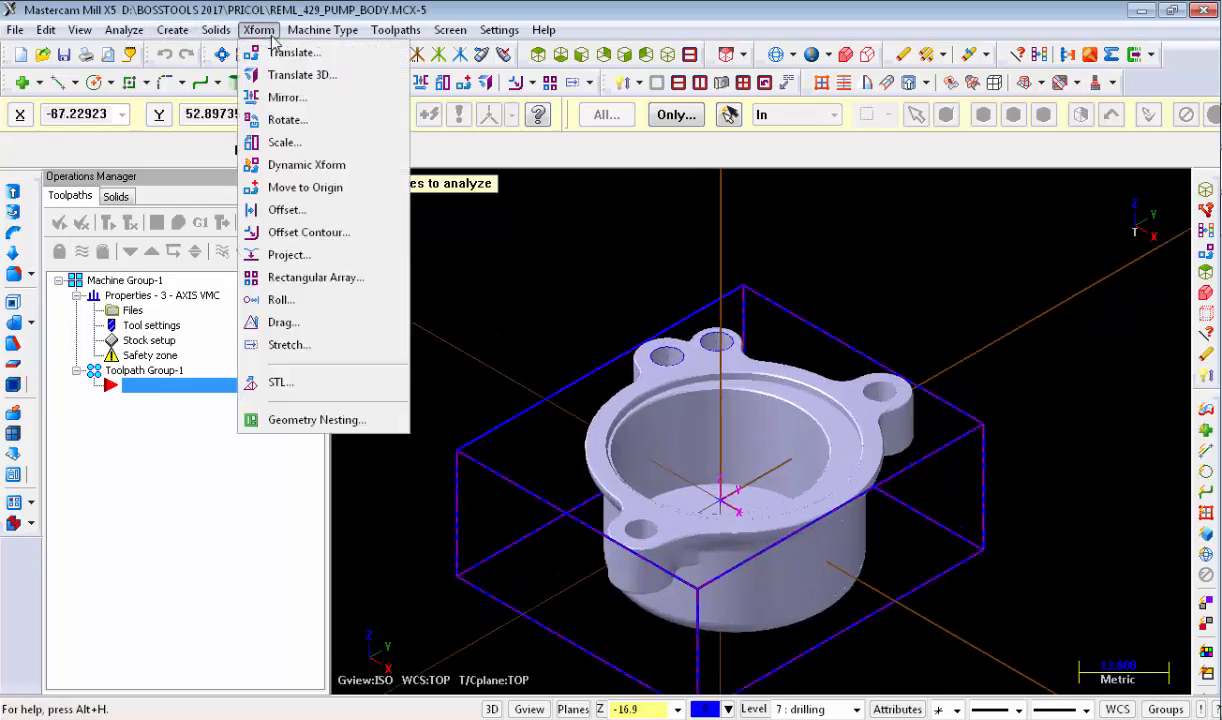
{"action": "left_click", "coordinate": [287, 49]}
{"action": "scroll", "coordinate": [780, 310], "scroll_direction": "down", "scroll_amount": 1}
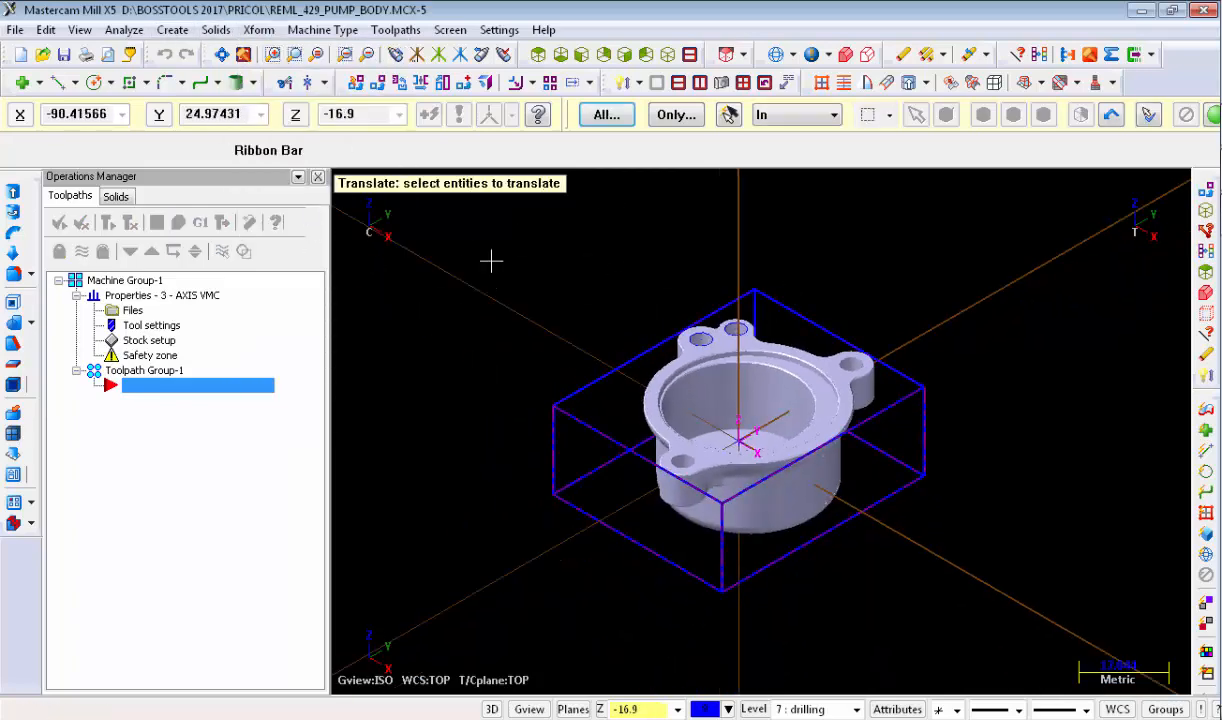
{"action": "left_click_drag", "start_coordinate": [491, 254], "coordinate": [1069, 587]}
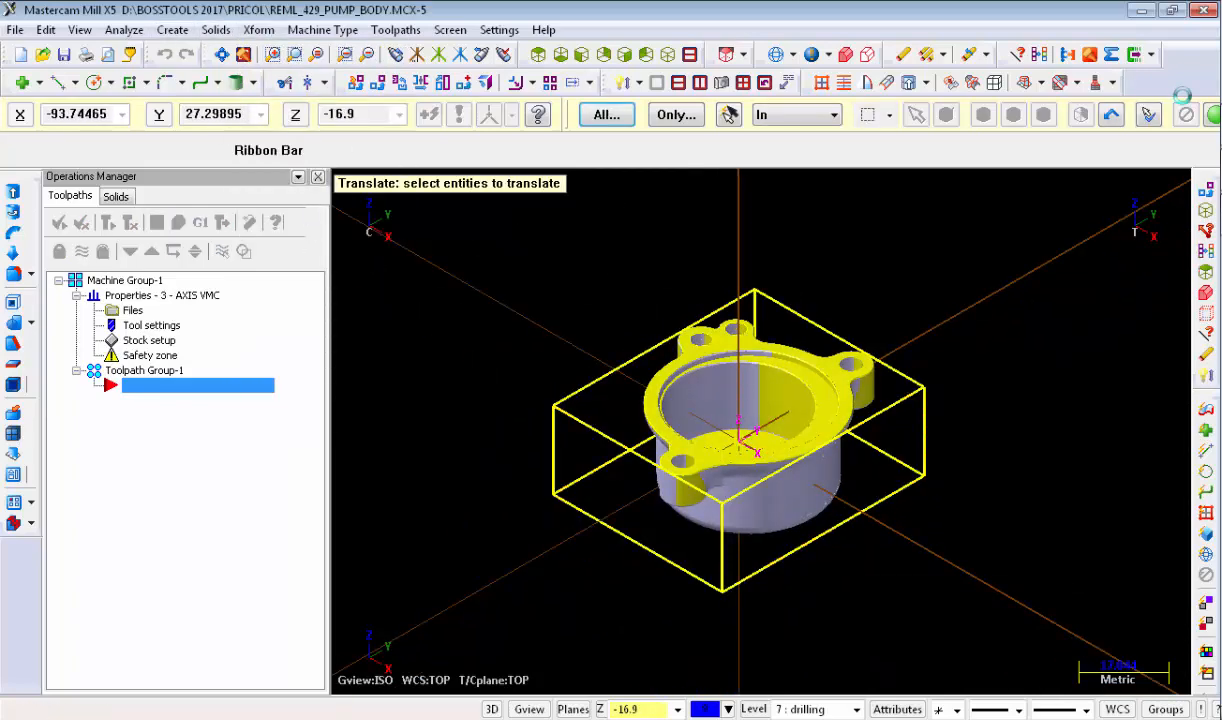
{"action": "left_click", "coordinate": [1212, 116]}
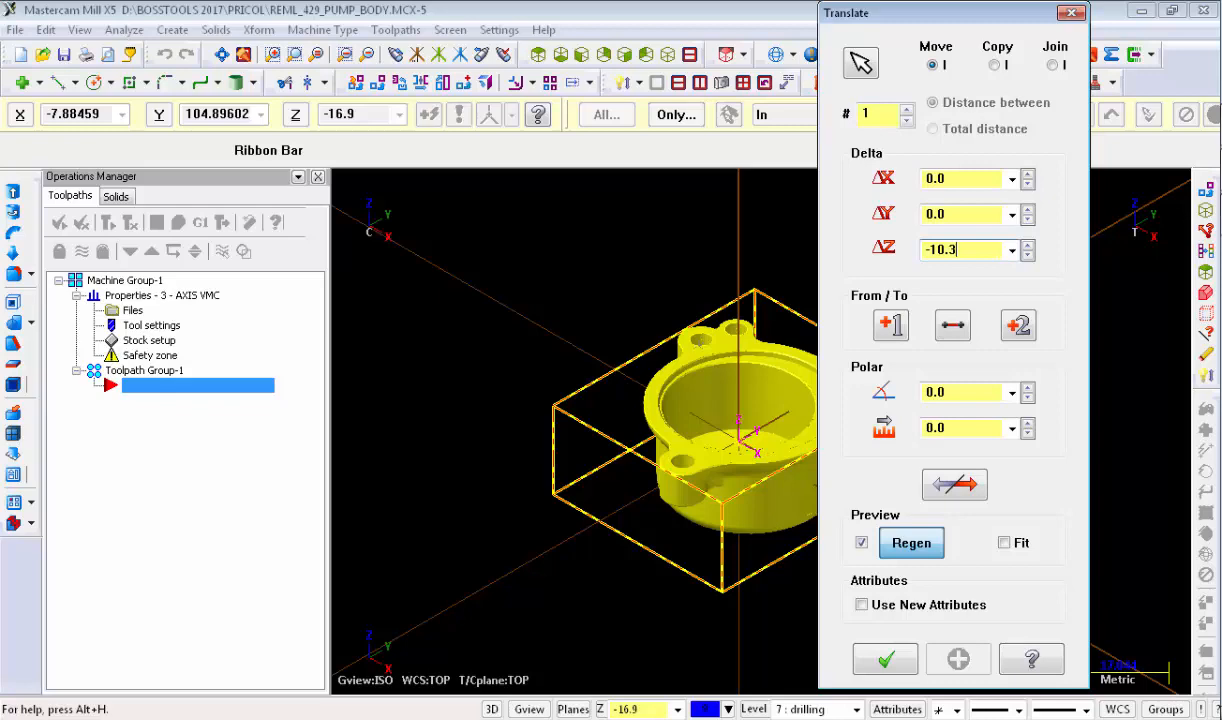
{"action": "left_click", "coordinate": [887, 660]}
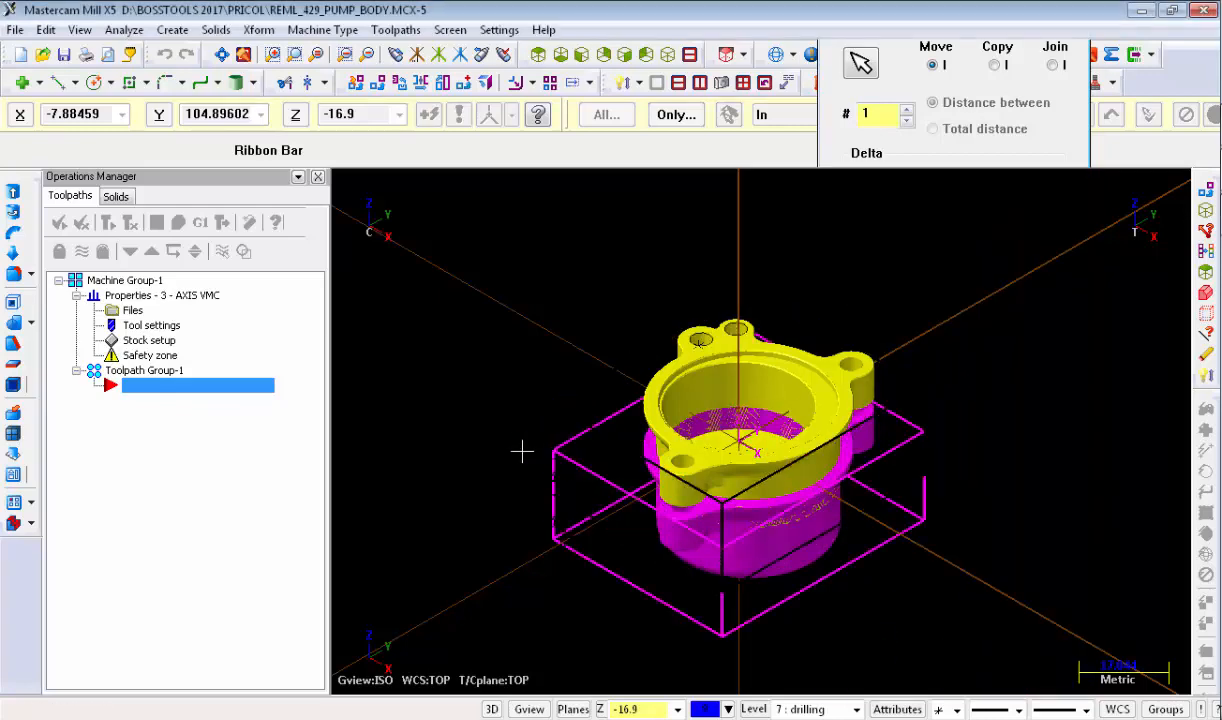
{"action": "right_click", "coordinate": [560, 330]}
{"action": "left_click", "coordinate": [577, 606]}
{"action": "scroll", "coordinate": [577, 591], "scroll_direction": "up", "scroll_amount": 1}
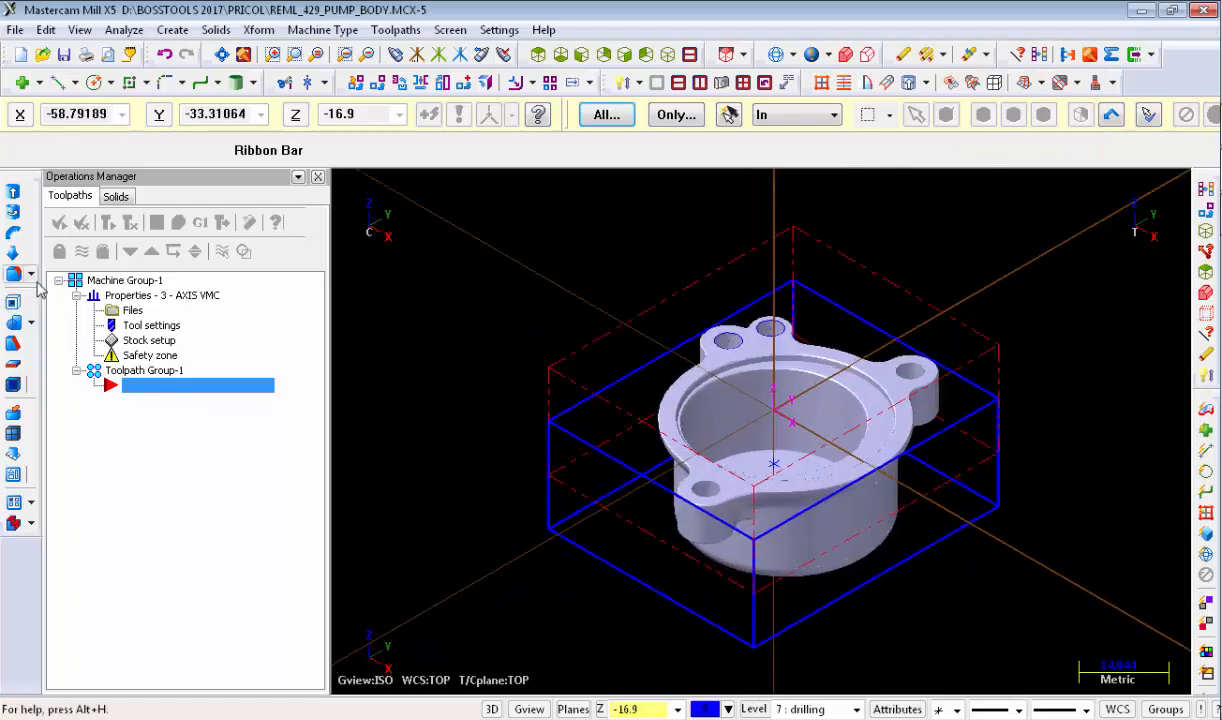
Step: Recalculate the stock in Stock Setup from a rectangular bounding box of all entities with zero expansion
{"action": "left_click", "coordinate": [160, 295]}
{"action": "left_click", "coordinate": [149, 340]}
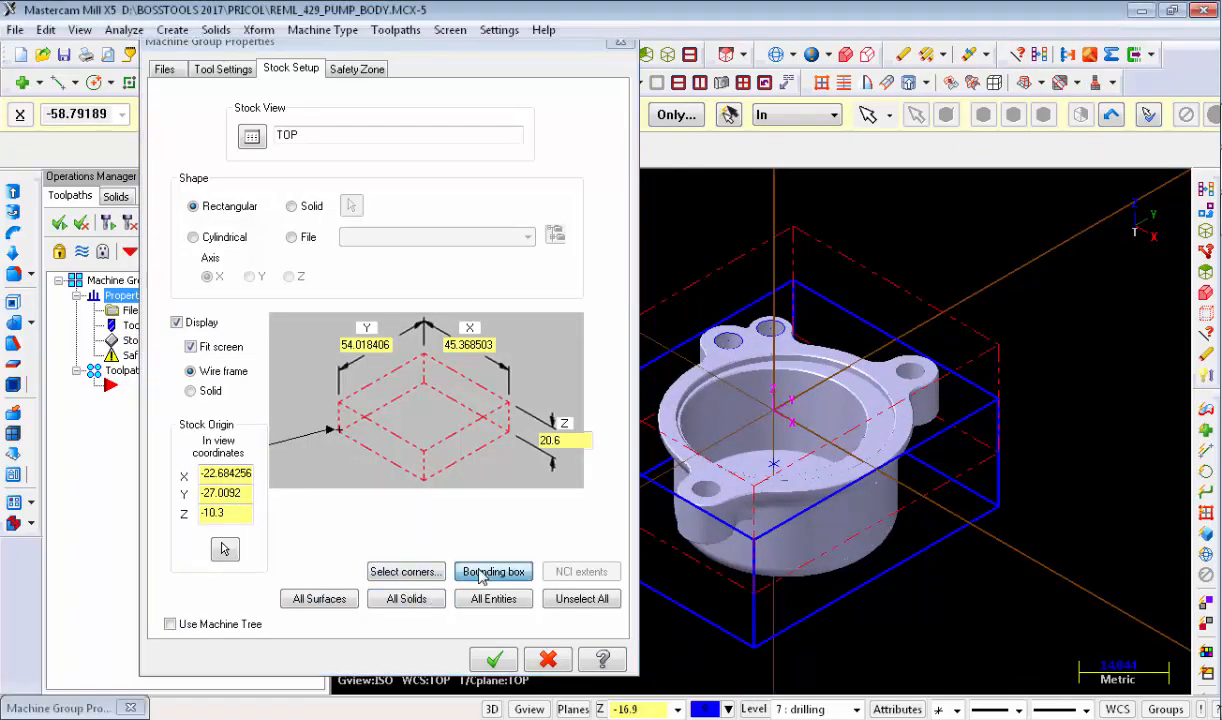
{"action": "left_click", "coordinate": [480, 572]}
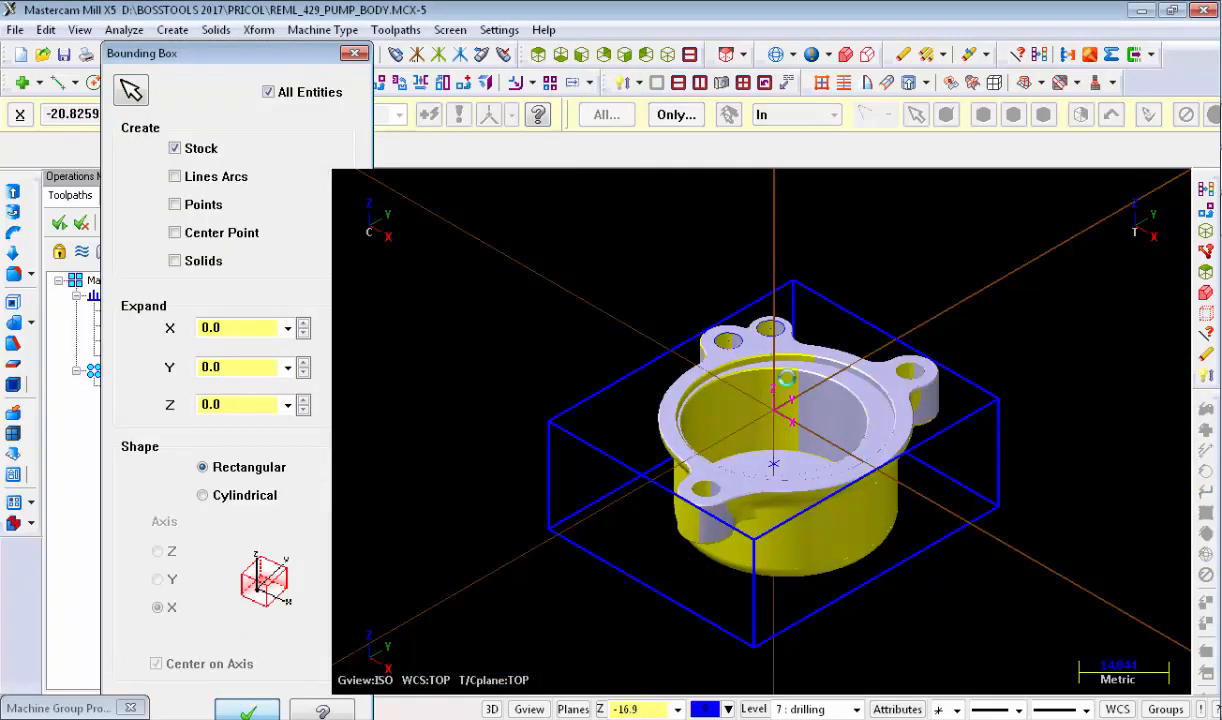
{"action": "key", "text": "Return"}
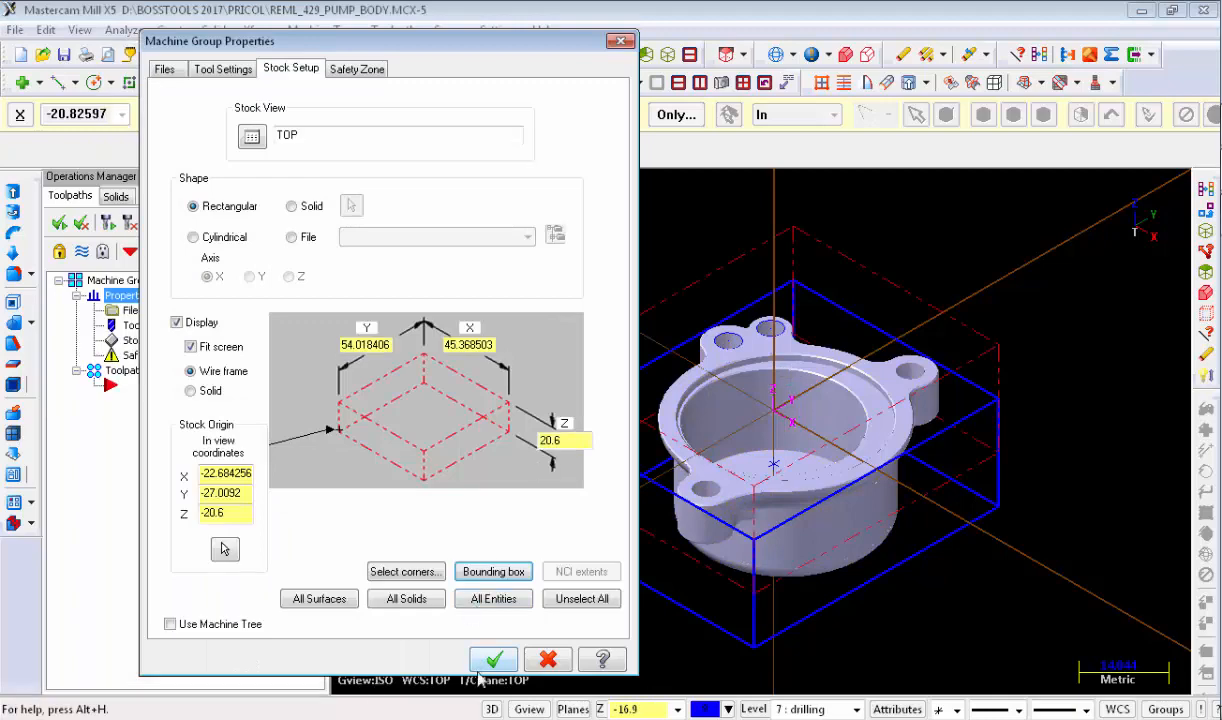
{"action": "left_click", "coordinate": [494, 657]}
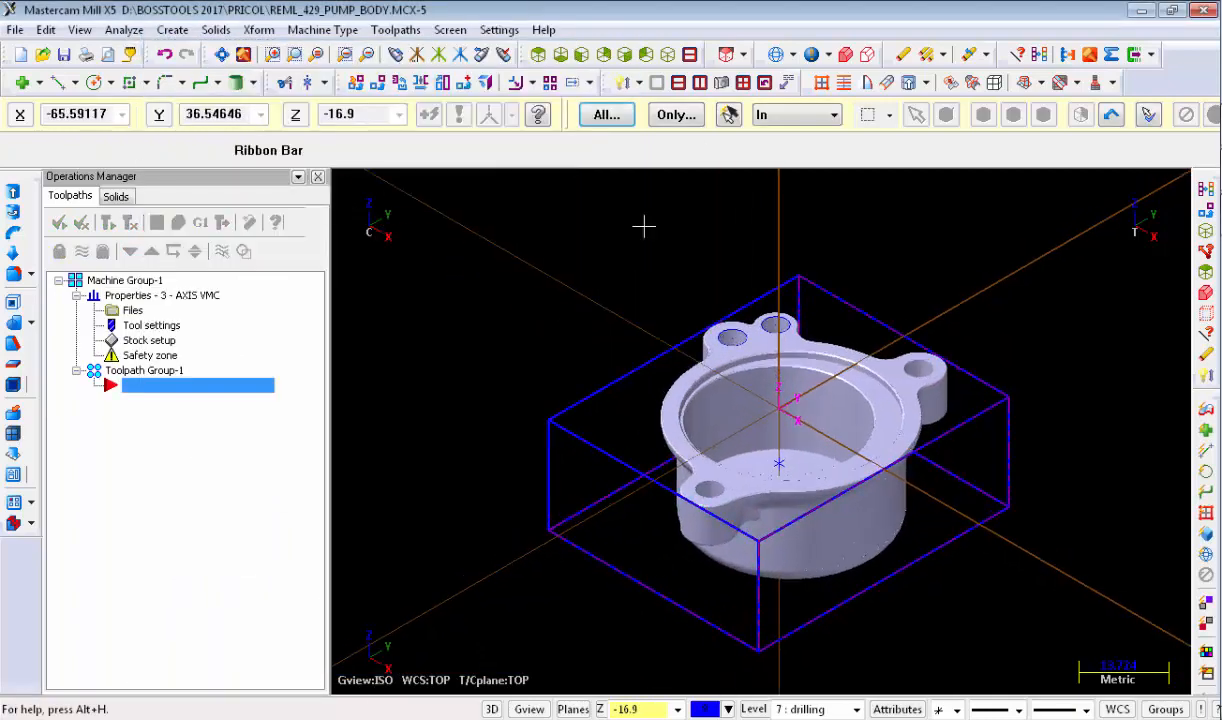
Step: Select all wireframe entities, including points, lines, arcs and splines, and delete them
{"action": "left_click", "coordinate": [605, 115]}
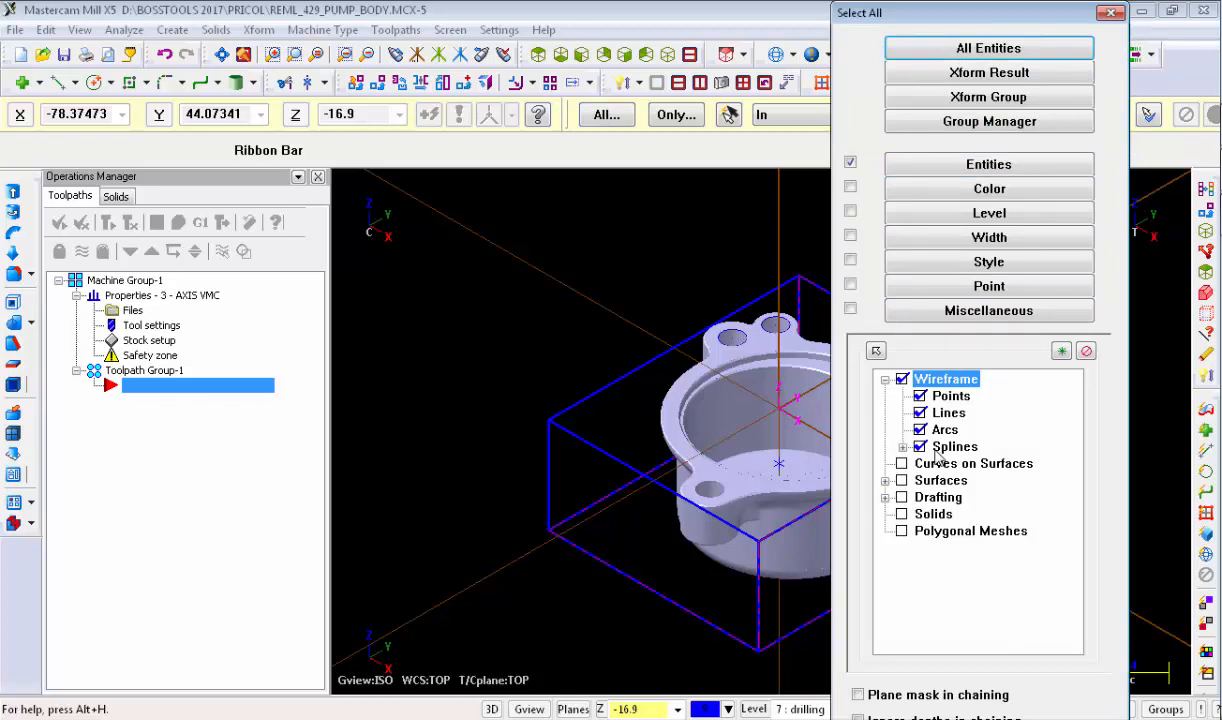
{"action": "key", "text": "Return"}
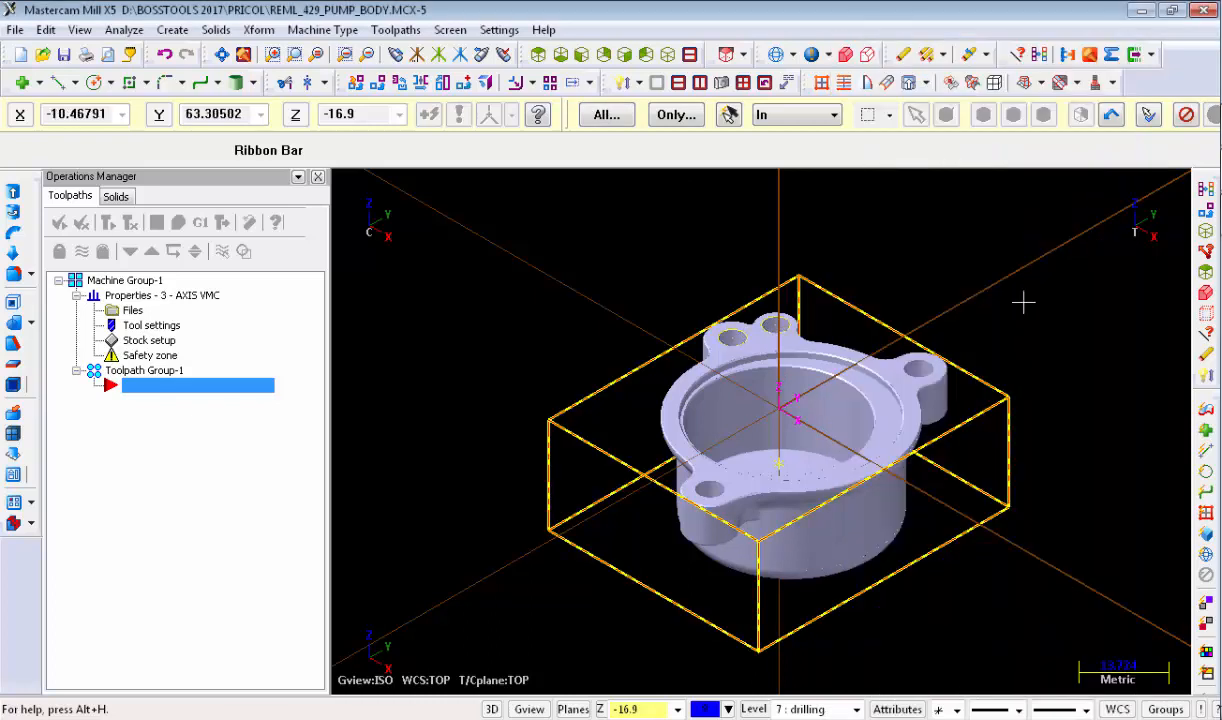
{"action": "left_click", "coordinate": [902, 61]}
{"action": "scroll", "coordinate": [806, 362], "scroll_direction": "up", "scroll_amount": 3}
{"action": "scroll", "coordinate": [798, 346], "scroll_direction": "down", "scroll_amount": 3}
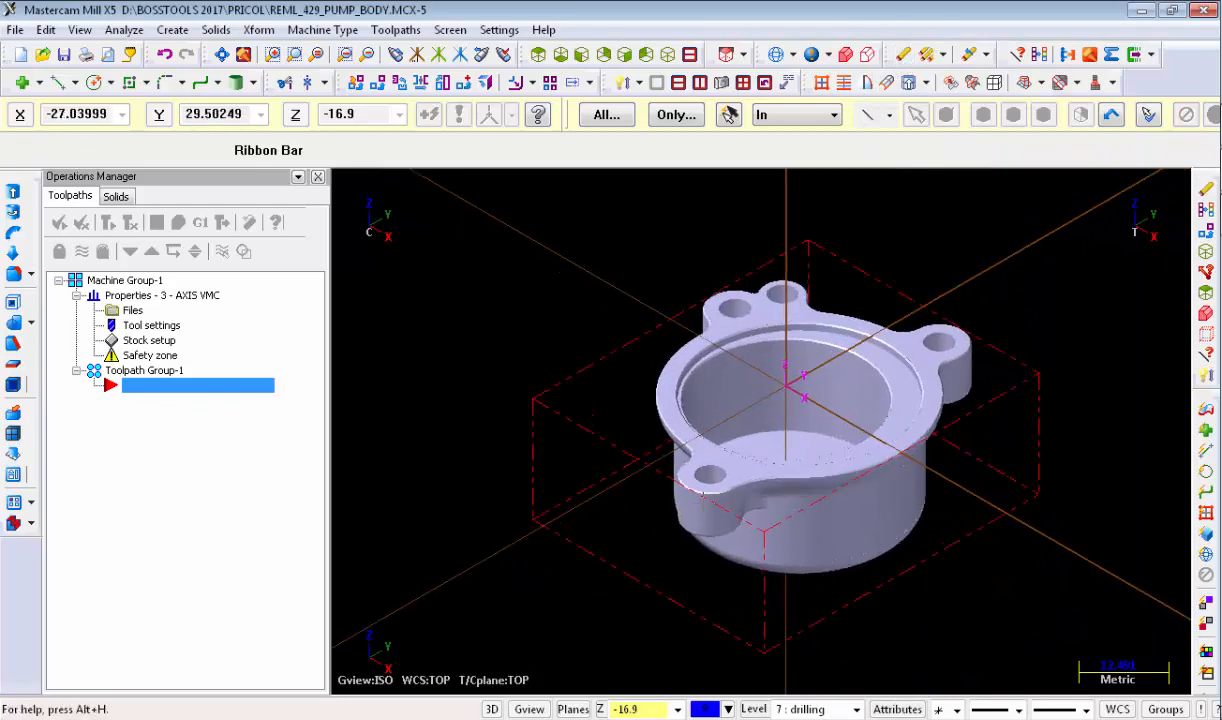
Step: Examine the pump body's pocket, flange holes and origin placement from isometric, top and tilted views
{"action": "scroll", "coordinate": [807, 396], "scroll_direction": "up", "scroll_amount": 2}
{"action": "scroll", "coordinate": [807, 396], "scroll_direction": "up", "scroll_amount": 3}
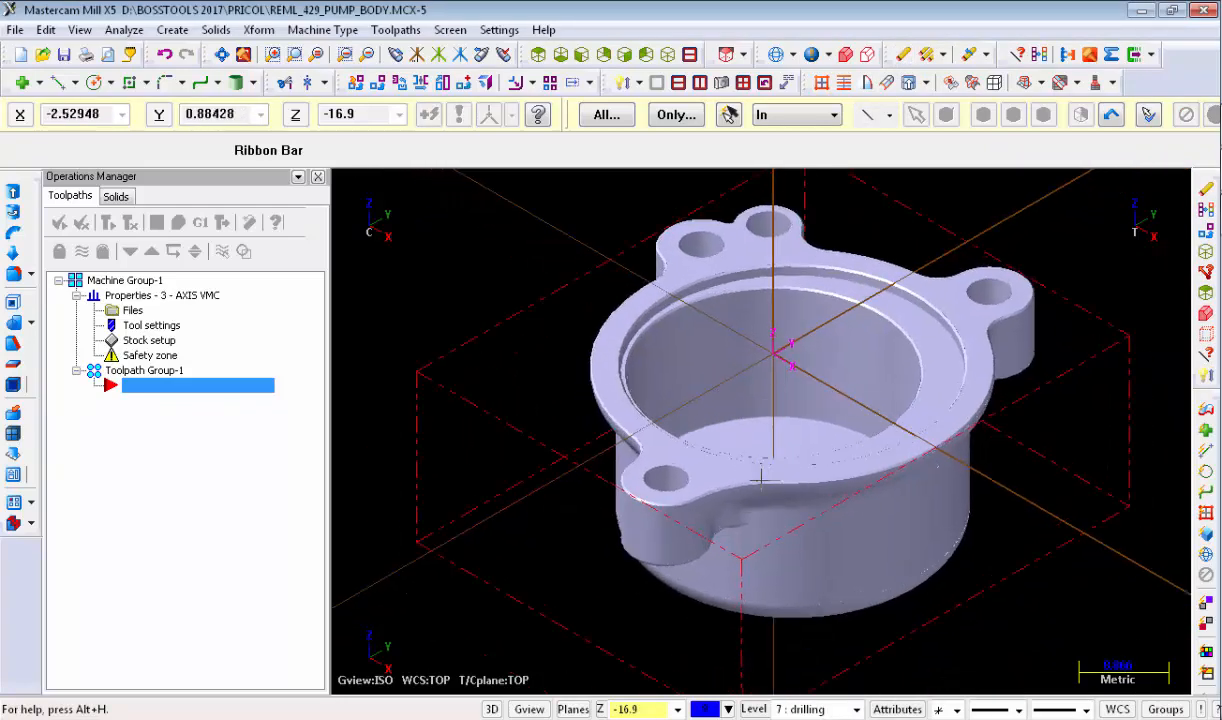
{"action": "mouse_move", "coordinate": [826, 407]}
{"action": "middle_mouse_down"}
{"action": "mouse_move", "coordinate": [832, 508]}
{"action": "mouse_move", "coordinate": [838, 420]}
{"action": "middle_mouse_up"}
{"action": "right_click", "coordinate": [838, 420]}
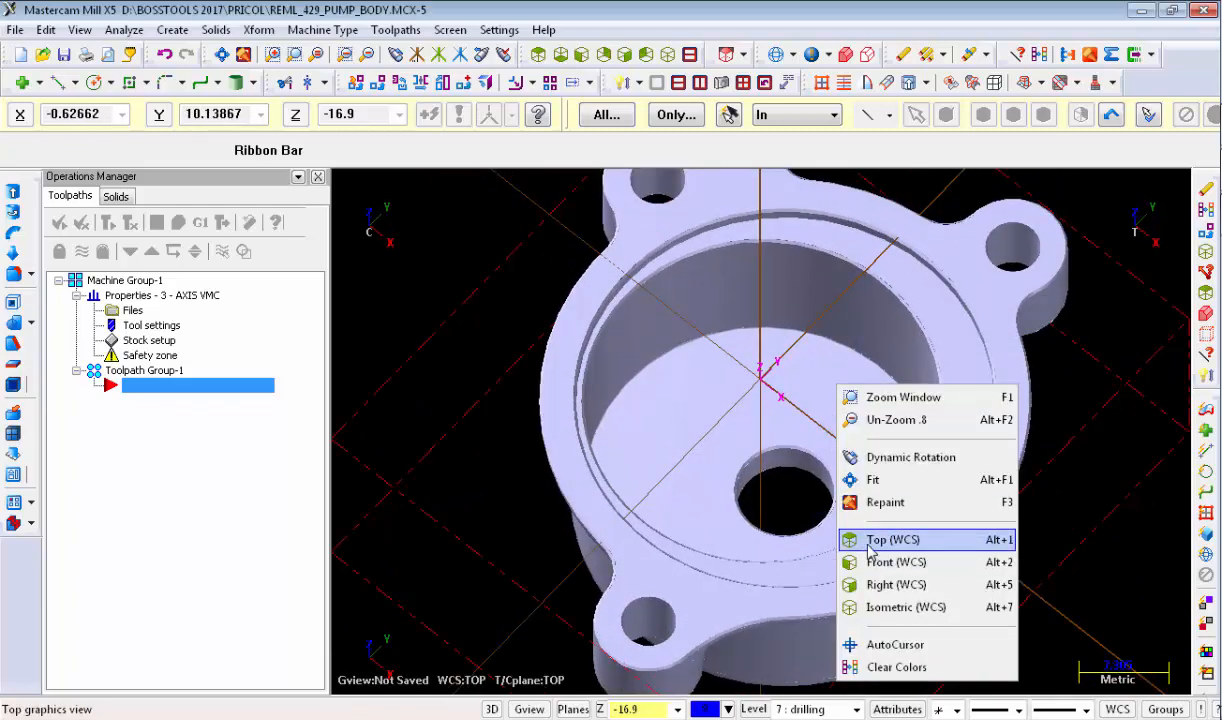
{"action": "left_click", "coordinate": [862, 538]}
{"action": "right_click", "coordinate": [758, 414]}
{"action": "left_click", "coordinate": [790, 503]}
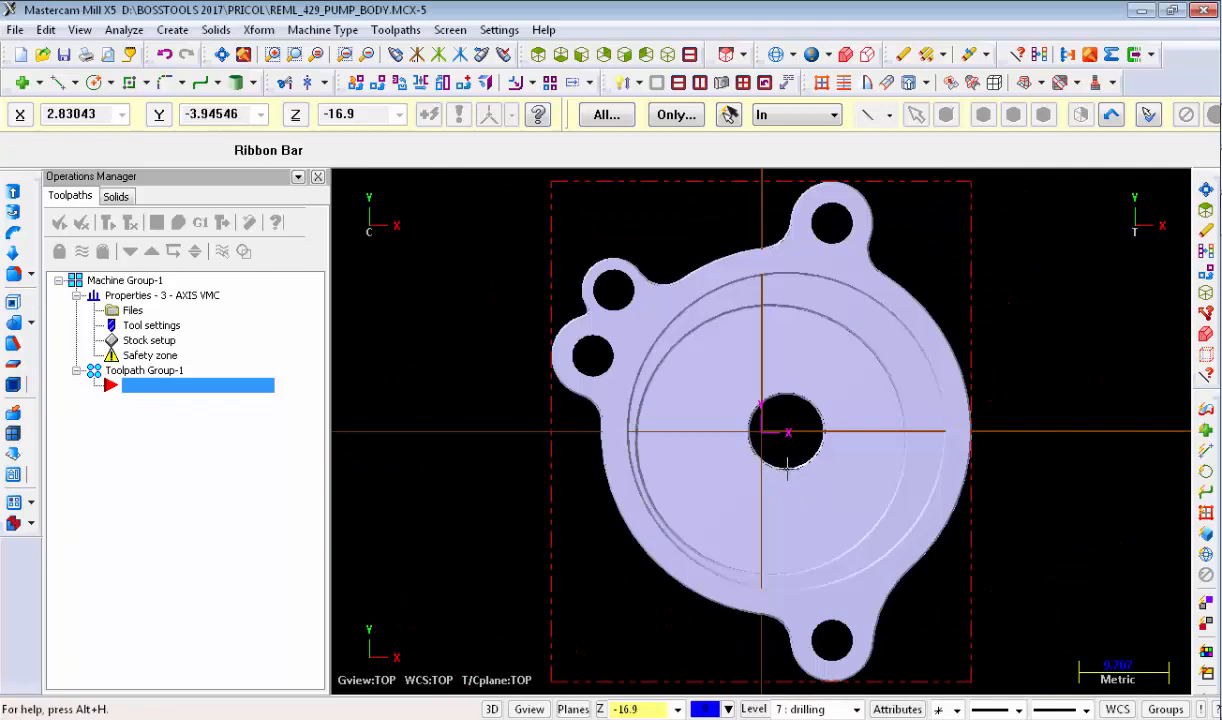
{"action": "right_click", "coordinate": [825, 428]}
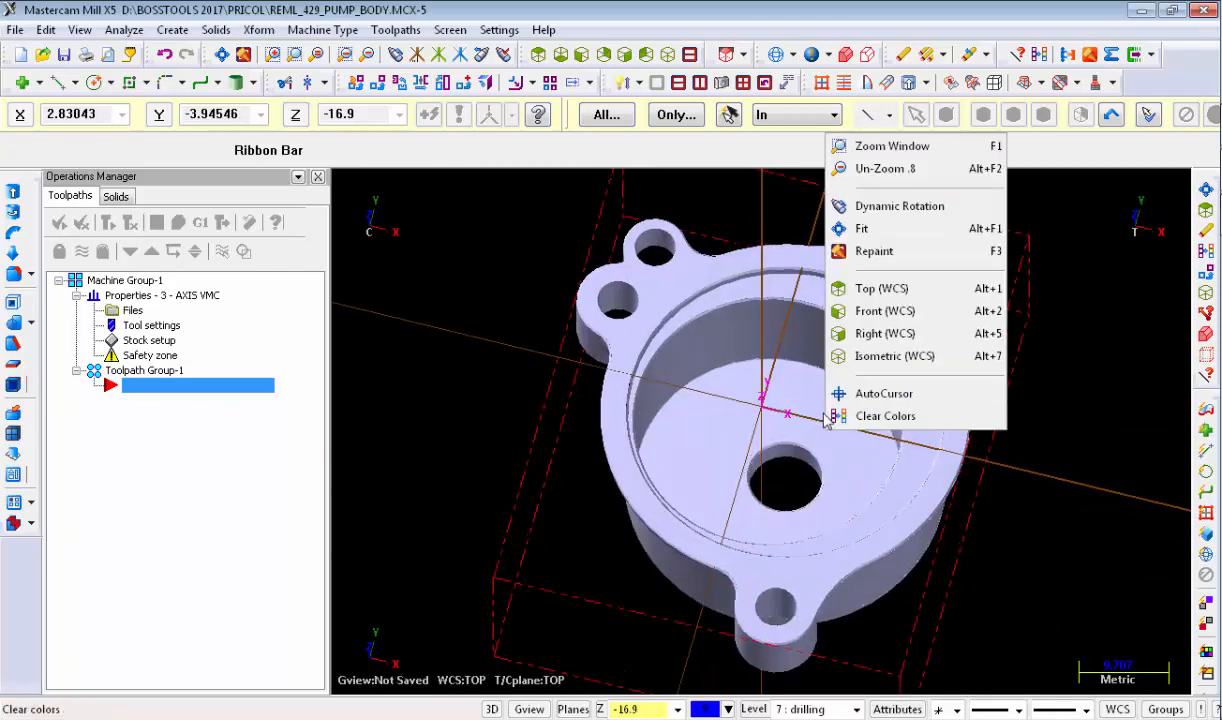
{"action": "left_click", "coordinate": [562, 383]}
{"action": "middle_click_drag", "start_coordinate": [678, 346], "coordinate": [779, 490]}
{"action": "scroll", "coordinate": [780, 461], "scroll_direction": "up", "scroll_amount": 4}
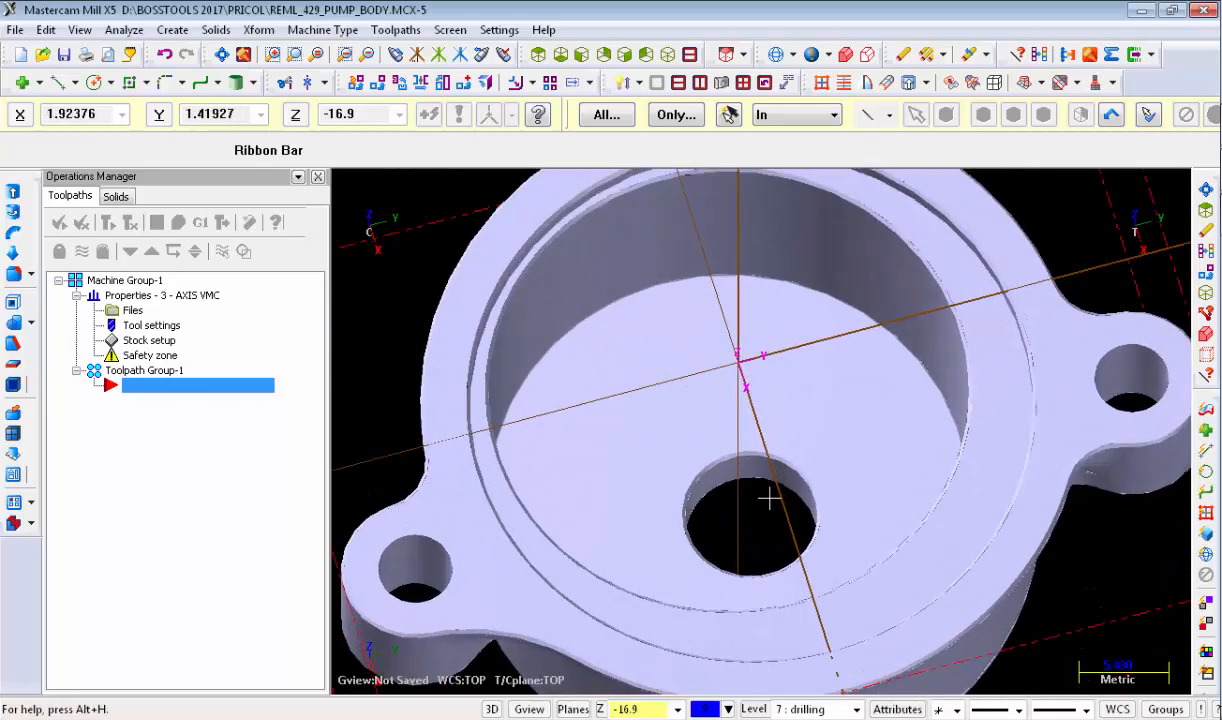
Step: Measure the radius of the hole in the pocket floor with Analyze Dynamic
{"action": "left_click", "coordinate": [133, 35]}
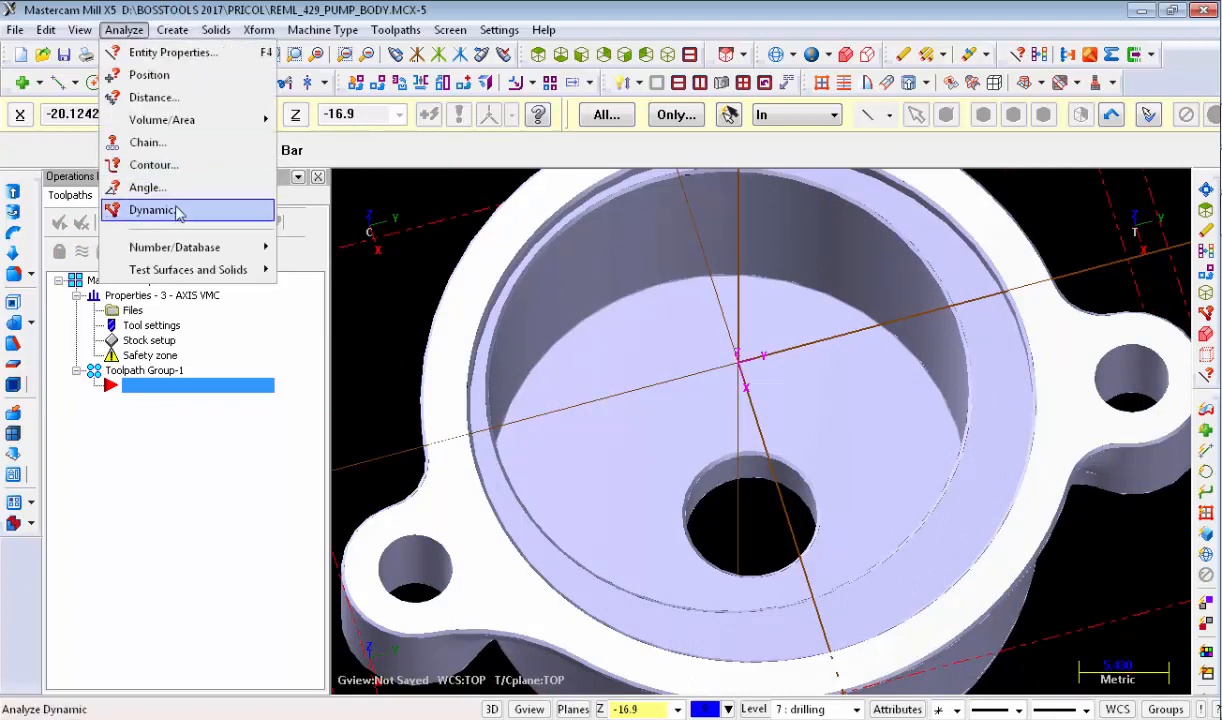
{"action": "left_click", "coordinate": [165, 207]}
{"action": "left_click", "coordinate": [759, 470]}
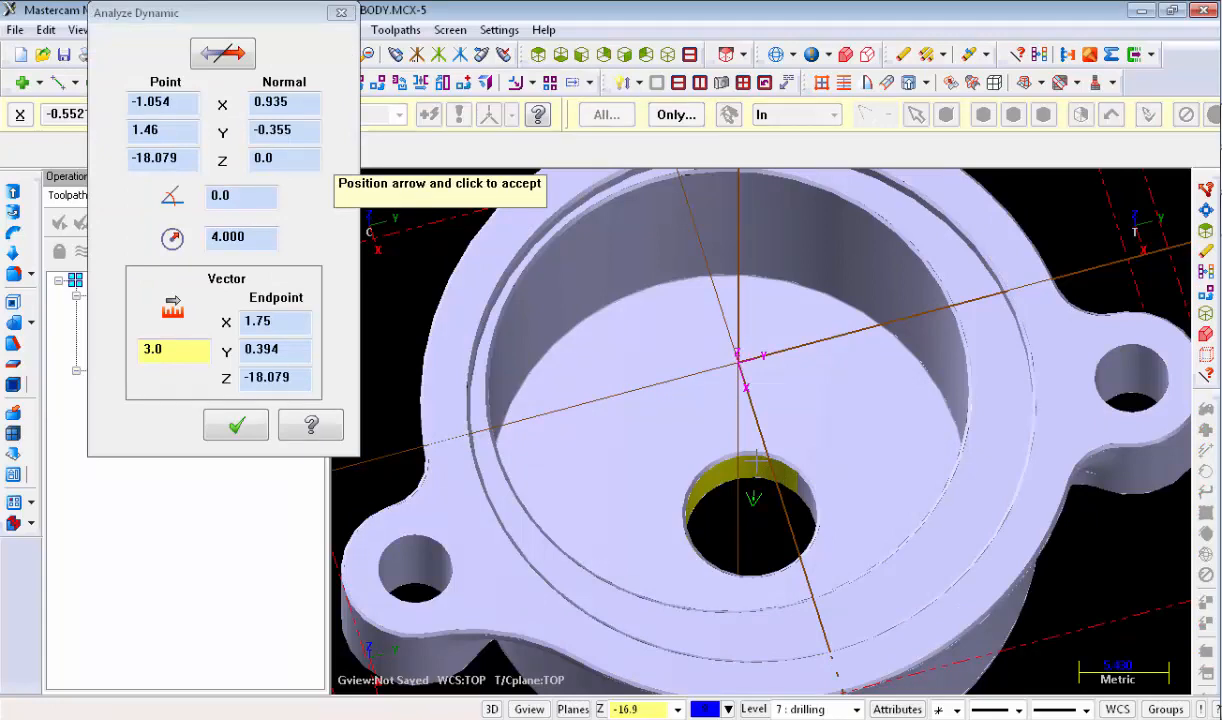
{"action": "left_click", "coordinate": [756, 462]}
Step: Inspect which openings in the flange face and pocket floor need closing, using the Top view, the Isometric view and tilted angles
{"action": "right_click", "coordinate": [762, 339]}
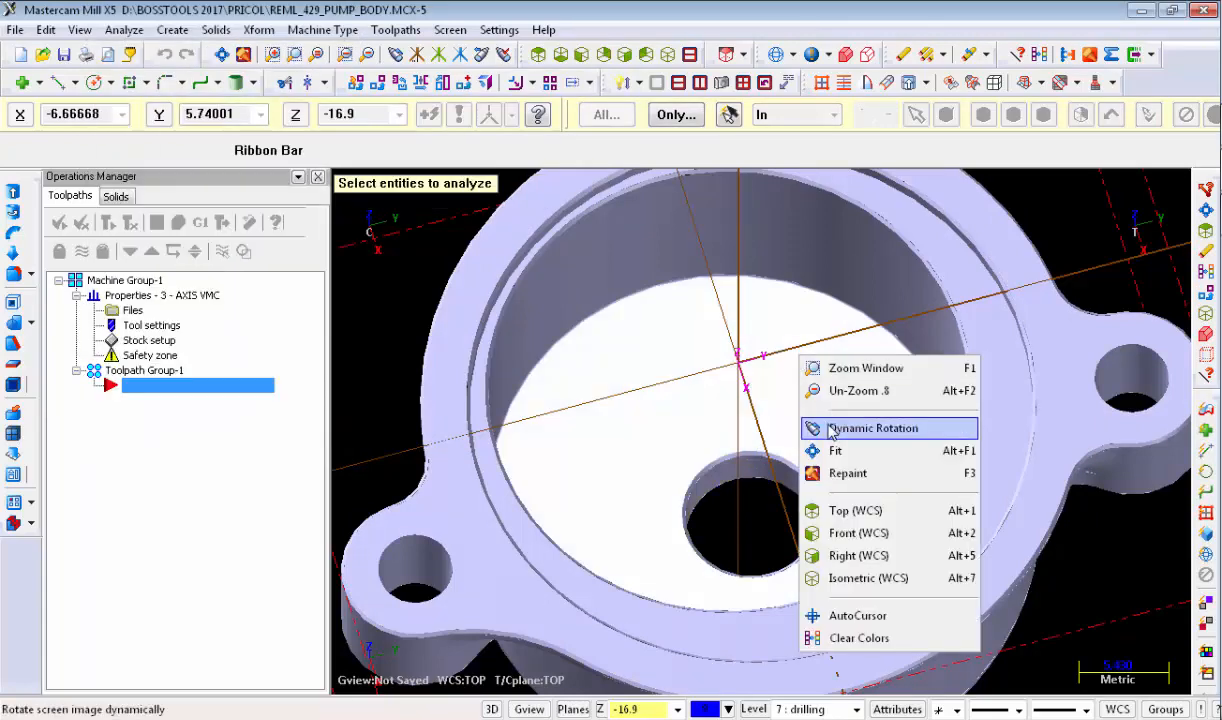
{"action": "left_click", "coordinate": [809, 487]}
{"action": "scroll", "coordinate": [794, 393], "scroll_direction": "up", "scroll_amount": 3}
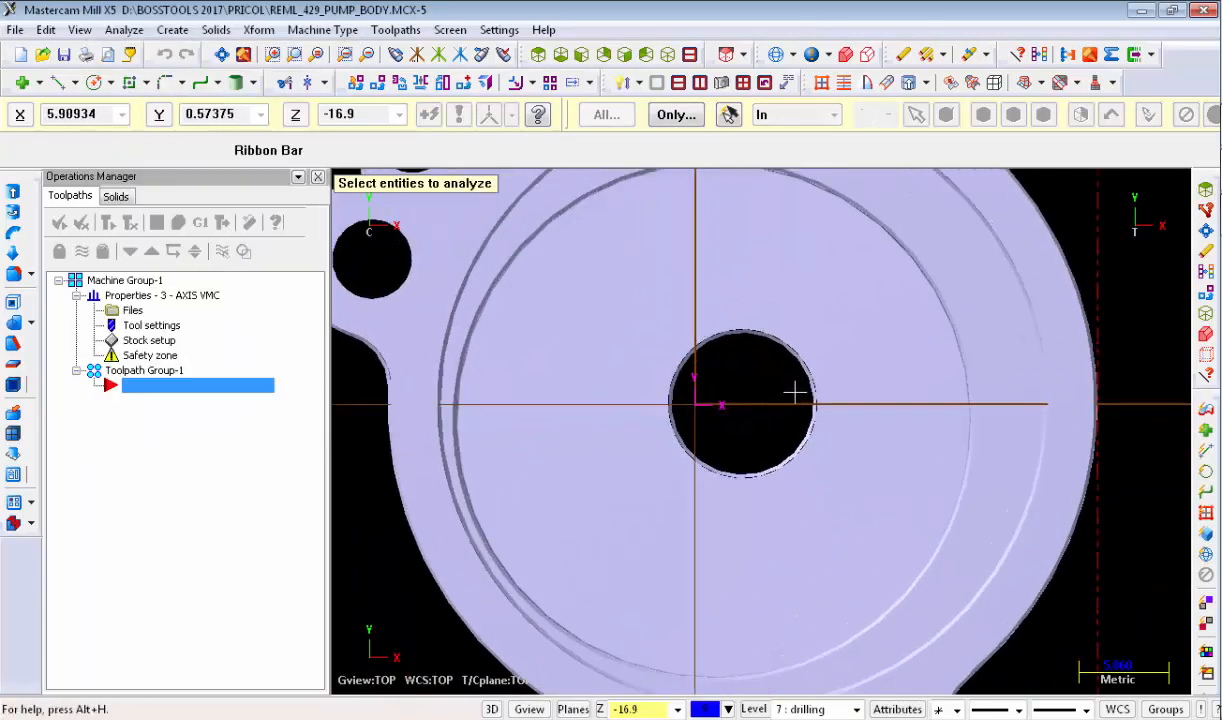
{"action": "scroll", "coordinate": [862, 396], "scroll_direction": "down", "scroll_amount": 1}
{"action": "scroll", "coordinate": [858, 392], "scroll_direction": "down", "scroll_amount": 2}
{"action": "scroll", "coordinate": [655, 213], "scroll_direction": "up", "scroll_amount": 1}
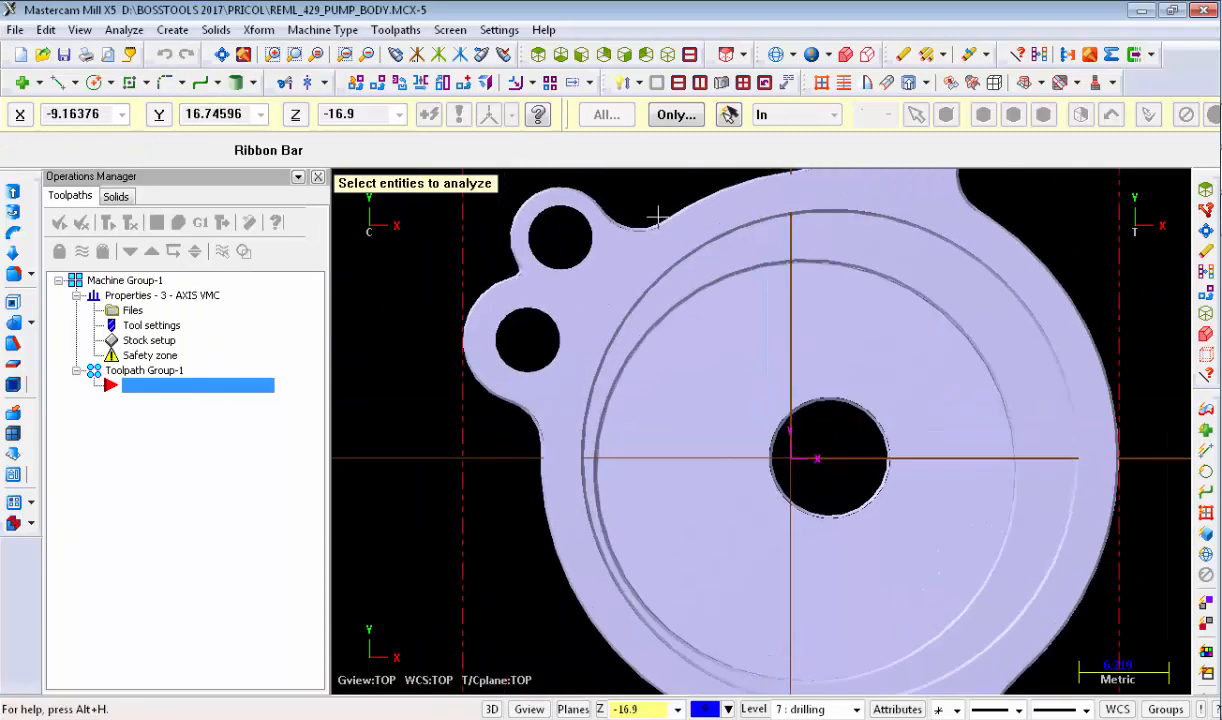
{"action": "scroll", "coordinate": [690, 292], "scroll_direction": "up", "scroll_amount": 1}
{"action": "scroll", "coordinate": [691, 358], "scroll_direction": "down", "scroll_amount": 1}
{"action": "middle_click_drag", "start_coordinate": [691, 358], "coordinate": [670, 290]}
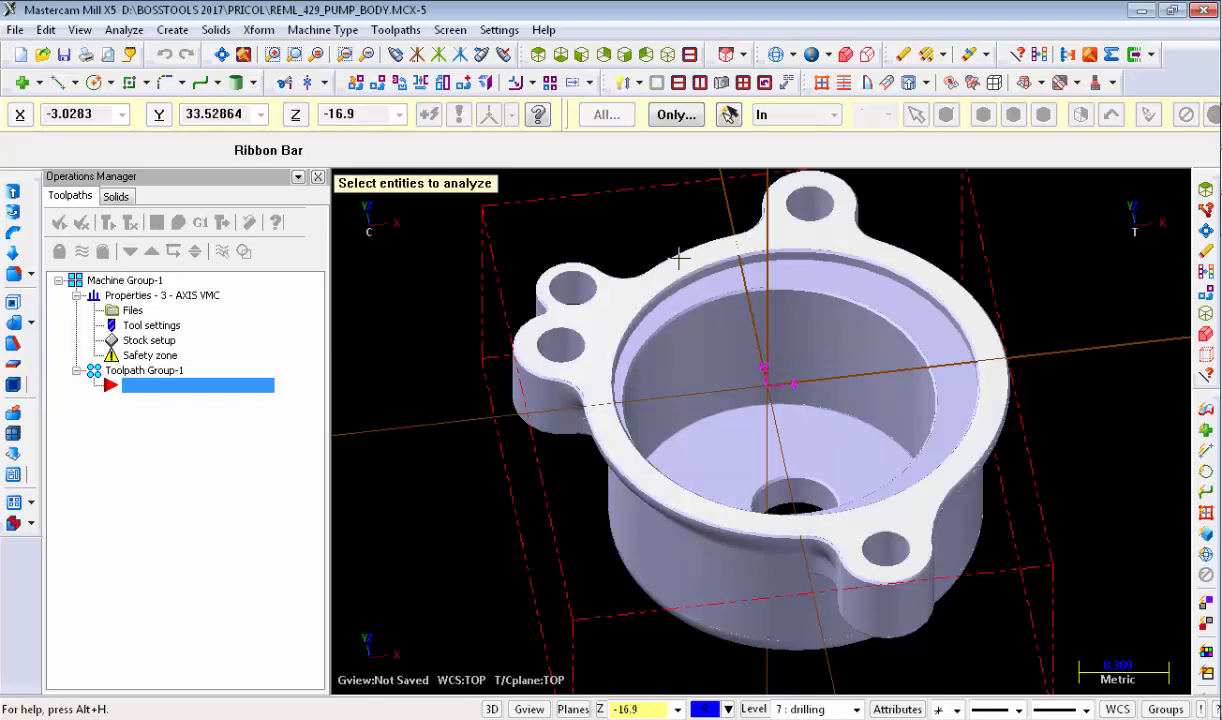
{"action": "right_click", "coordinate": [678, 264]}
{"action": "left_click", "coordinate": [697, 482]}
{"action": "scroll", "coordinate": [720, 360], "scroll_direction": "down", "scroll_amount": 2}
{"action": "scroll", "coordinate": [720, 360], "scroll_direction": "up", "scroll_amount": 3}
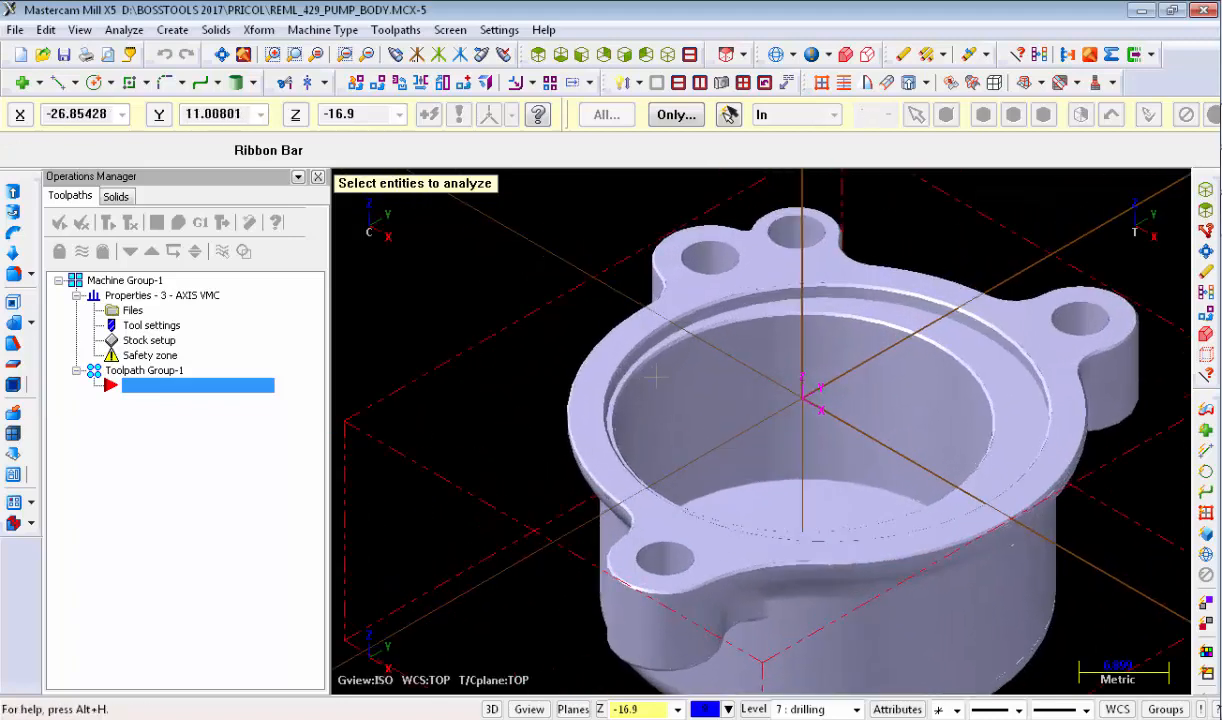
{"action": "scroll", "coordinate": [722, 355], "scroll_direction": "down", "scroll_amount": 1}
{"action": "scroll", "coordinate": [722, 354], "scroll_direction": "down", "scroll_amount": 2}
{"action": "scroll", "coordinate": [724, 350], "scroll_direction": "up", "scroll_amount": 1}
{"action": "middle_click_drag", "start_coordinate": [729, 354], "coordinate": [754, 468]}
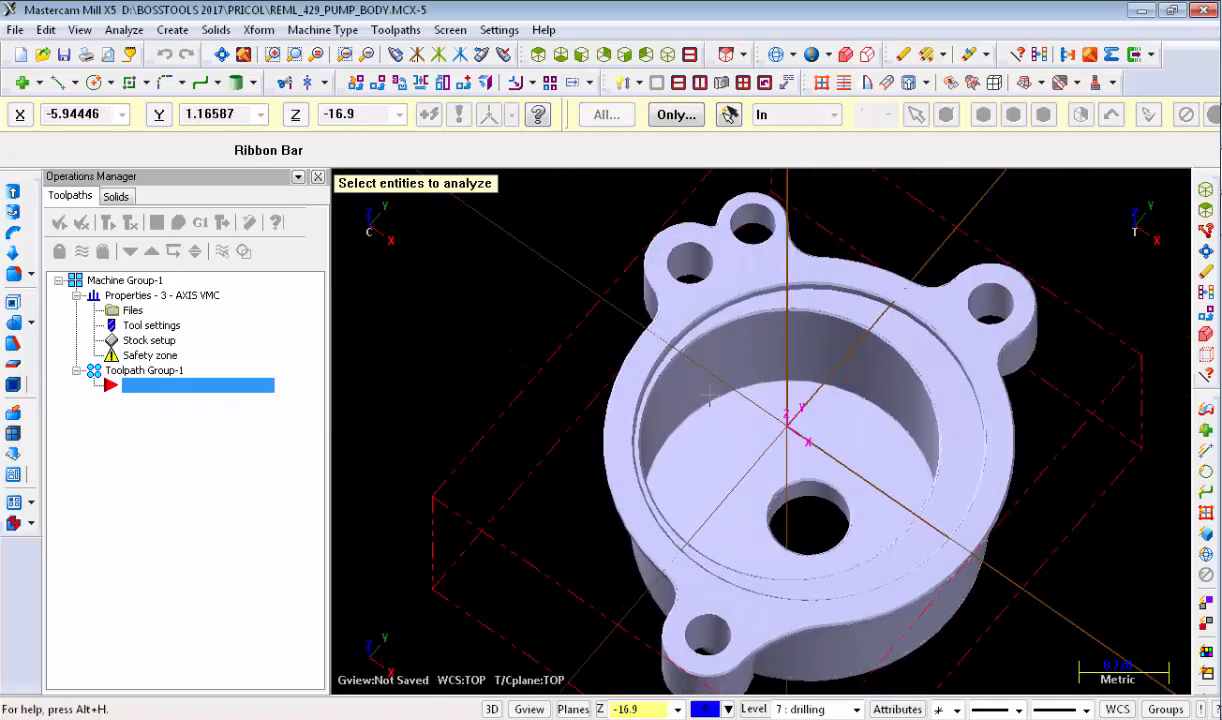
{"action": "scroll", "coordinate": [754, 468], "scroll_direction": "up", "scroll_amount": 2}
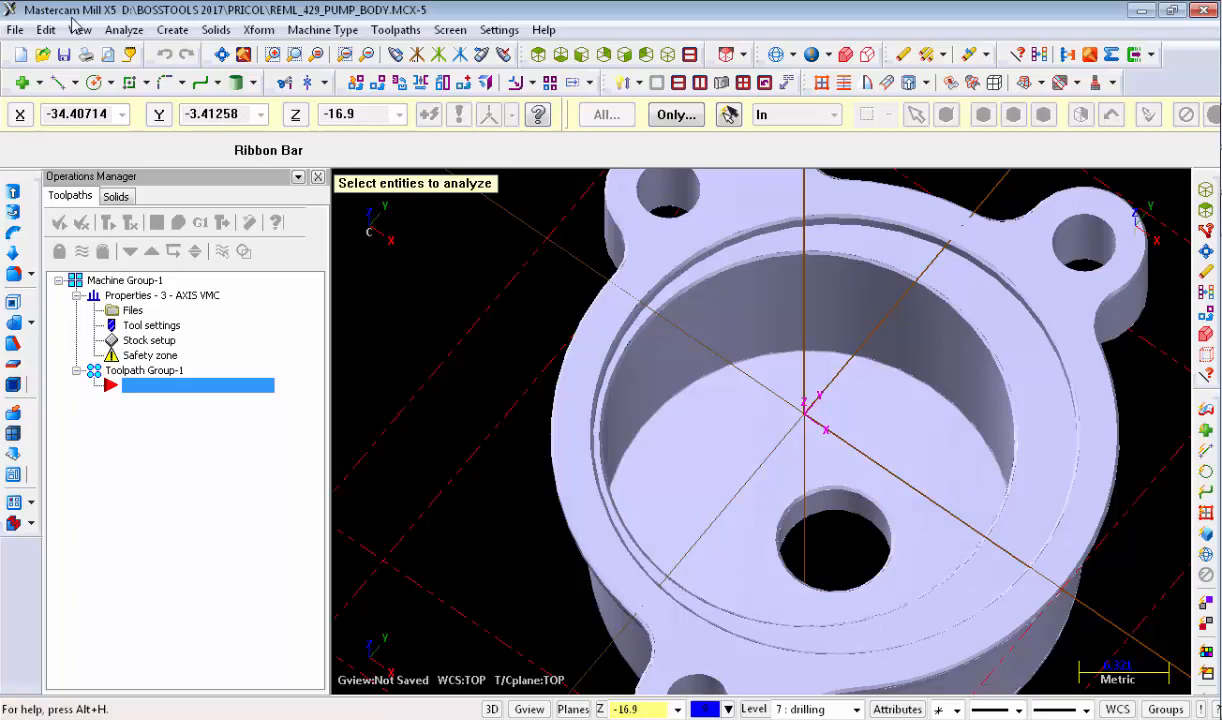
Step: Create an edge curve around the upper rim of the hole in the pocket floor
{"action": "left_click", "coordinate": [172, 29]}
{"action": "mouse_move", "coordinate": [200, 187]}
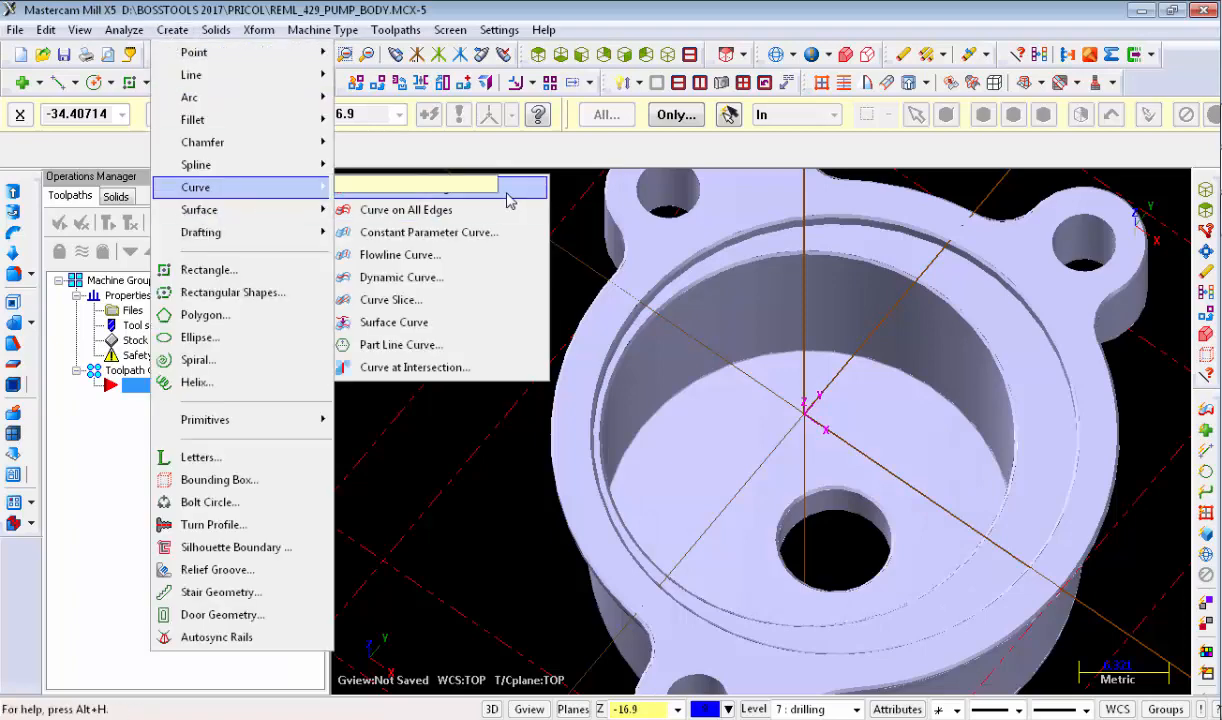
{"action": "left_click", "coordinate": [524, 212]}
{"action": "left_click", "coordinate": [838, 466]}
{"action": "left_click", "coordinate": [838, 466]}
{"action": "middle_click_drag", "start_coordinate": [838, 466], "coordinate": [801, 381]}
{"action": "right_click", "coordinate": [801, 381]}
{"action": "left_click", "coordinate": [850, 660]}
{"action": "scroll", "coordinate": [813, 556], "scroll_direction": "down", "scroll_amount": 1}
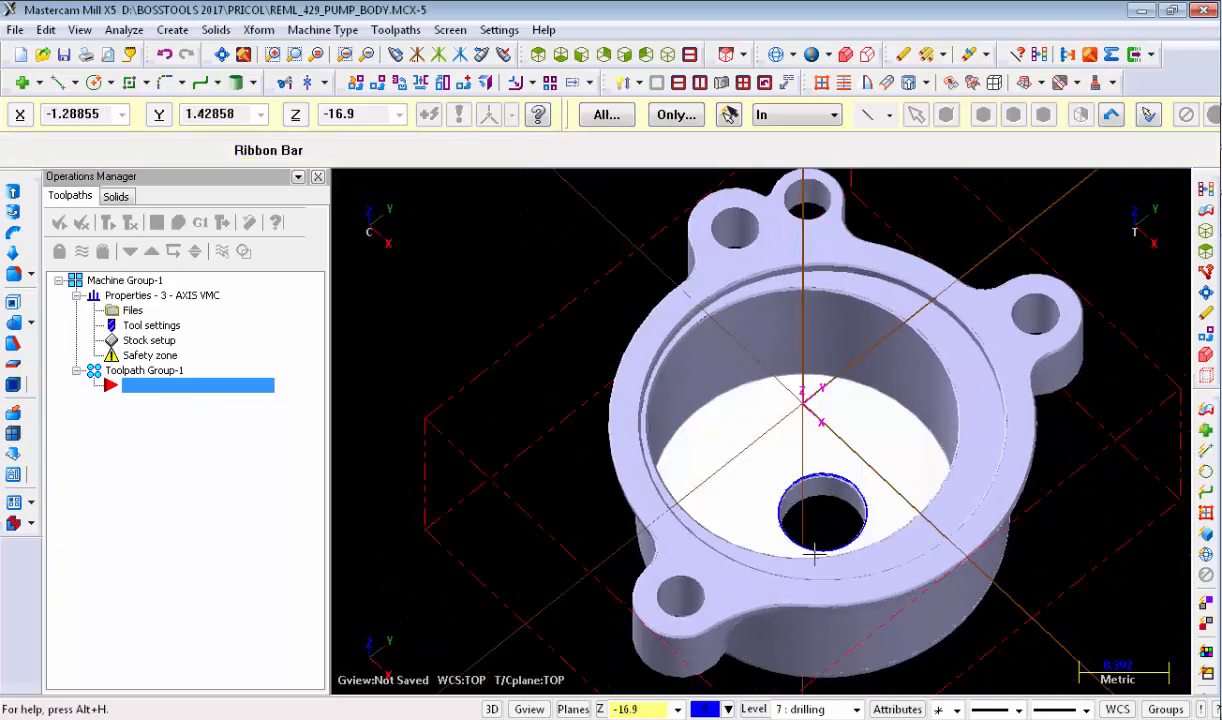
Step: Try closing the pocket-floor hole with a Flat Boundary surface chained from its edge curve, and undo the result
{"action": "scroll", "coordinate": [810, 500], "scroll_direction": "up", "scroll_amount": 5}
{"action": "left_click", "coordinate": [172, 30]}
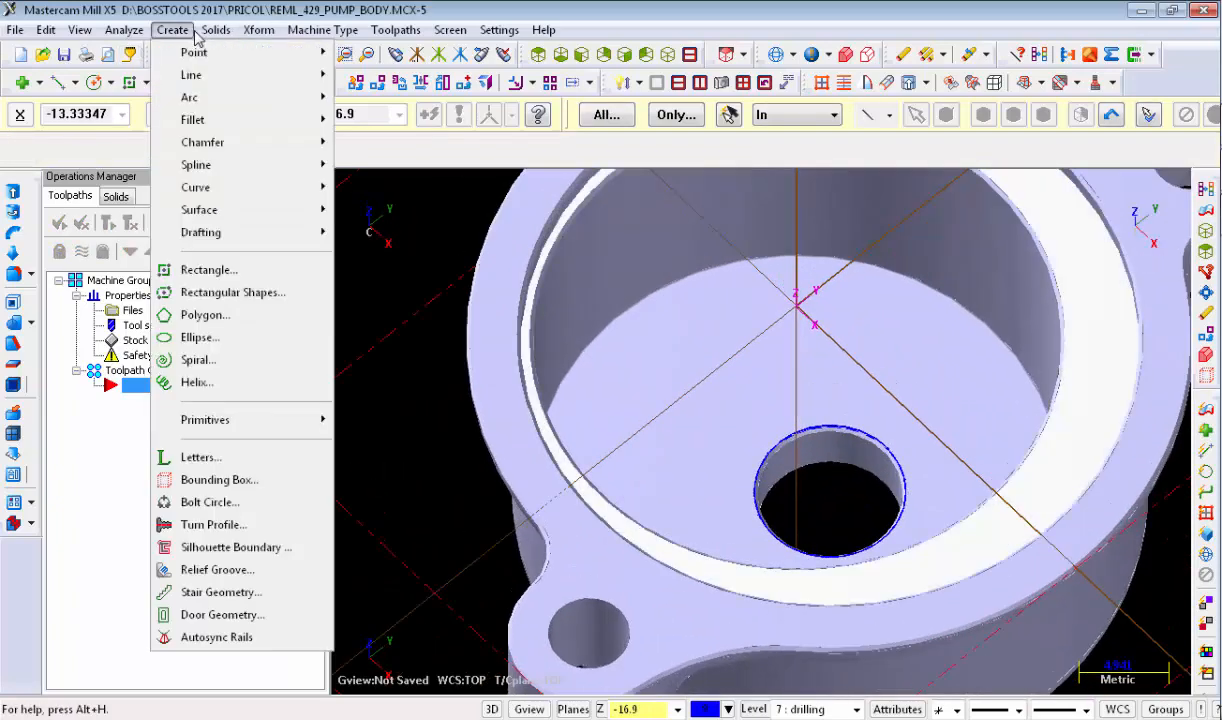
{"action": "mouse_move", "coordinate": [277, 216]}
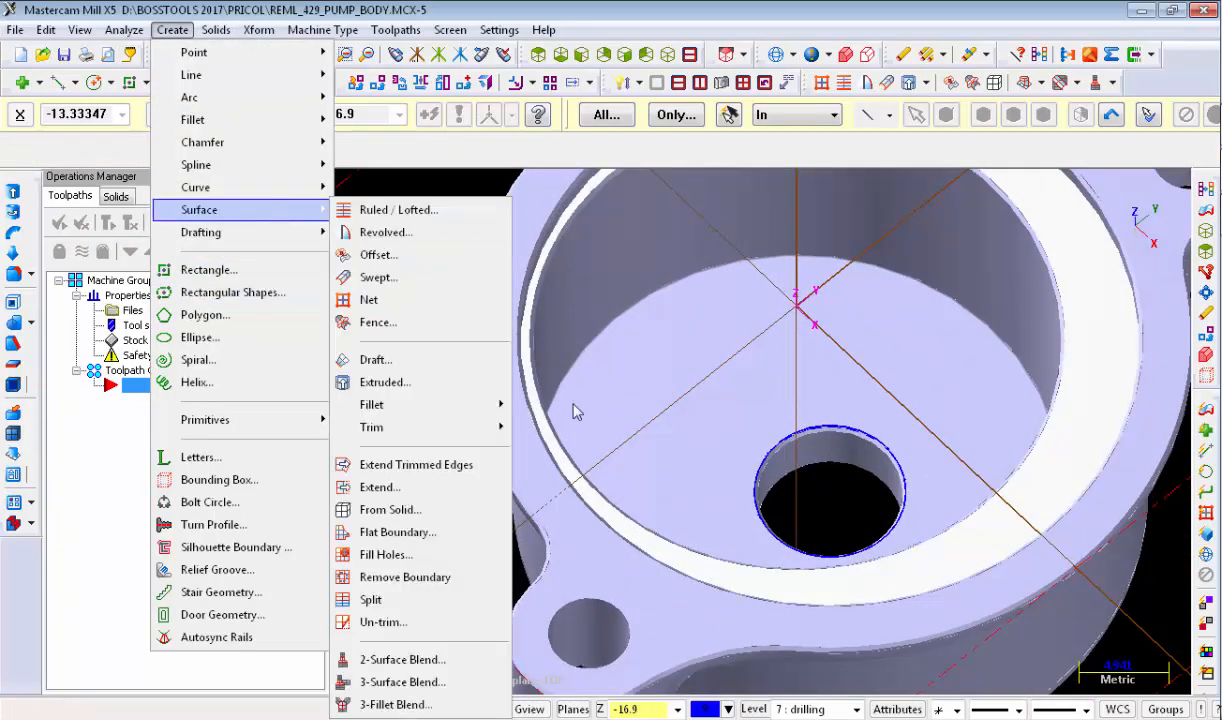
{"action": "left_click", "coordinate": [405, 515]}
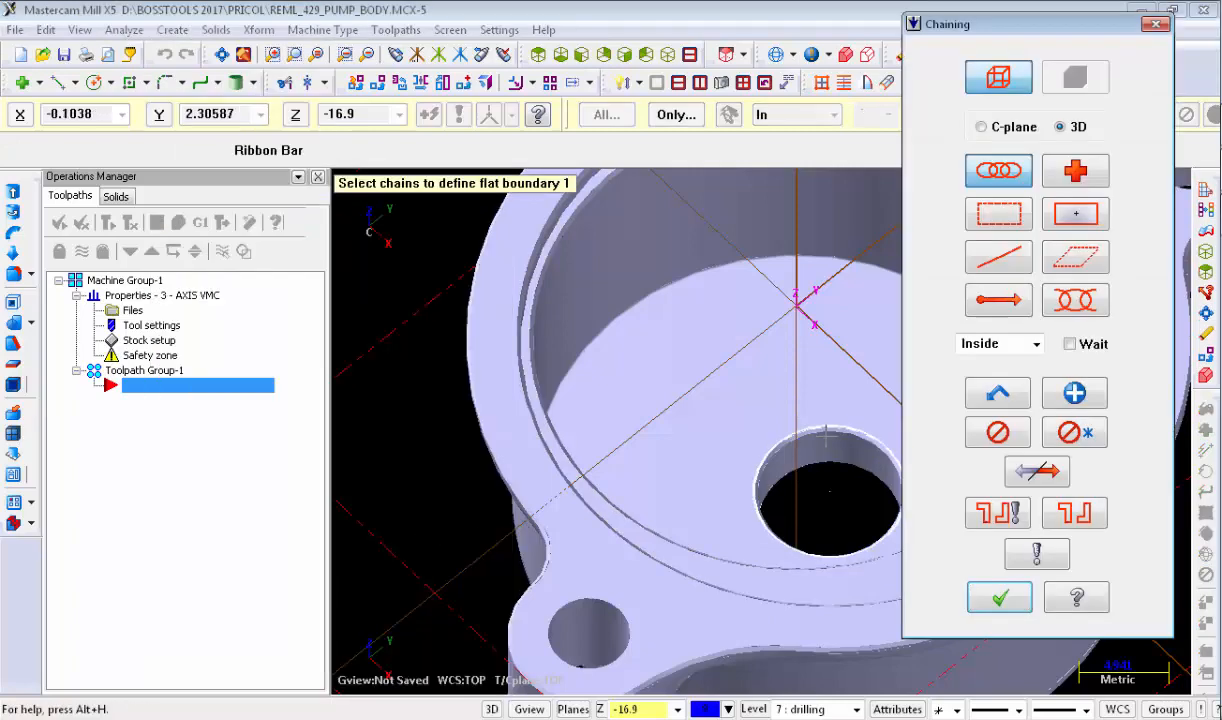
{"action": "left_click", "coordinate": [828, 429]}
{"action": "left_click", "coordinate": [993, 600]}
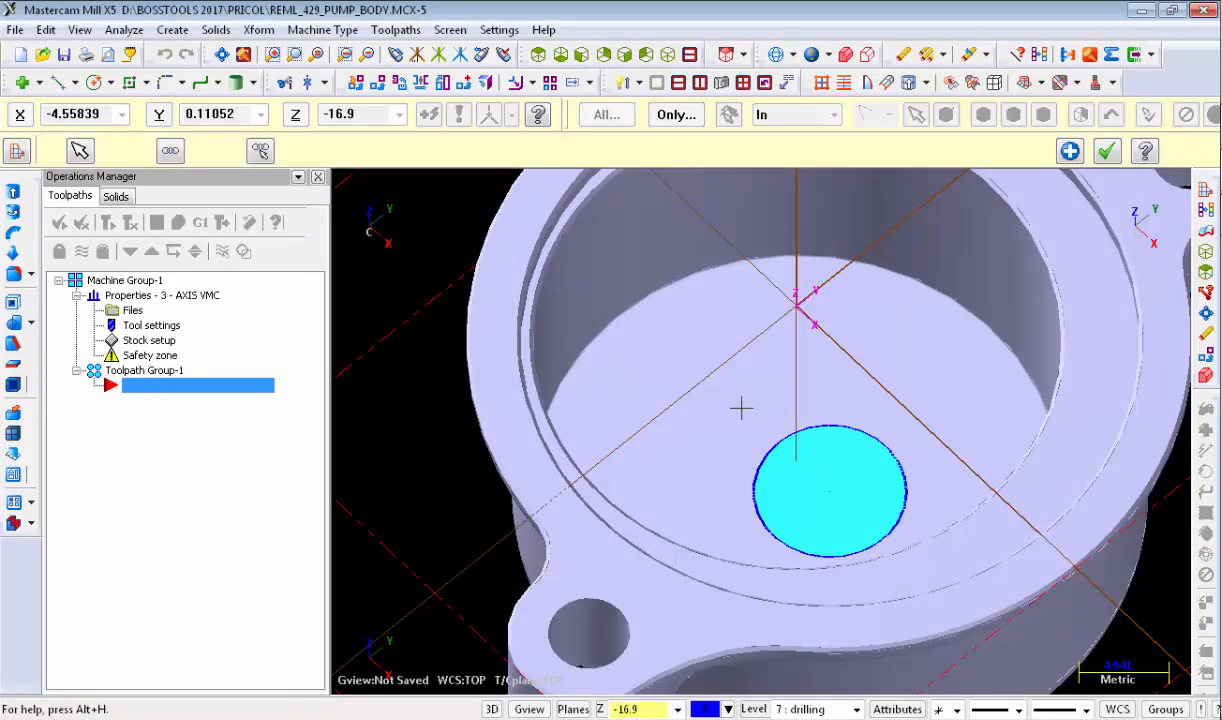
{"action": "left_click", "coordinate": [1071, 151]}
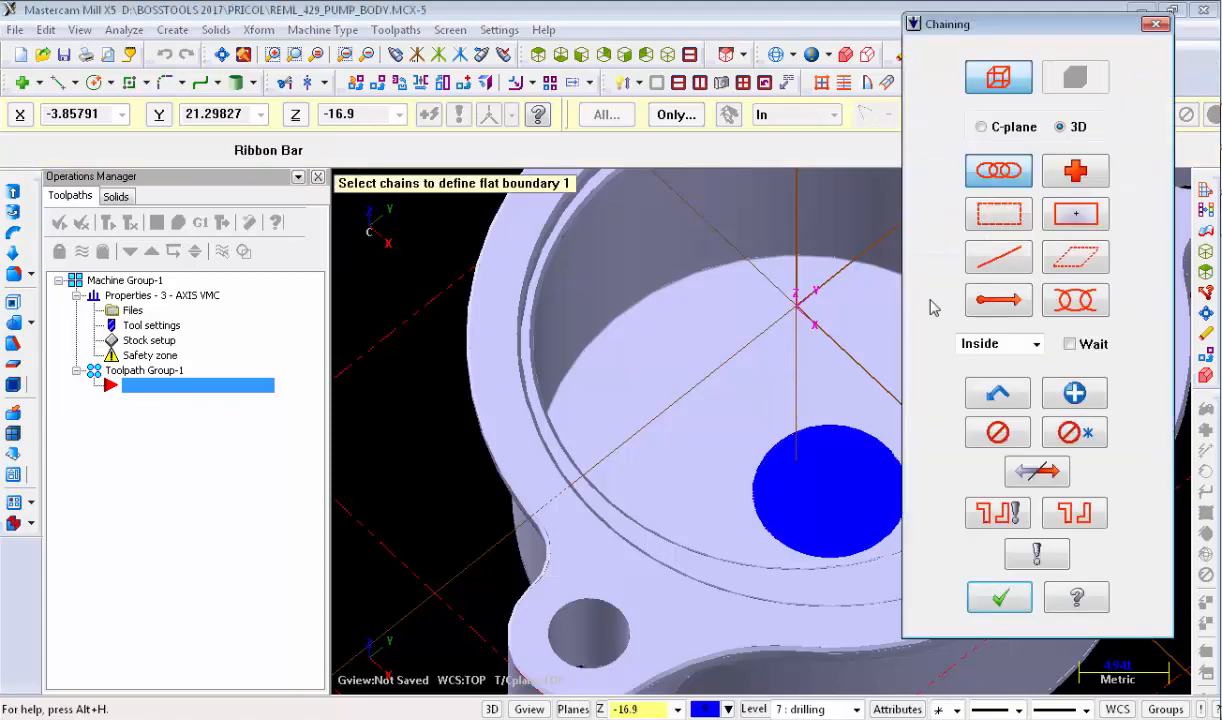
{"action": "scroll", "coordinate": [420, 455], "scroll_direction": "down", "scroll_amount": 1}
{"action": "scroll", "coordinate": [420, 455], "scroll_direction": "down", "scroll_amount": 1}
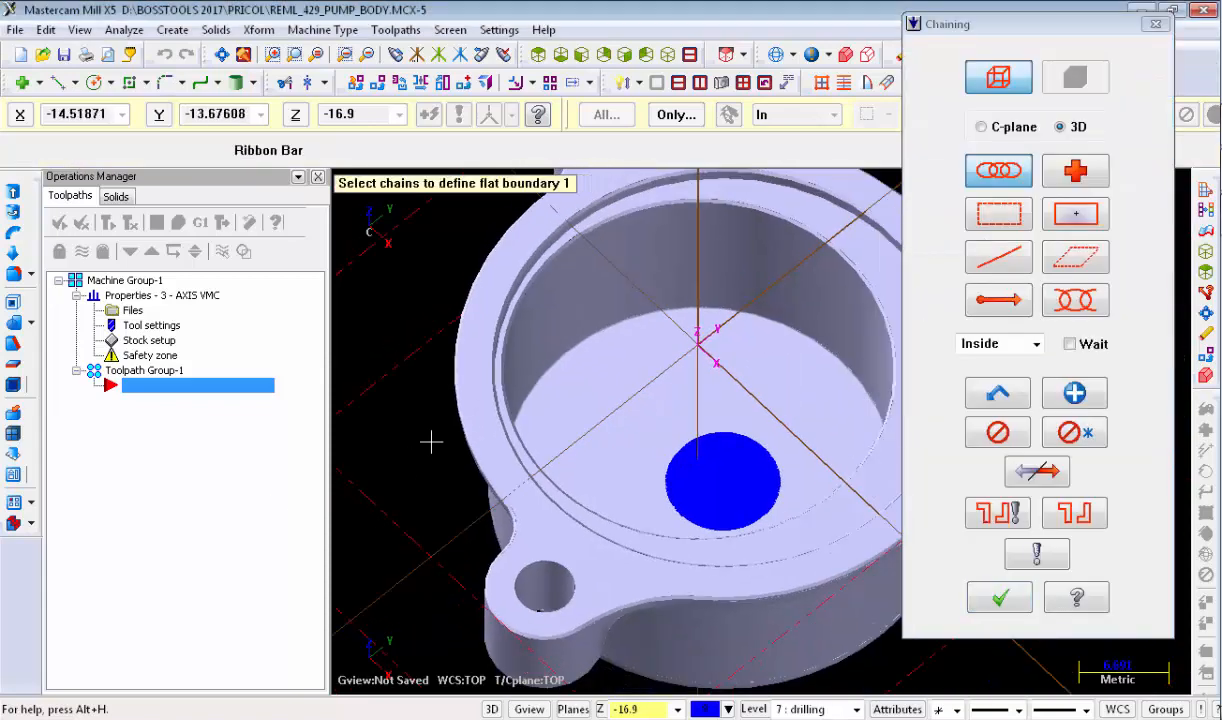
{"action": "left_click", "coordinate": [1155, 25]}
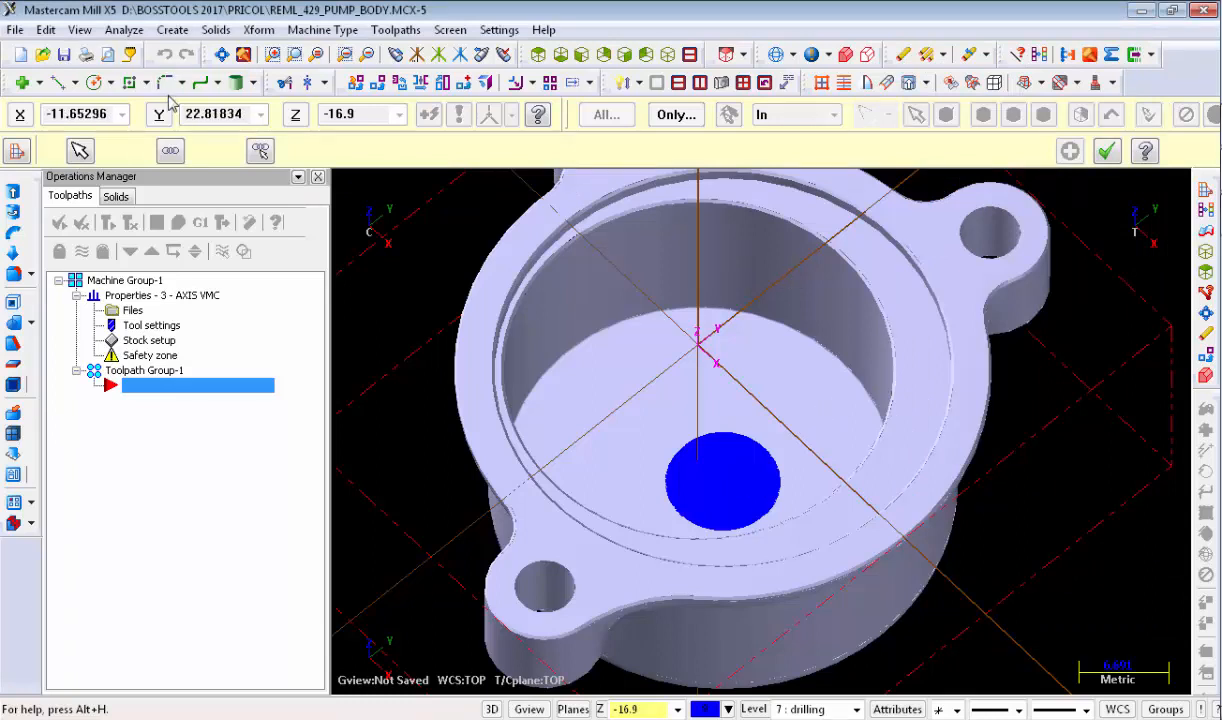
{"action": "left_click", "coordinate": [168, 57]}
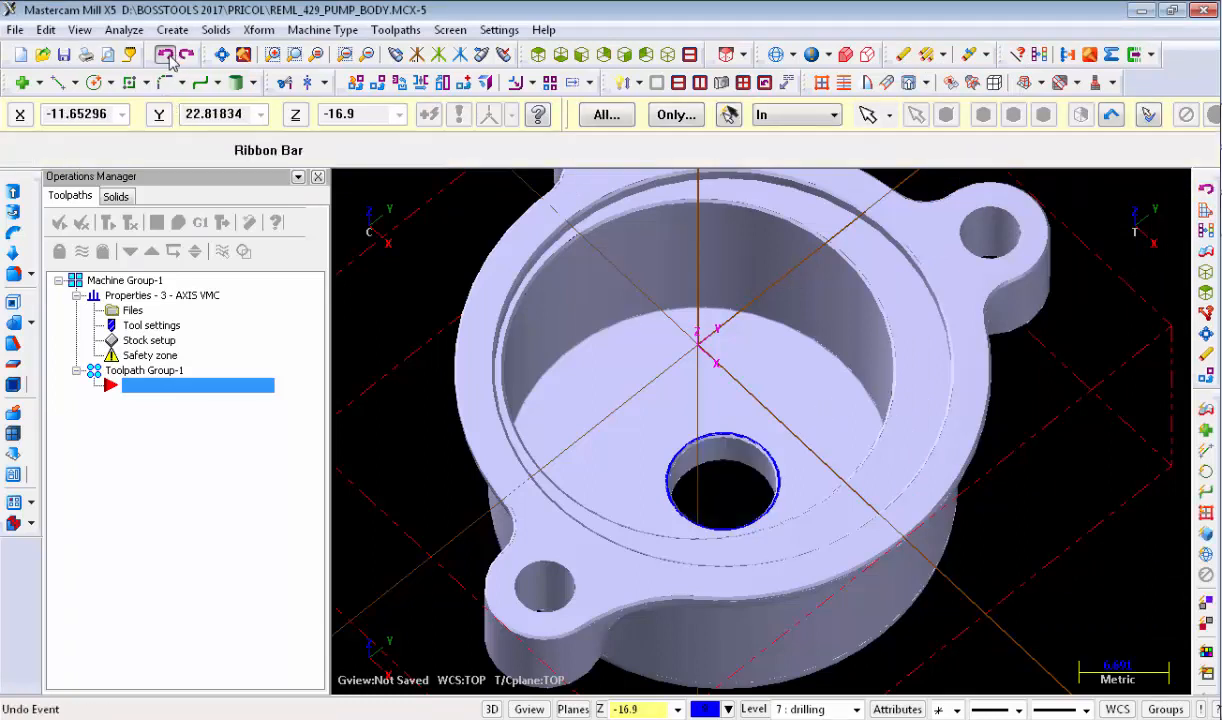
Step: Create level 10 named fill in the Level Manager and make it the main level
{"action": "left_click", "coordinate": [753, 709]}
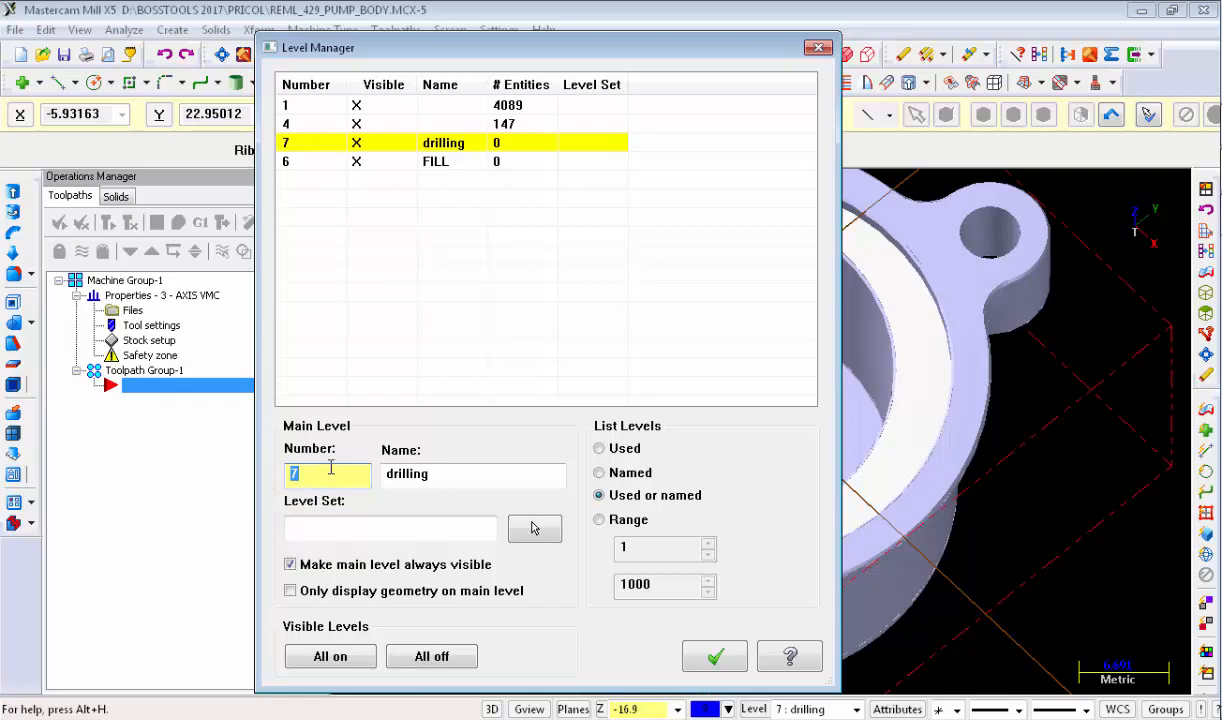
{"action": "type", "text": "10"}
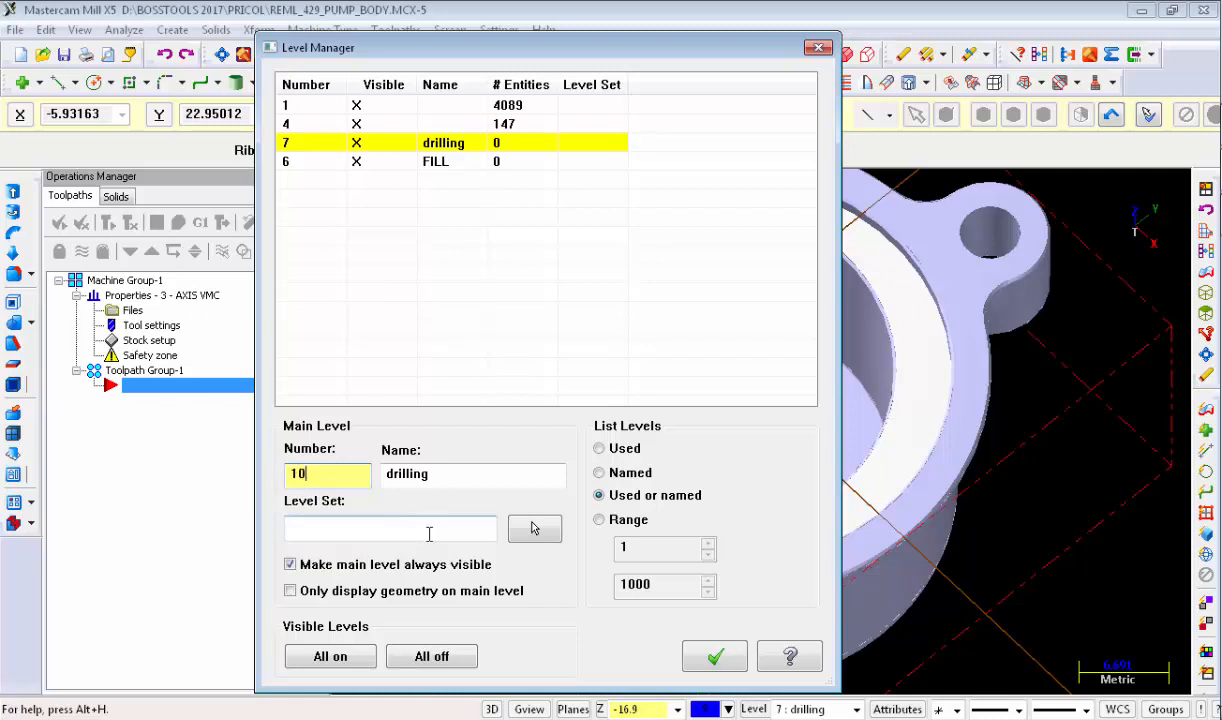
{"action": "left_click", "coordinate": [435, 473]}
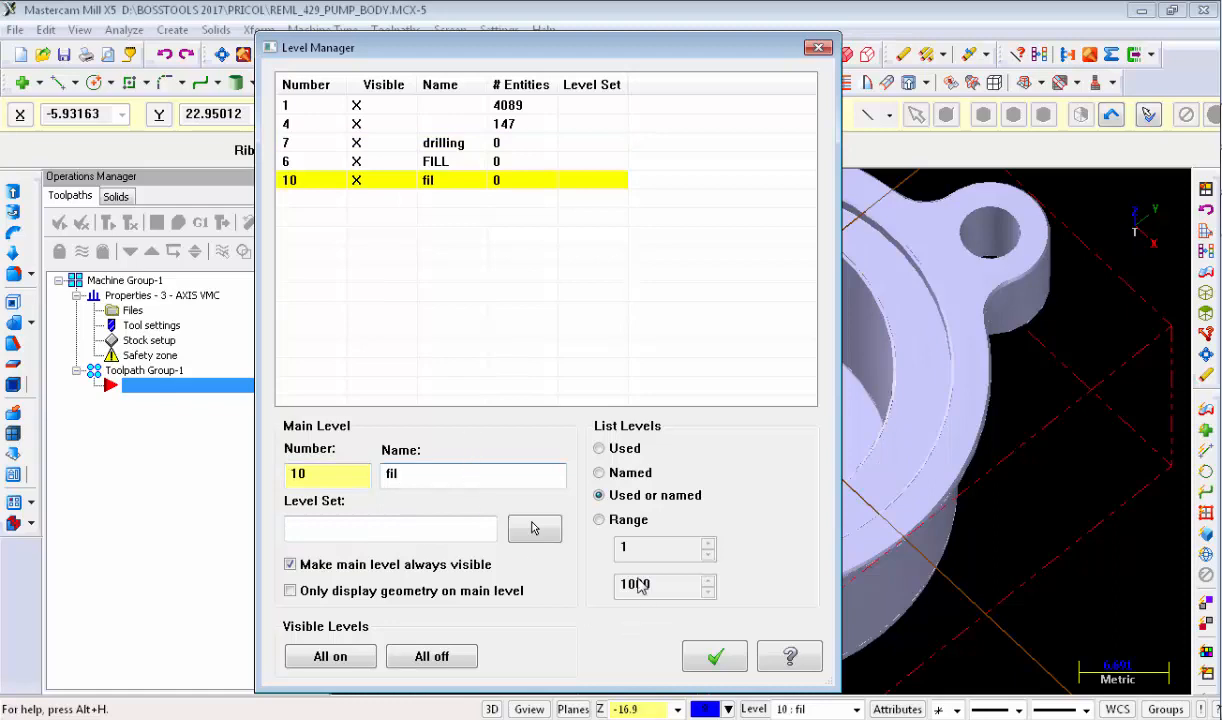
{"action": "left_click", "coordinate": [704, 652]}
Step: Close the hole in the pocket floor with the Fill Holes surface command, using the floor face and the hole's boundary
{"action": "scroll", "coordinate": [785, 625], "scroll_direction": "down", "scroll_amount": 3}
{"action": "scroll", "coordinate": [845, 465], "scroll_direction": "up", "scroll_amount": 2}
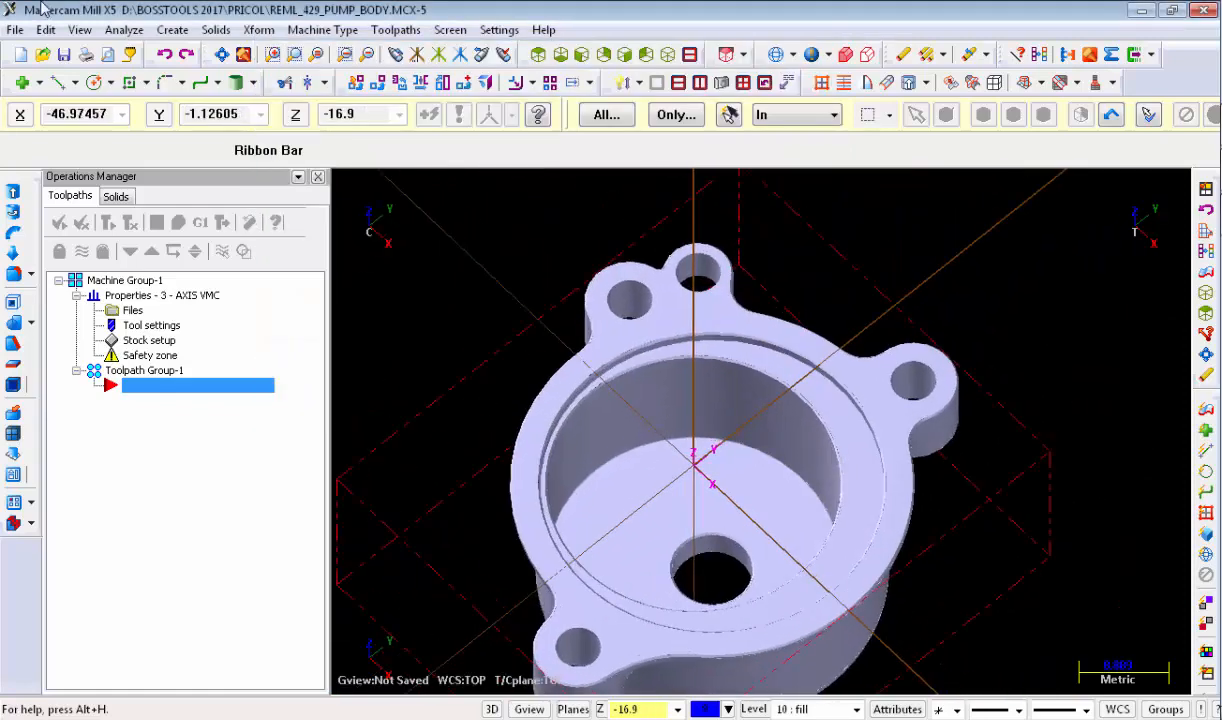
{"action": "left_click", "coordinate": [172, 29]}
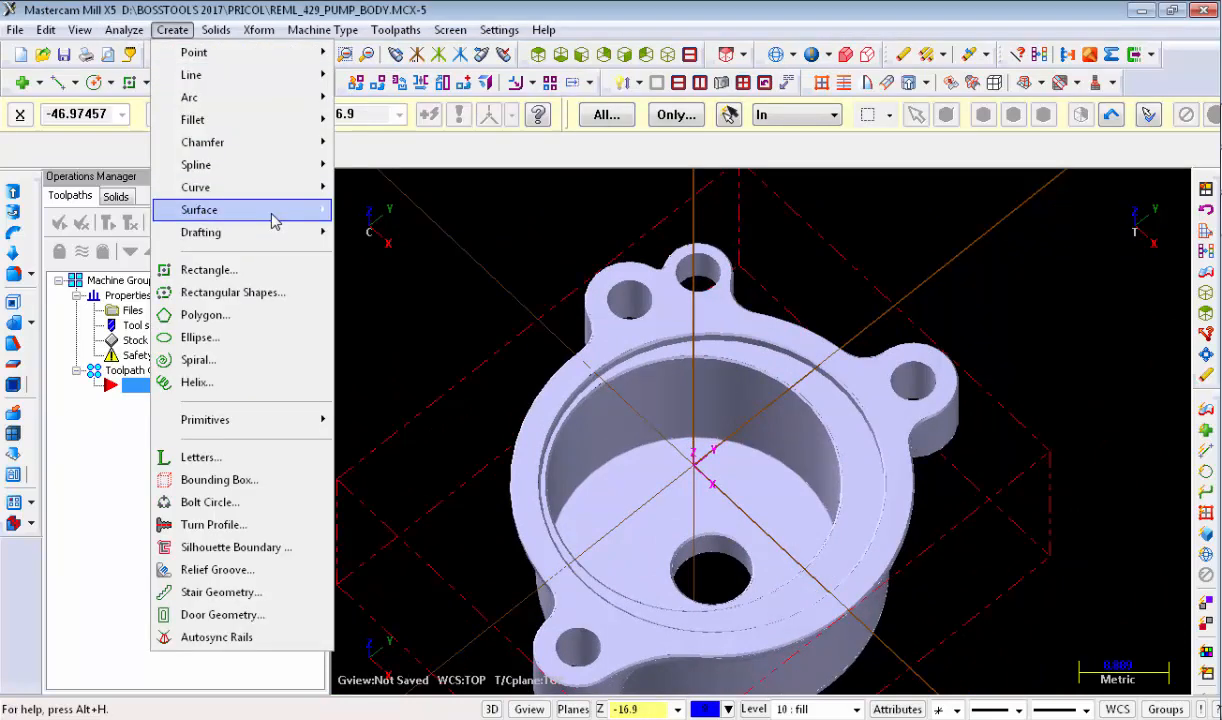
{"action": "mouse_move", "coordinate": [273, 209]}
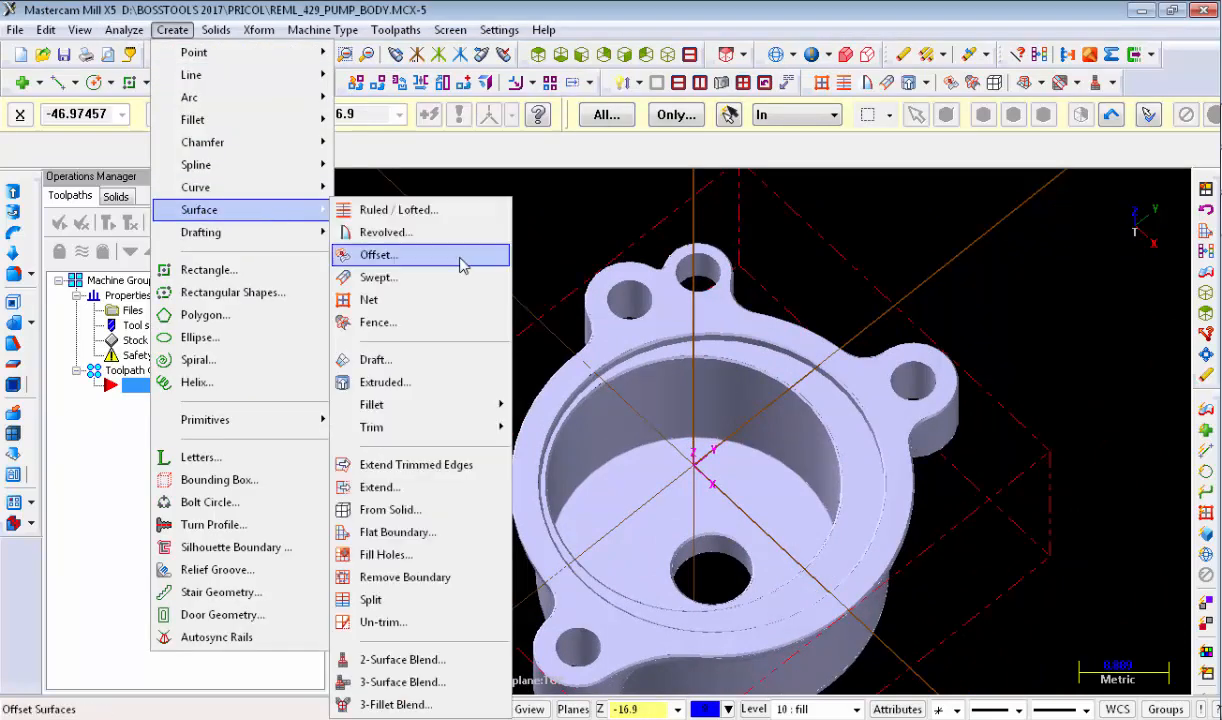
{"action": "left_click", "coordinate": [427, 556]}
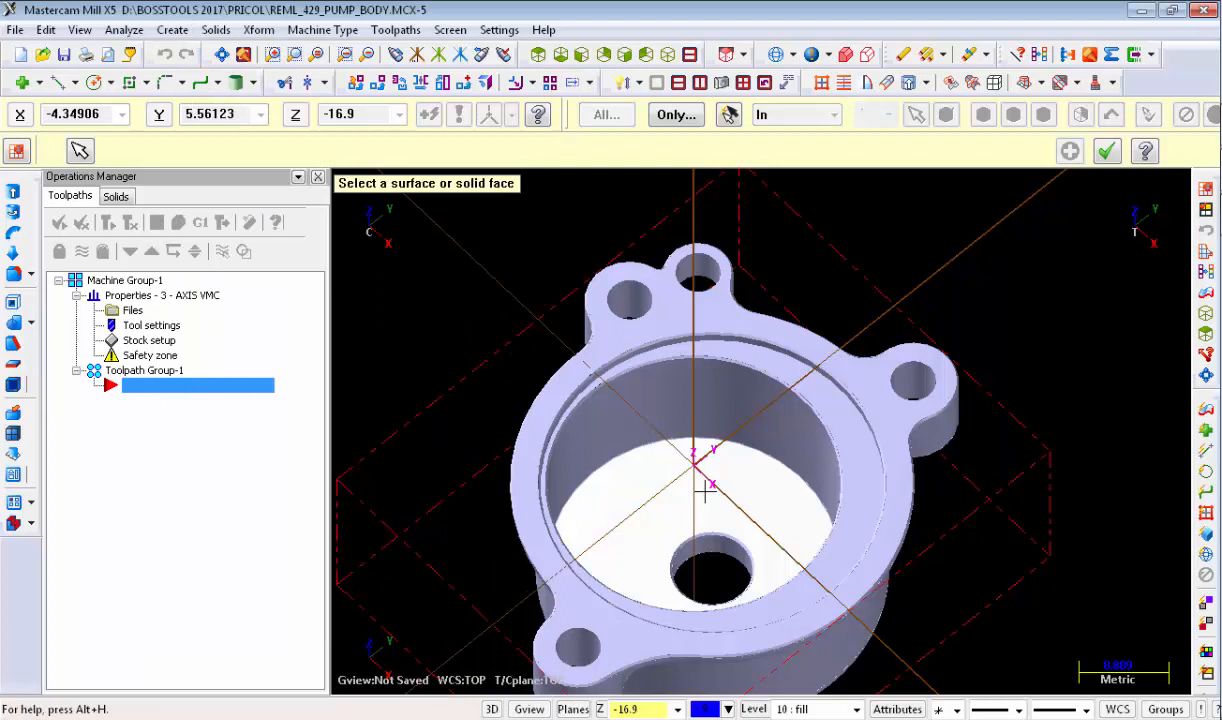
{"action": "left_click", "coordinate": [705, 490]}
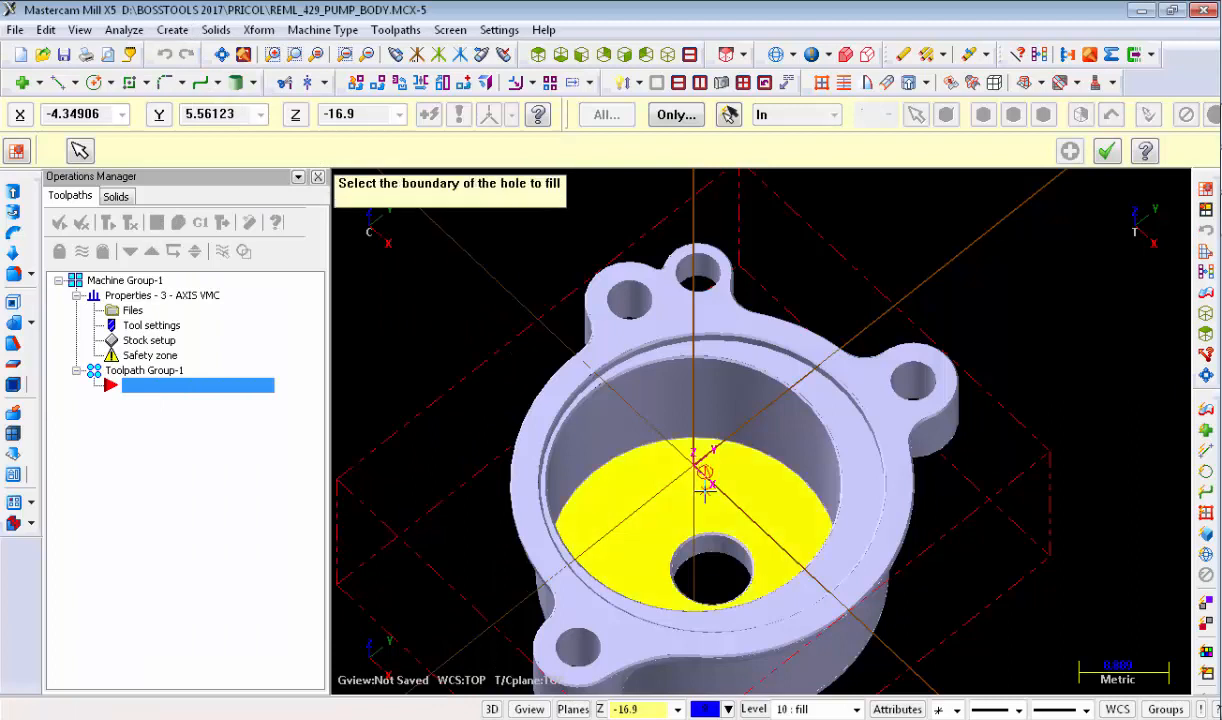
{"action": "left_click", "coordinate": [707, 590]}
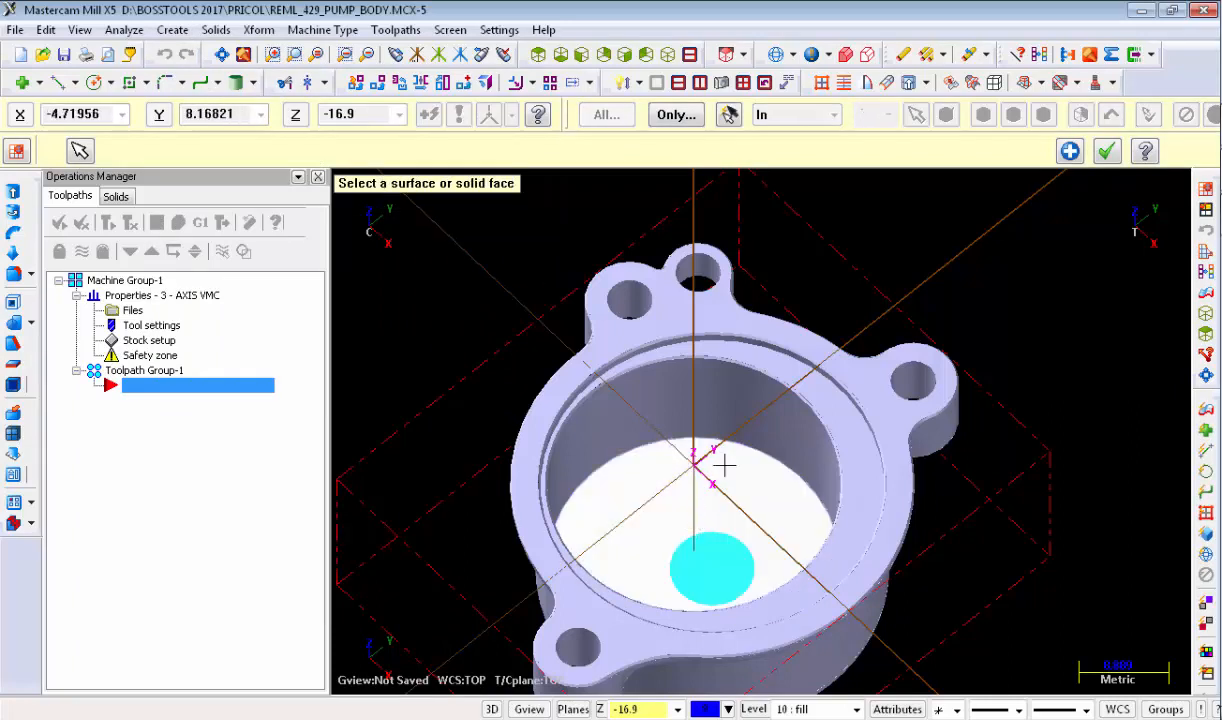
Step: Fill all internal holes of the top flange face with Fill Holes surfaces, then leave the command
{"action": "left_click", "coordinate": [880, 392]}
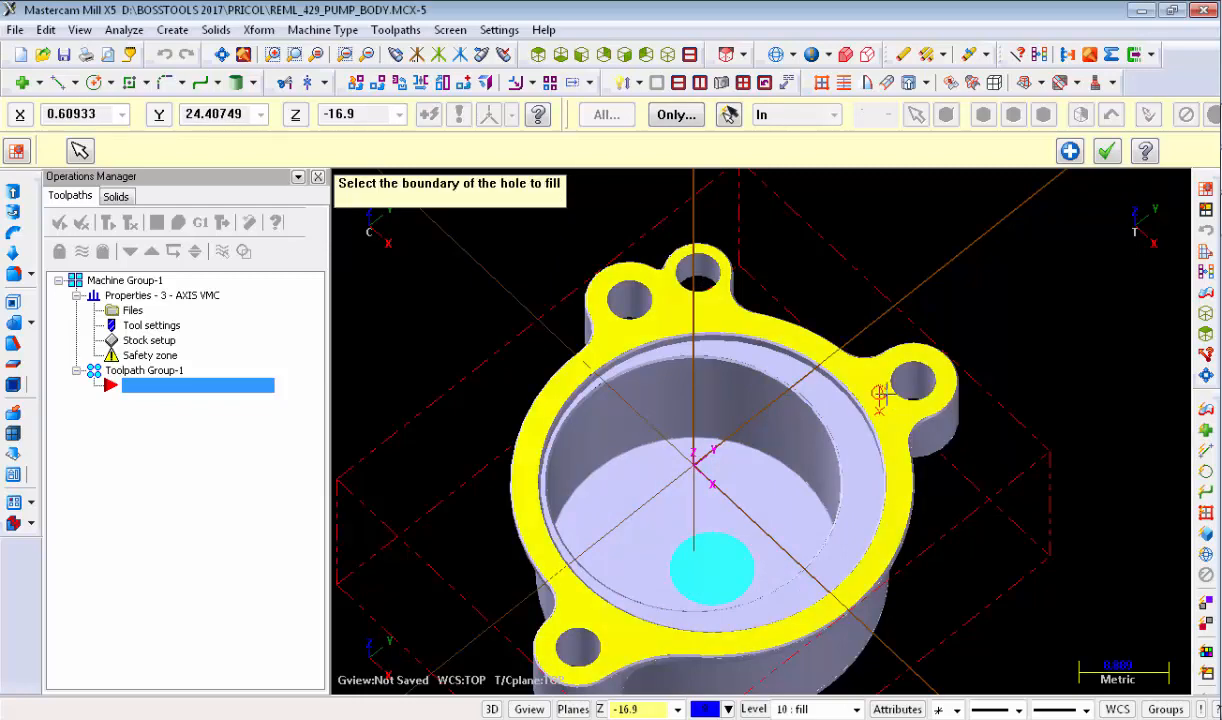
{"action": "left_click", "coordinate": [988, 332]}
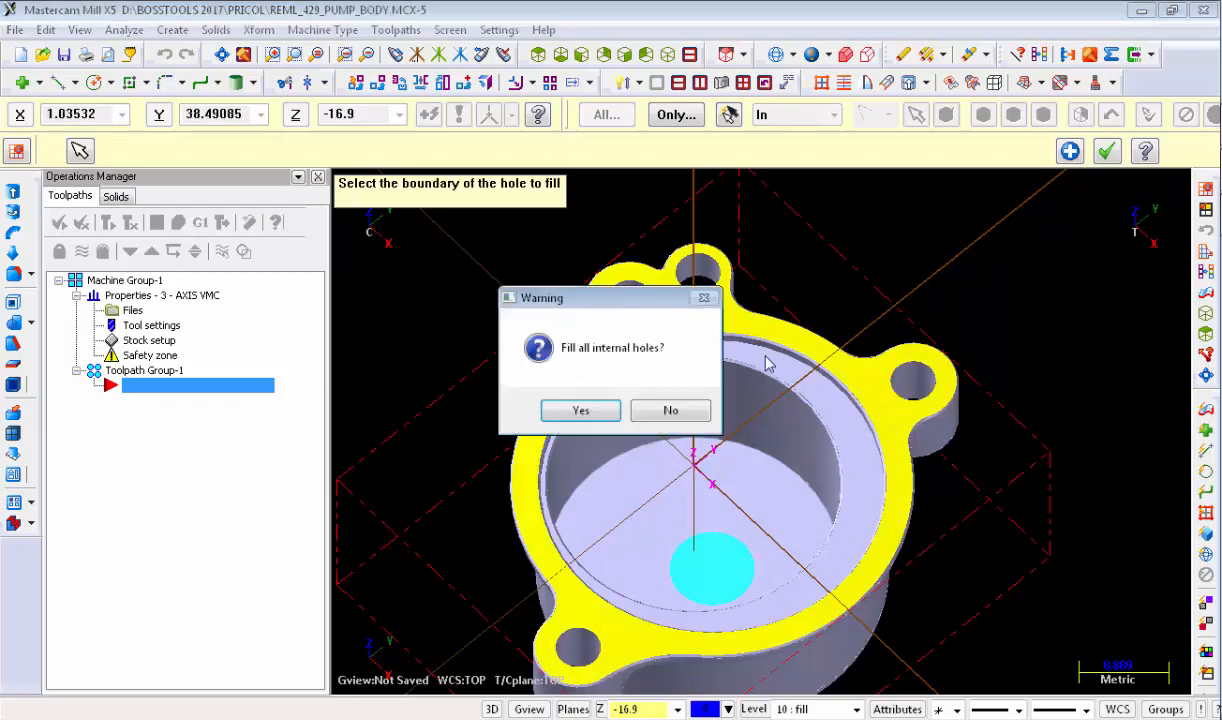
{"action": "left_click", "coordinate": [583, 405]}
{"action": "middle_click_drag", "start_coordinate": [583, 405], "coordinate": [630, 318]}
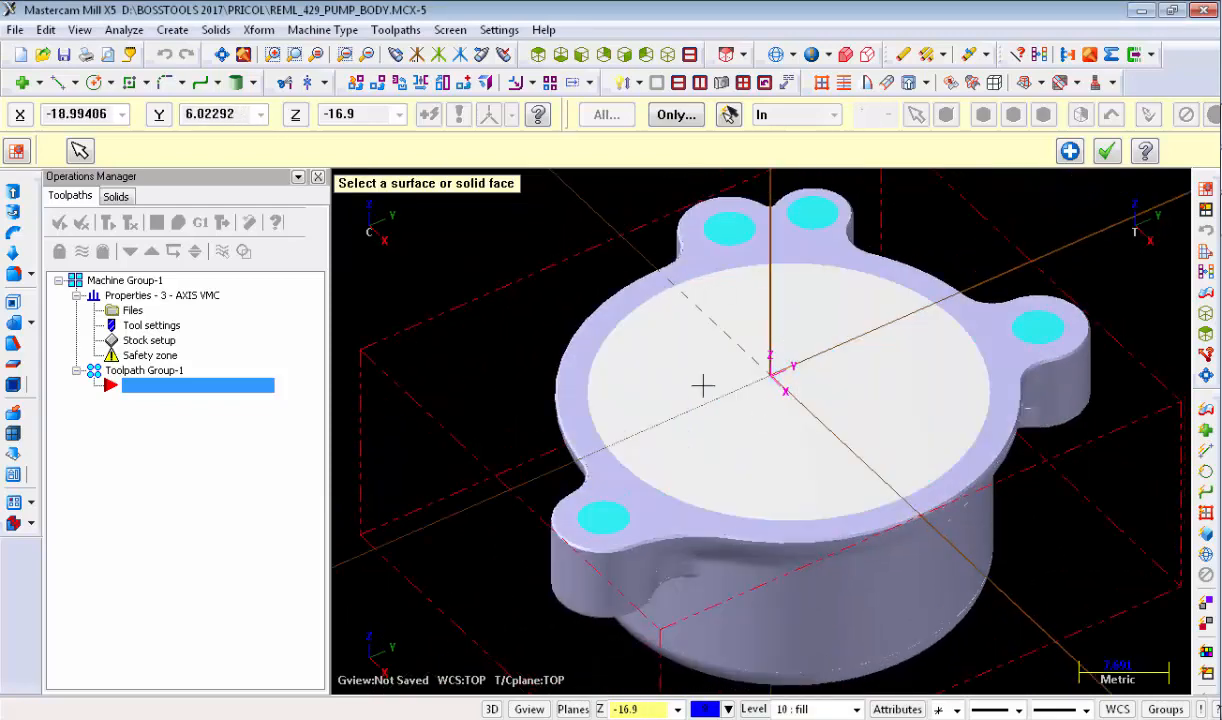
{"action": "middle_click_drag", "start_coordinate": [603, 500], "coordinate": [765, 352]}
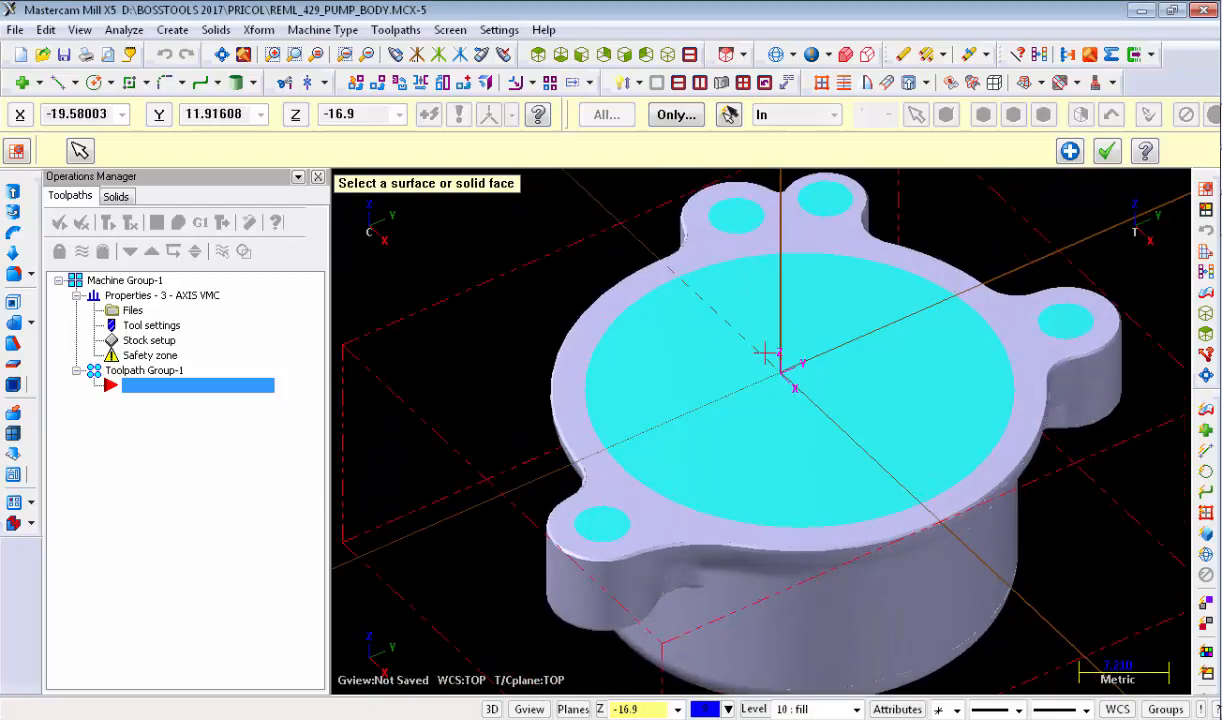
{"action": "left_click", "coordinate": [1064, 157]}
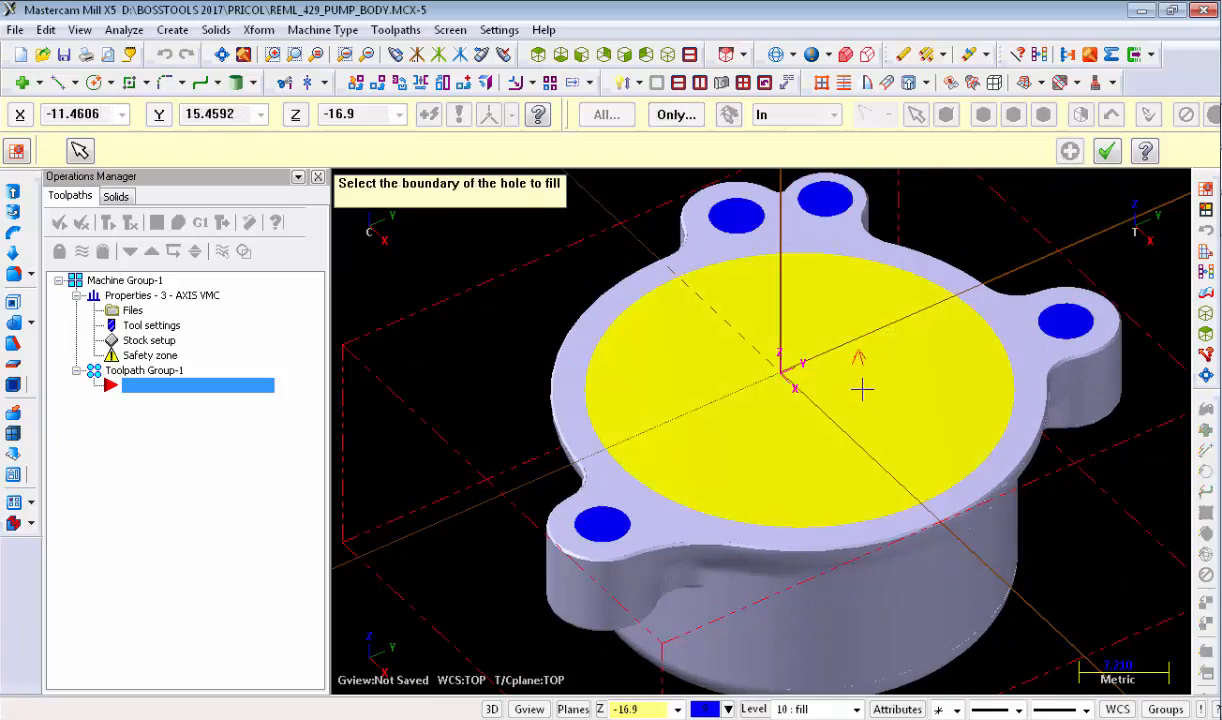
{"action": "key", "text": "Escape"}
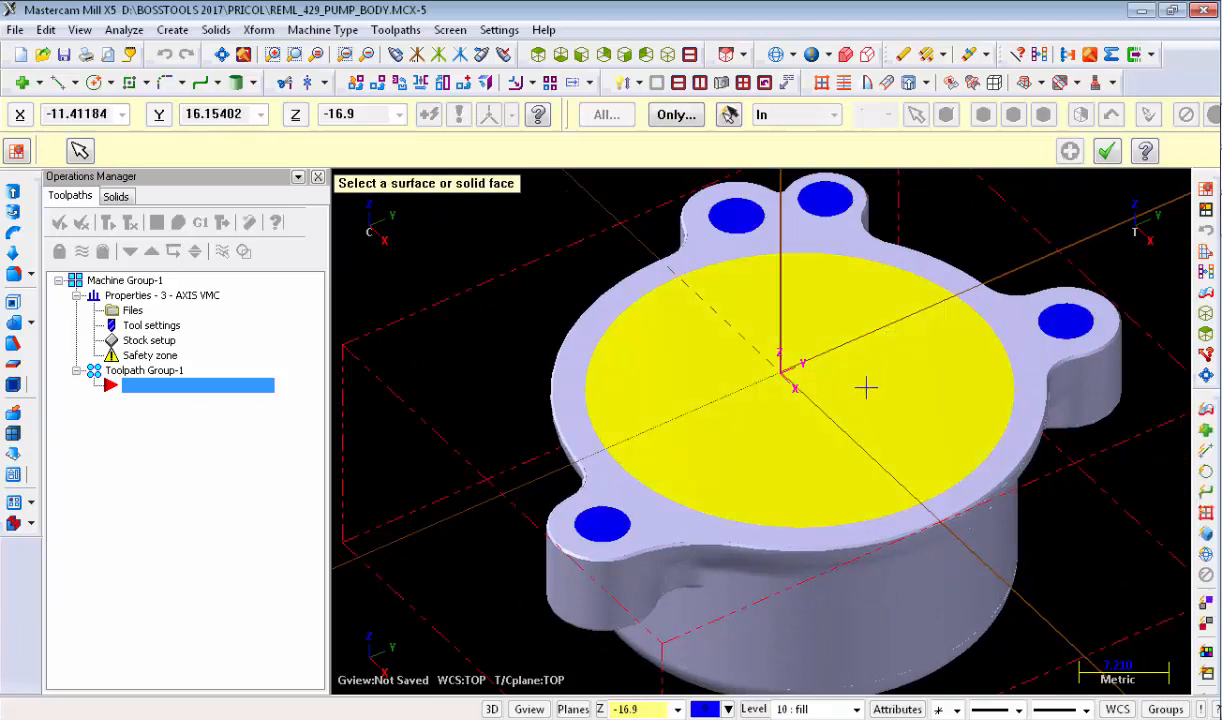
{"action": "left_click", "coordinate": [750, 435]}
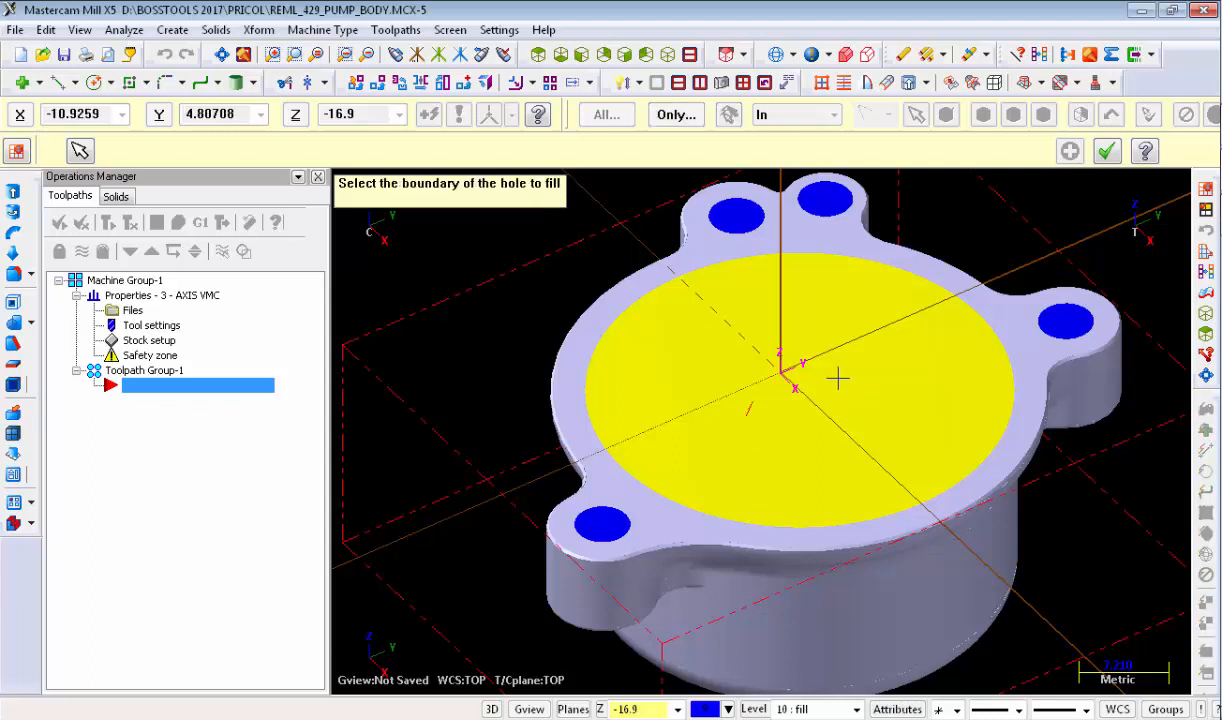
{"action": "key", "text": "Escape"}
{"action": "key", "text": "Escape"}
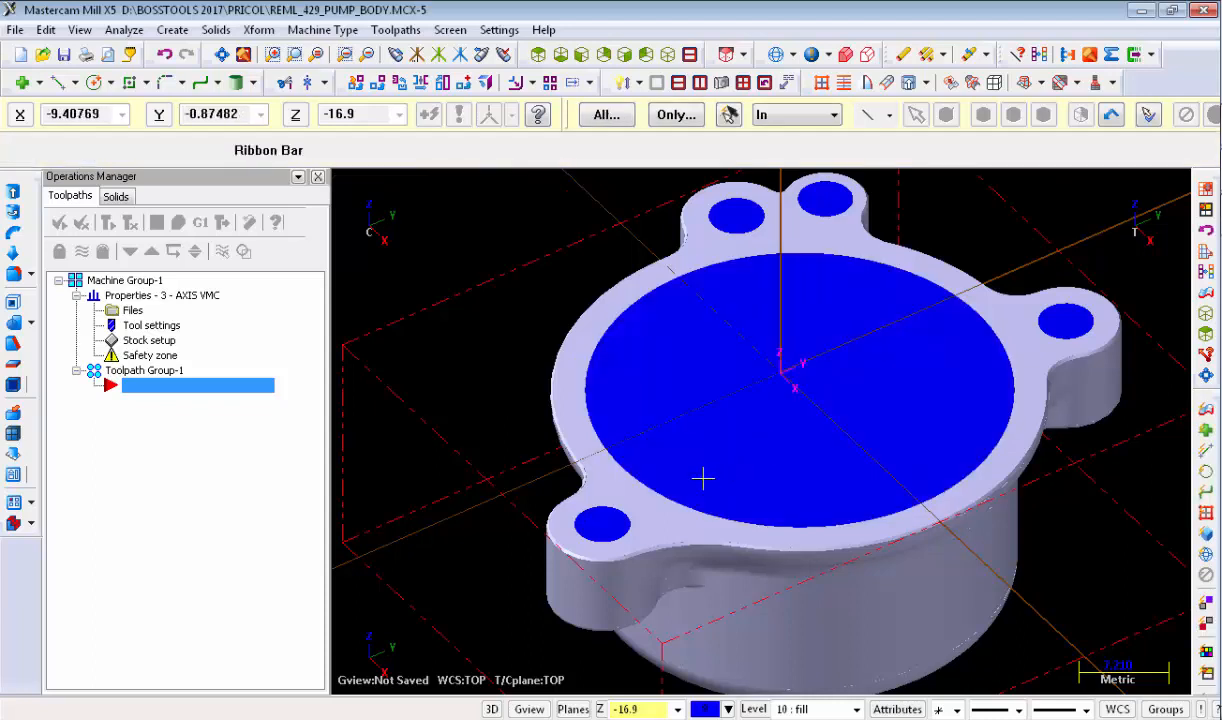
Step: Delete the fill surface that covers the large pocket opening
{"action": "left_click", "coordinate": [644, 412]}
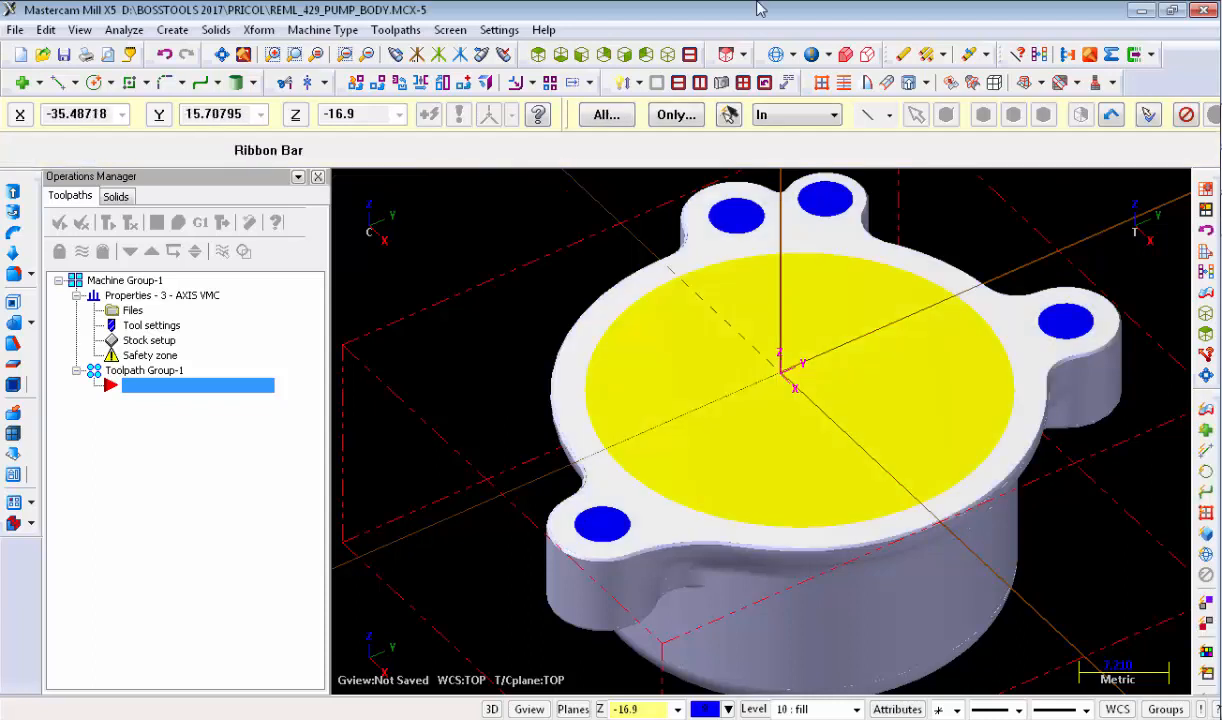
{"action": "left_click", "coordinate": [900, 55]}
{"action": "middle_click_drag", "start_coordinate": [700, 400], "coordinate": [486, 459]}
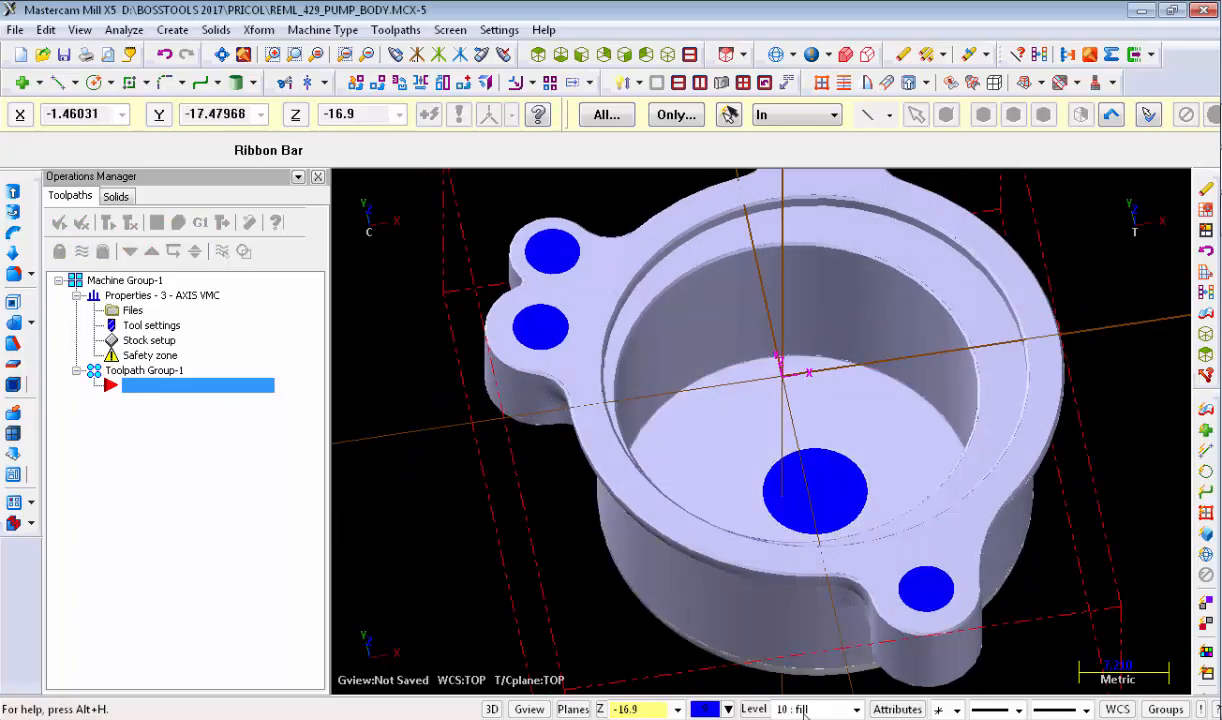
Step: Make level 1 the main level and toggle the visibility of level 10 (fill) off and back on
{"action": "left_click", "coordinate": [753, 709]}
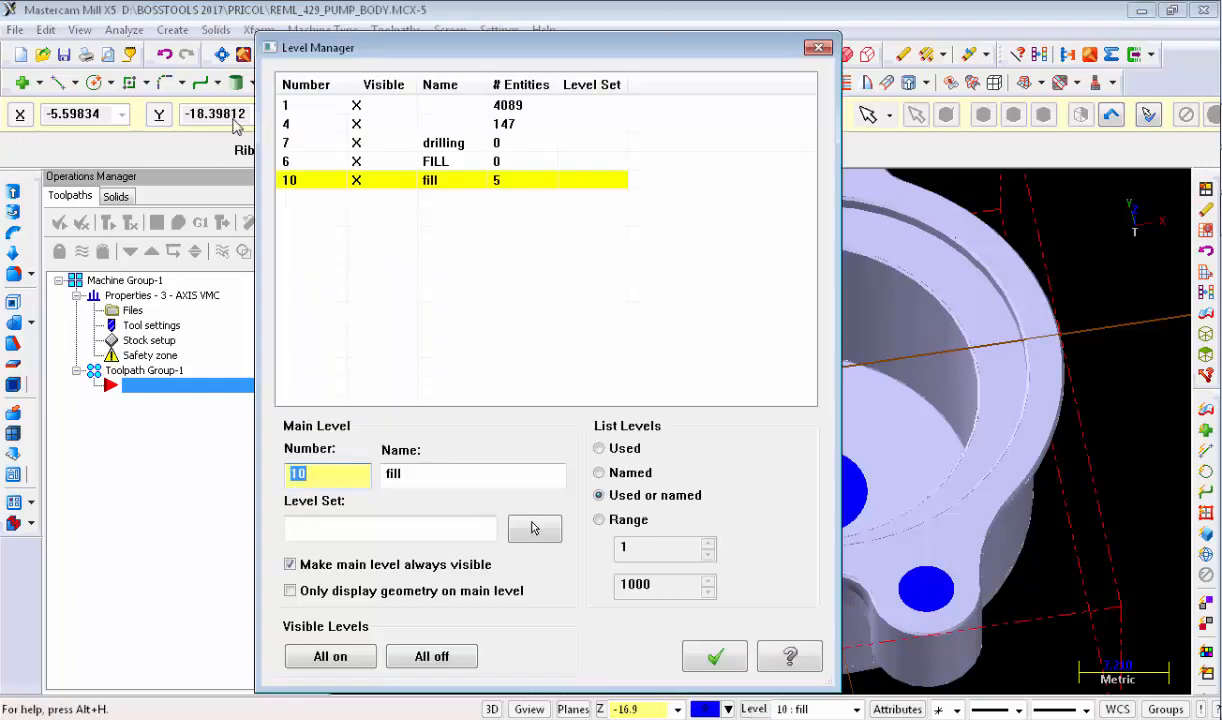
{"action": "left_click", "coordinate": [325, 105]}
{"action": "left_click", "coordinate": [356, 180]}
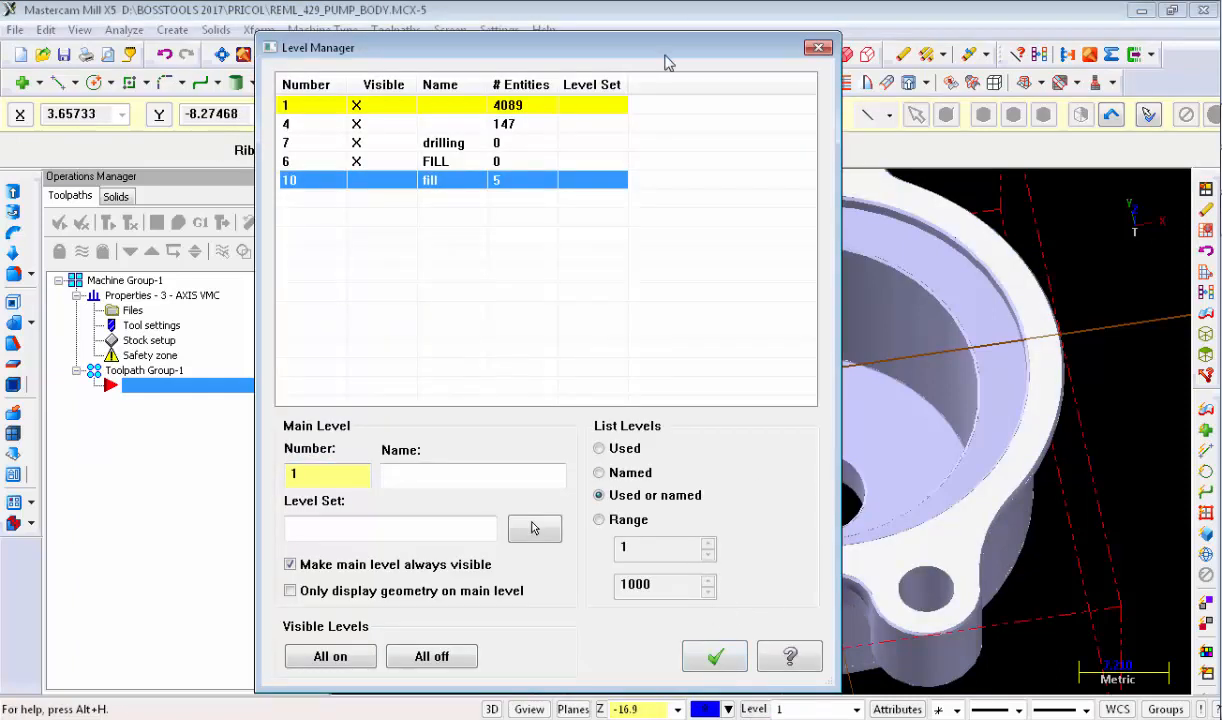
{"action": "left_click_drag", "start_coordinate": [668, 62], "coordinate": [545, 41]}
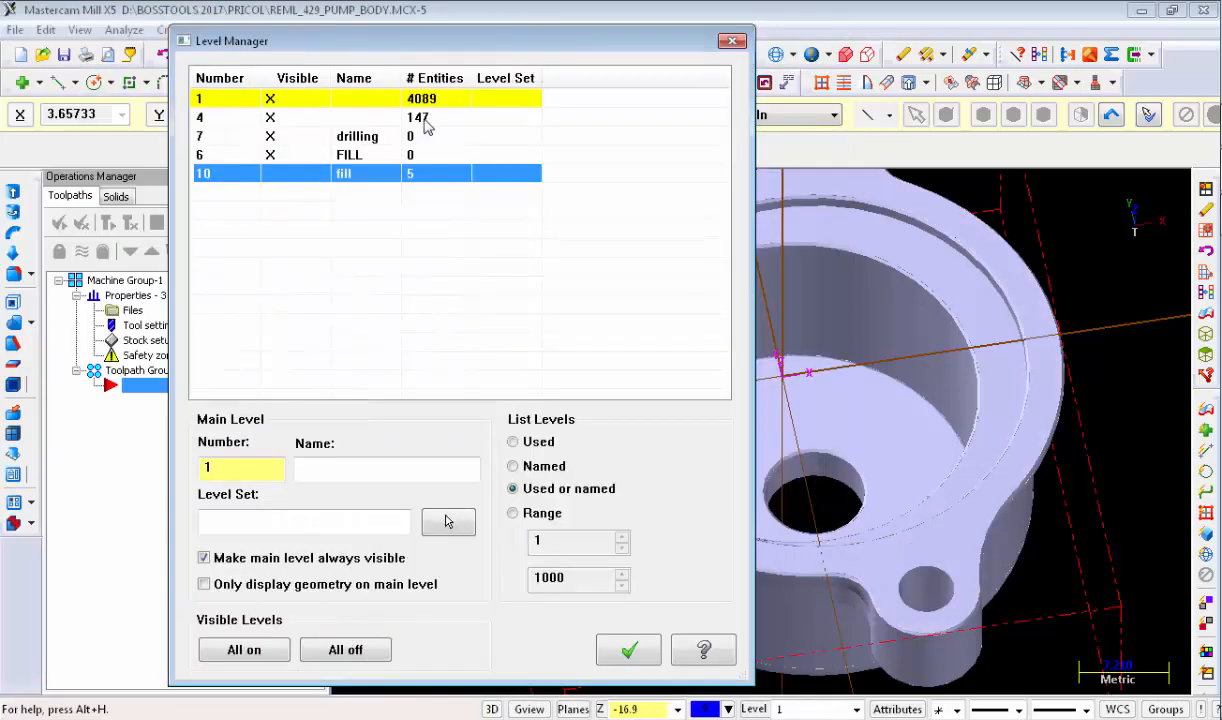
{"action": "left_click", "coordinate": [269, 173]}
{"action": "left_click", "coordinate": [606, 647]}
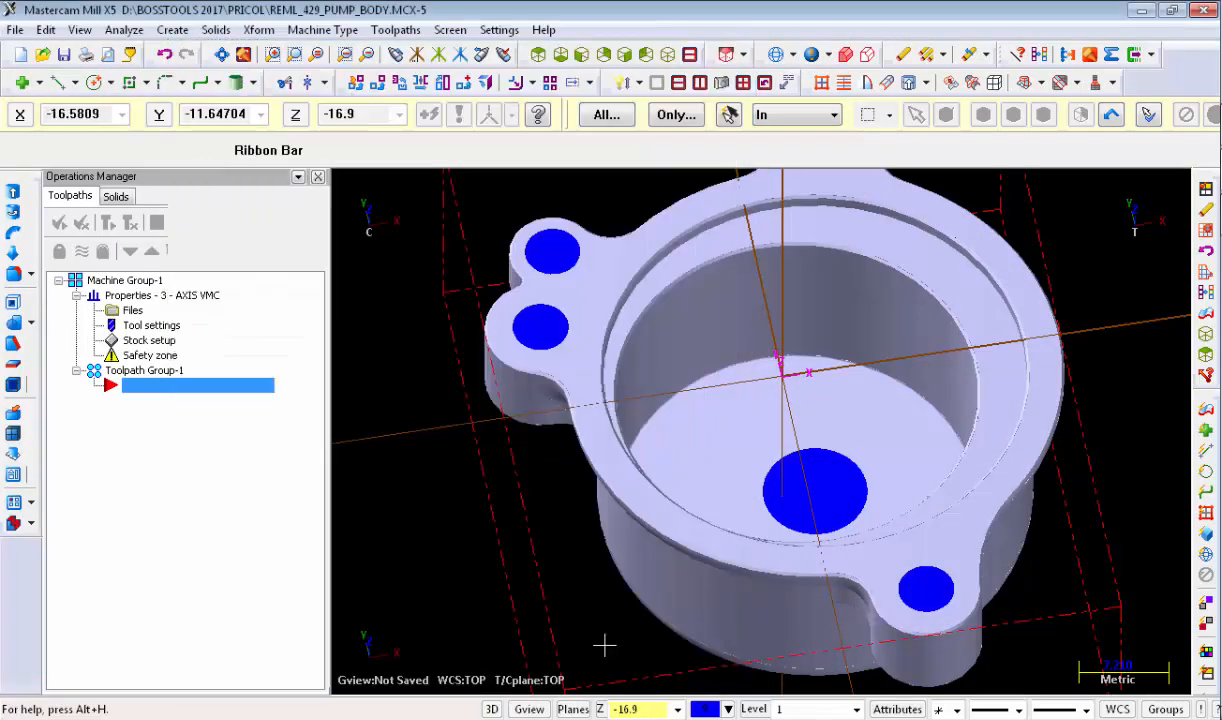
Step: Hide level 10 (fill) in the Level Manager
{"action": "key", "text": "alt+Down"}
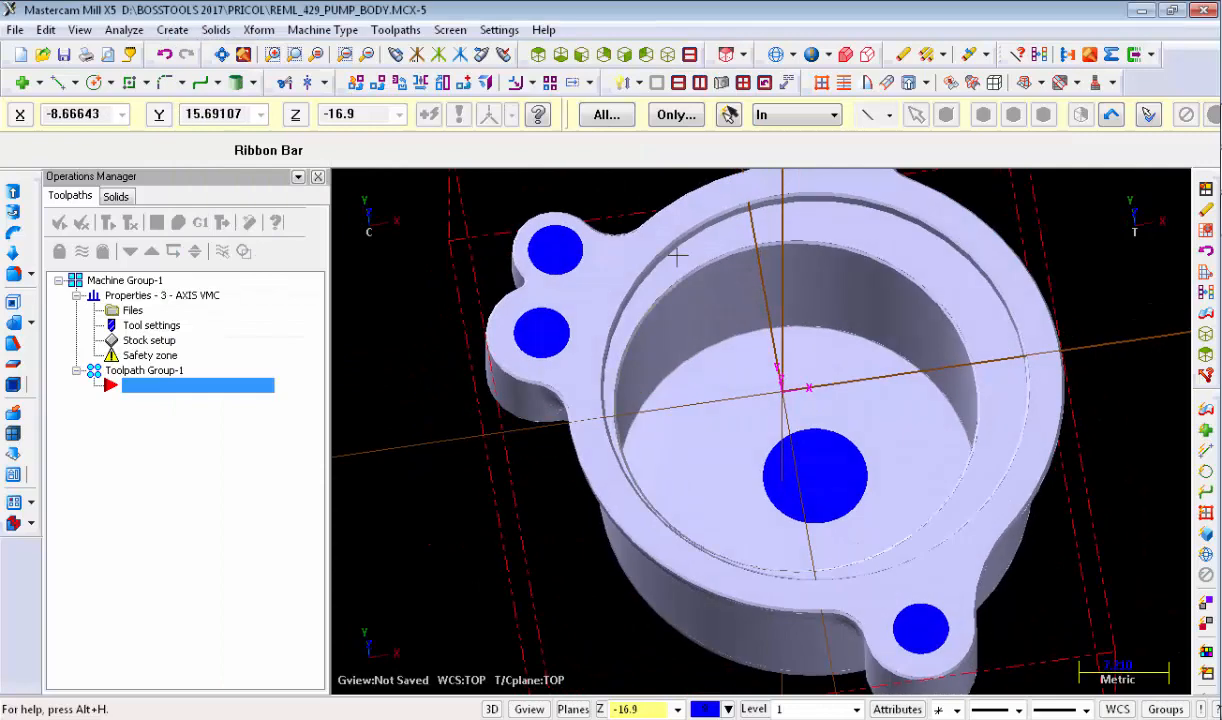
{"action": "left_click", "coordinate": [754, 709]}
{"action": "left_click", "coordinate": [270, 175]}
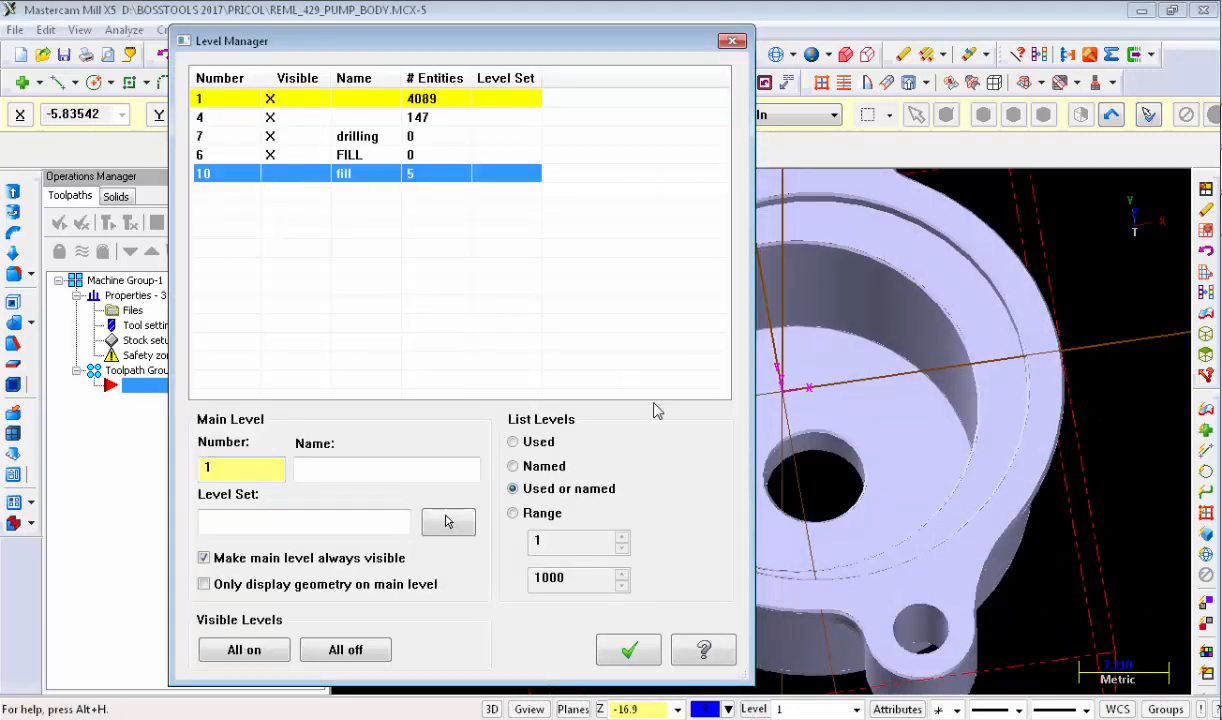
{"action": "left_click", "coordinate": [628, 651]}
Step: Create a Curve on One Edge along the inner circular edge of the top flange face, around the recess
{"action": "right_click", "coordinate": [674, 284]}
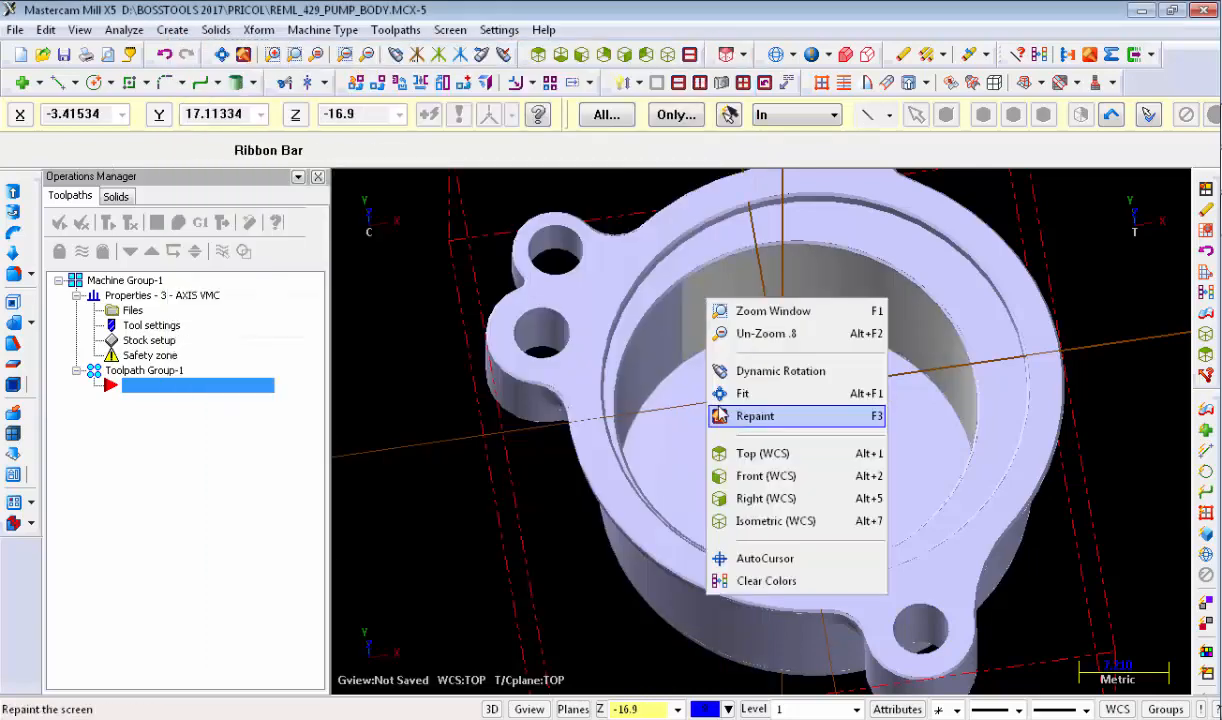
{"action": "left_click", "coordinate": [745, 506]}
{"action": "scroll", "coordinate": [655, 484], "scroll_direction": "up", "scroll_amount": 2}
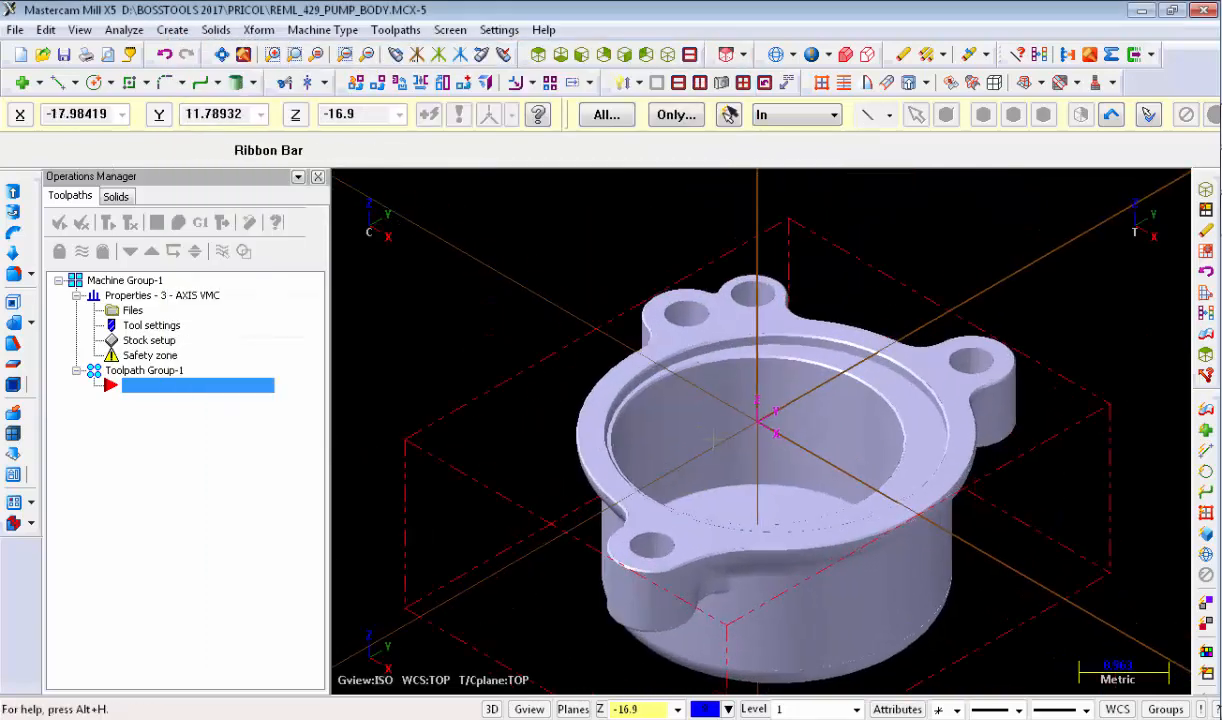
{"action": "left_click", "coordinate": [174, 31]}
{"action": "mouse_move", "coordinate": [290, 187]}
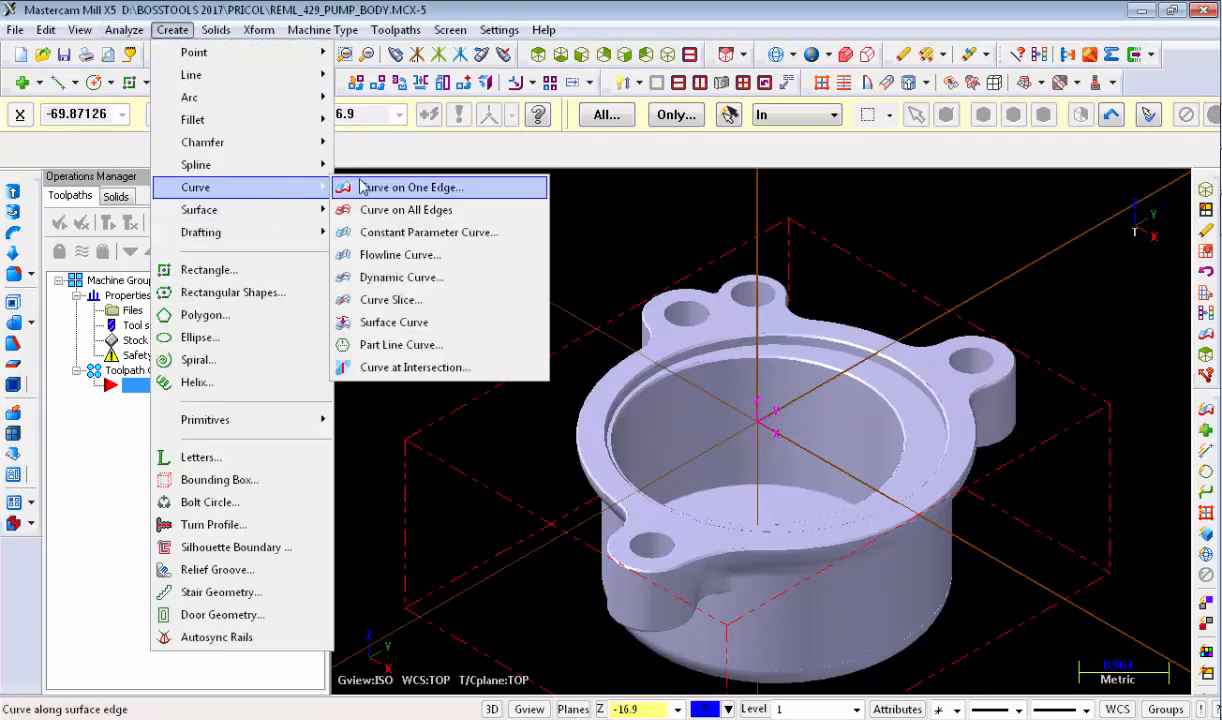
{"action": "left_click", "coordinate": [365, 188]}
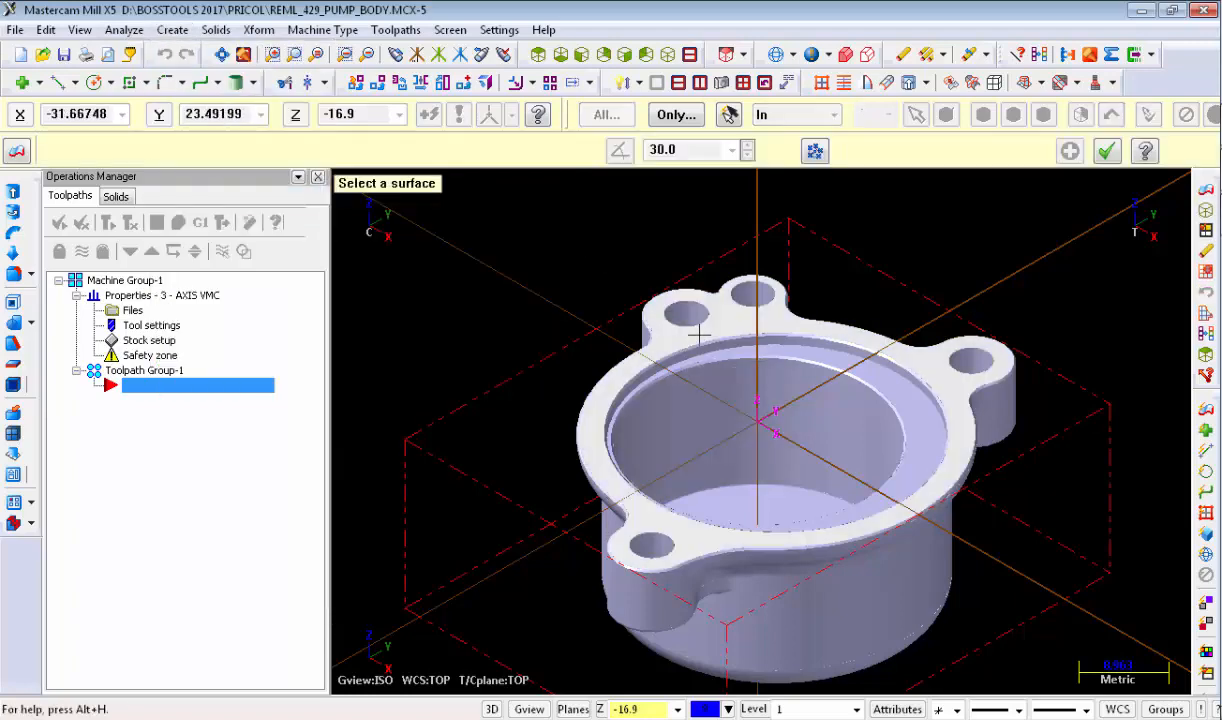
{"action": "left_click", "coordinate": [668, 305]}
{"action": "left_click", "coordinate": [670, 302]}
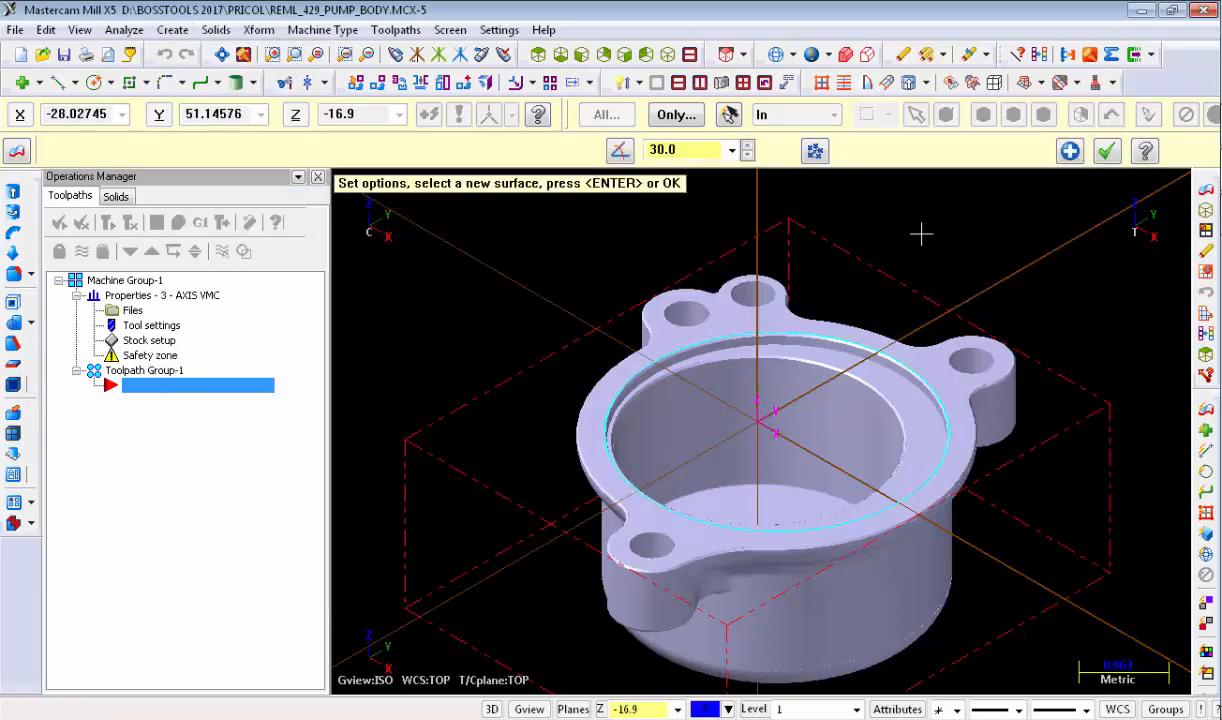
{"action": "right_click", "coordinate": [870, 213]}
{"action": "left_click", "coordinate": [955, 372]}
{"action": "scroll", "coordinate": [925, 385], "scroll_direction": "down", "scroll_amount": 2}
{"action": "scroll", "coordinate": [922, 223], "scroll_direction": "up", "scroll_amount": 2}
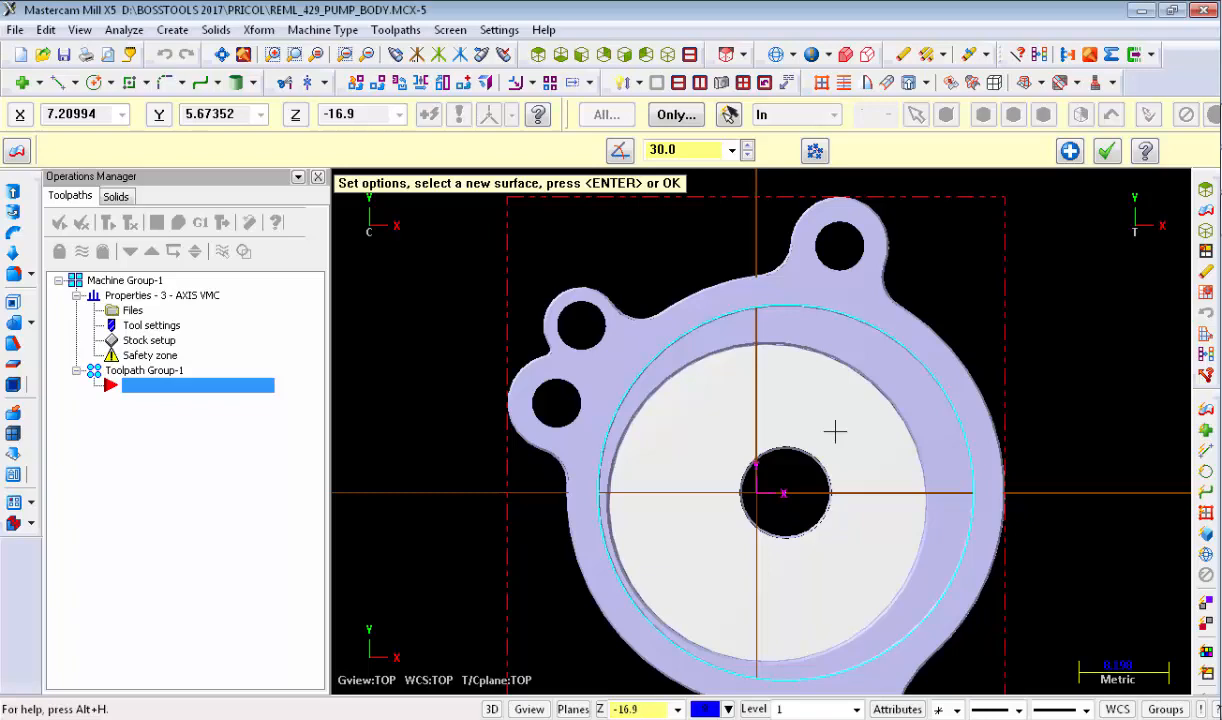
{"action": "middle_click_drag", "start_coordinate": [835, 432], "coordinate": [438, 245]}
{"action": "left_click", "coordinate": [1106, 150]}
Step: Start a Surface Finish Contour toolpath and accept REML_429_PUMP_BODY as the NC name
{"action": "right_click", "coordinate": [988, 290]}
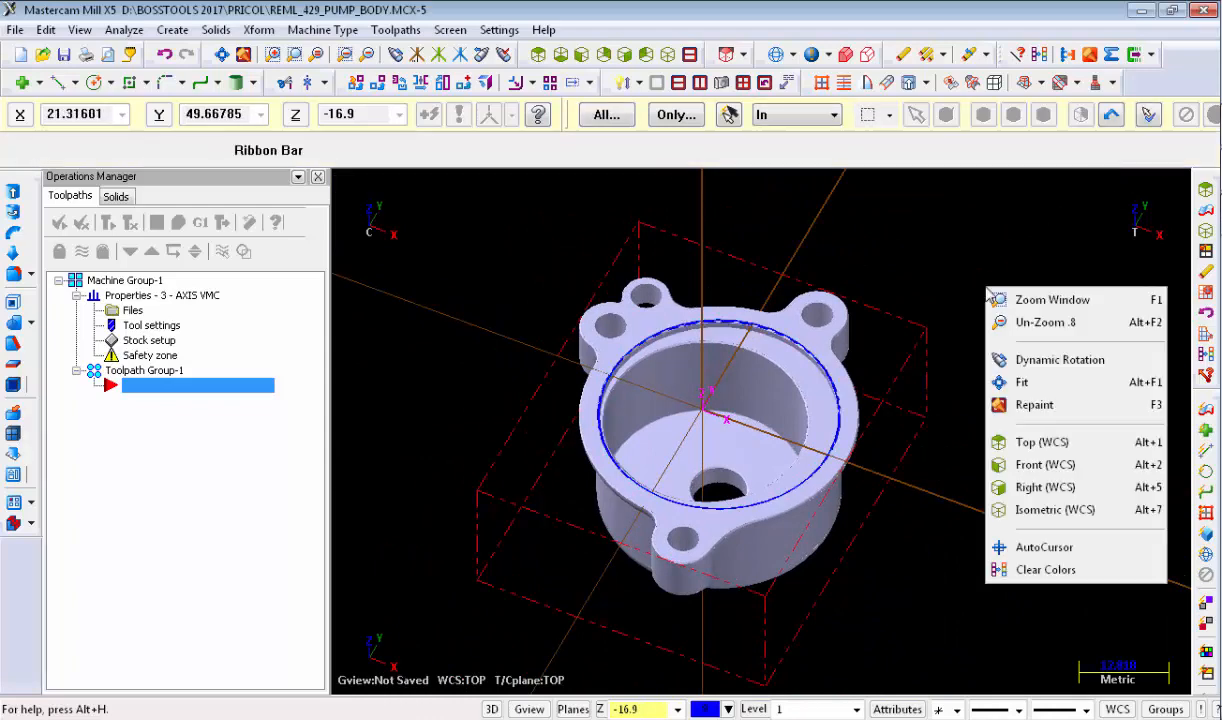
{"action": "left_click", "coordinate": [1007, 513]}
{"action": "left_click", "coordinate": [396, 29]}
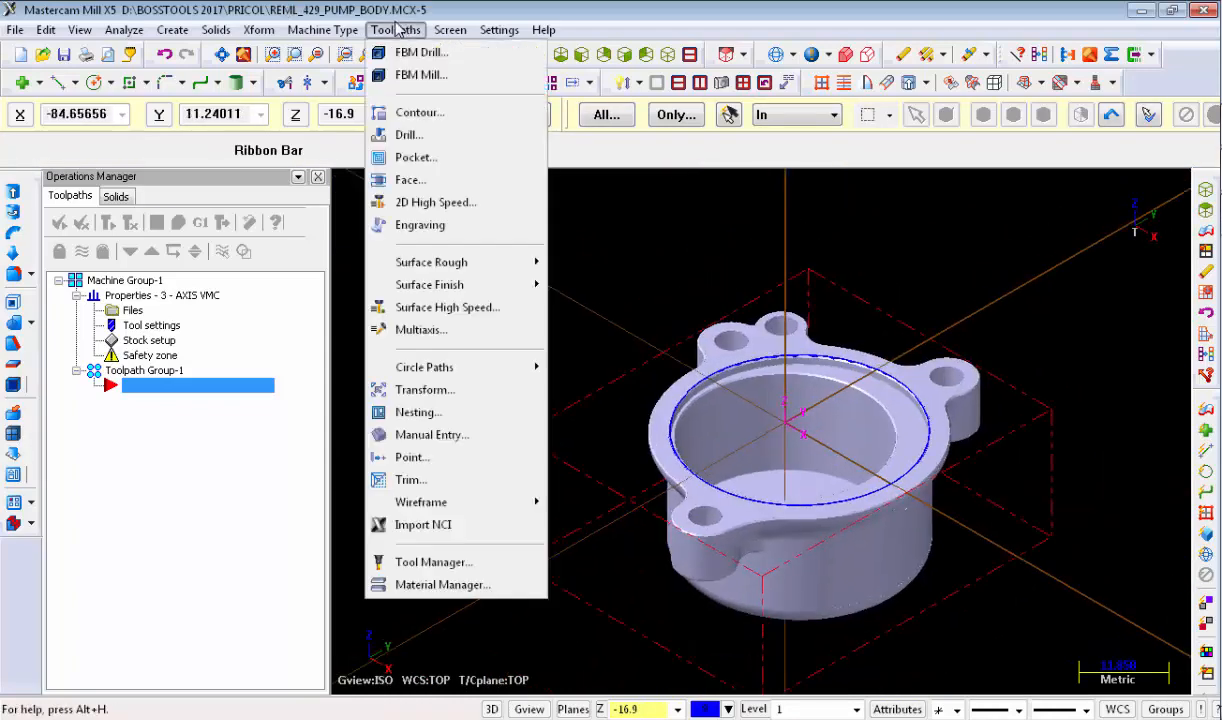
{"action": "mouse_move", "coordinate": [458, 283]}
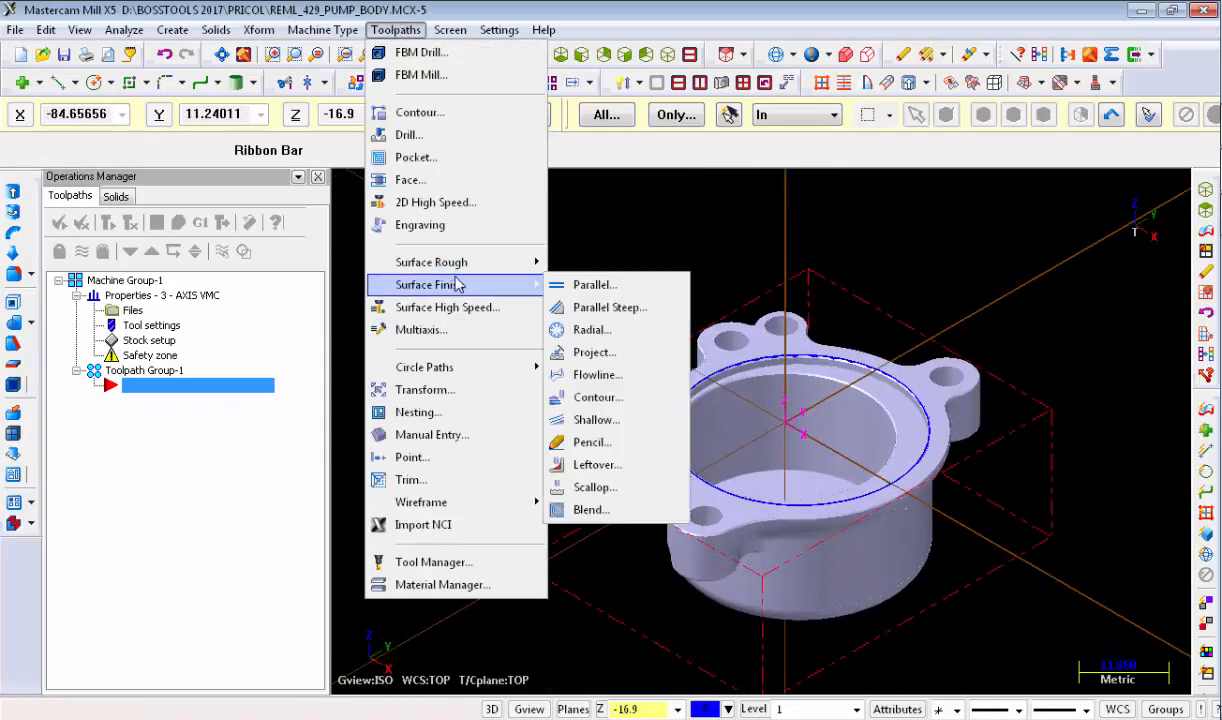
{"action": "left_click", "coordinate": [597, 397]}
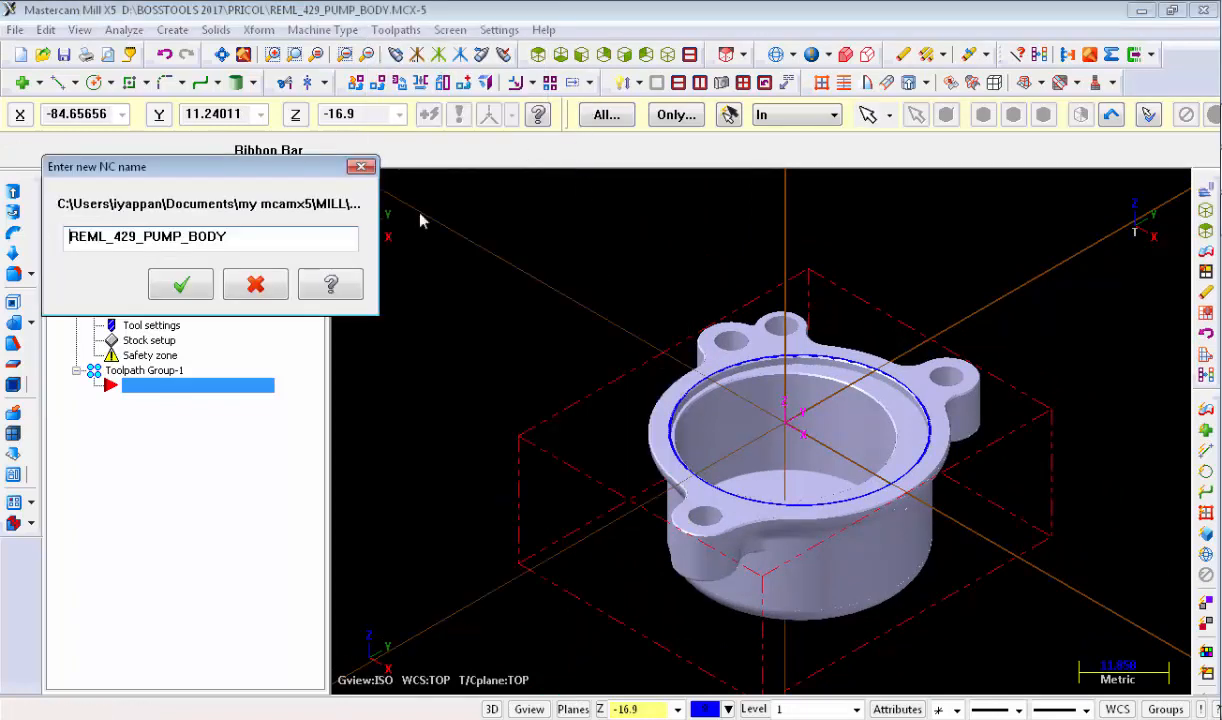
{"action": "left_click", "coordinate": [204, 288]}
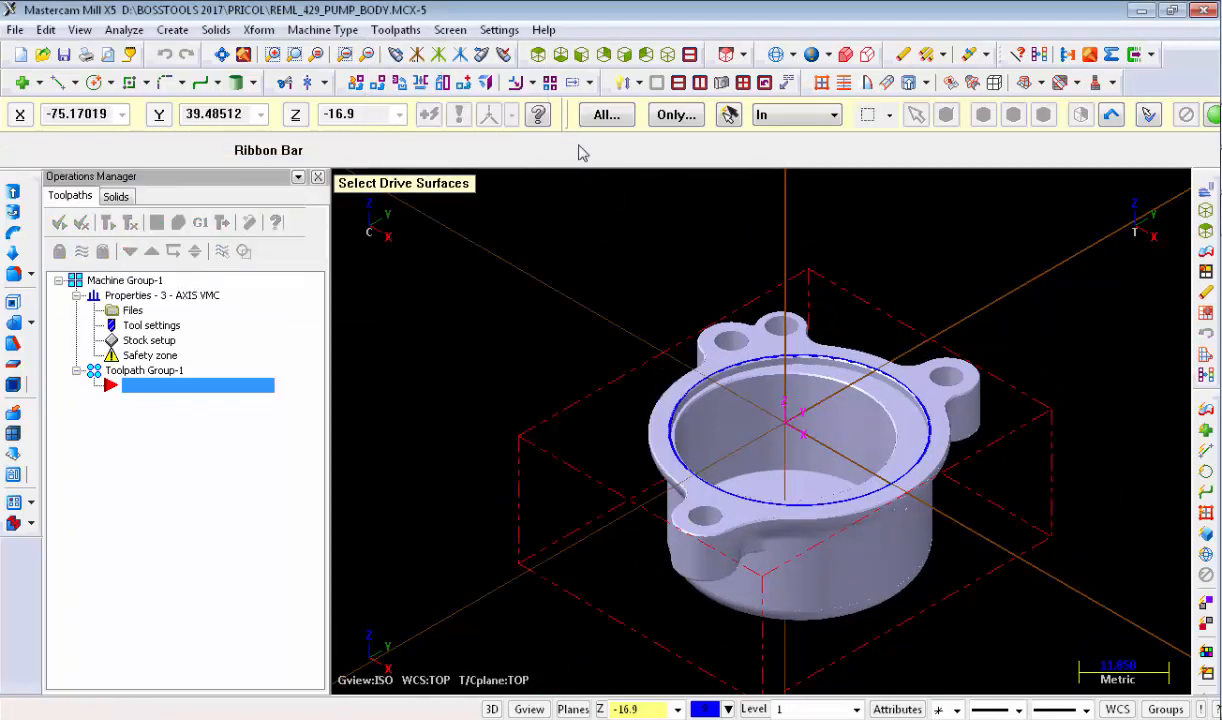
Step: Select all entities of the pump body as drive surfaces for the finish contour toolpath
{"action": "left_click", "coordinate": [592, 116]}
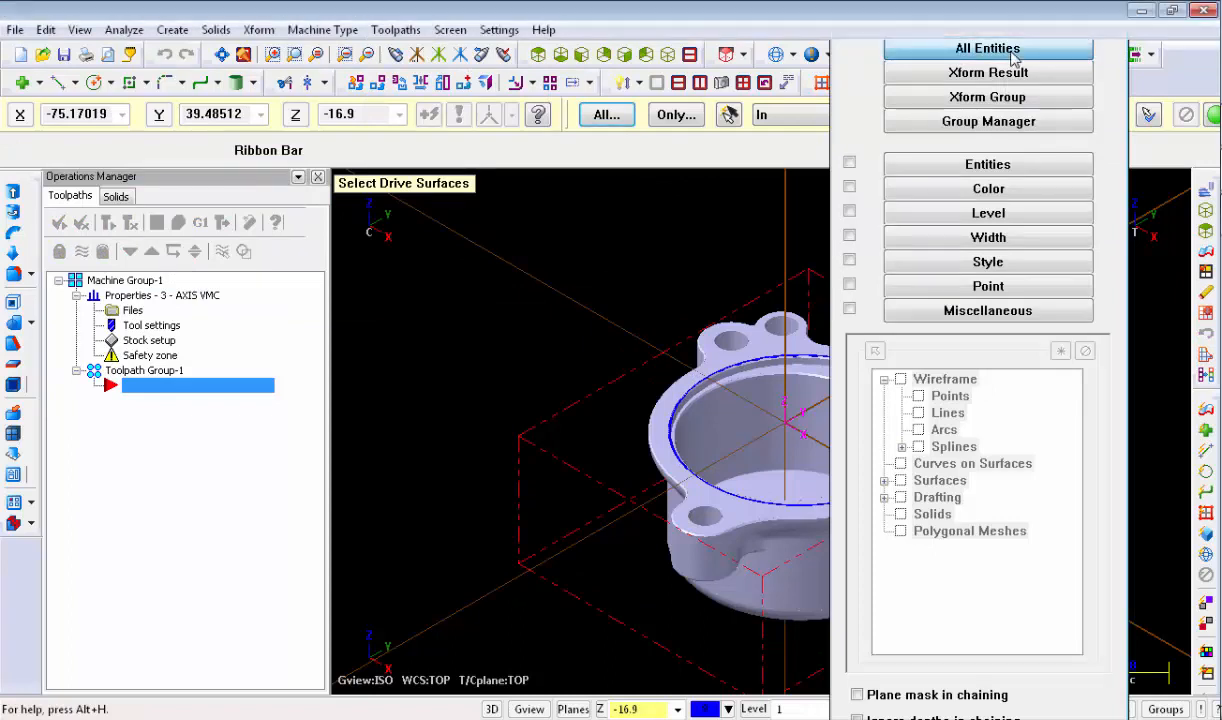
{"action": "left_click", "coordinate": [988, 48]}
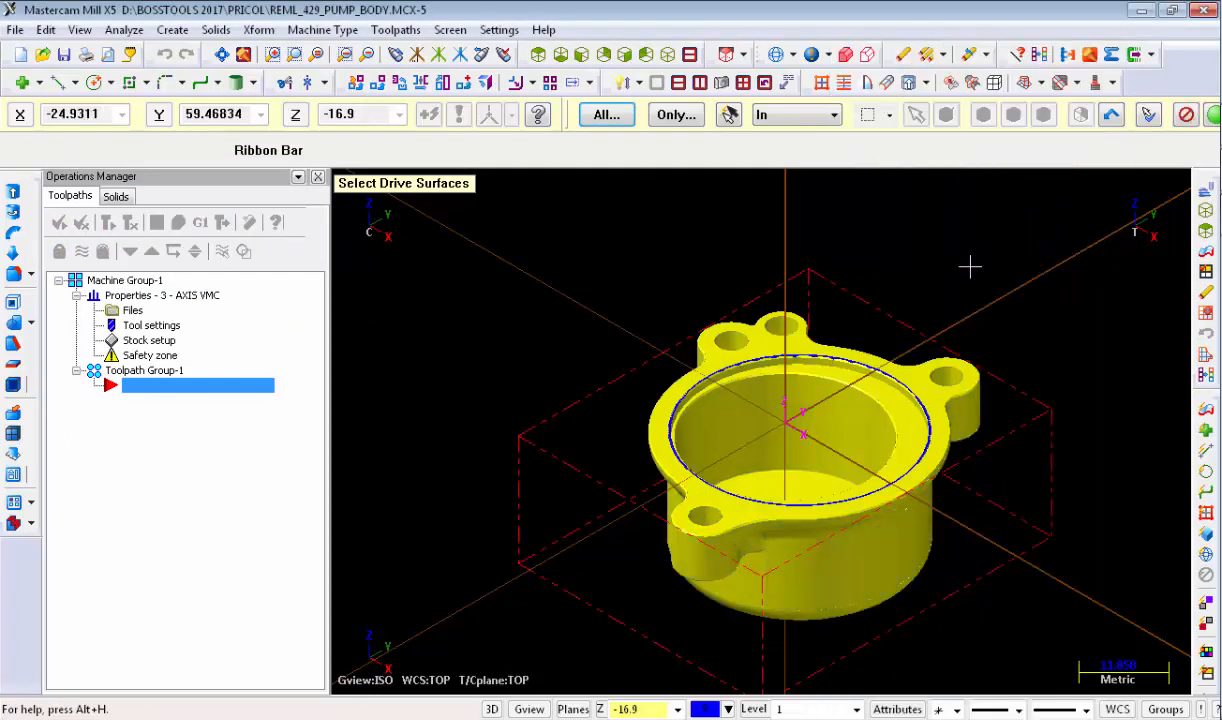
{"action": "left_click", "coordinate": [1148, 115]}
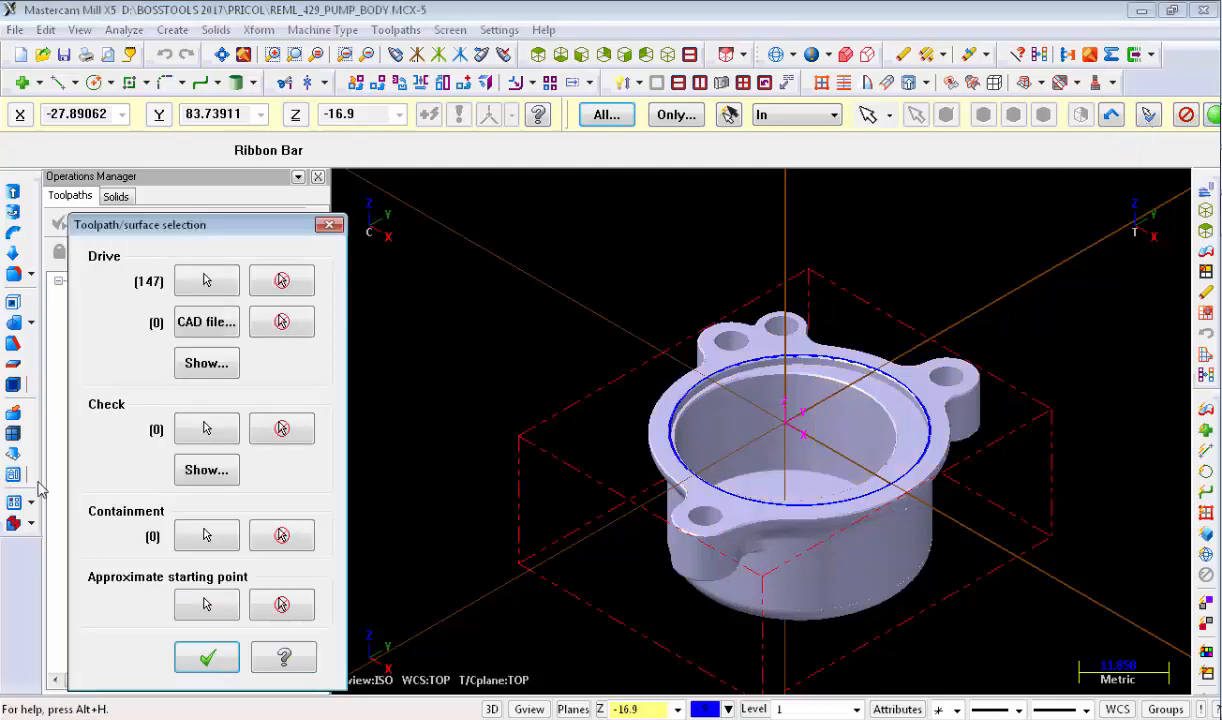
Step: Reopen the drive surface selection and deselect all of the pump body's drive surfaces
{"action": "left_click_drag", "start_coordinate": [170, 222], "coordinate": [260, 94]}
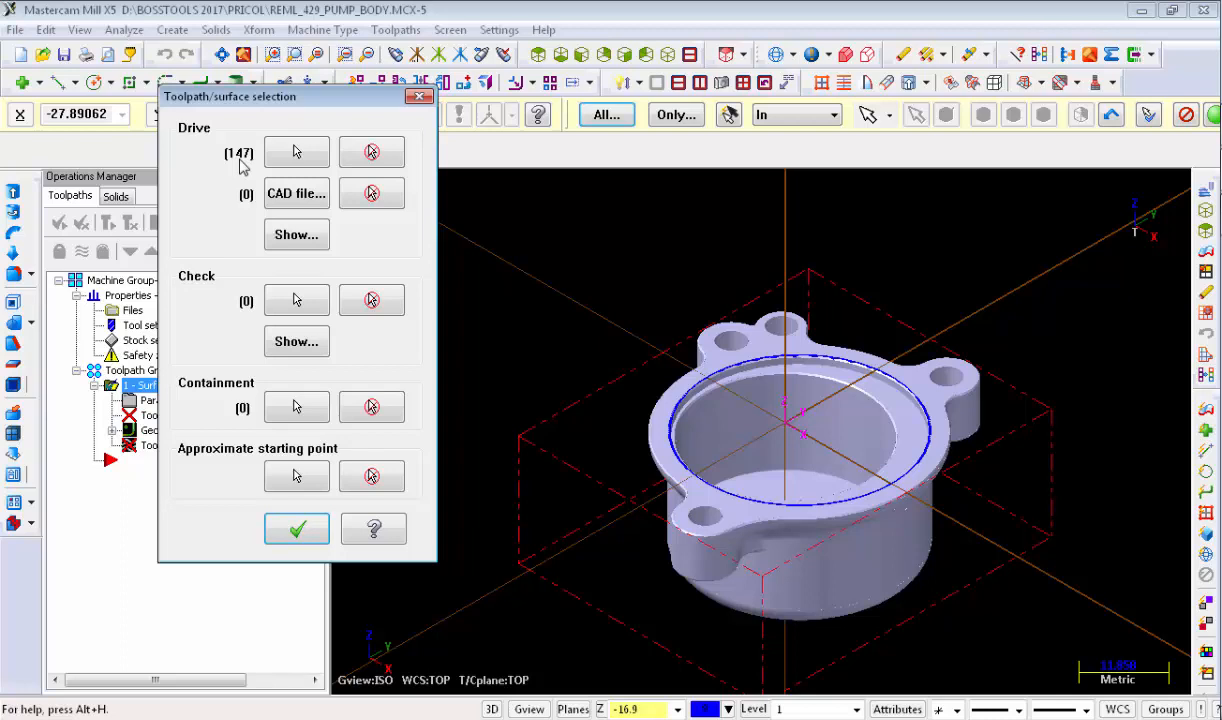
{"action": "left_click", "coordinate": [296, 152]}
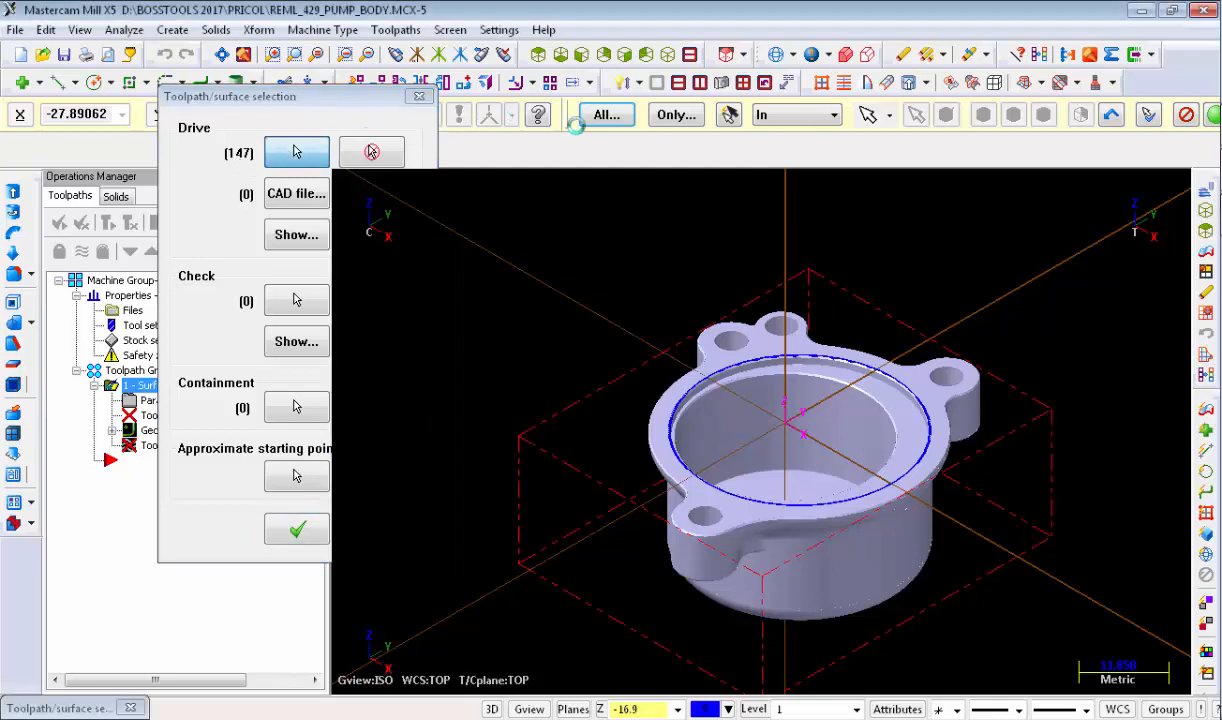
{"action": "left_click", "coordinate": [607, 115]}
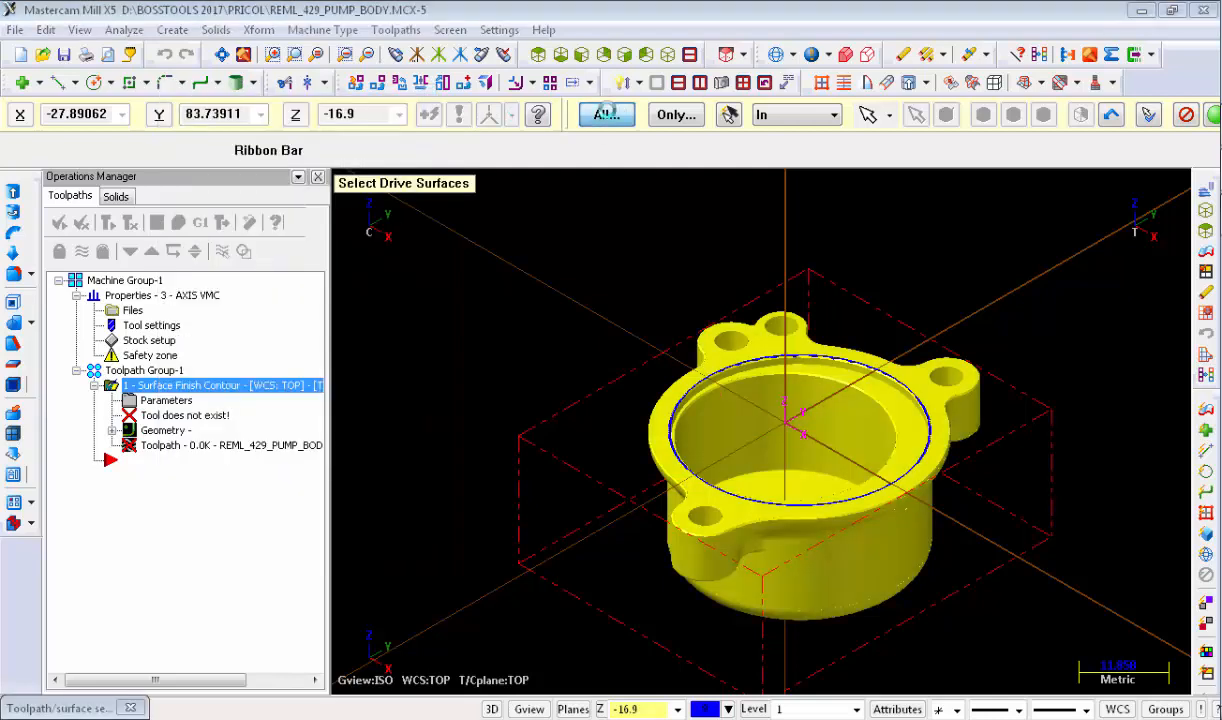
{"action": "left_click", "coordinate": [928, 47]}
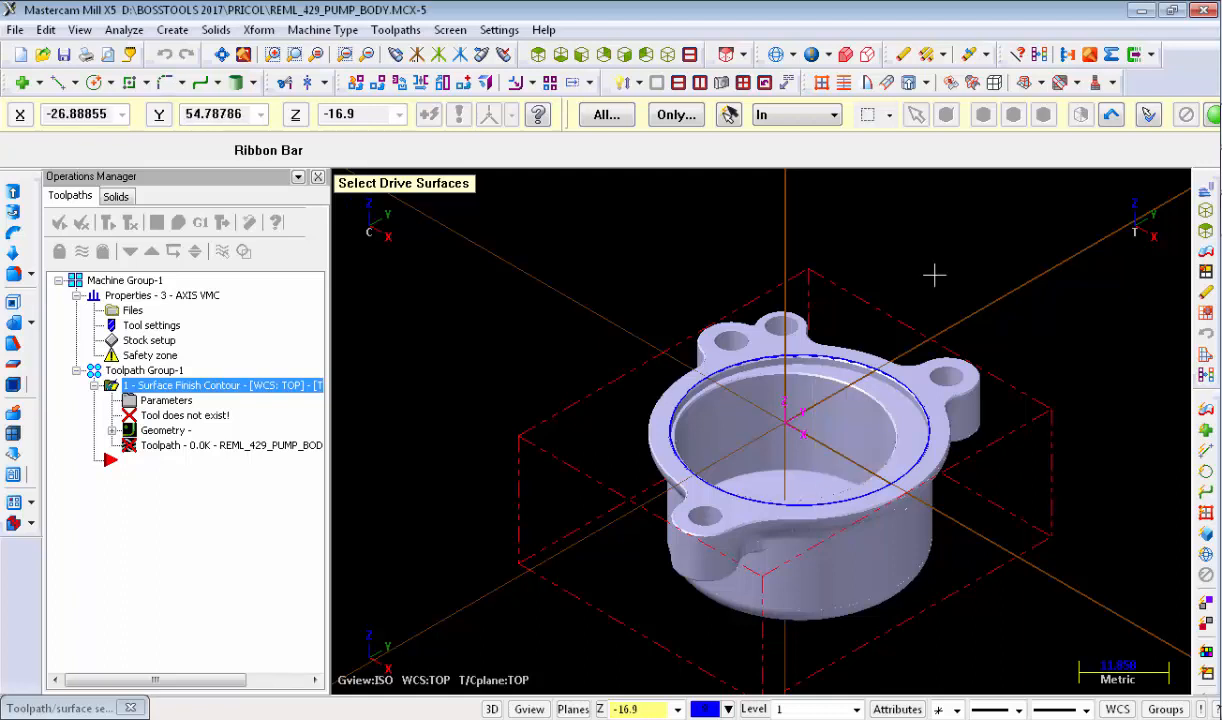
{"action": "left_click", "coordinate": [1213, 116]}
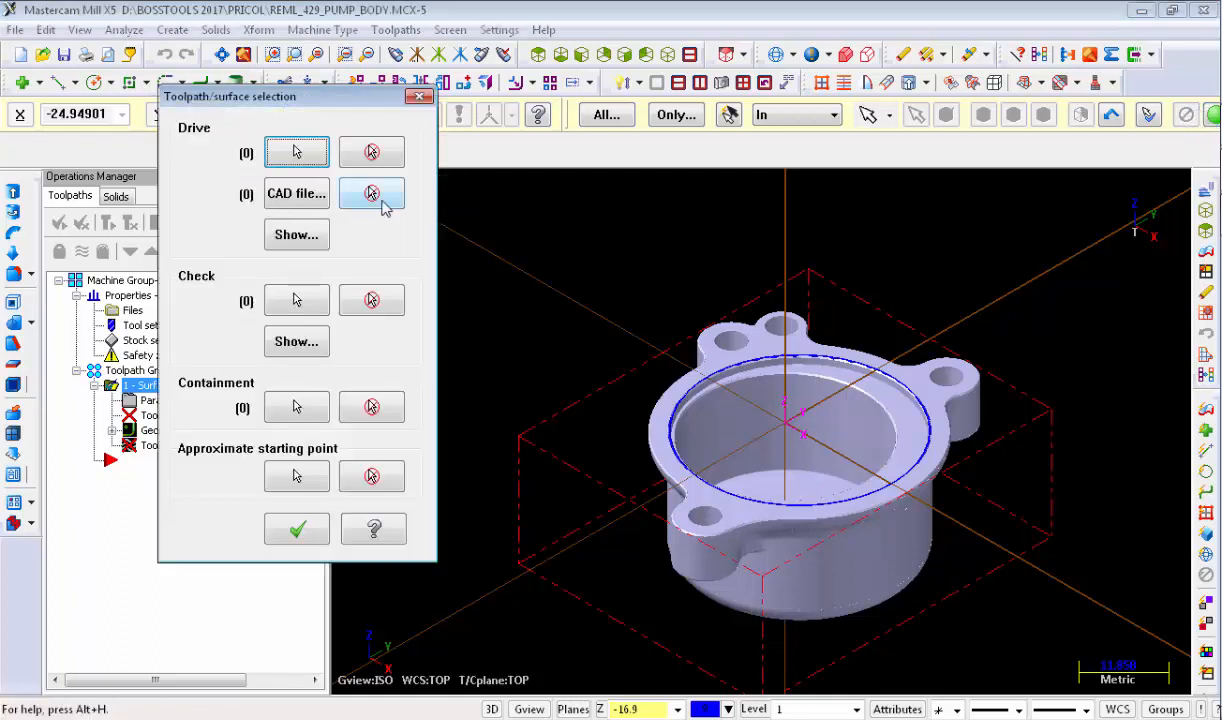
Step: Select all entities of the pump body as drive surfaces again and accept the toolpath surface selection
{"action": "left_click", "coordinate": [296, 151]}
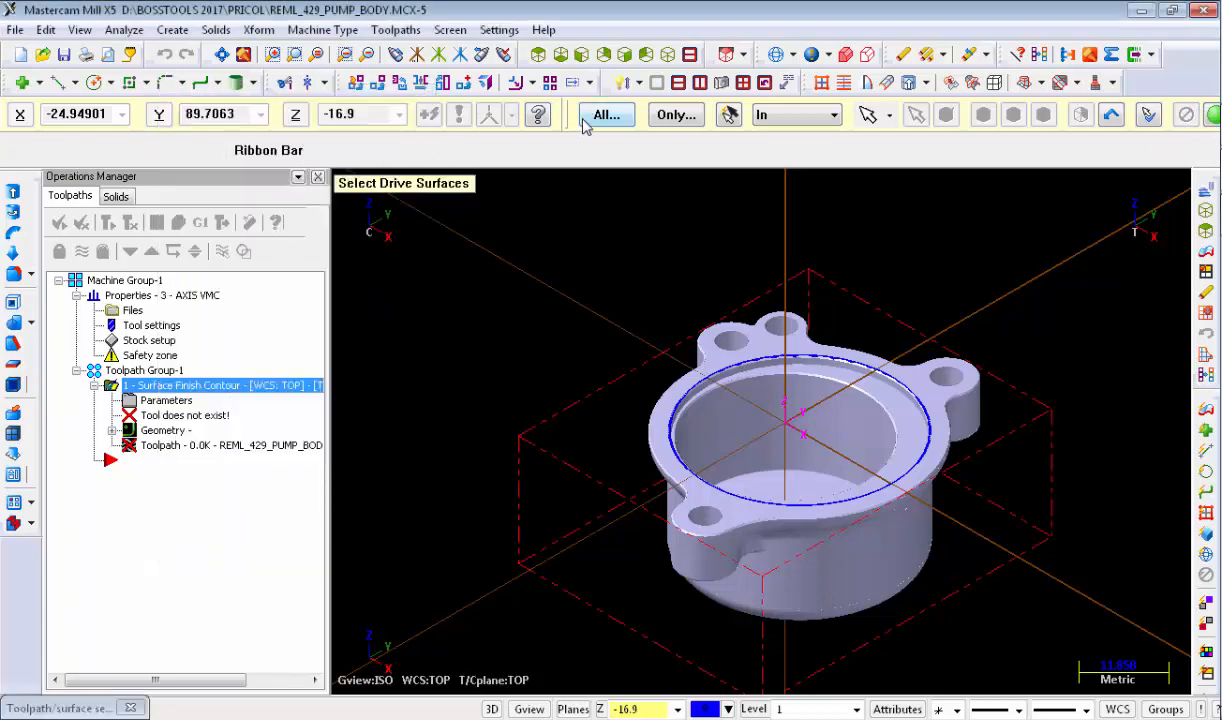
{"action": "left_click", "coordinate": [606, 114]}
{"action": "left_click", "coordinate": [986, 48]}
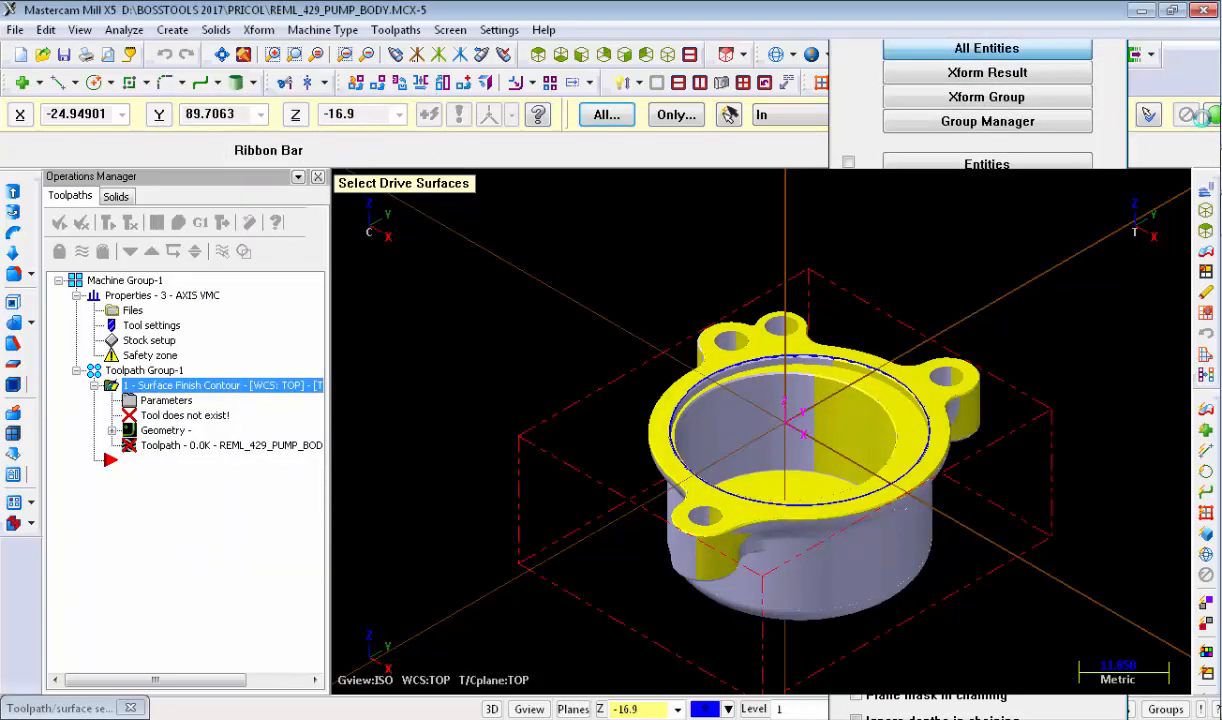
{"action": "left_click", "coordinate": [1211, 116]}
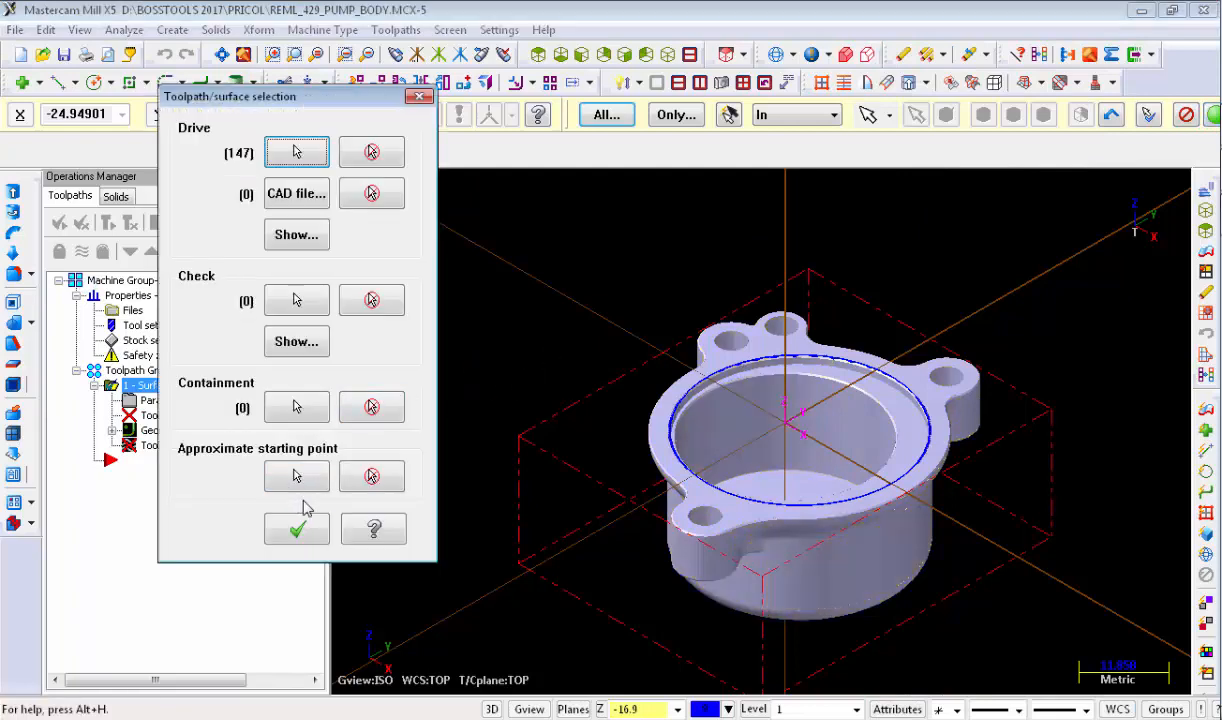
{"action": "left_click", "coordinate": [300, 531]}
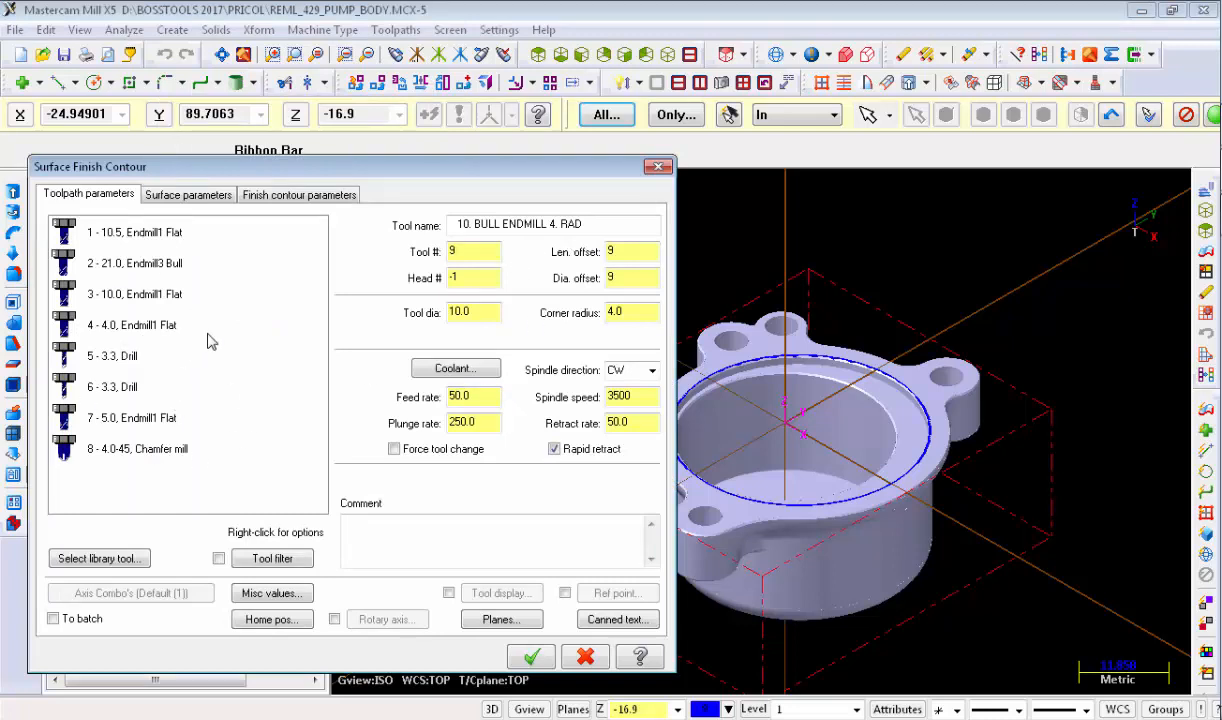
Step: Choose tool 4, the 4.0 Endmill1 Flat, for the Surface Finish Contour toolpath and accept its modified tool settings
{"action": "left_click", "coordinate": [150, 322]}
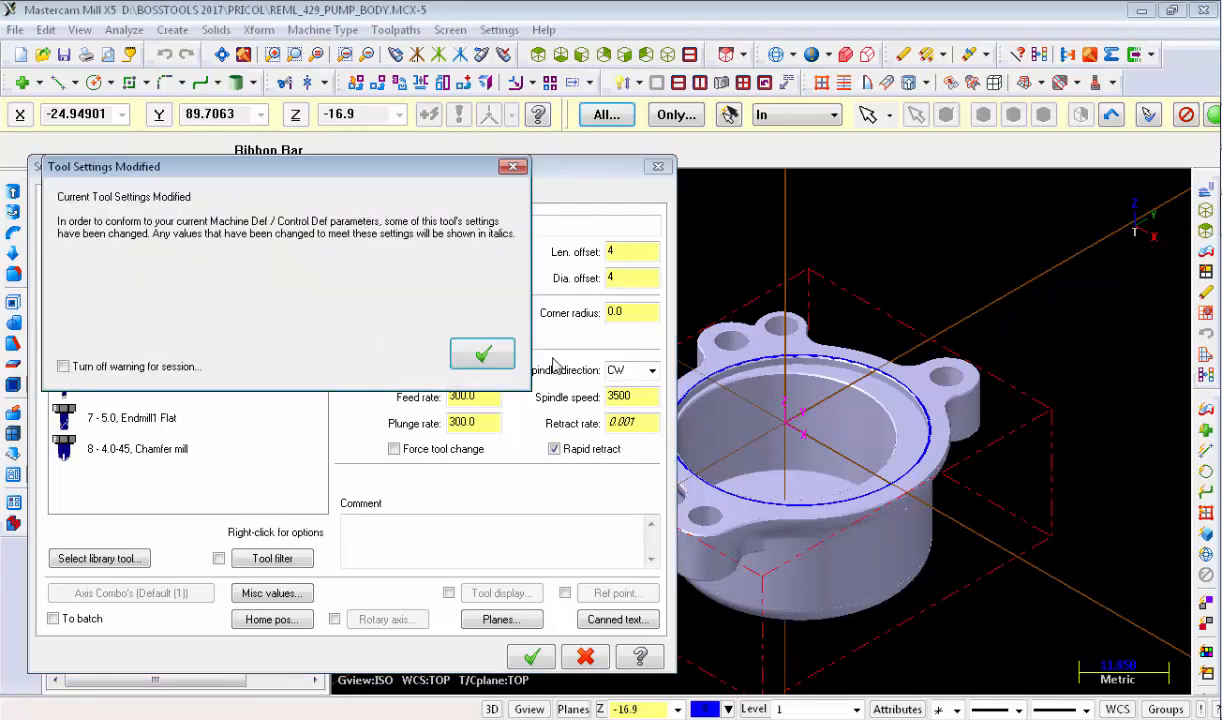
{"action": "left_click", "coordinate": [483, 354]}
{"action": "left_click", "coordinate": [192, 194]}
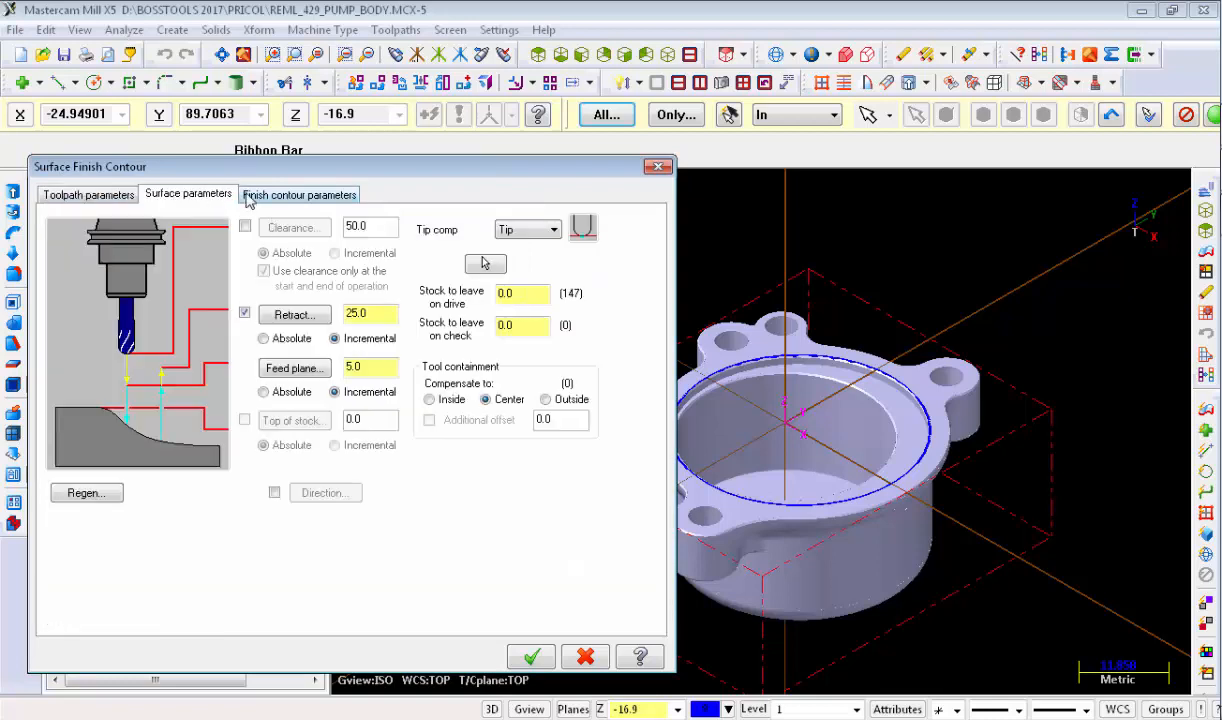
Step: Set the finish contour's maximum stepdown to 0.5 and enable Optimize cut order
{"action": "left_click", "coordinate": [240, 193]}
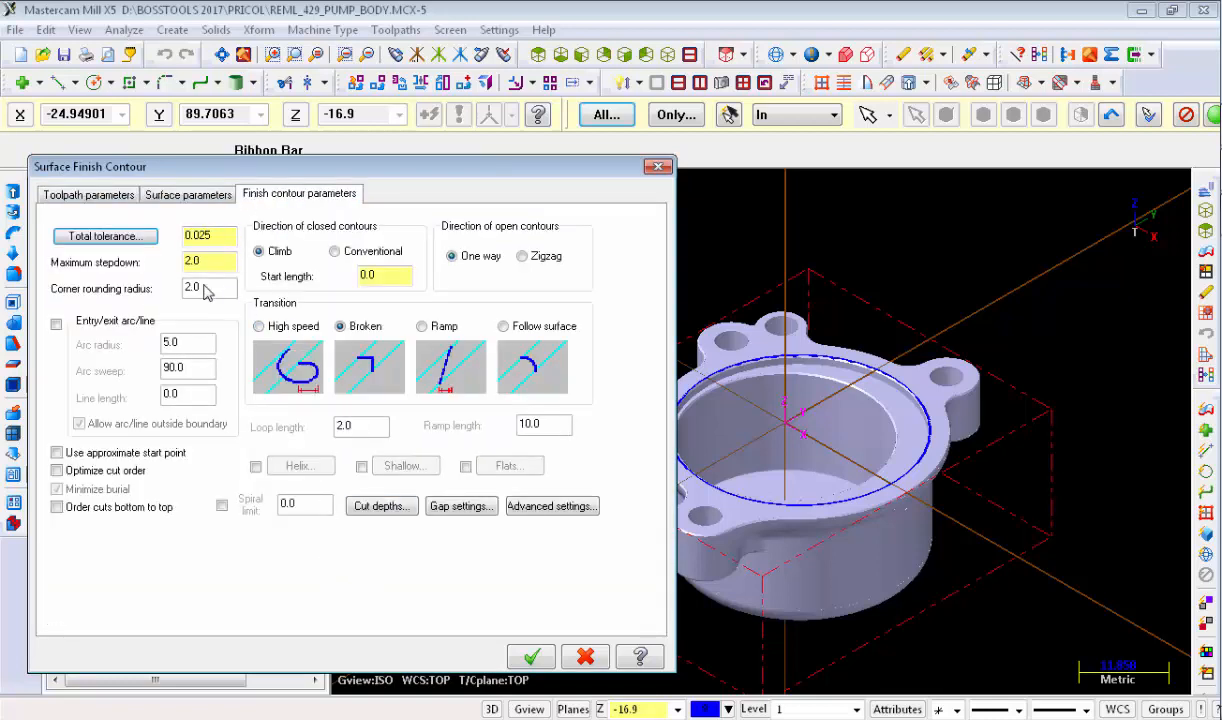
{"action": "double_click", "coordinate": [205, 261]}
{"action": "left_click", "coordinate": [110, 469]}
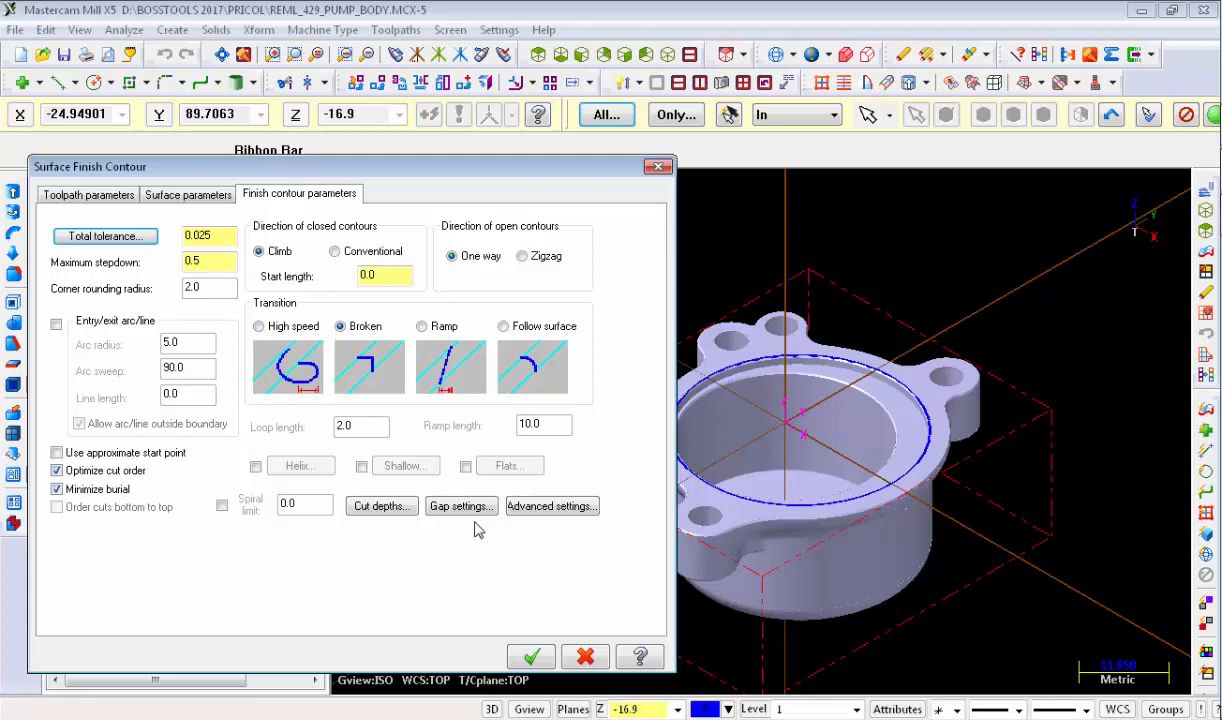
Step: Switch the finish contour's cut depths from incremental to absolute
{"action": "left_click", "coordinate": [380, 506]}
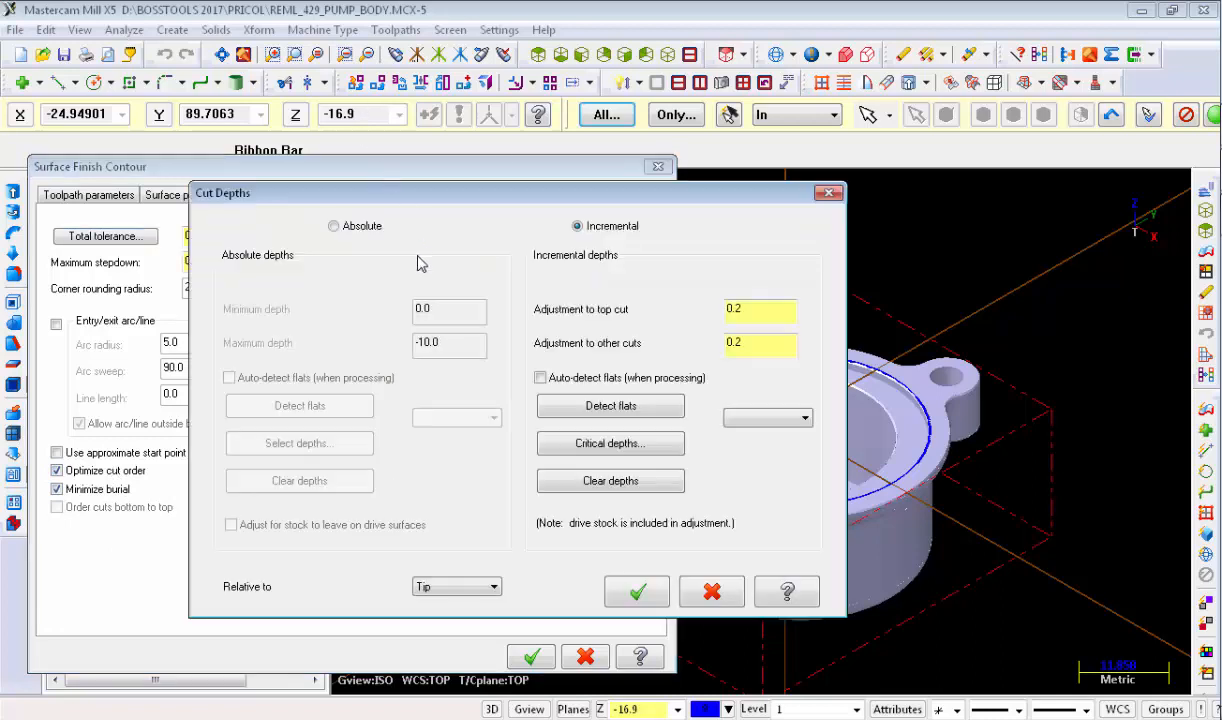
{"action": "left_click", "coordinate": [362, 228]}
{"action": "left_click", "coordinate": [455, 308]}
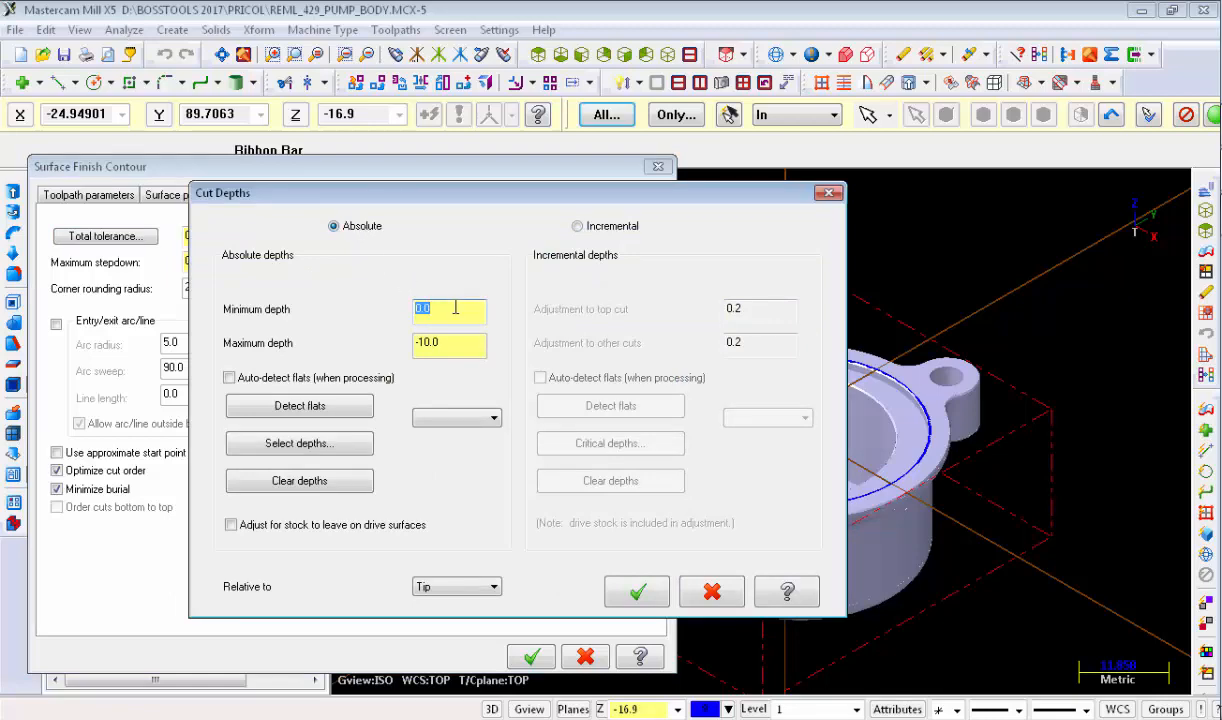
{"action": "left_click", "coordinate": [445, 344]}
{"action": "right_click", "coordinate": [447, 345]}
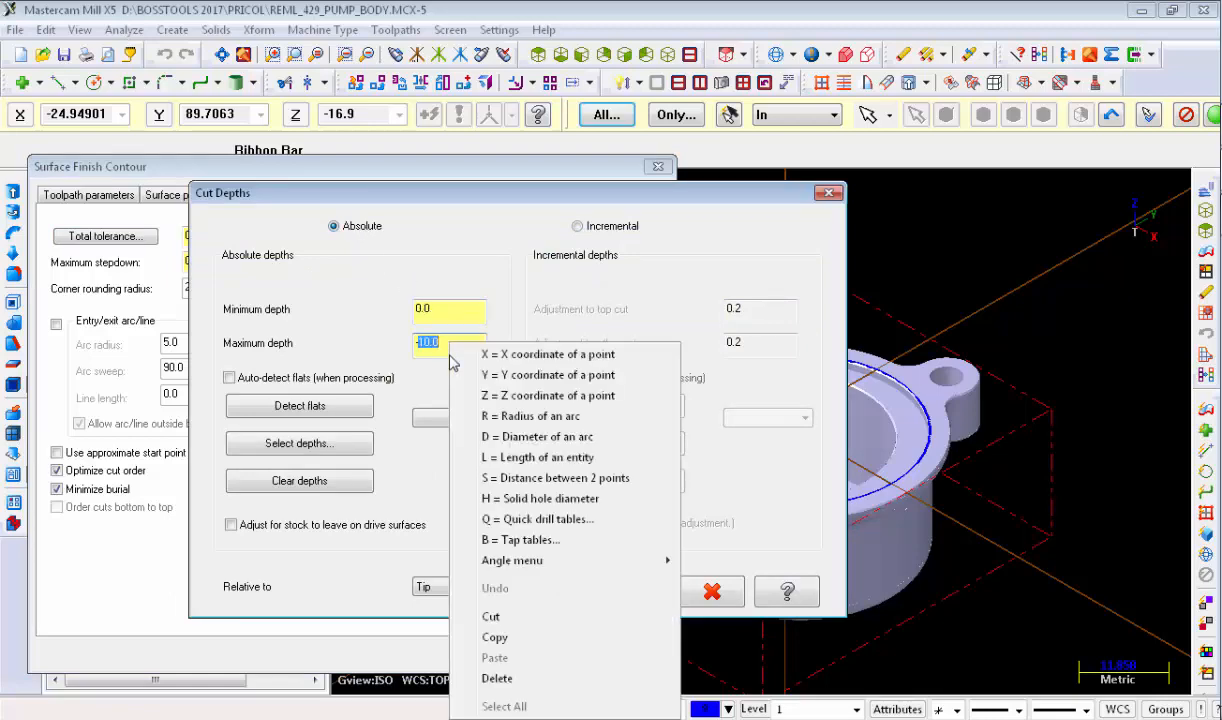
{"action": "left_click", "coordinate": [464, 398]}
{"action": "middle_click_drag", "start_coordinate": [676, 423], "coordinate": [690, 380]}
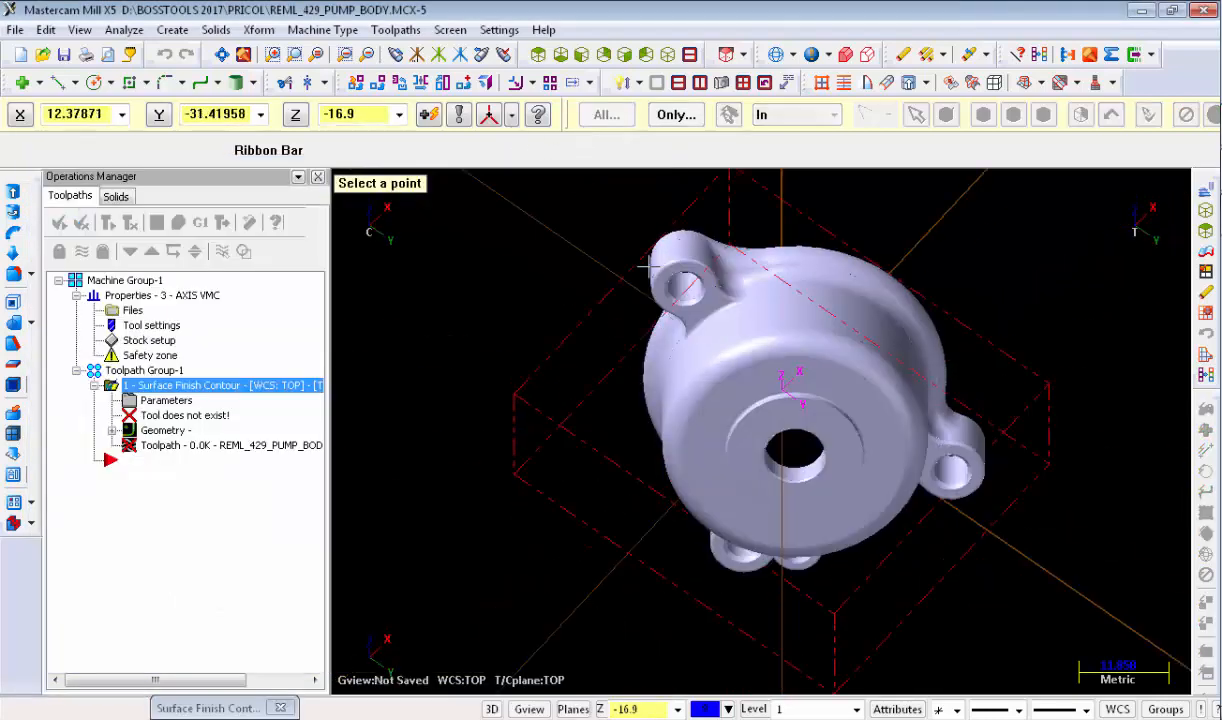
{"action": "left_click", "coordinate": [124, 29]}
{"action": "left_click", "coordinate": [218, 215]}
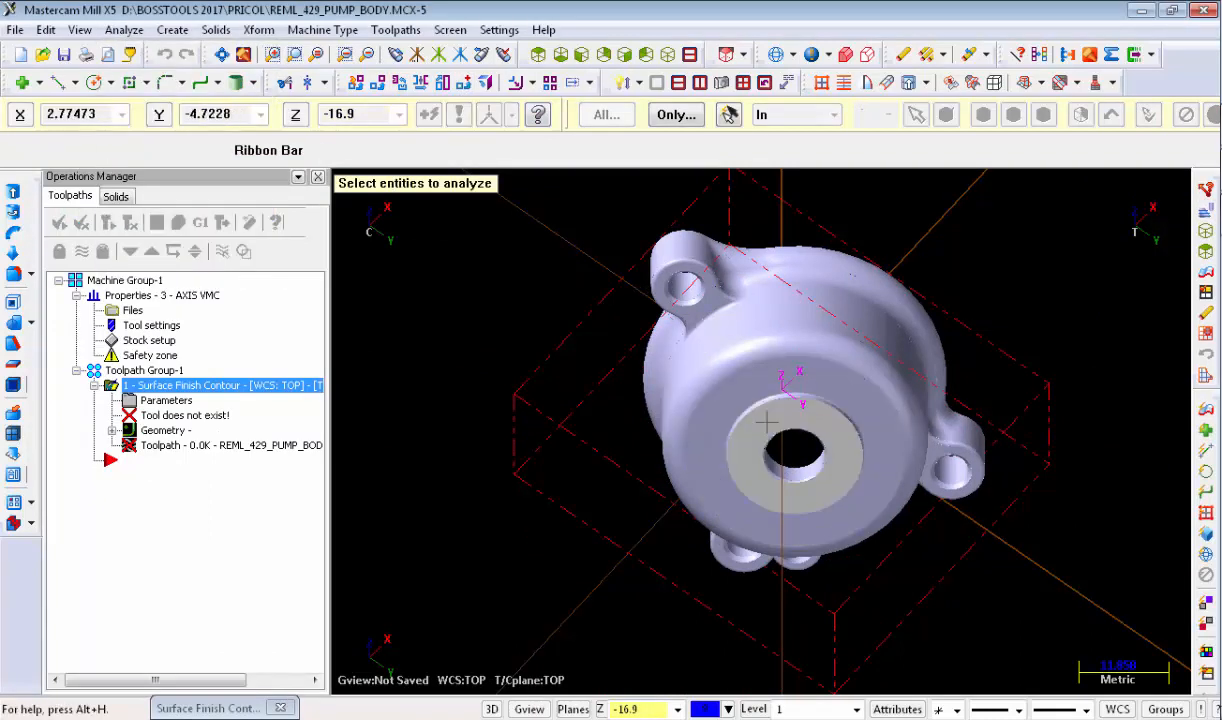
{"action": "left_click", "coordinate": [752, 420]}
{"action": "key", "text": "Escape"}
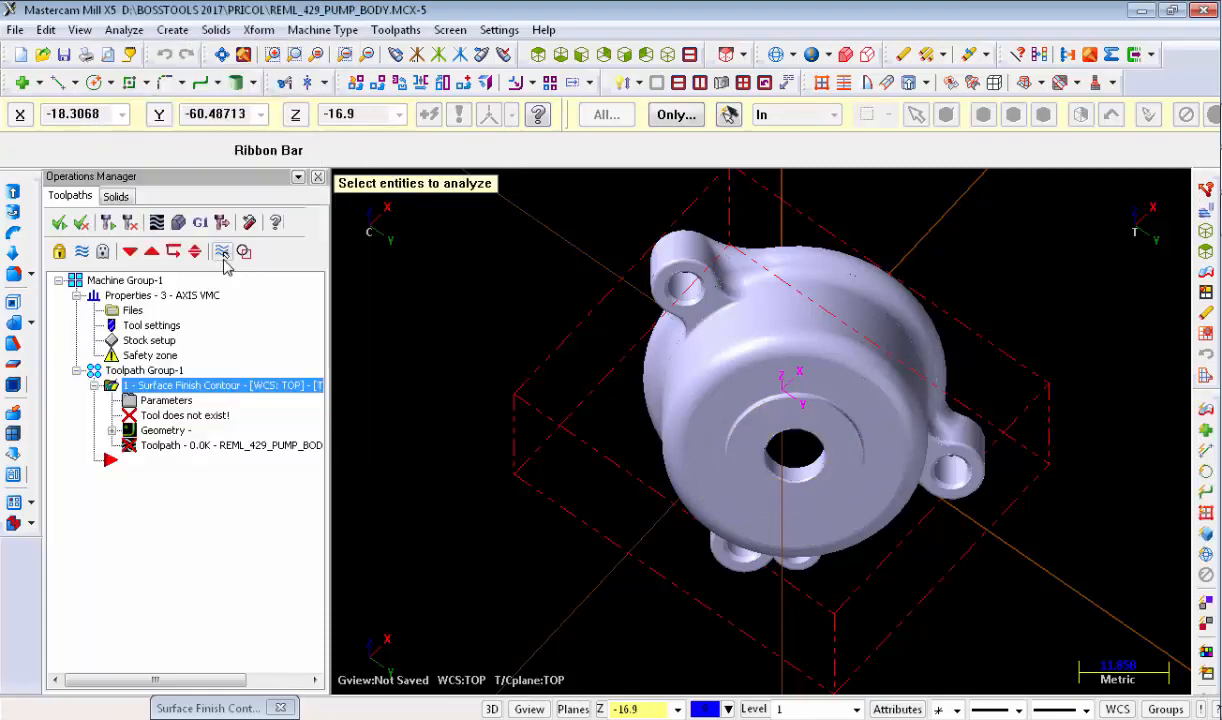
{"action": "key", "text": "Escape"}
{"action": "key", "text": "Escape"}
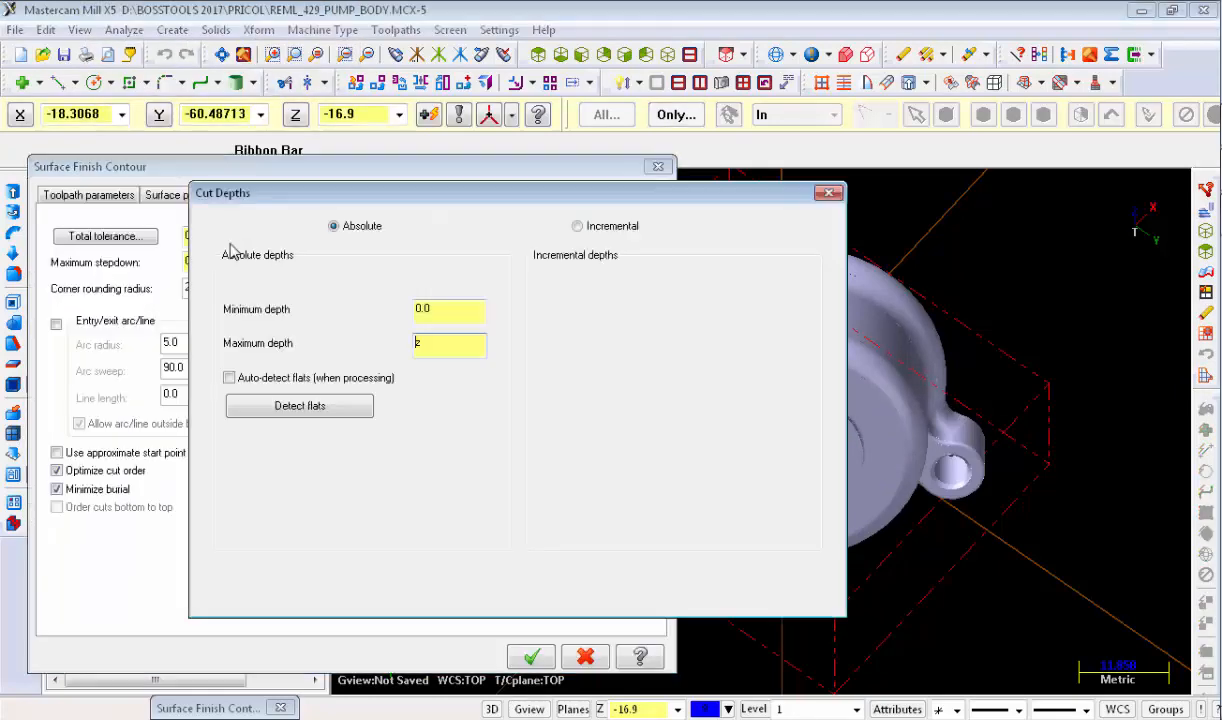
Step: Set the maximum cut depth to -20.6 from the Z coordinate of an endpoint on the edge of the base's central hole
{"action": "right_click", "coordinate": [420, 344]}
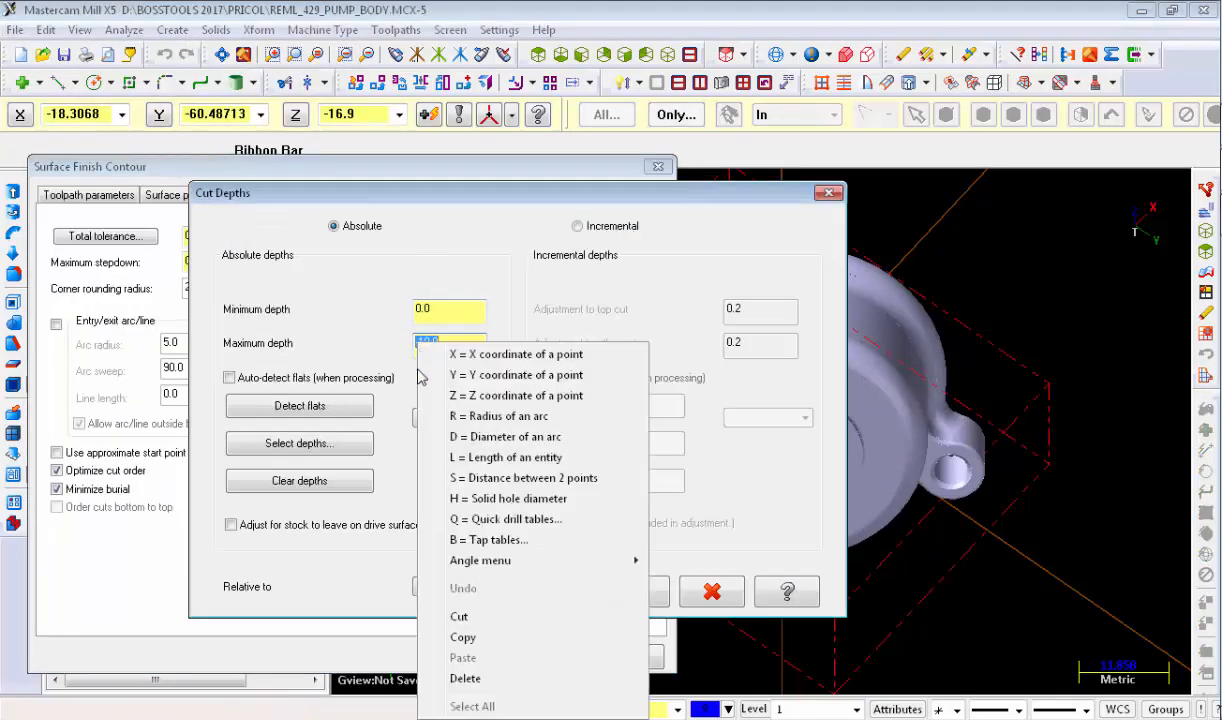
{"action": "left_click", "coordinate": [500, 395]}
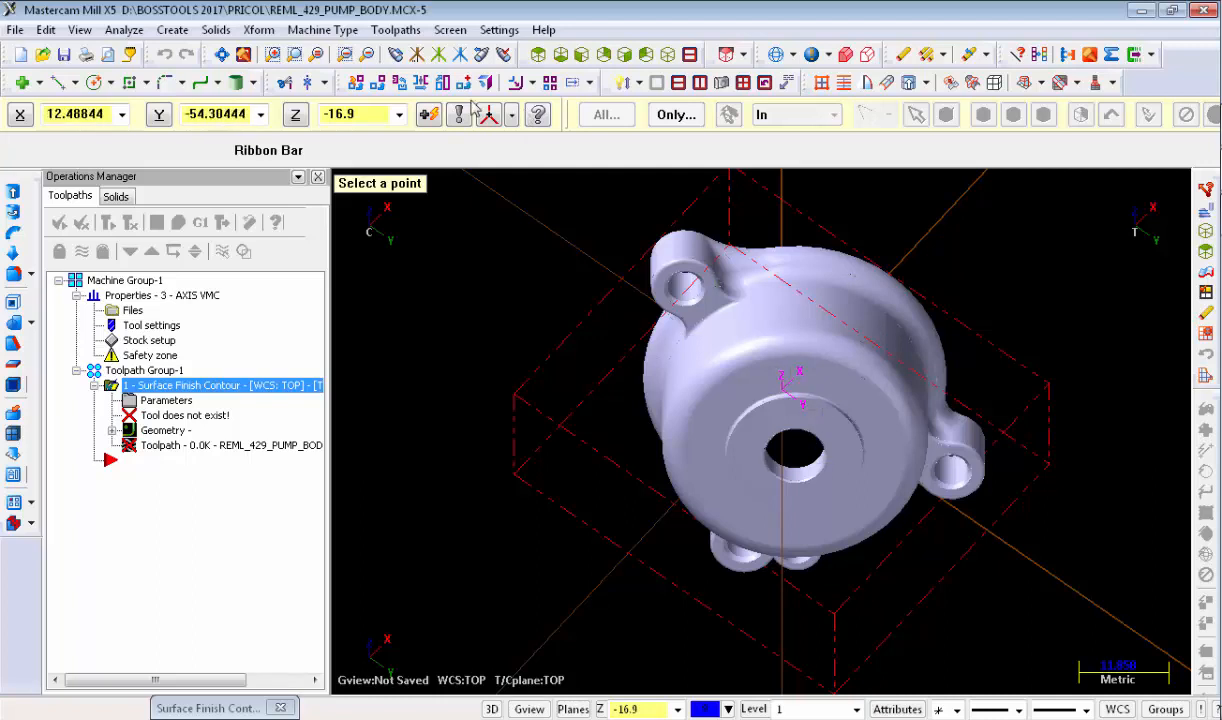
{"action": "left_click", "coordinate": [511, 114]}
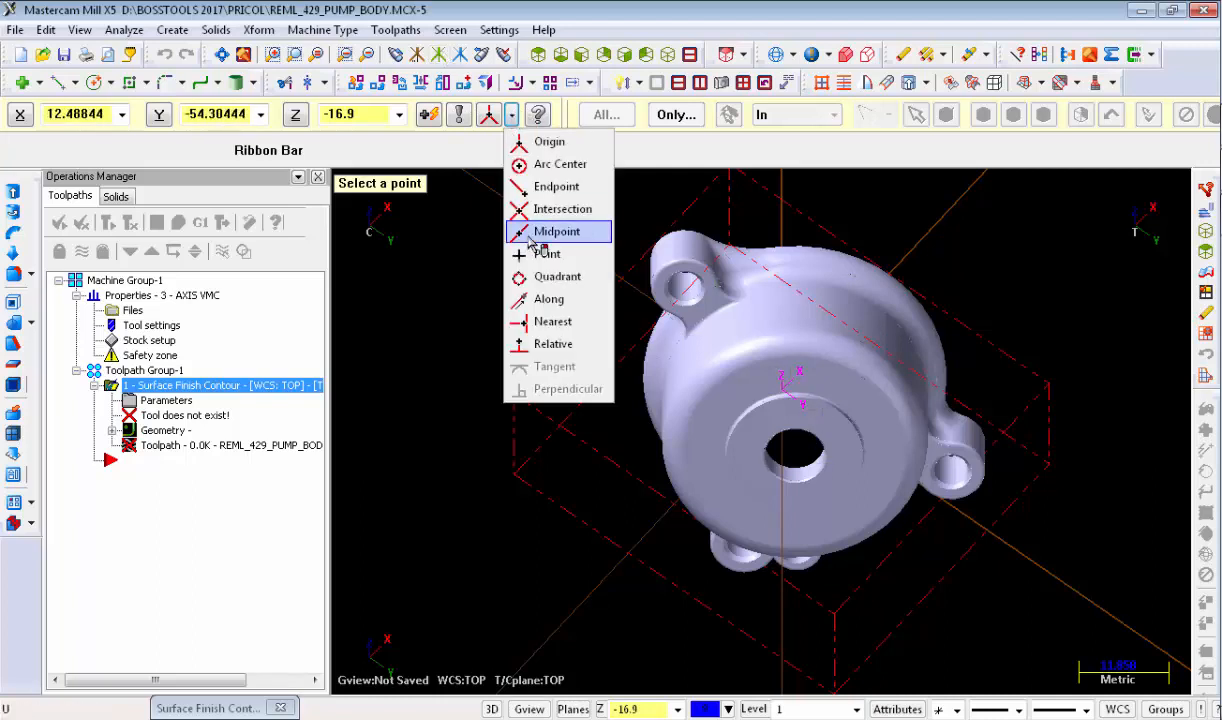
{"action": "left_click", "coordinate": [556, 186]}
{"action": "left_click", "coordinate": [771, 446]}
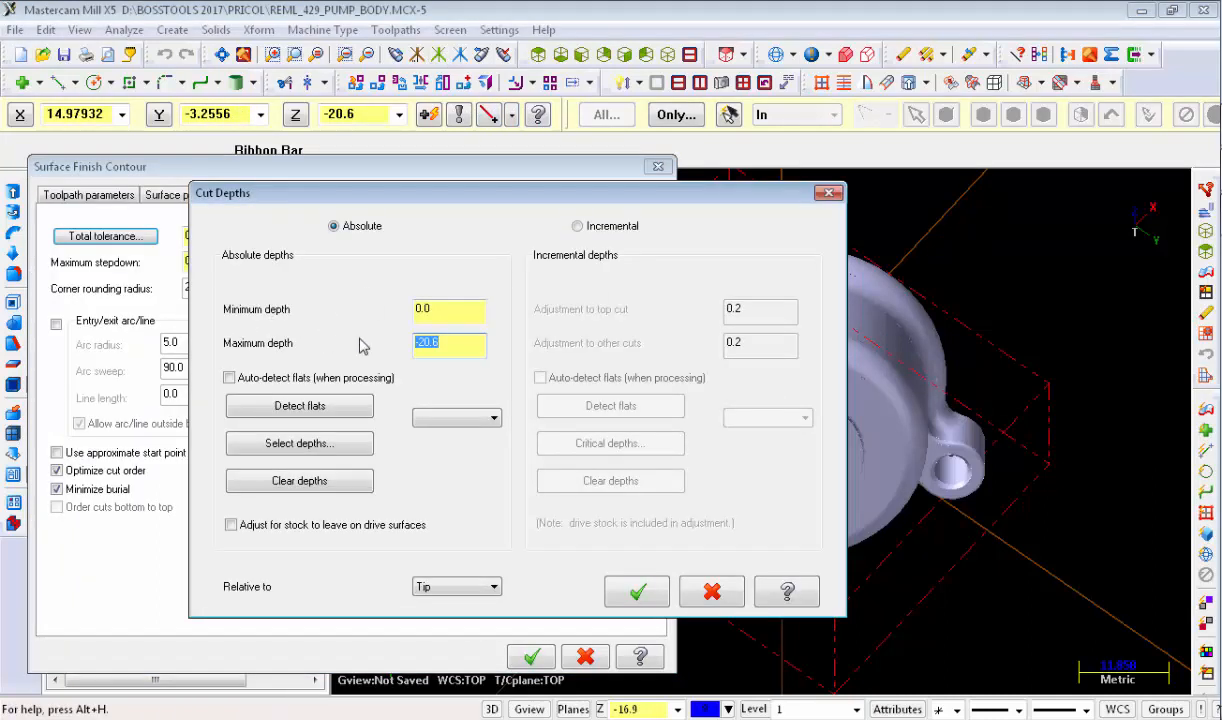
Step: Accept the cut depths and contour parameters to generate the Surface Finish Contour toolpath on the pump body
{"action": "left_click", "coordinate": [634, 596]}
{"action": "left_click", "coordinate": [531, 656]}
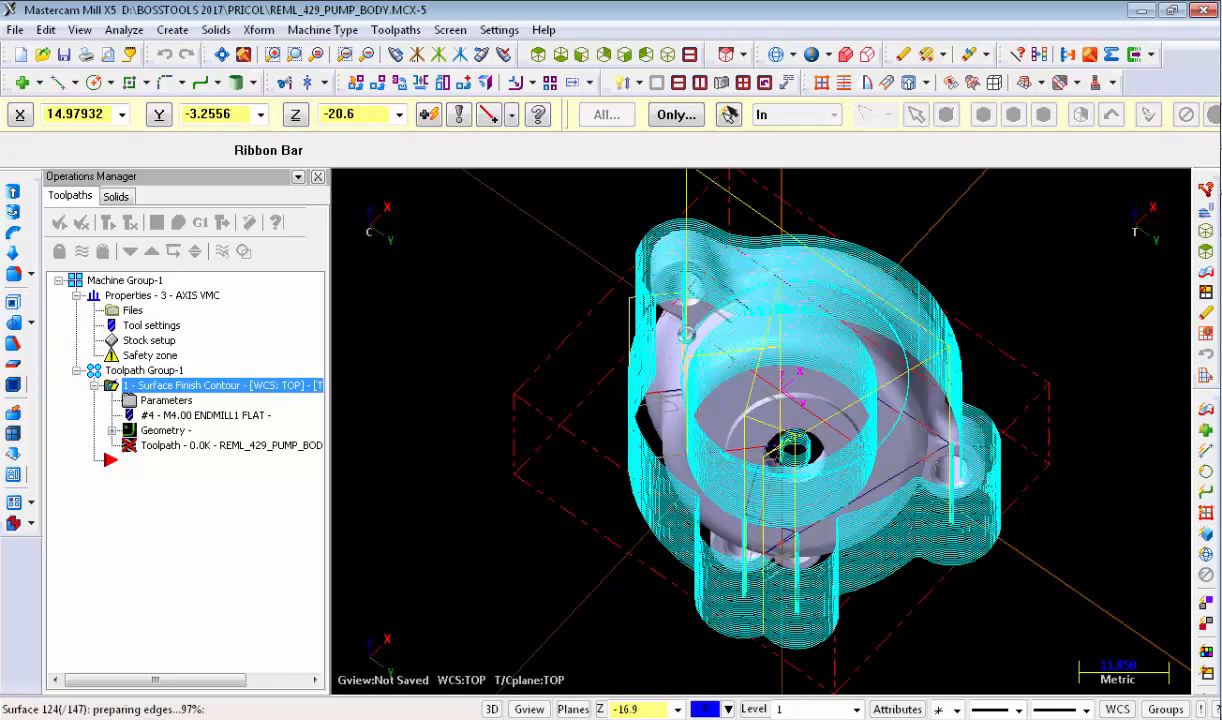
{"action": "middle_click_drag", "start_coordinate": [655, 485], "coordinate": [650, 525]}
{"action": "scroll", "coordinate": [645, 500], "scroll_direction": "up", "scroll_amount": 3}
{"action": "middle_click_drag", "start_coordinate": [622, 410], "coordinate": [598, 372]}
{"action": "scroll", "coordinate": [596, 371], "scroll_direction": "down", "scroll_amount": 3}
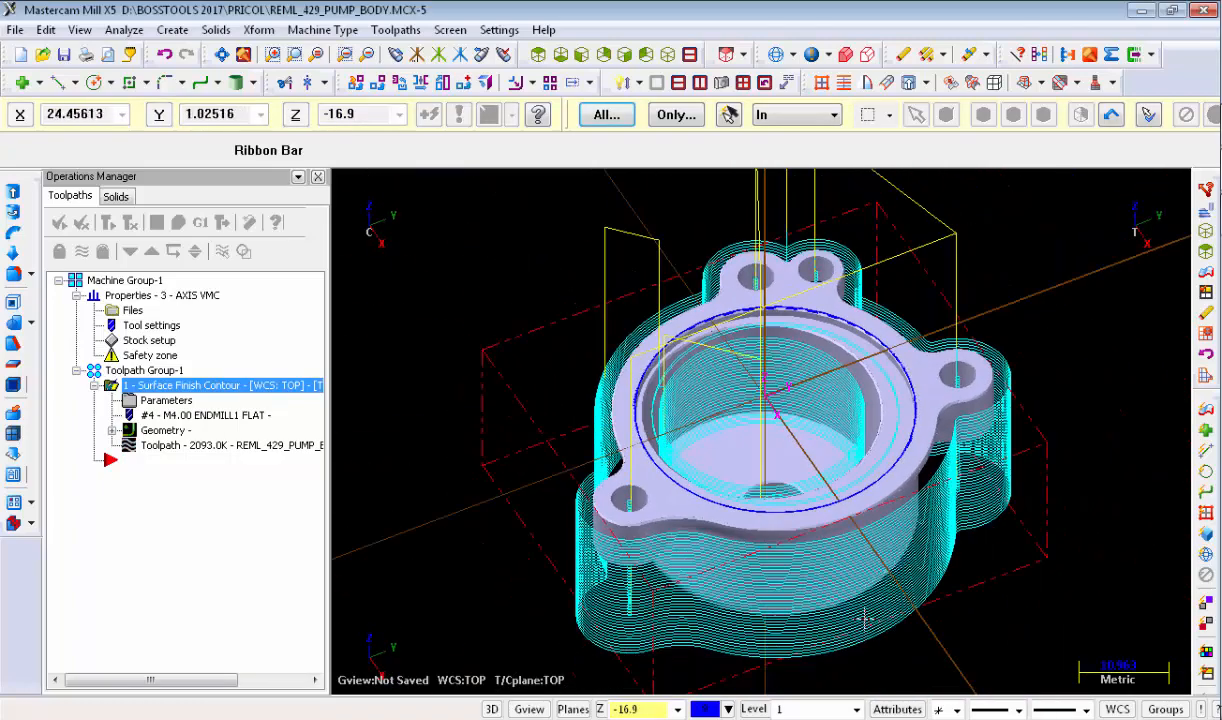